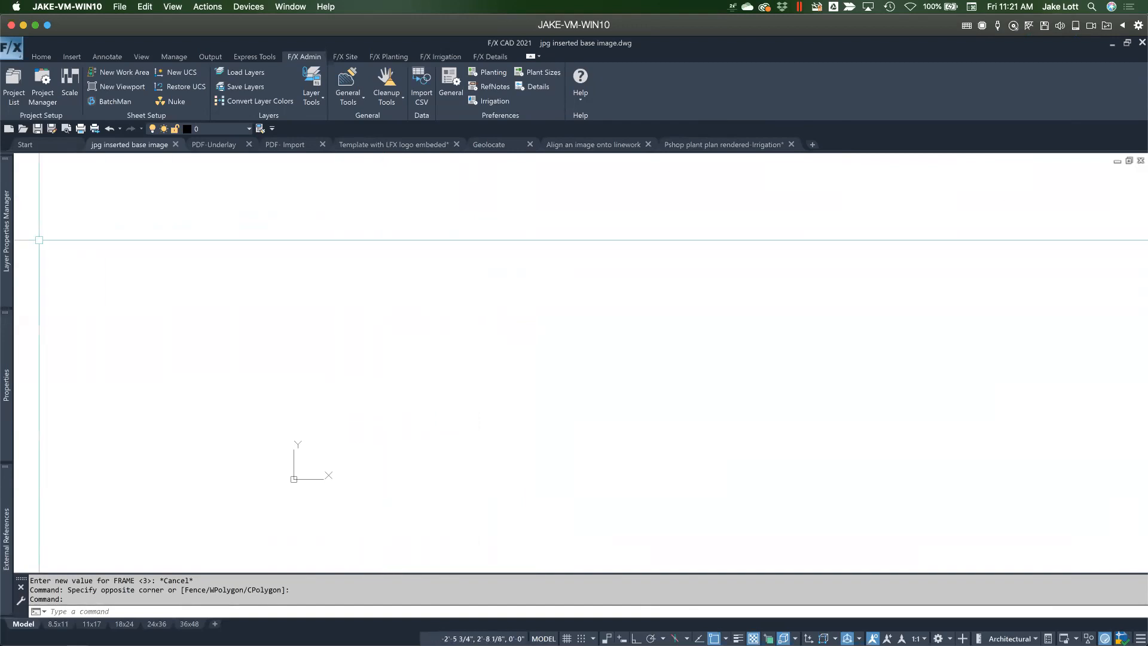
Review the drawing's layer list and make the X-IMAGE layer current
{"action": "mouse_move", "coordinate": [13, 231]}
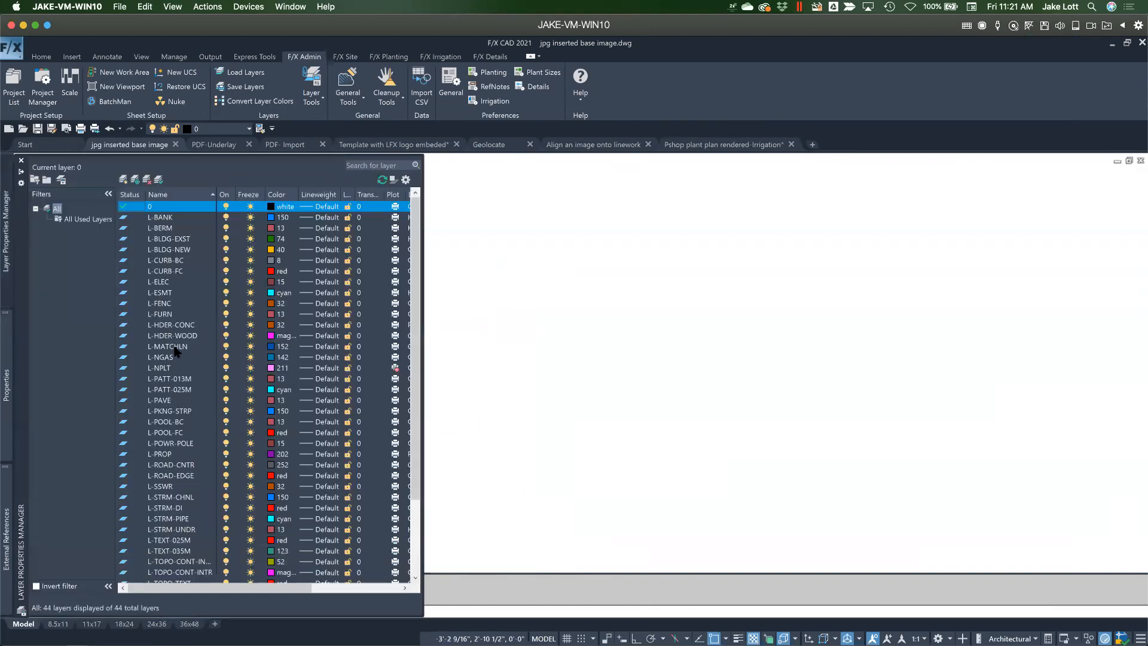
{"action": "scroll", "coordinate": [175, 354], "scroll_direction": "down", "scroll_amount": 5}
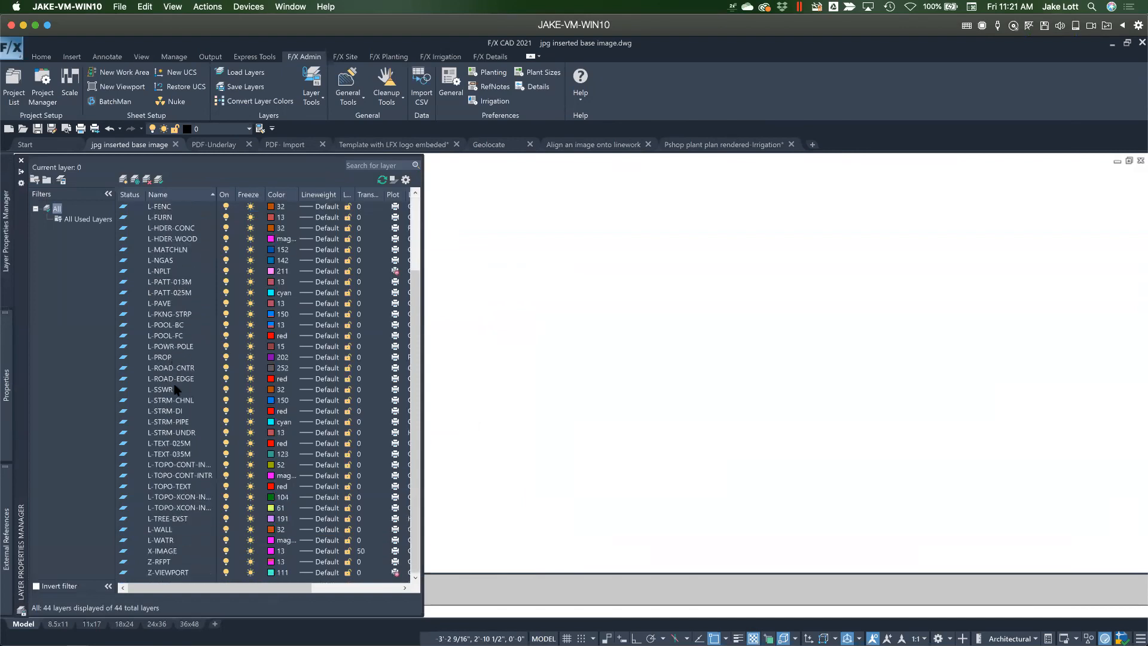
{"action": "scroll", "coordinate": [179, 400], "scroll_direction": "up", "scroll_amount": 5}
{"action": "scroll", "coordinate": [170, 404], "scroll_direction": "down", "scroll_amount": 9}
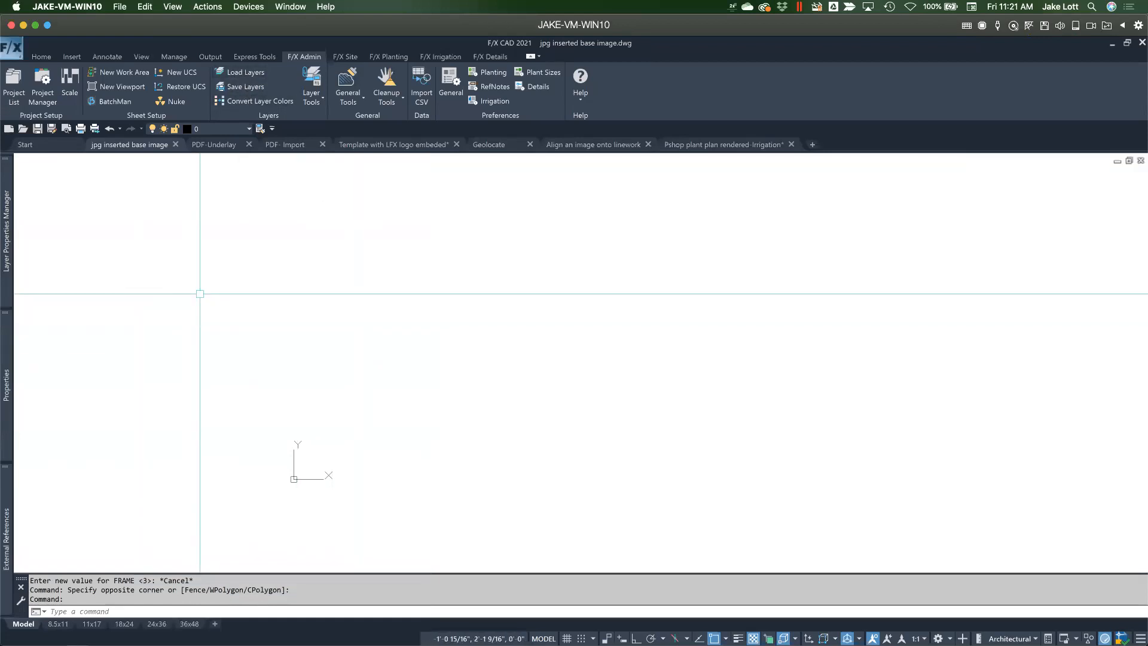
{"action": "left_click", "coordinate": [6, 230]}
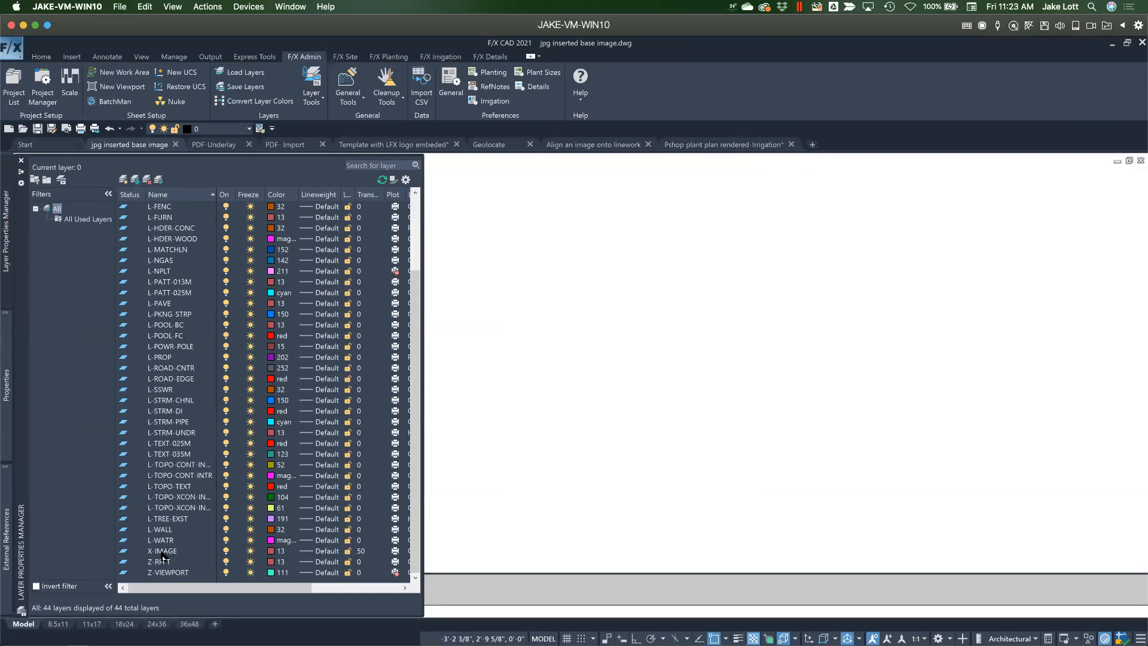
{"action": "left_click", "coordinate": [165, 553]}
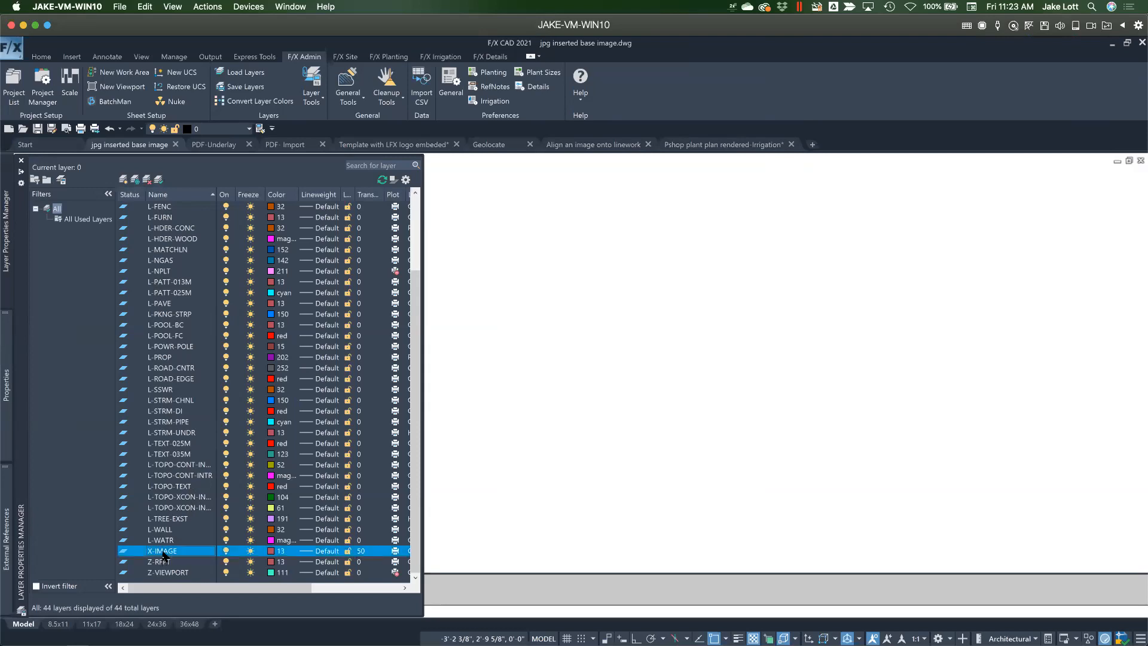
{"action": "double_click", "coordinate": [163, 552]}
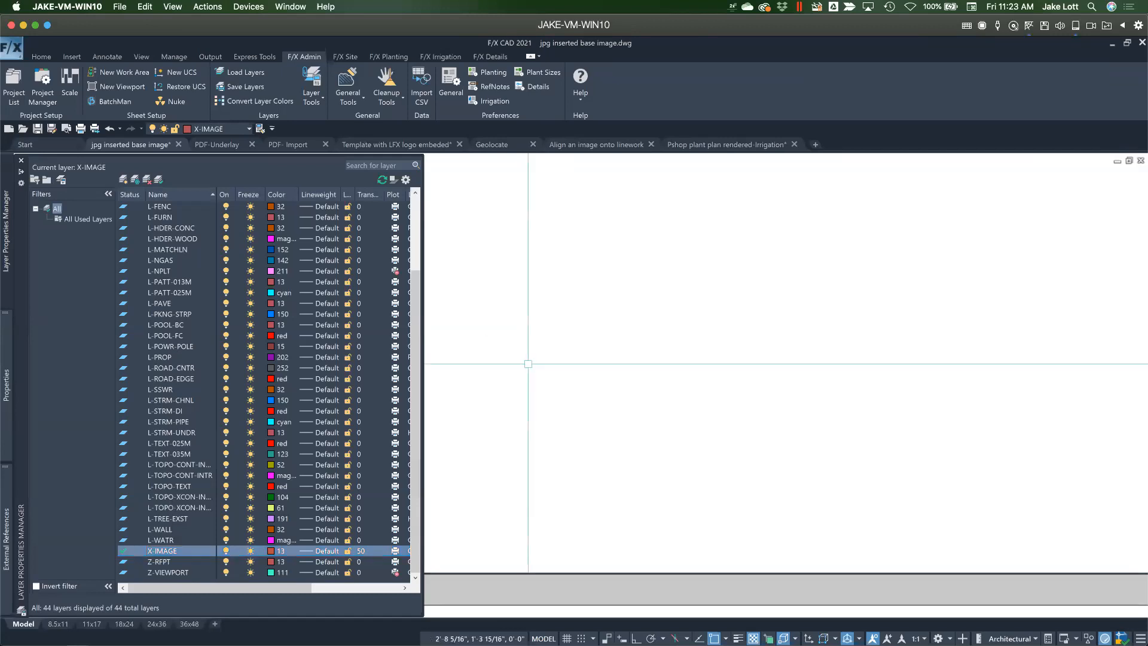
Save the drawing's layers as a layer state named SITE in the templates folder
{"action": "left_click", "coordinate": [243, 87]}
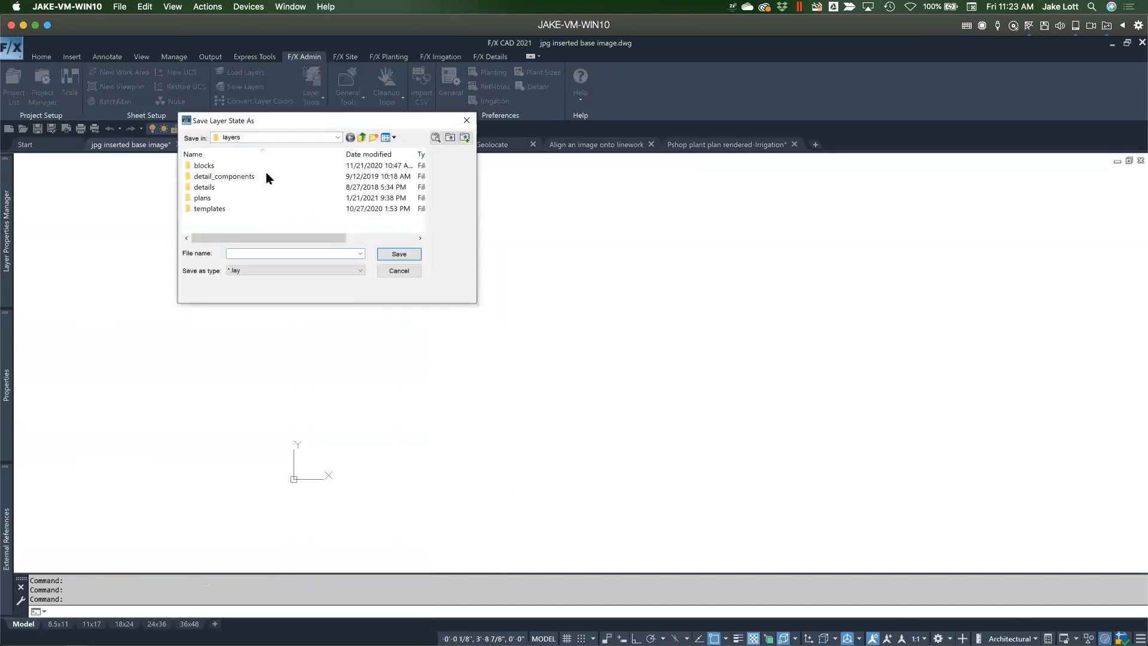
{"action": "left_click_drag", "start_coordinate": [263, 120], "coordinate": [377, 160]}
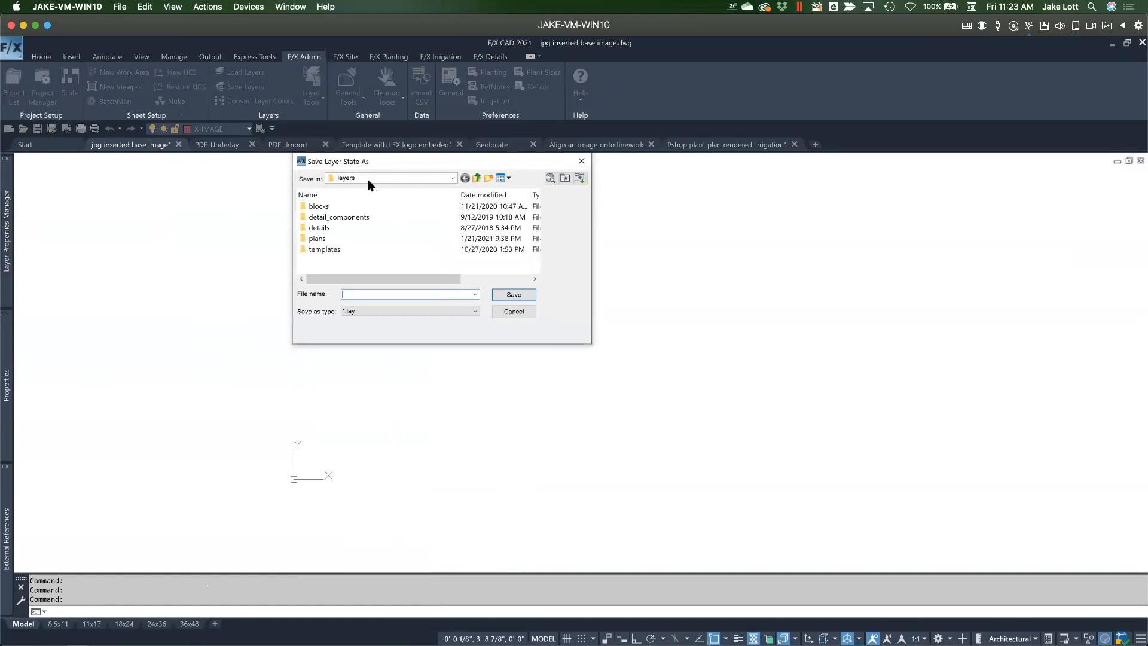
{"action": "double_click", "coordinate": [317, 249]}
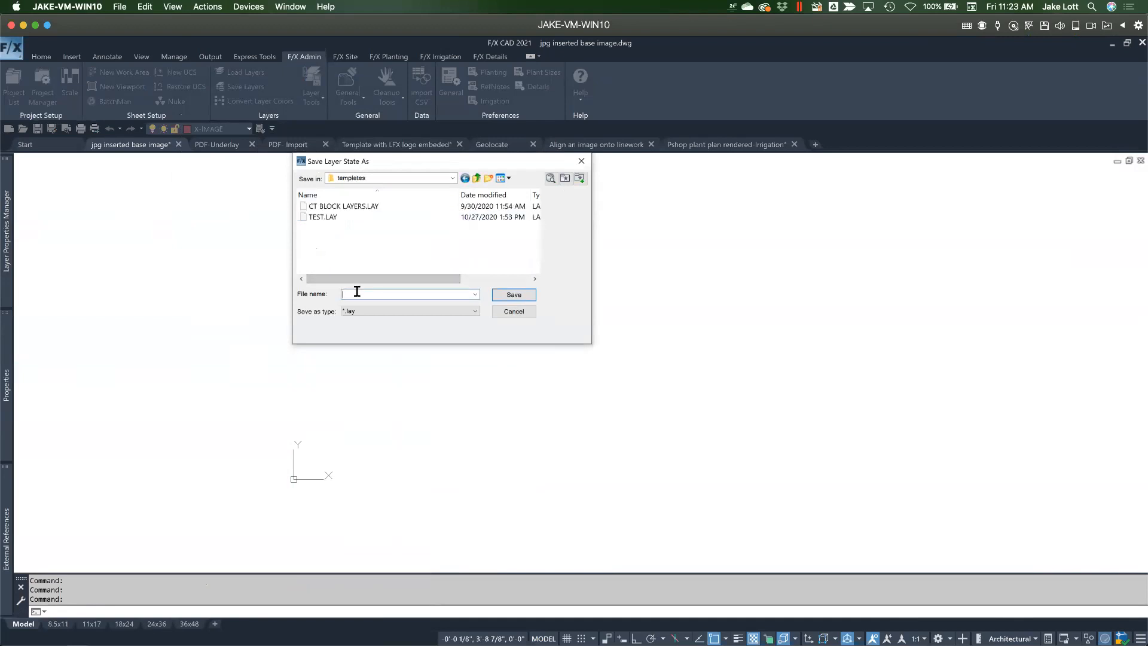
{"action": "type", "text": "SITE"}
{"action": "left_click", "coordinate": [507, 295]}
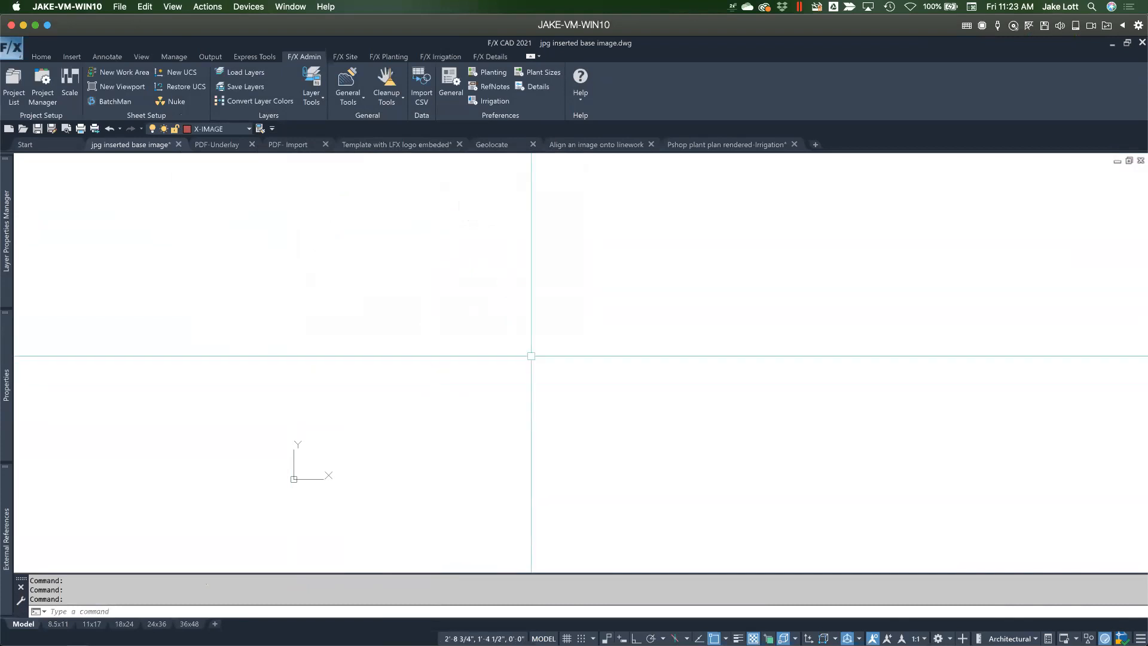
Purge the unused layers, make layer 0 current, and purge again to remove the X-IMAGE layer as well
{"action": "type", "text": "pp"}
{"action": "key", "text": "Return"}
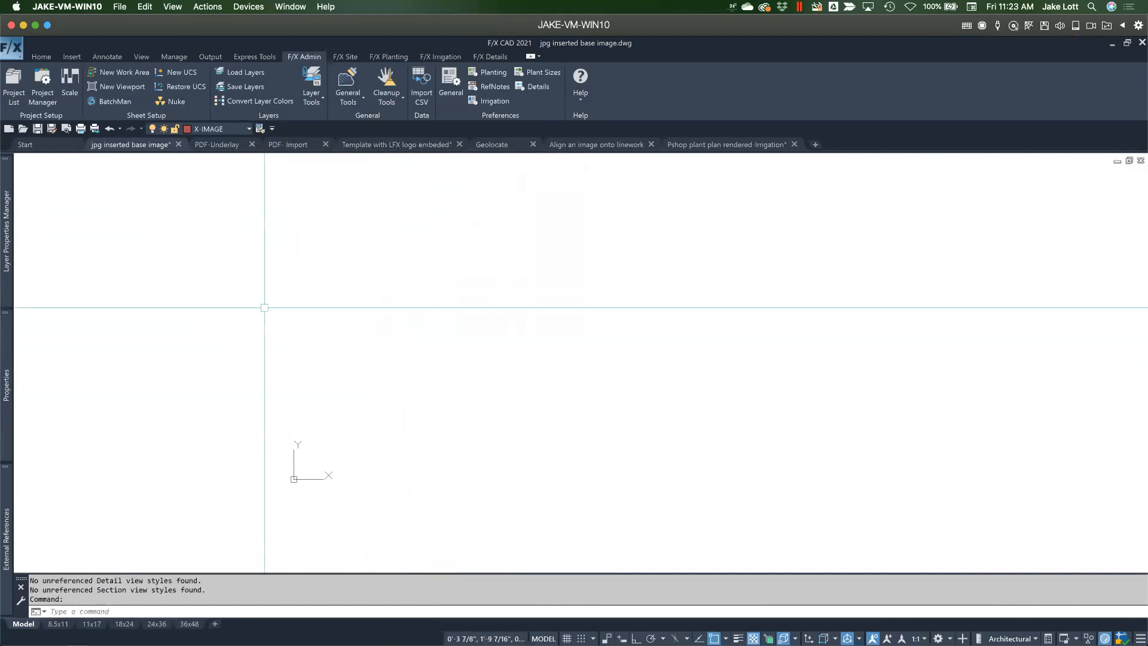
{"action": "mouse_move", "coordinate": [7, 214]}
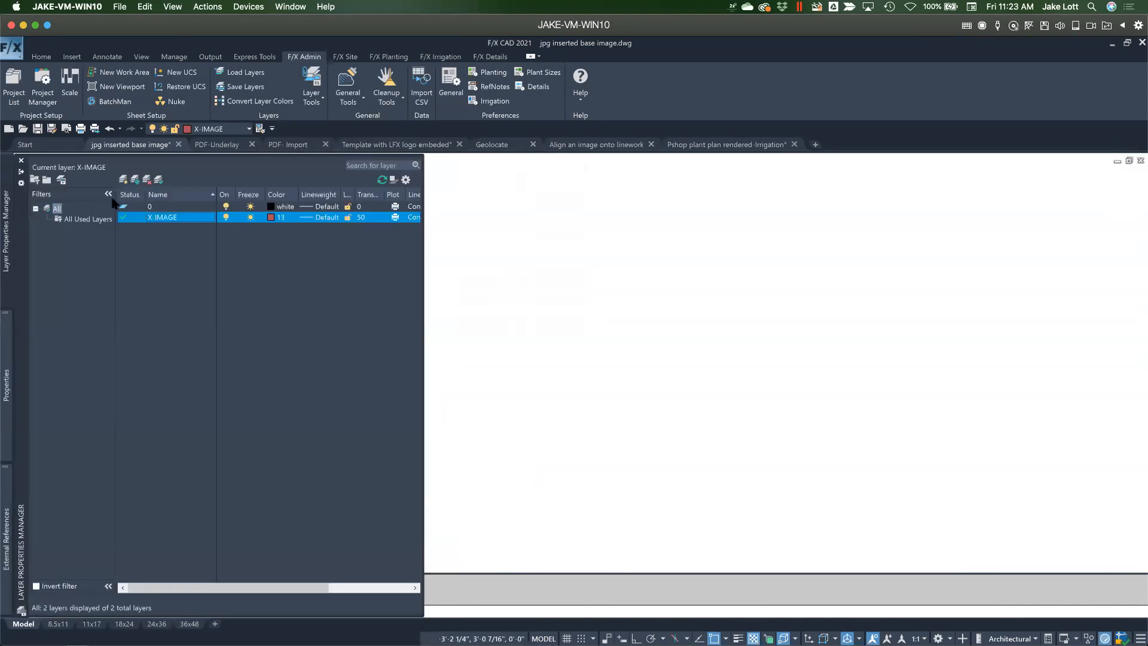
{"action": "double_click", "coordinate": [161, 207]}
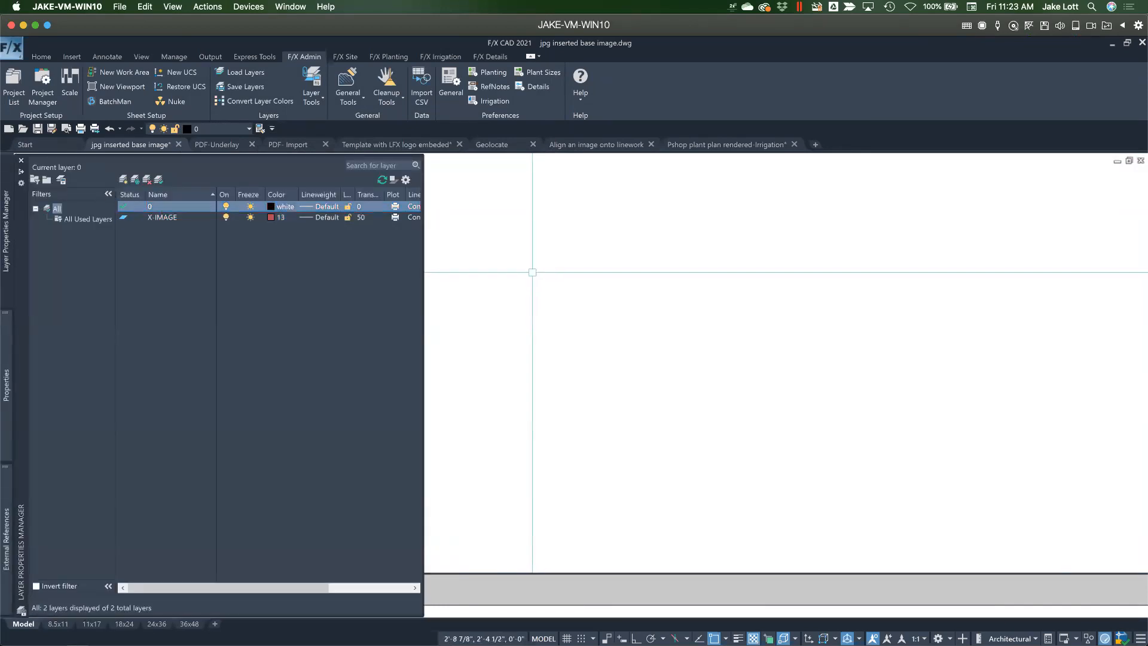
{"action": "type", "text": "a"}
{"action": "key", "text": "Return"}
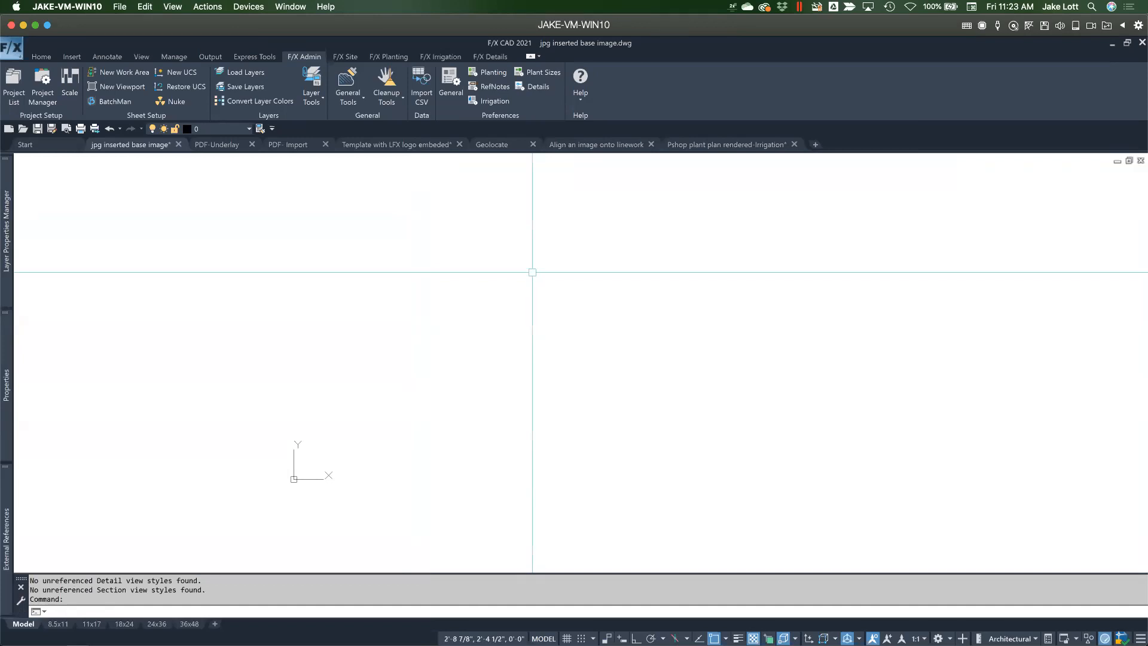
{"action": "mouse_move", "coordinate": [8, 230]}
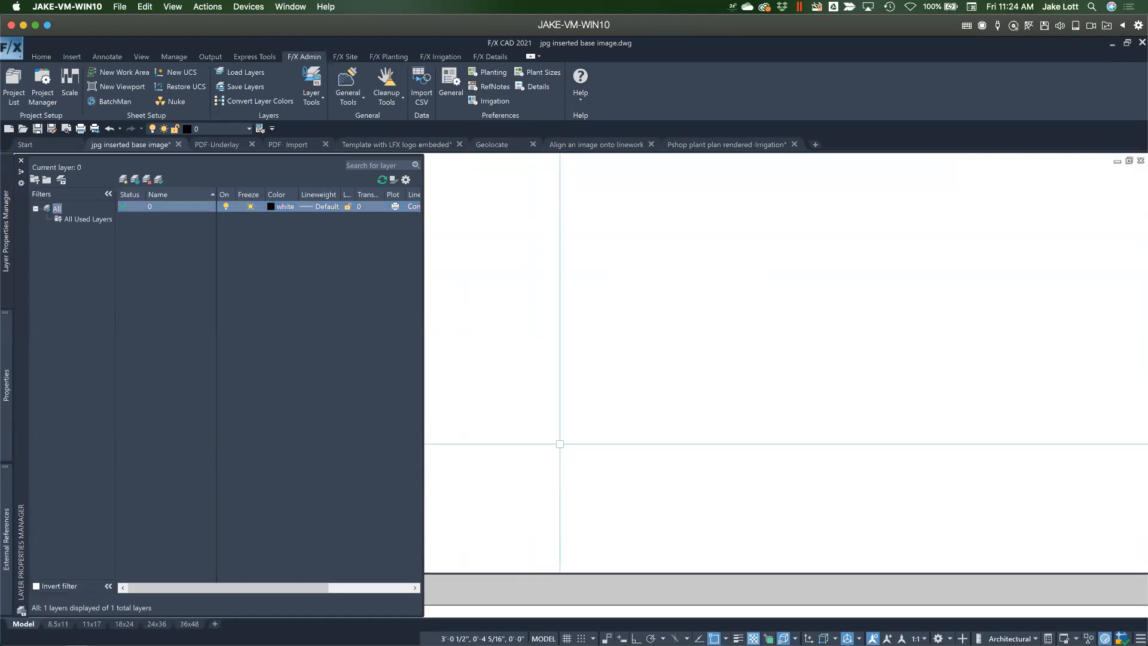
Load the SITE layer state from the TEMPLATES group into the drawing
{"action": "left_click", "coordinate": [239, 75]}
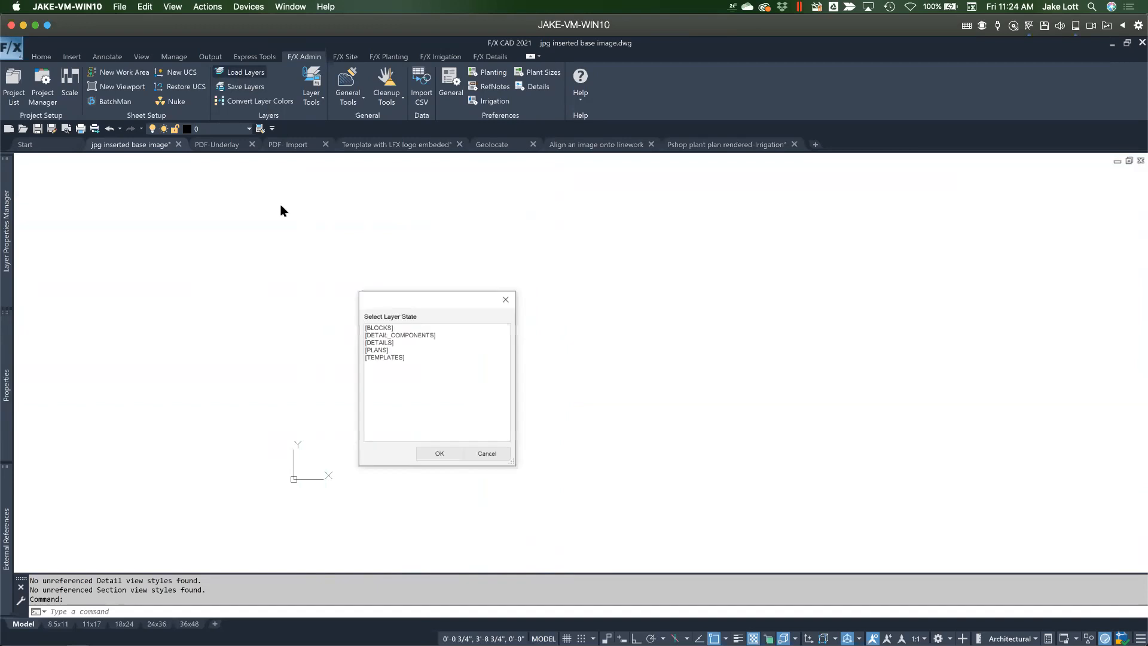
{"action": "double_click", "coordinate": [374, 357]}
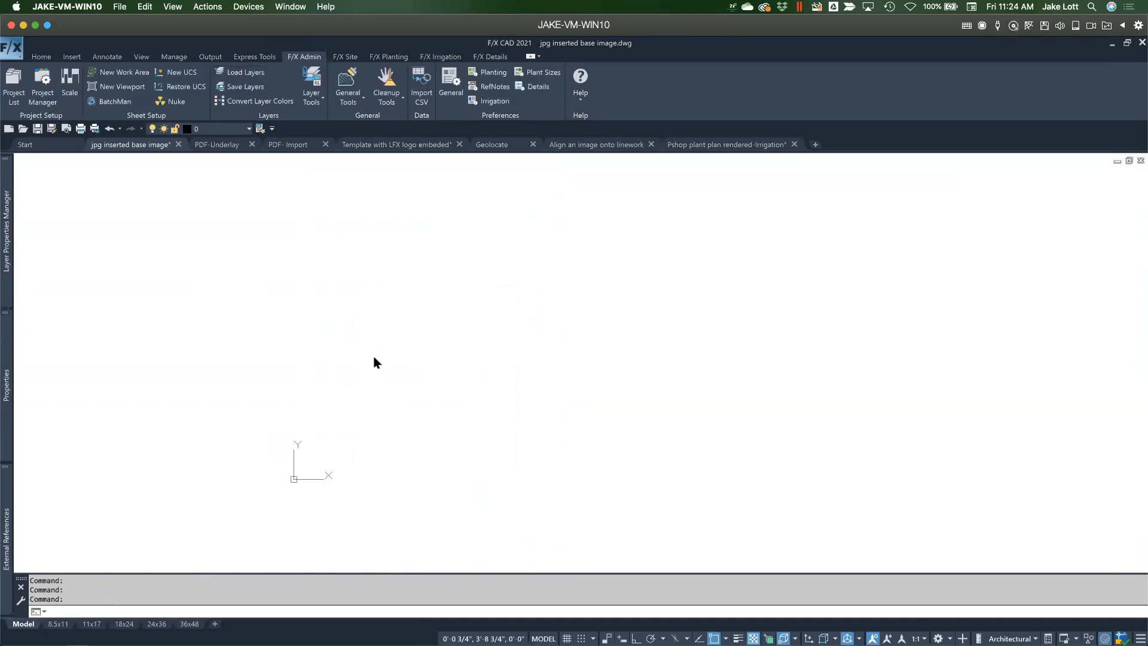
{"action": "left_click", "coordinate": [371, 342]}
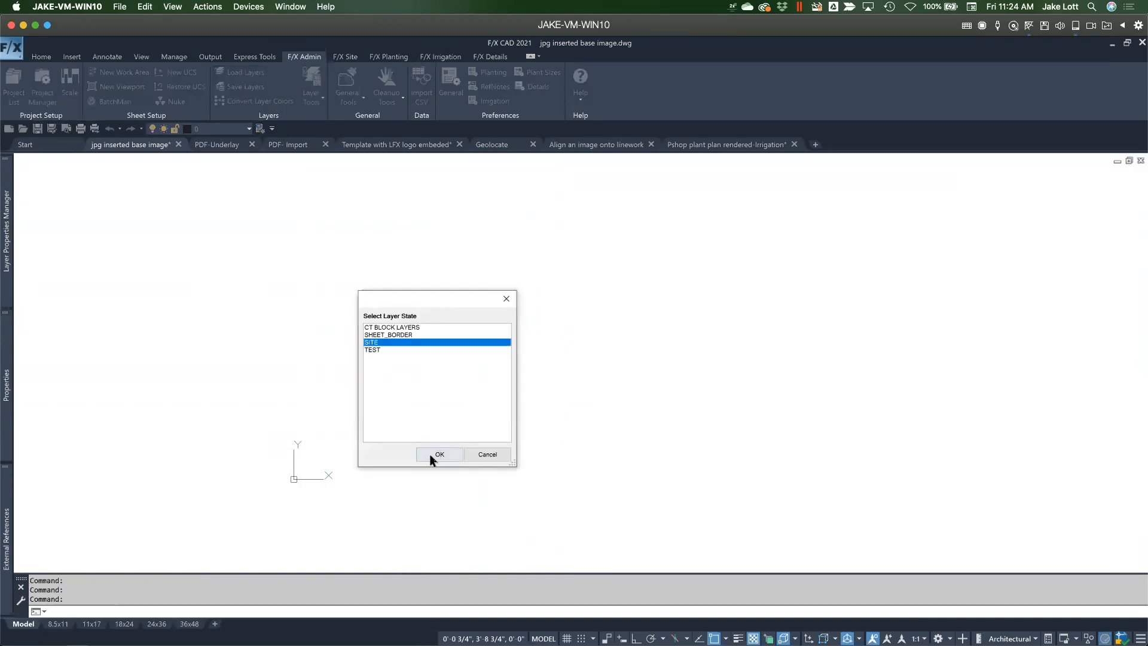
{"action": "left_click", "coordinate": [437, 454]}
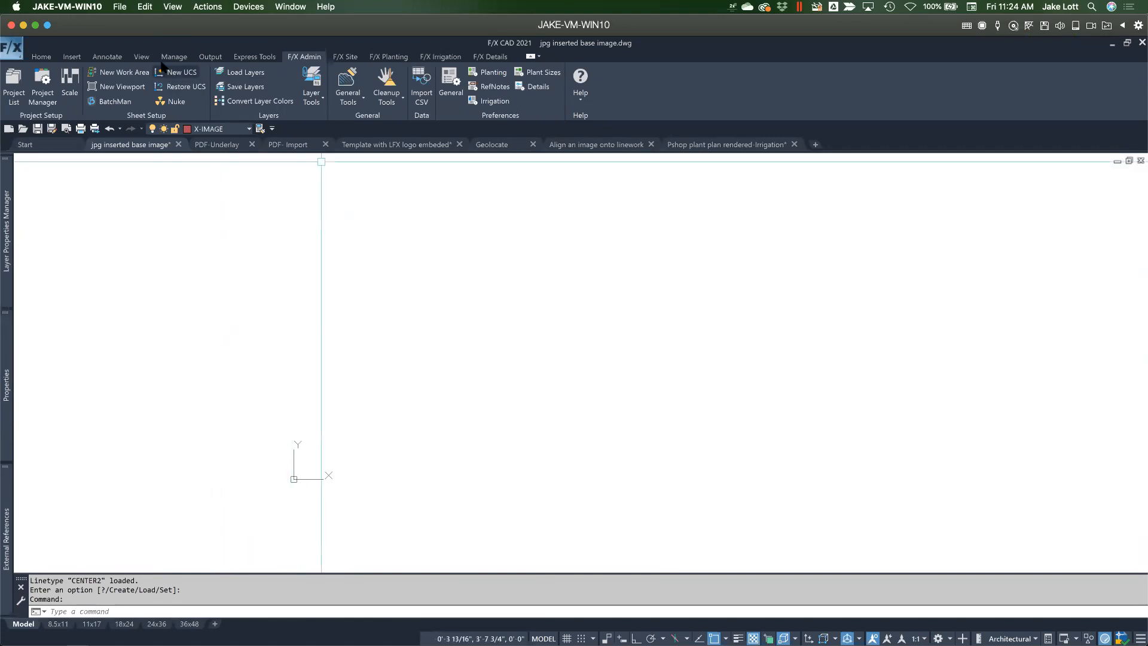
Start attaching an image as an external reference and choose My site.jpg from the JPG folder of Drawing Setup-Using an Image
{"action": "left_click", "coordinate": [72, 58]}
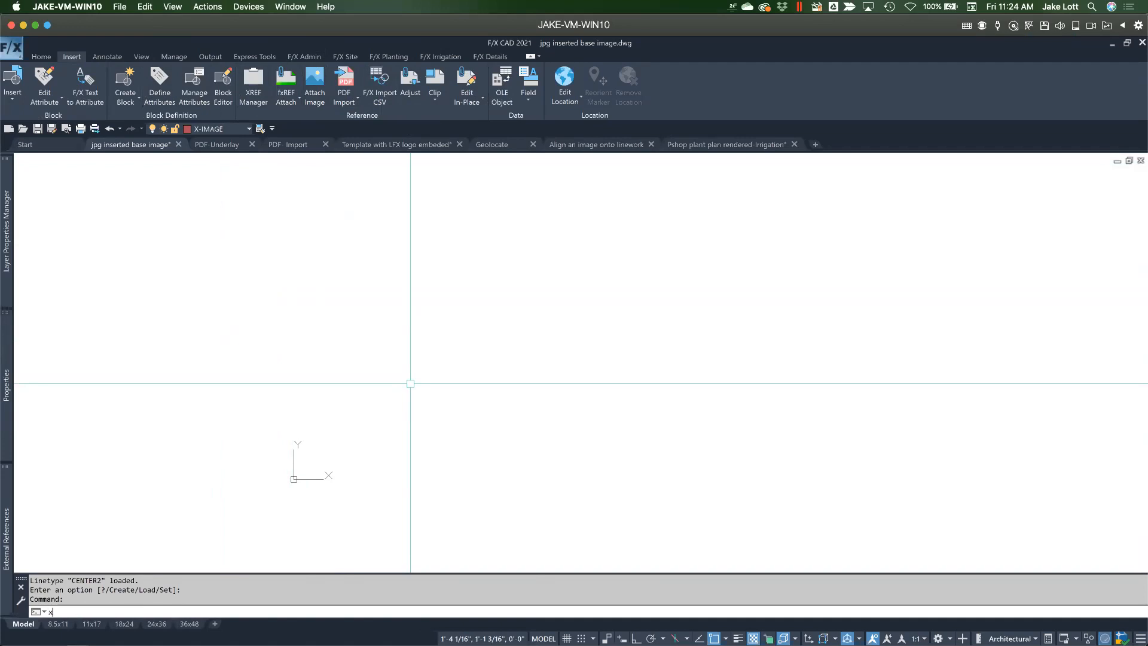
{"action": "key", "text": "Return"}
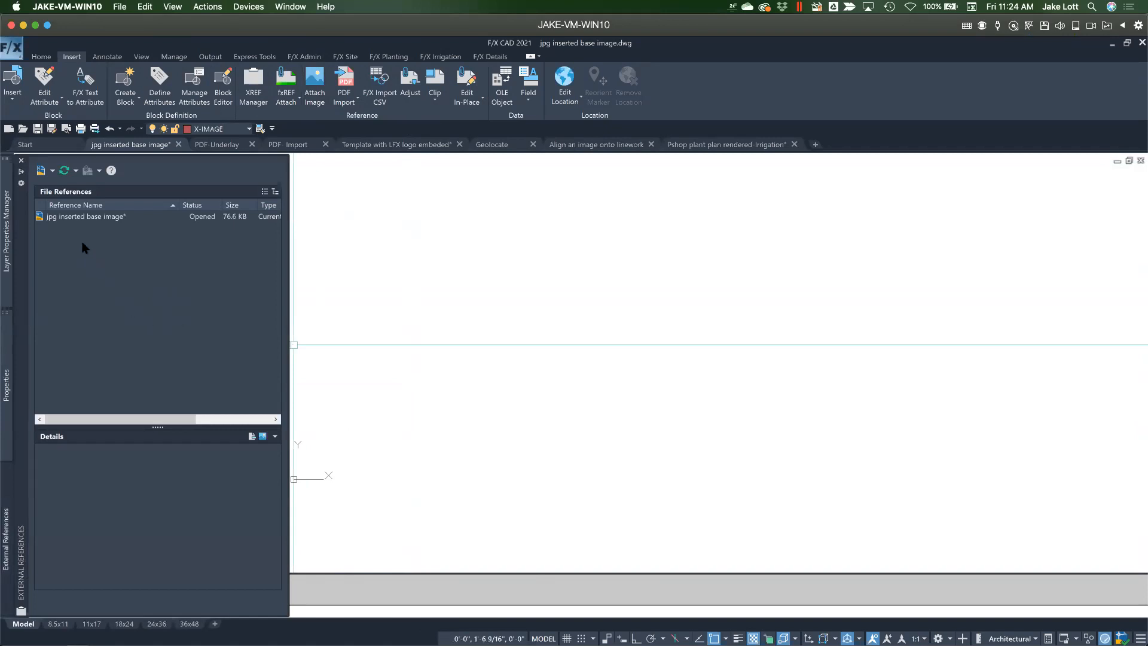
{"action": "left_click", "coordinate": [53, 172]}
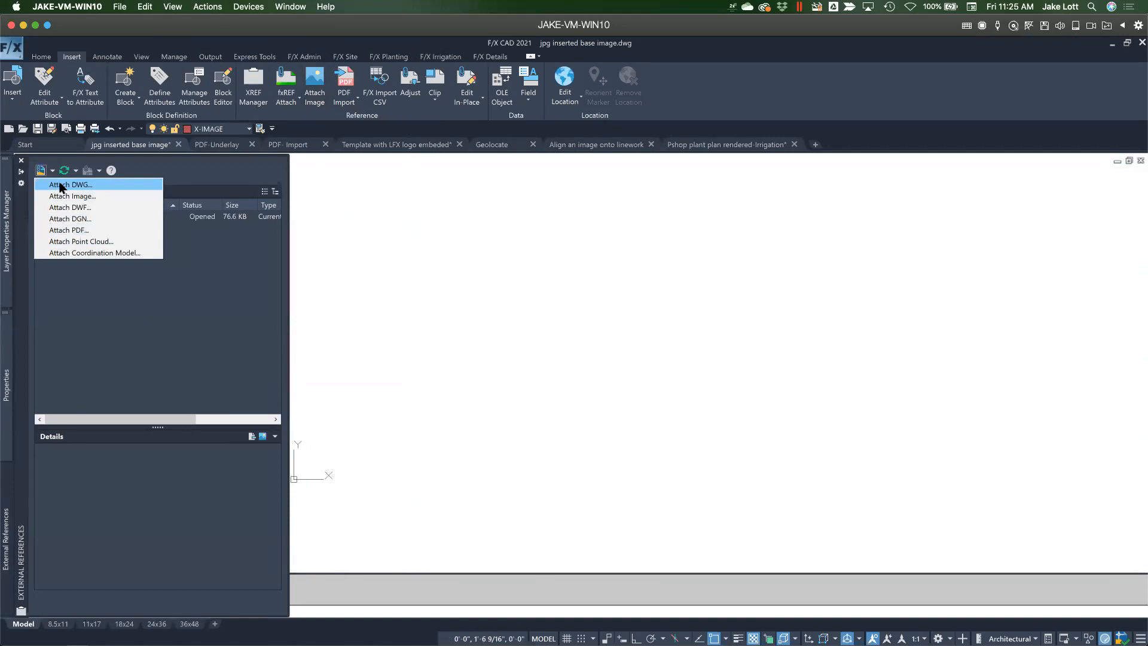
{"action": "left_click", "coordinate": [62, 197]}
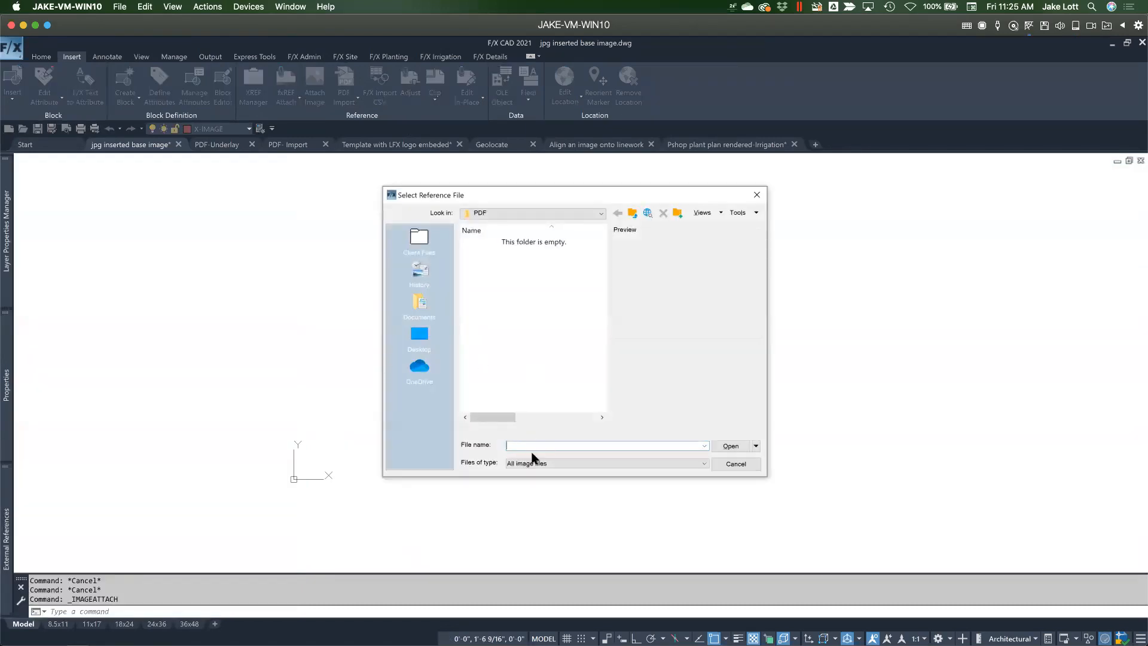
{"action": "left_click", "coordinate": [538, 464]}
{"action": "left_click", "coordinate": [537, 465]}
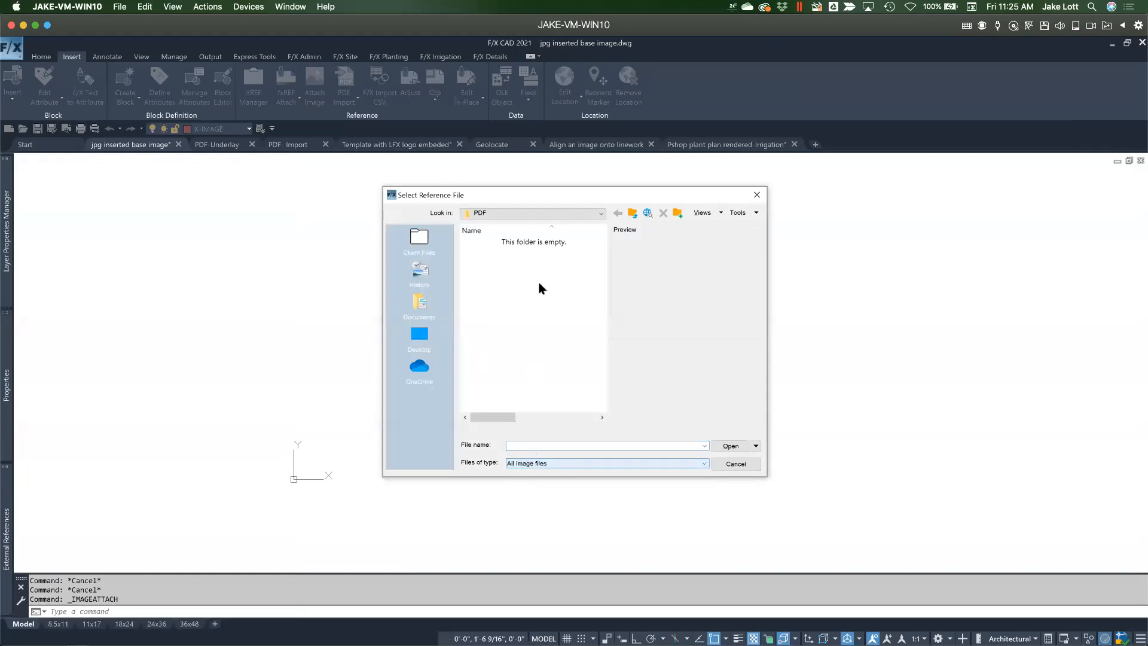
{"action": "left_click", "coordinate": [632, 213]}
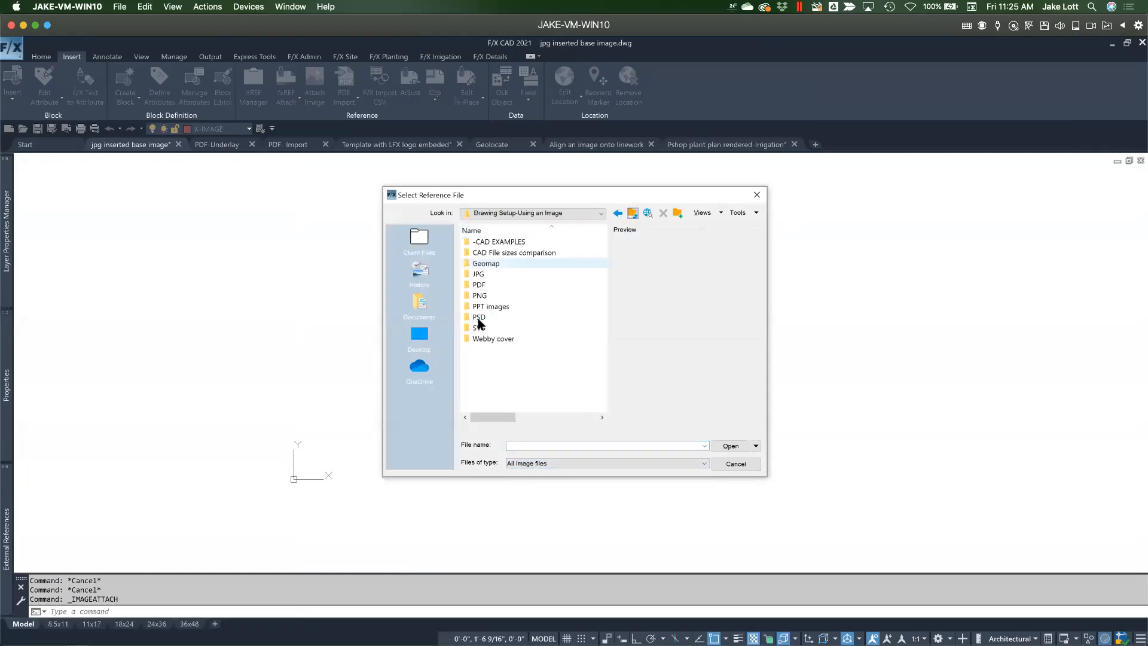
{"action": "double_click", "coordinate": [477, 274]}
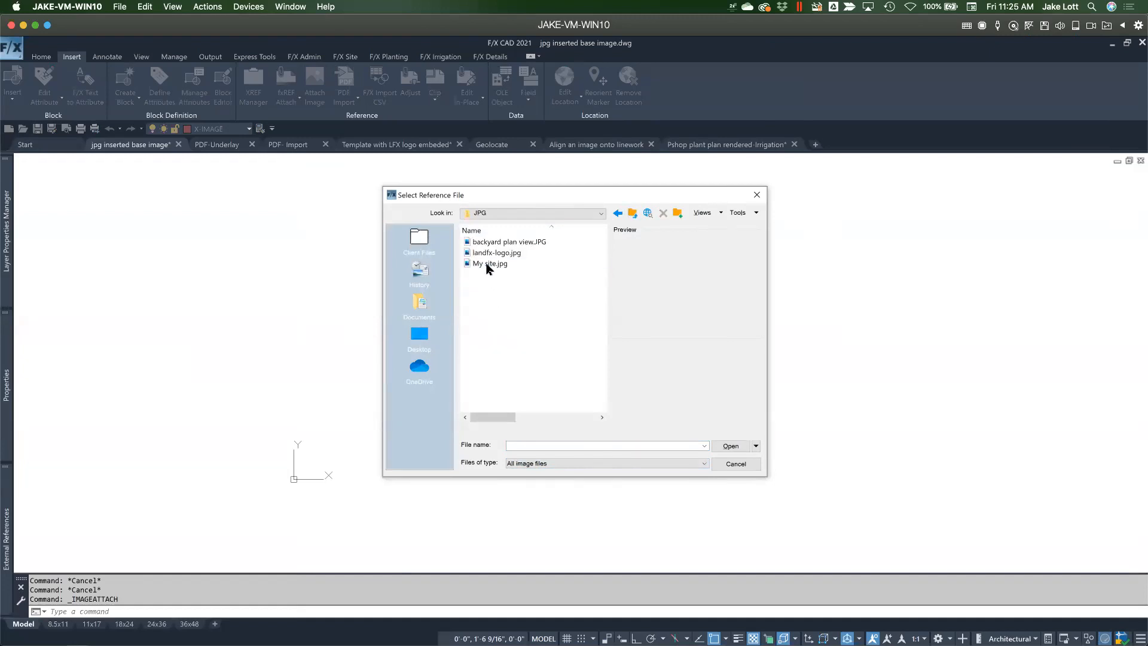
{"action": "left_click", "coordinate": [487, 265]}
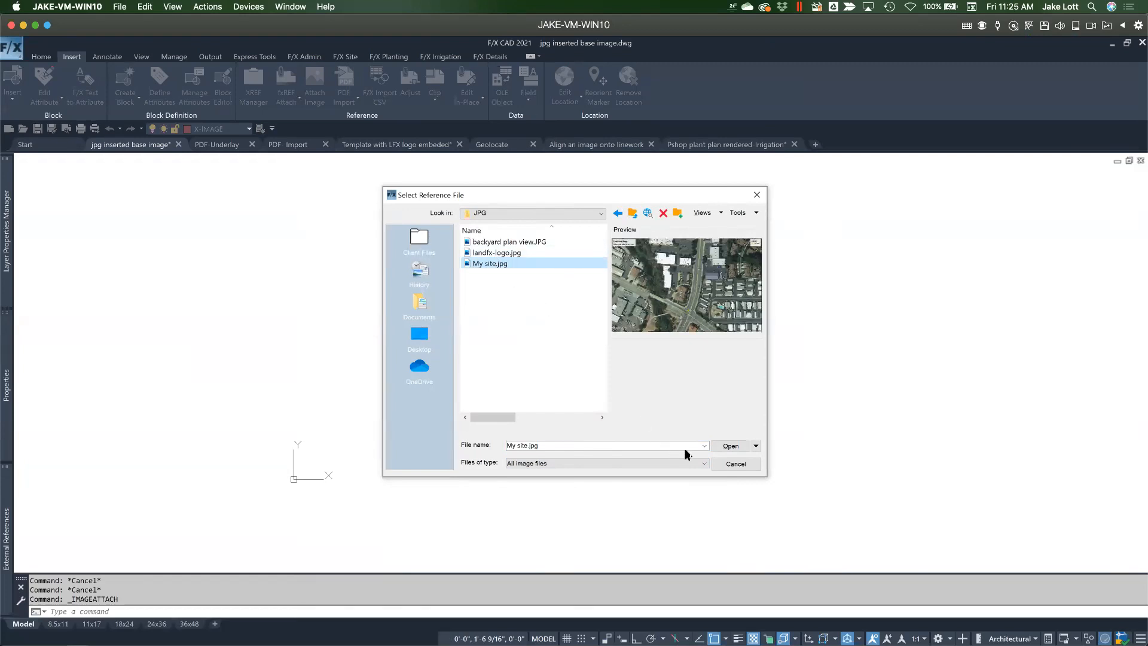
{"action": "left_click", "coordinate": [725, 447]}
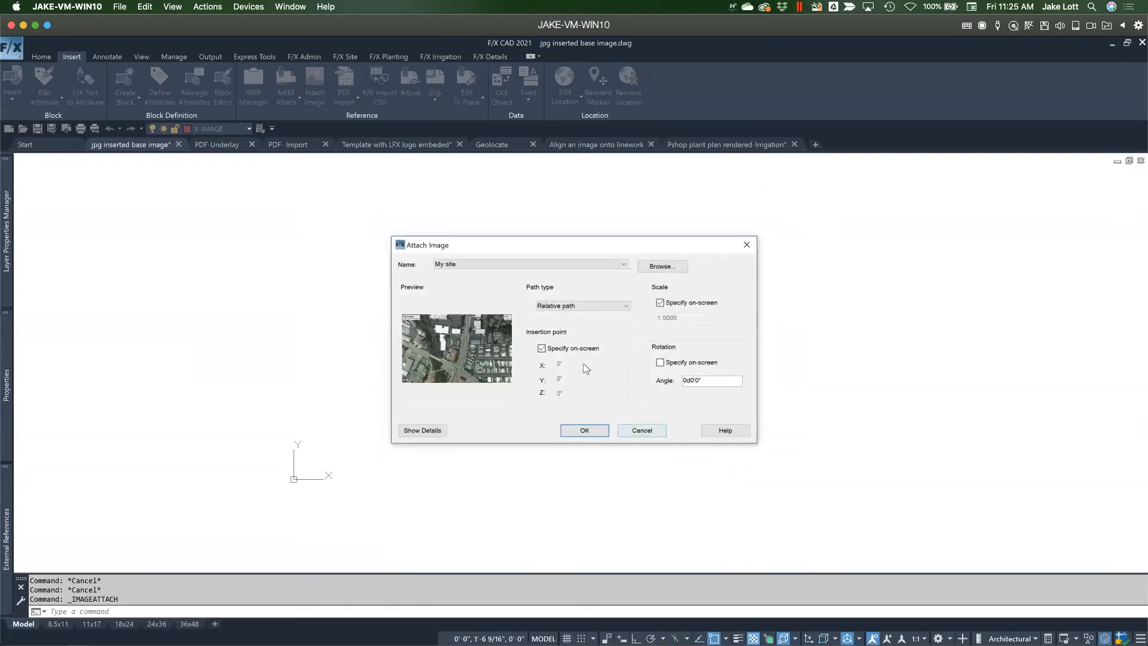
Attach the image with a relative path at insertion point 0,0,0 and scale 1.0000, without specifying insertion point or scale on-screen
{"action": "left_click_drag", "start_coordinate": [469, 247], "coordinate": [391, 211]}
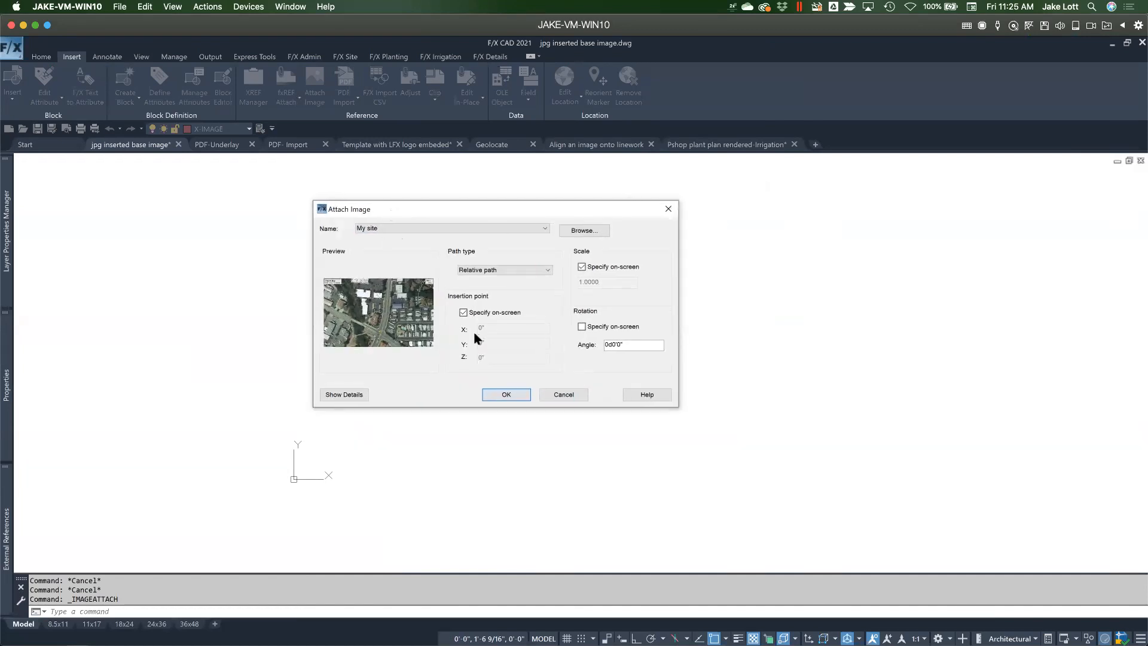
{"action": "left_click", "coordinate": [463, 312]}
{"action": "left_click", "coordinate": [464, 312]}
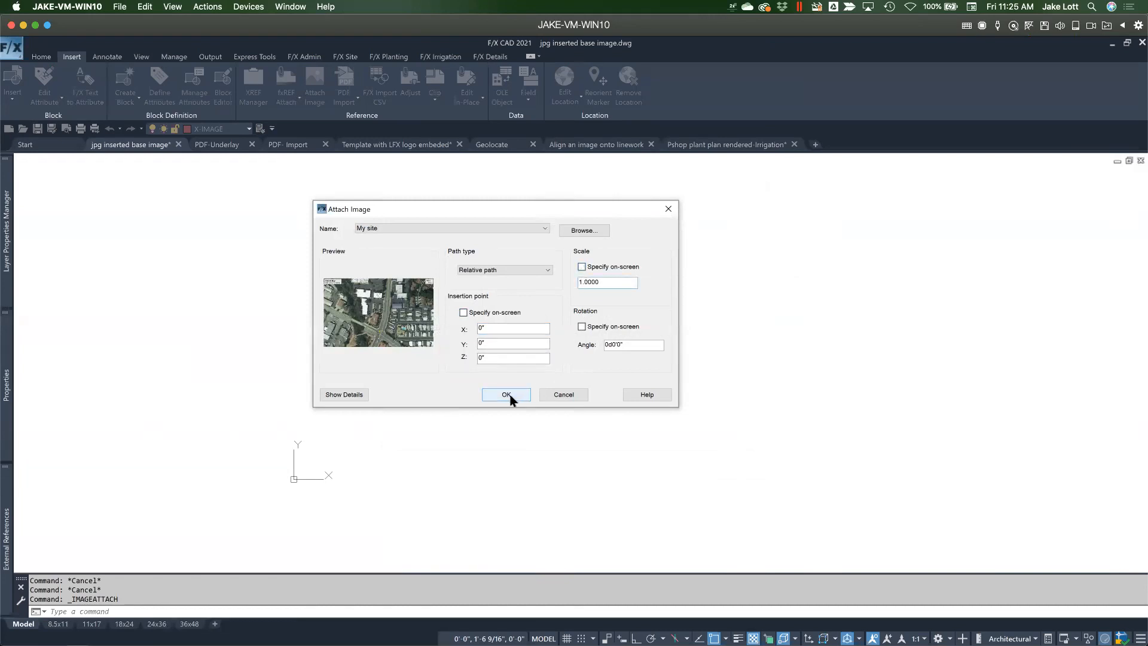
{"action": "left_click", "coordinate": [486, 272]}
{"action": "left_click", "coordinate": [490, 271]}
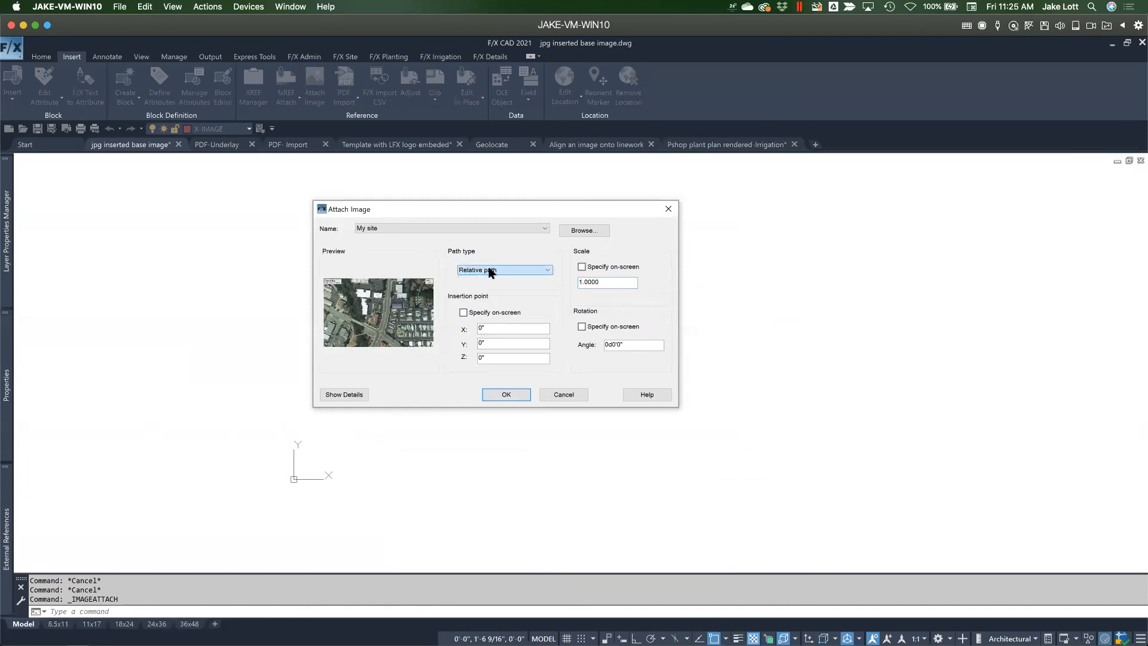
{"action": "left_click", "coordinate": [505, 394]}
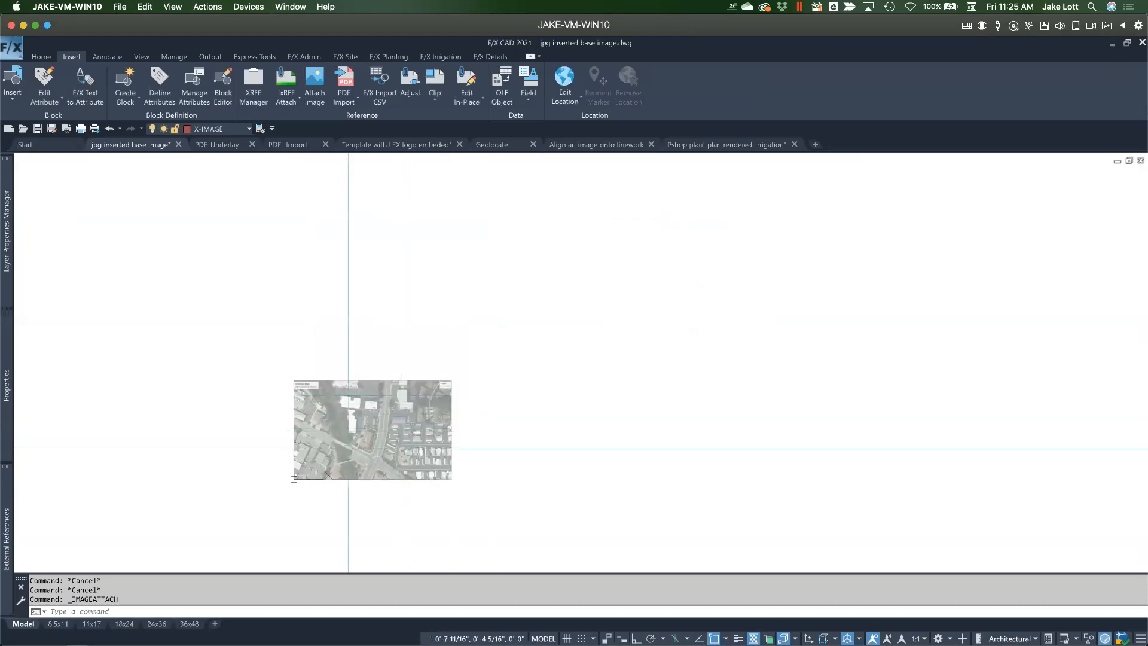
Select the attached site image to inspect it and clear the selection
{"action": "scroll", "coordinate": [317, 459], "scroll_direction": "up", "scroll_amount": 4}
{"action": "left_click", "coordinate": [698, 441]}
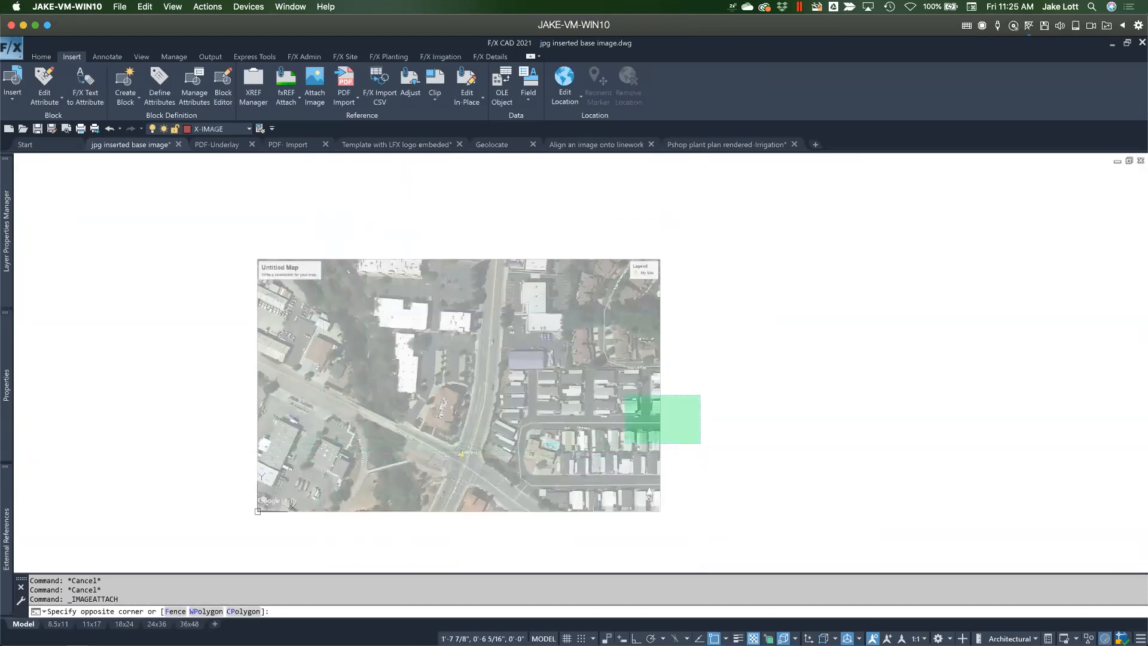
{"action": "left_click", "coordinate": [624, 395]}
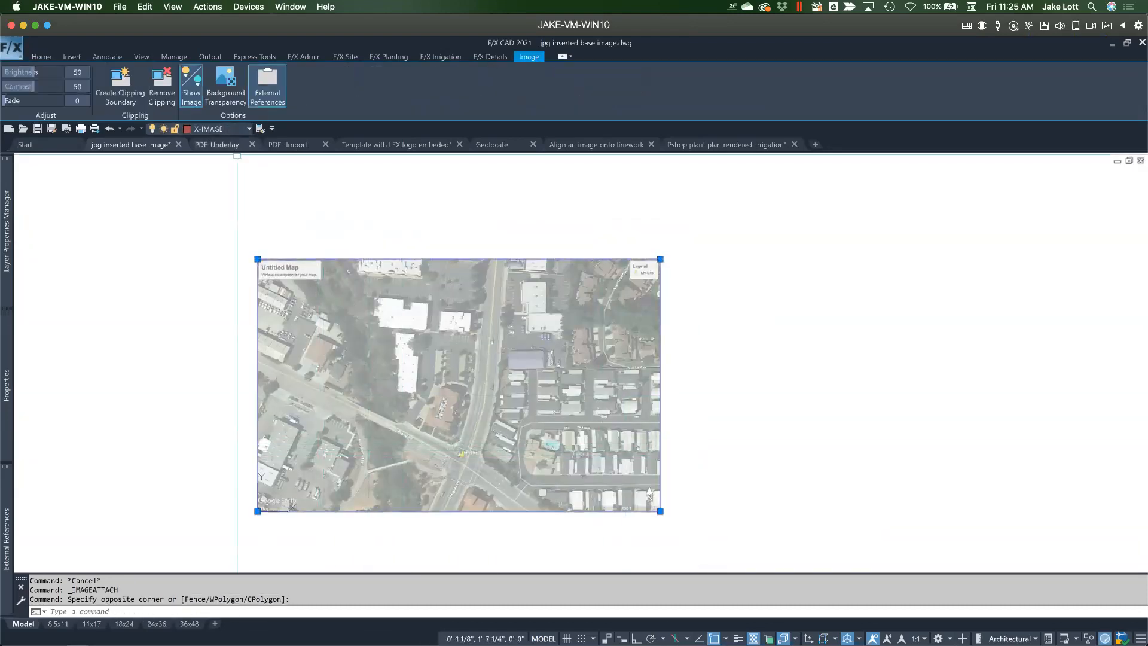
{"action": "key", "text": "Escape"}
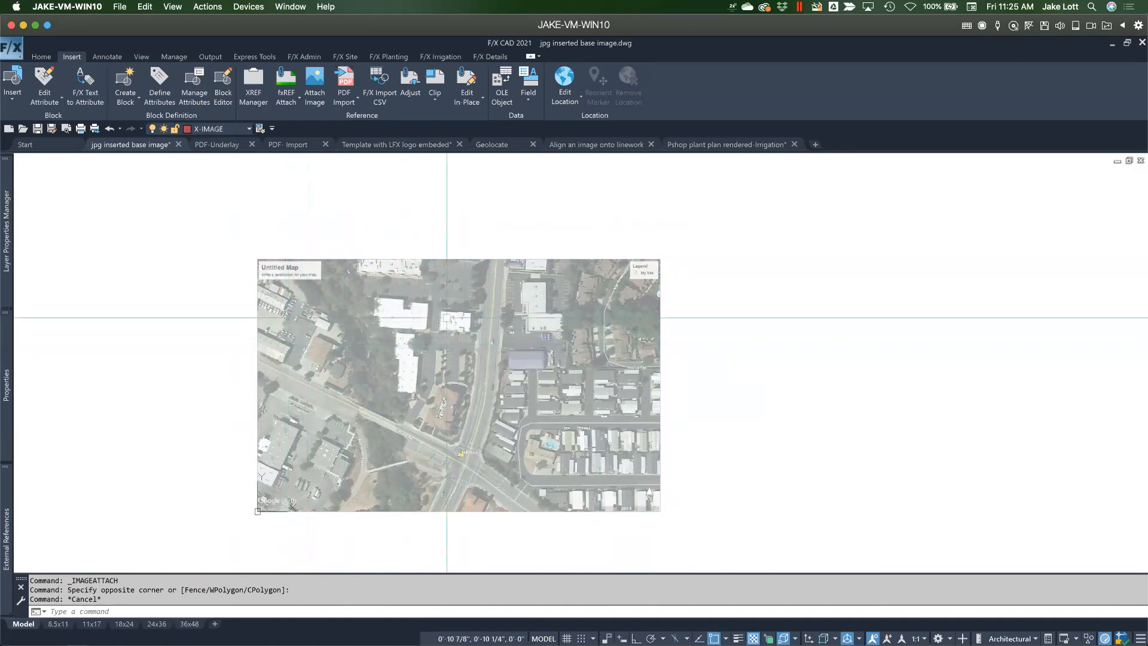
{"action": "scroll", "coordinate": [454, 395], "scroll_direction": "up", "scroll_amount": 3}
{"action": "scroll", "coordinate": [453, 396], "scroll_direction": "down", "scroll_amount": 3}
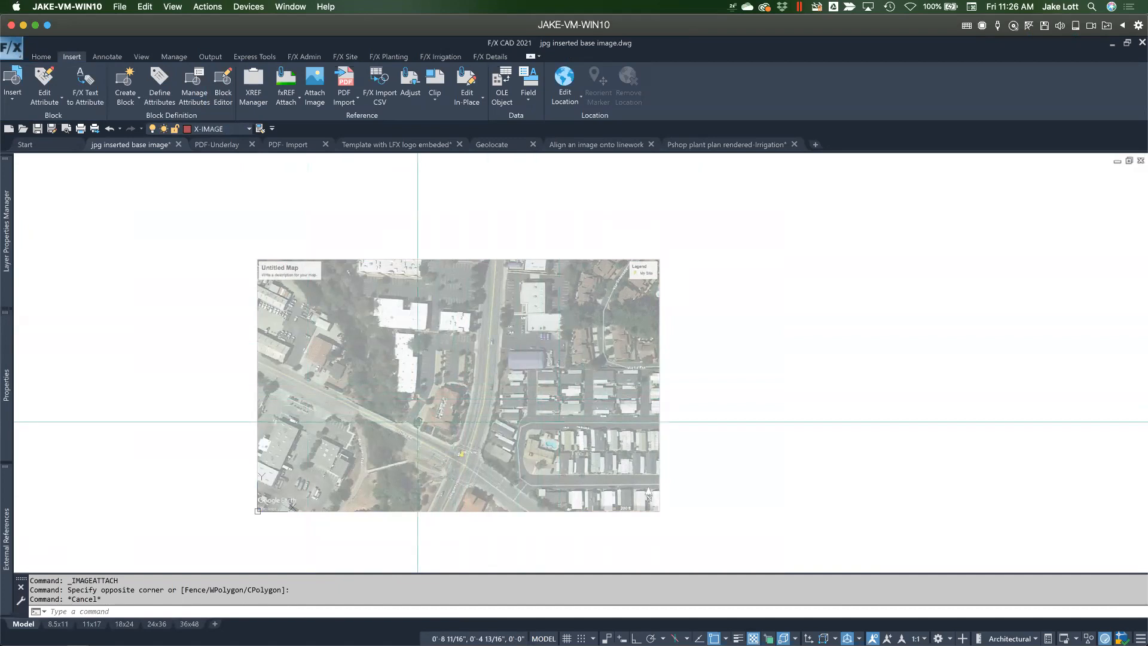
{"action": "scroll", "coordinate": [408, 397], "scroll_direction": "up", "scroll_amount": 4}
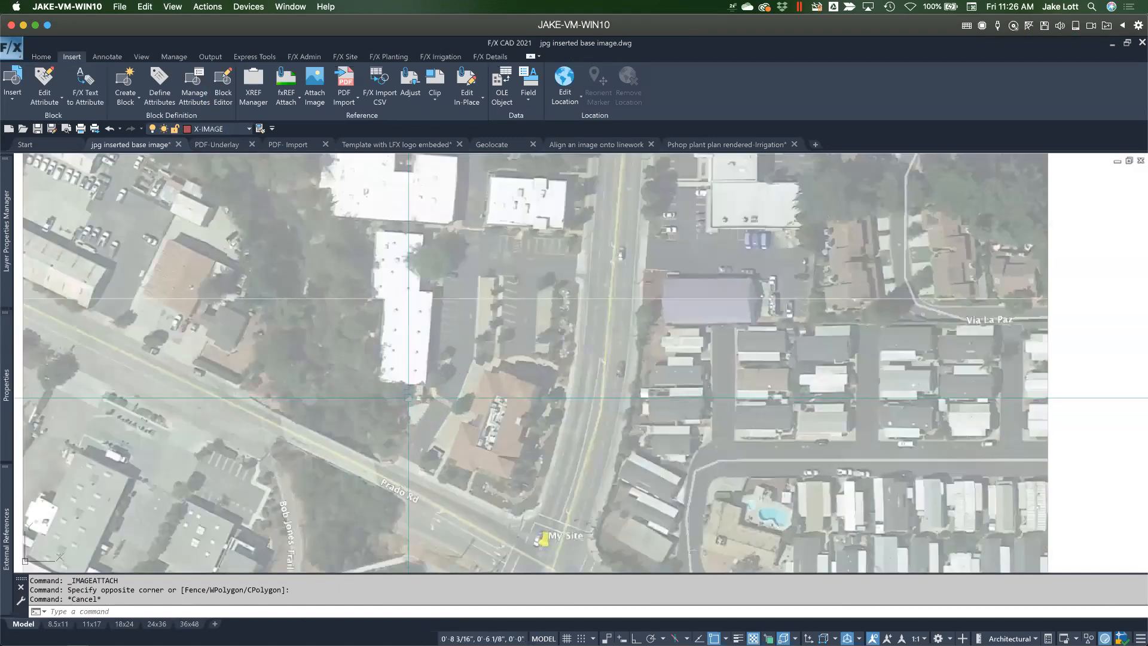
{"action": "scroll", "coordinate": [461, 418], "scroll_direction": "down", "scroll_amount": 4}
{"action": "middle_click_drag", "start_coordinate": [555, 530], "coordinate": [564, 440]}
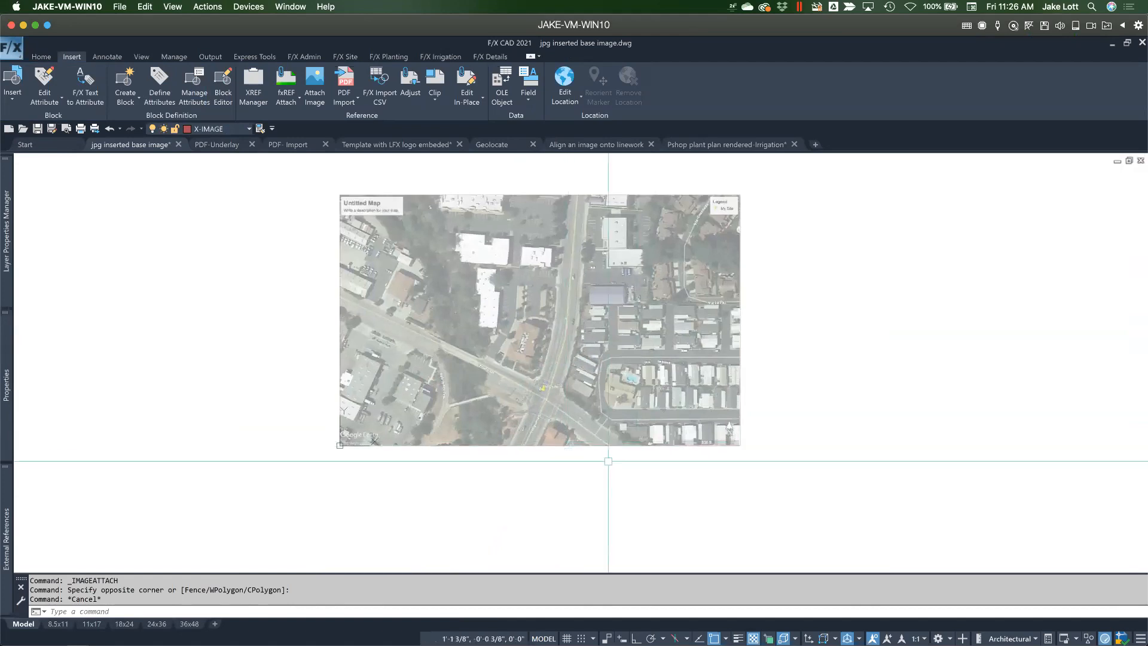
{"action": "left_click", "coordinate": [790, 474]}
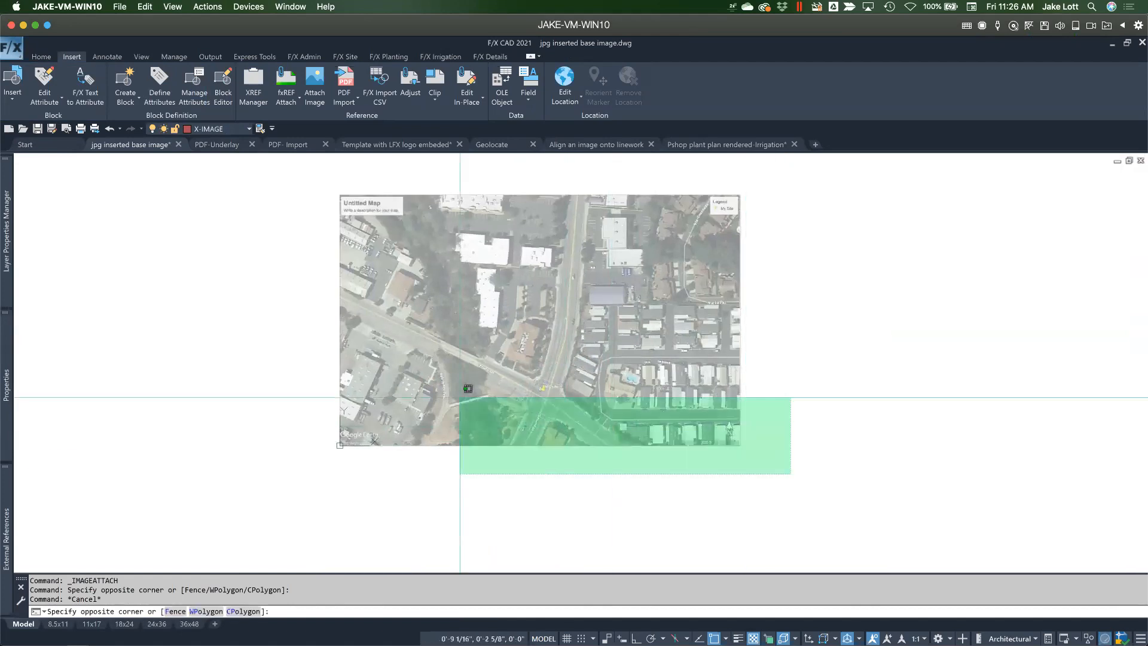
{"action": "left_click", "coordinate": [435, 442]}
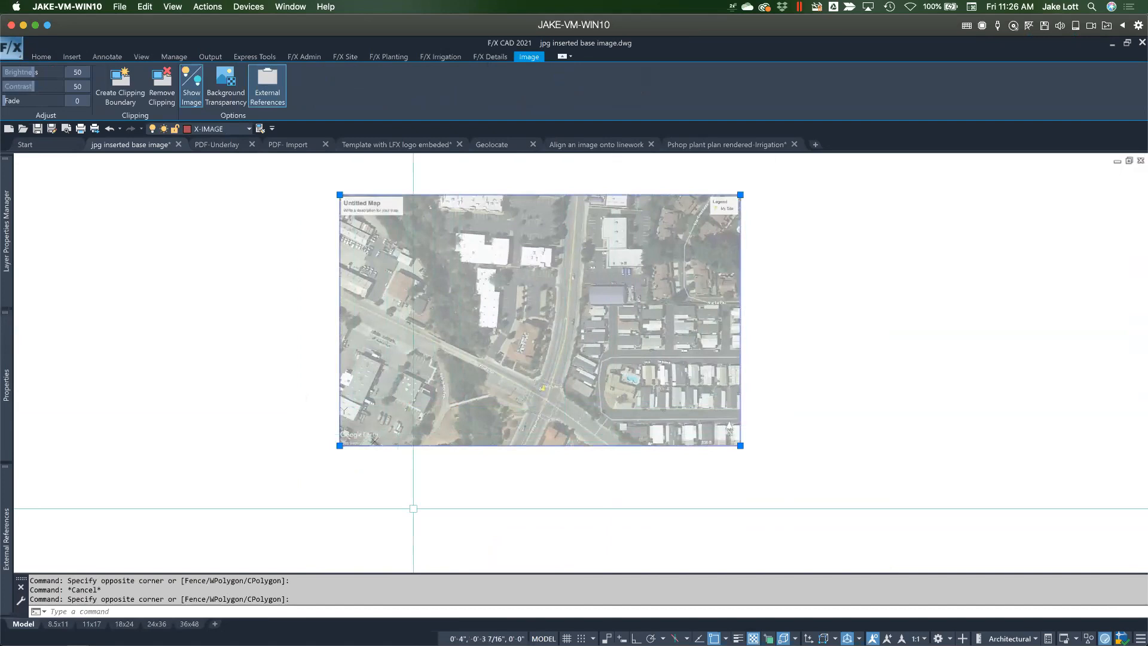
{"action": "key", "text": "Return"}
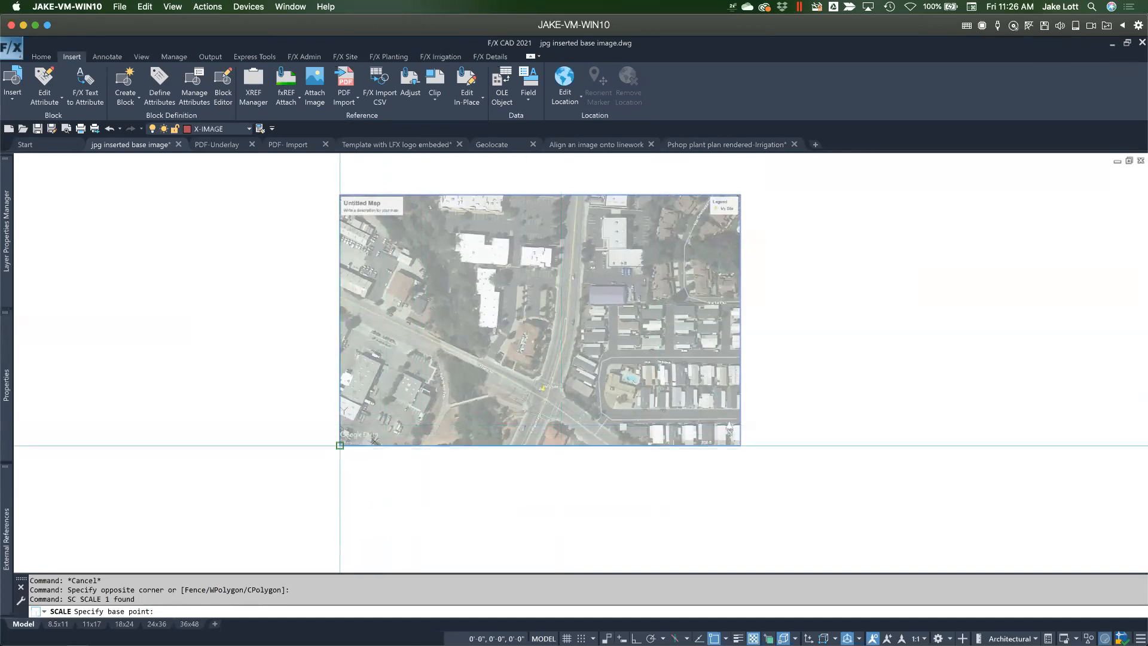
{"action": "left_click", "coordinate": [340, 445]}
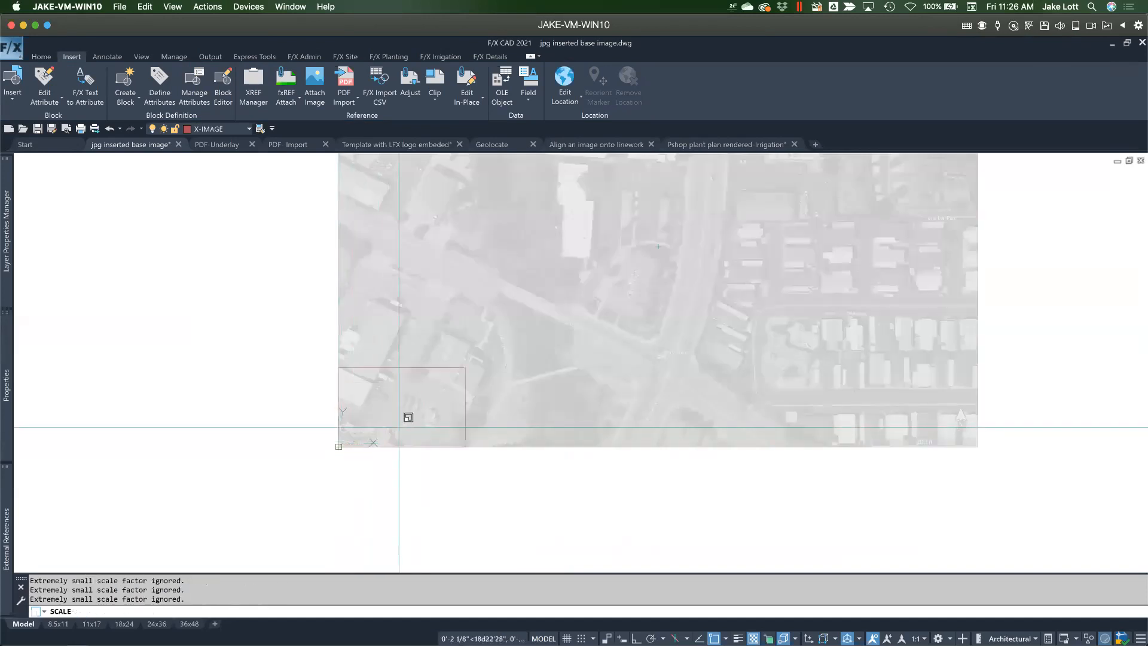
{"action": "key", "text": "Escape"}
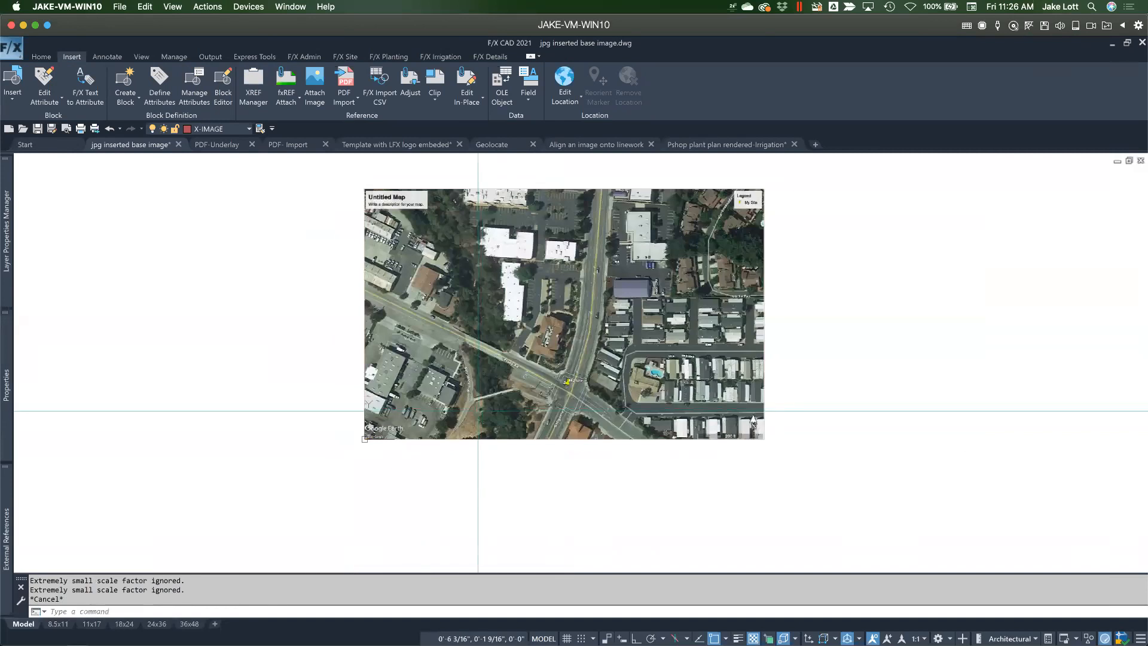
{"action": "key", "text": "Return"}
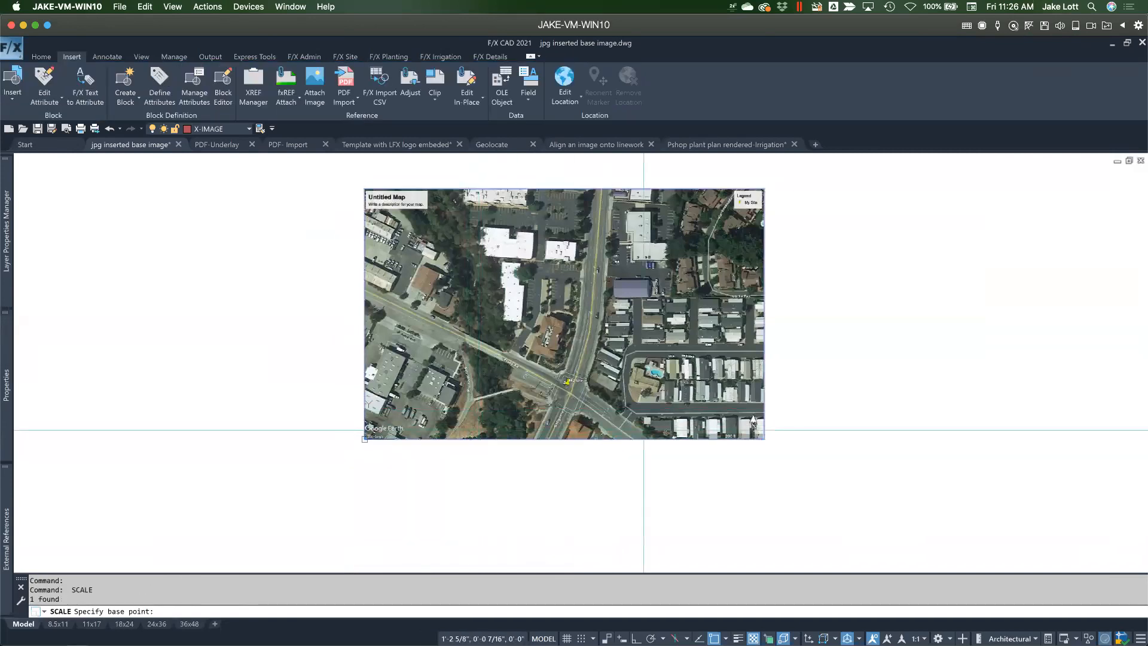
{"action": "scroll", "coordinate": [657, 434], "scroll_direction": "up", "scroll_amount": 2}
{"action": "scroll", "coordinate": [685, 434], "scroll_direction": "up", "scroll_amount": 2}
{"action": "left_click", "coordinate": [733, 449]}
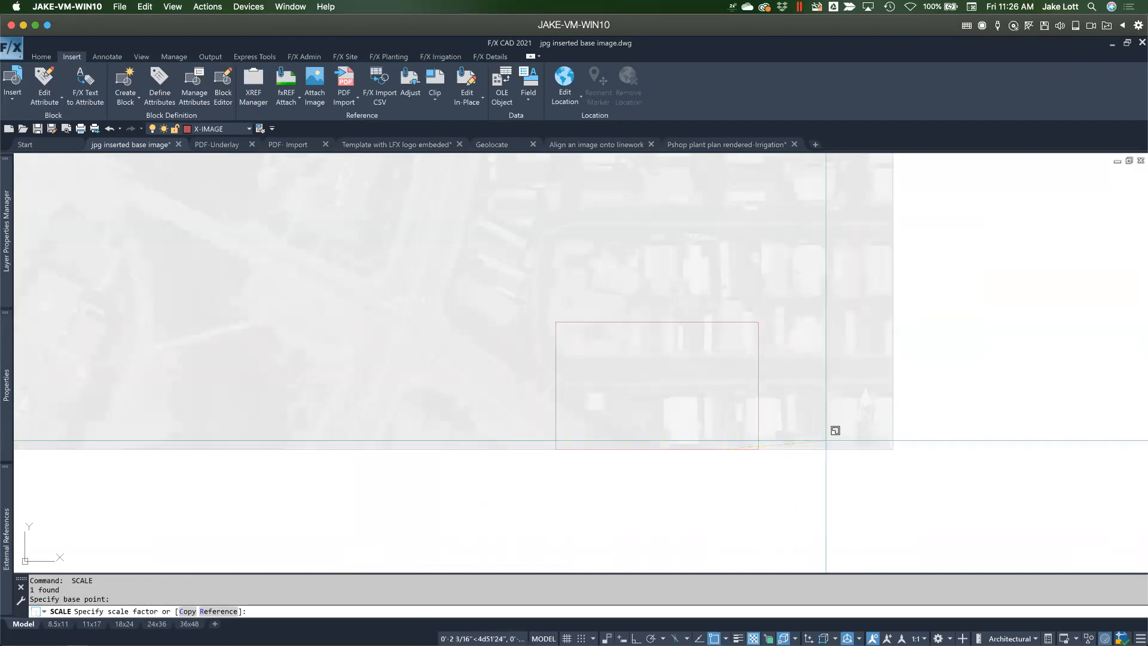
{"action": "key", "text": "Escape"}
{"action": "scroll", "coordinate": [716, 447], "scroll_direction": "down", "scroll_amount": 4}
{"action": "left_click", "coordinate": [669, 472]}
{"action": "left_click", "coordinate": [588, 402]}
{"action": "key", "text": "Return"}
{"action": "left_click", "coordinate": [387, 447]}
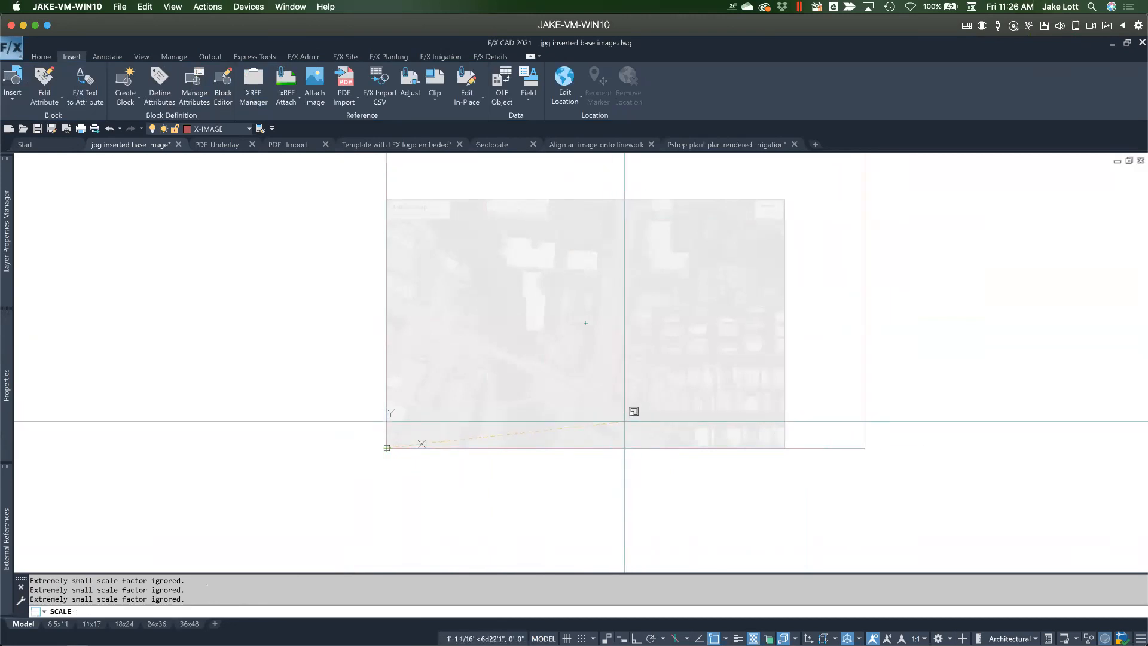
{"action": "key", "text": "Escape"}
Start scaling the site image by reference, with the base point at the left end of its 200 ft scale bar
{"action": "left_click", "coordinate": [638, 467]}
{"action": "left_click", "coordinate": [589, 422]}
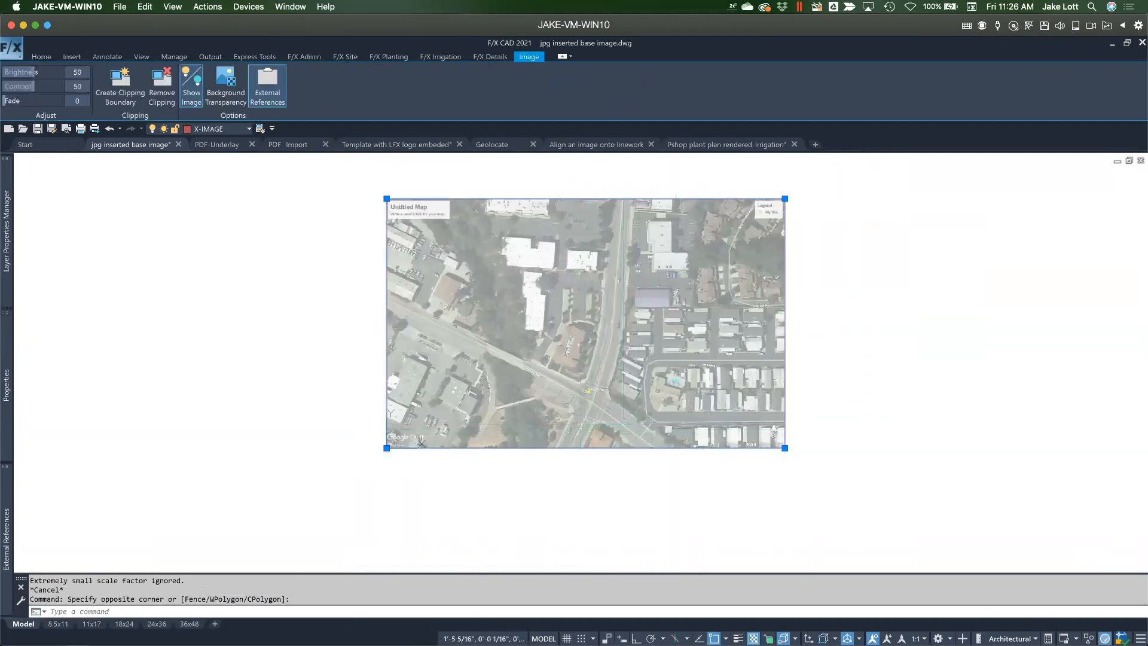
{"action": "key", "text": "Return"}
{"action": "scroll", "coordinate": [717, 445], "scroll_direction": "up", "scroll_amount": 6}
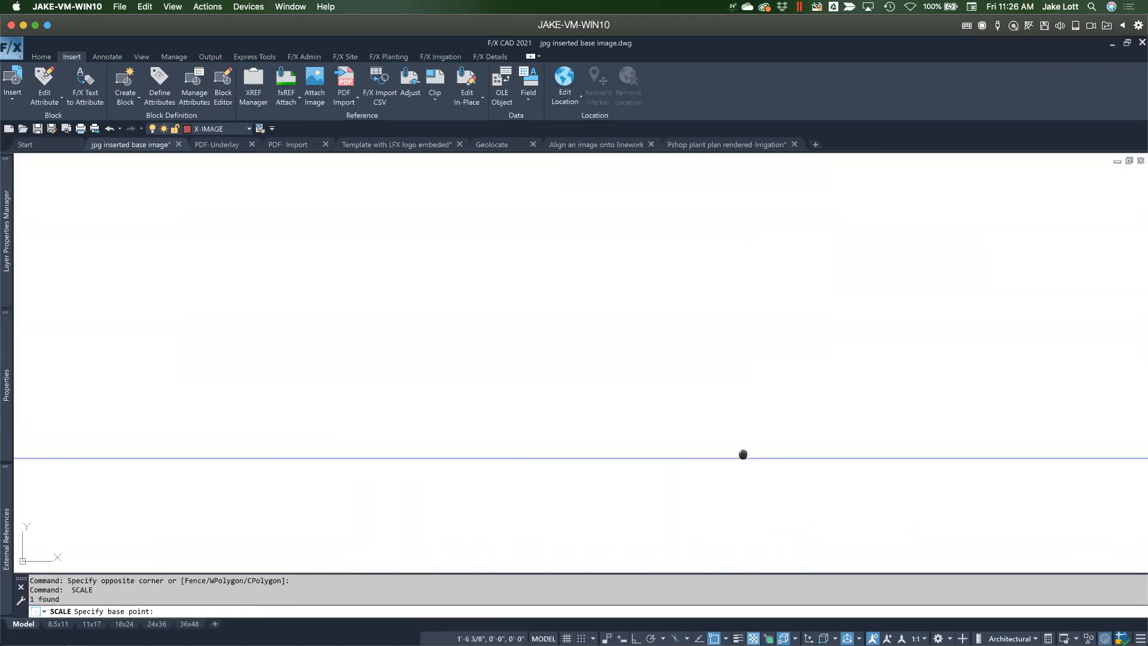
{"action": "middle_click_drag", "start_coordinate": [743, 456], "coordinate": [549, 423]}
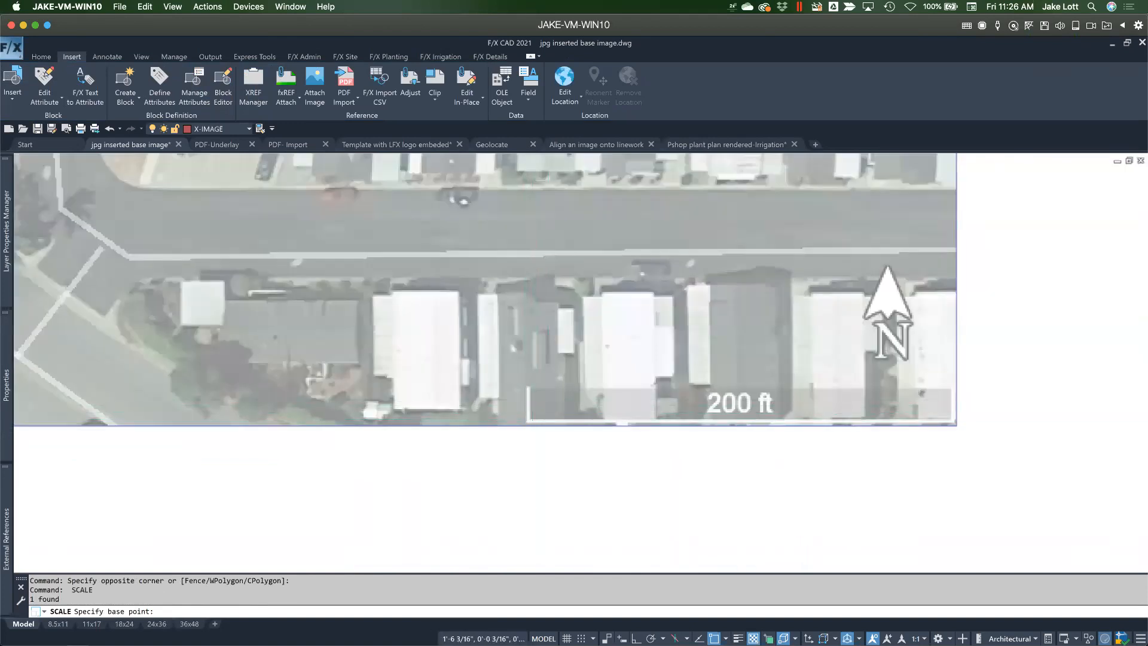
{"action": "scroll", "coordinate": [527, 399], "scroll_direction": "up", "scroll_amount": 2}
{"action": "left_click", "coordinate": [526, 426]}
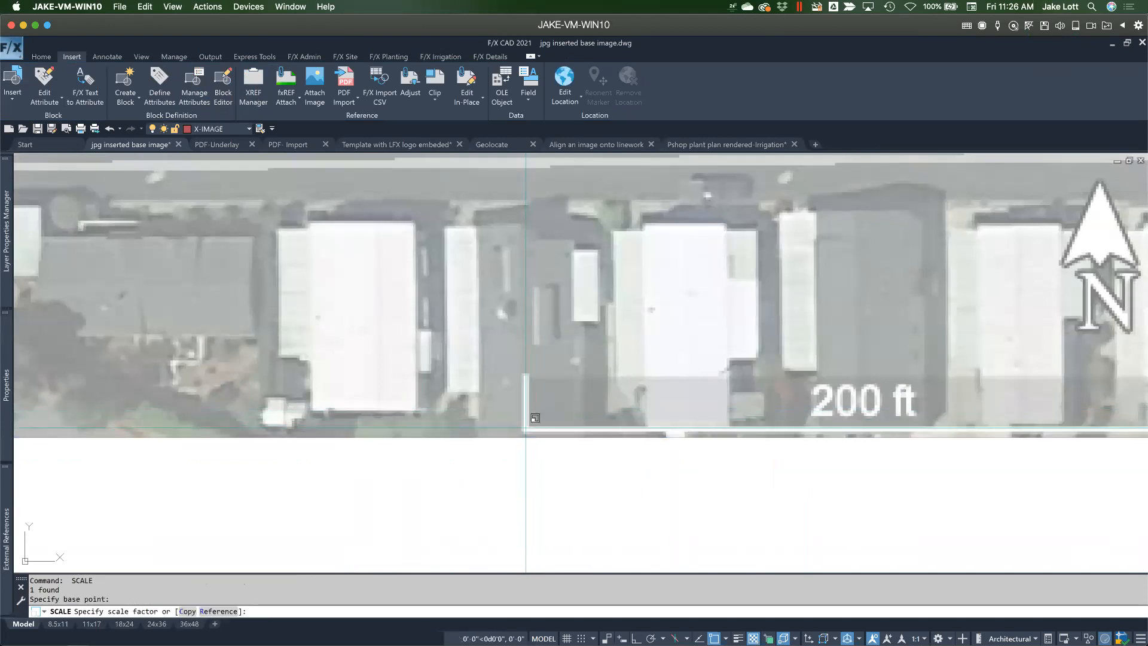
{"action": "key", "text": "Return"}
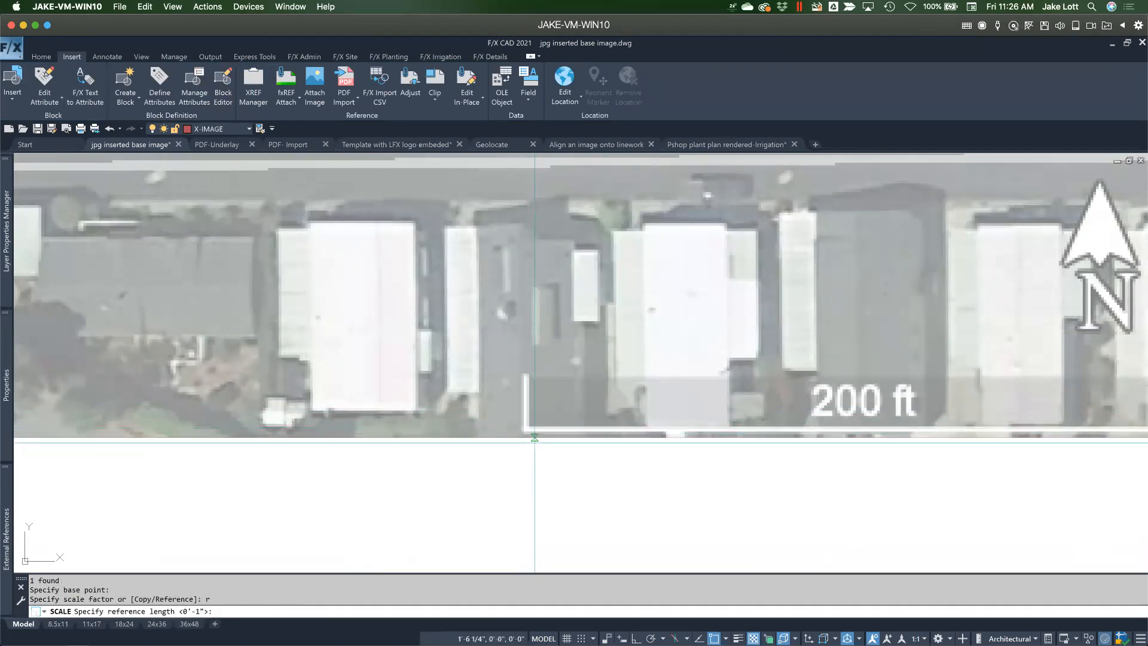
Define the reference length from the left to the right end of the scale bar and set the new length to 200'
{"action": "left_click", "coordinate": [525, 427]}
{"action": "scroll", "coordinate": [778, 443], "scroll_direction": "down", "scroll_amount": 3}
{"action": "scroll", "coordinate": [839, 451], "scroll_direction": "up", "scroll_amount": 3}
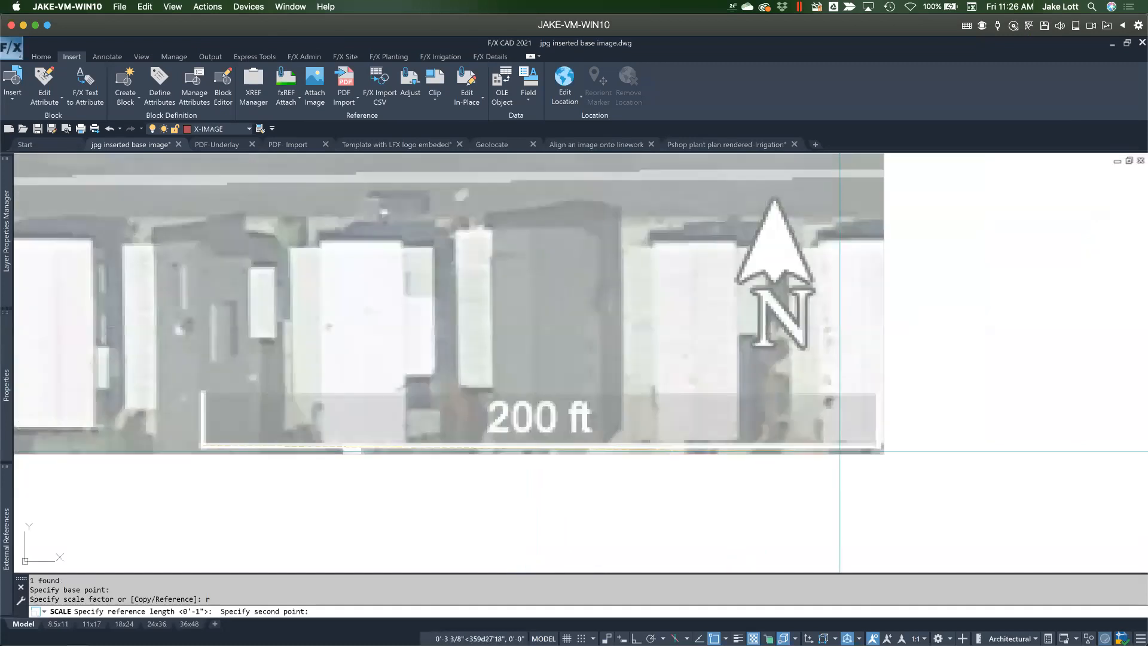
{"action": "scroll", "coordinate": [840, 452], "scroll_direction": "up", "scroll_amount": 2}
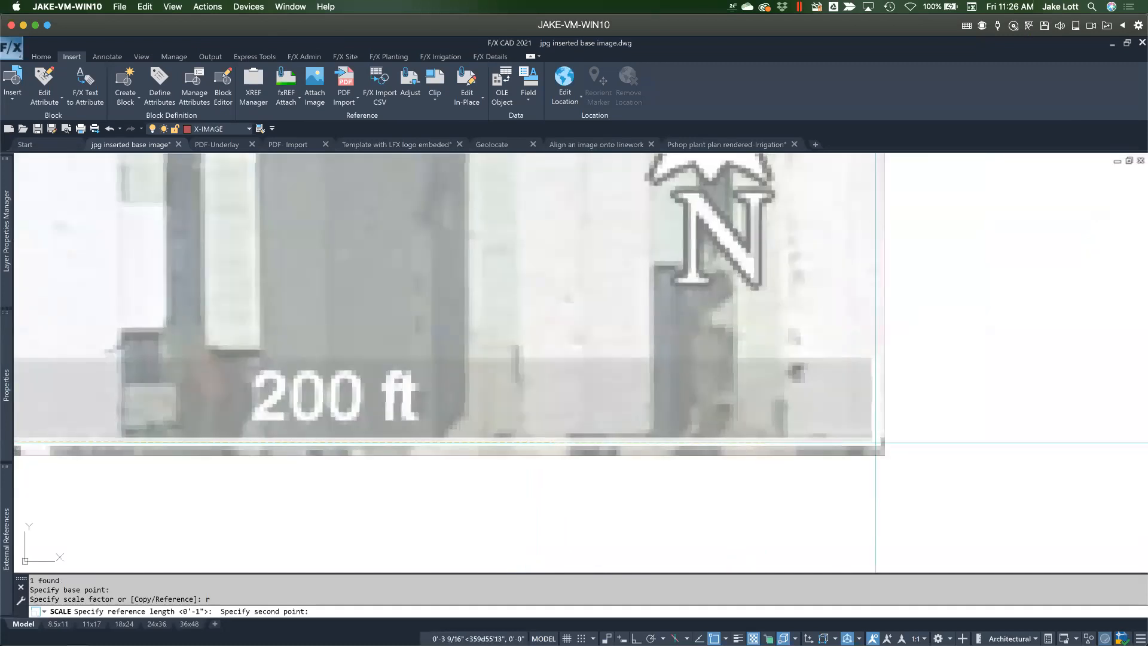
{"action": "left_click", "coordinate": [882, 443]}
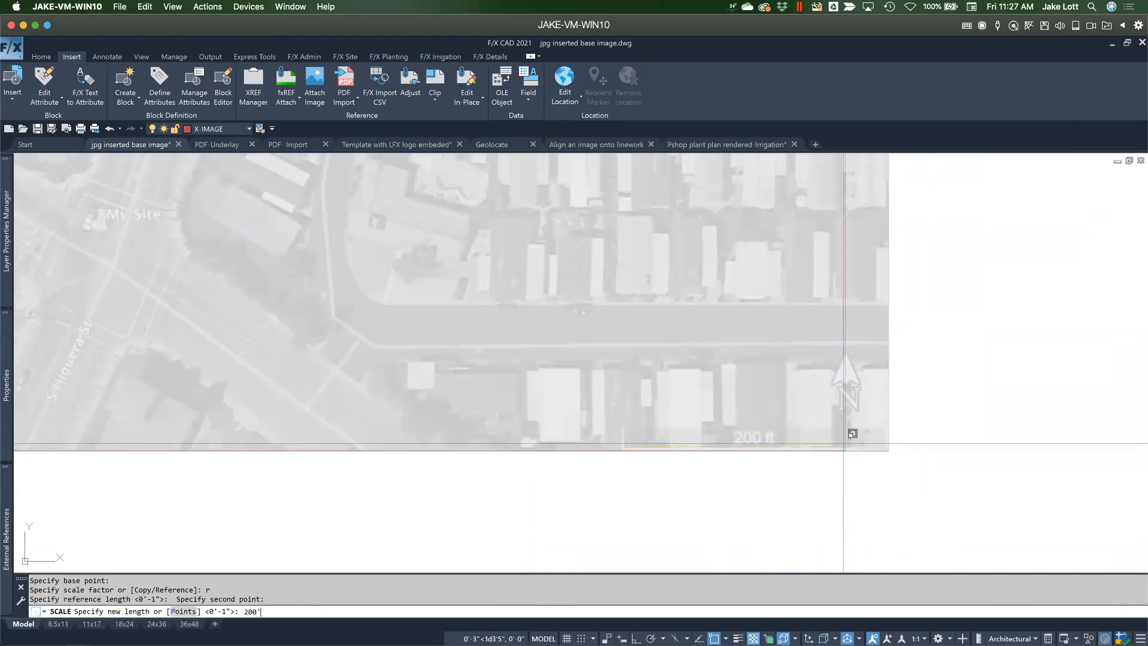
{"action": "key", "text": "Return"}
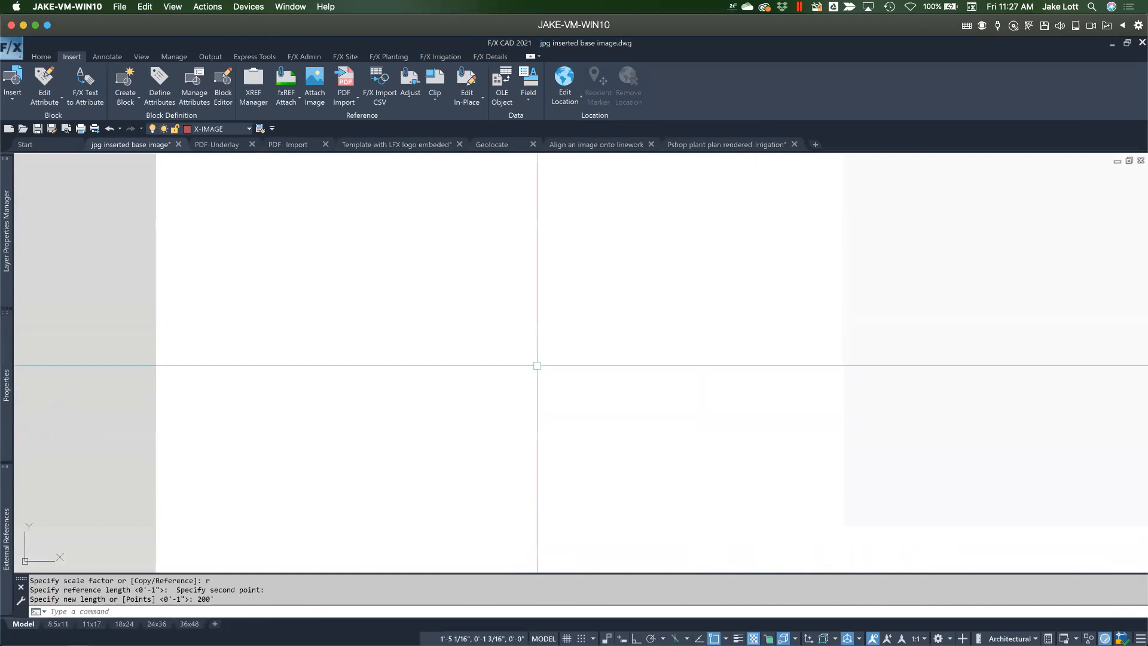
Measure the width of one parking stall beside the long white building with the Distance command to check the image scale
{"action": "type", "text": "z"}
{"action": "key", "text": "Return"}
{"action": "type", "text": "e"}
{"action": "key", "text": "Return"}
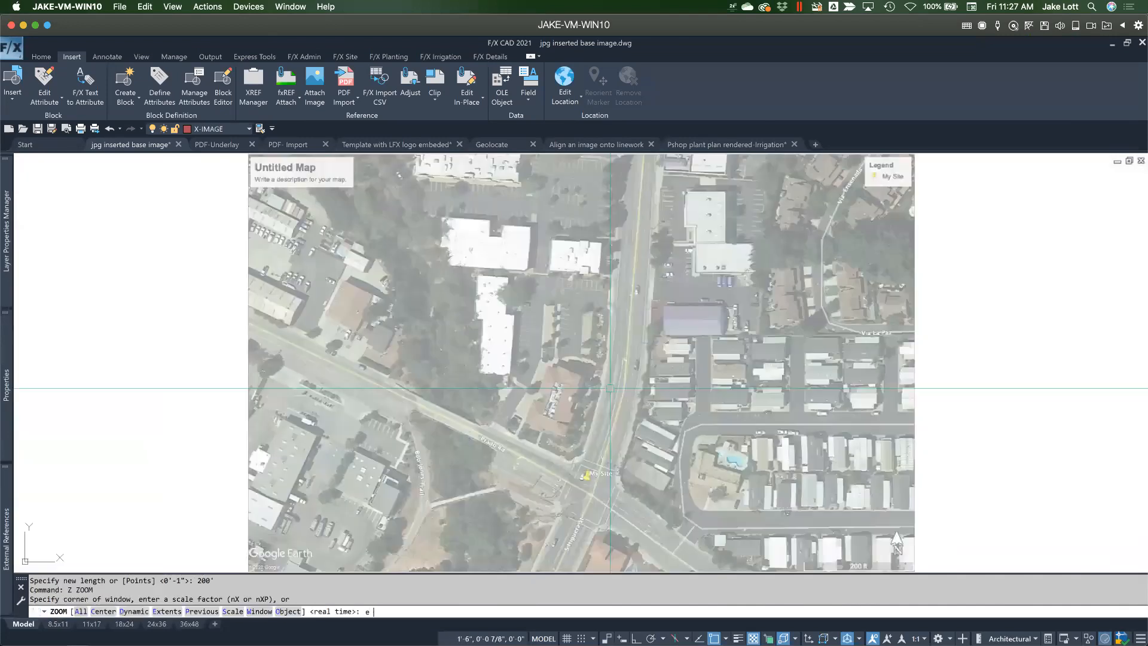
{"action": "scroll", "coordinate": [637, 438], "scroll_direction": "up", "scroll_amount": 7}
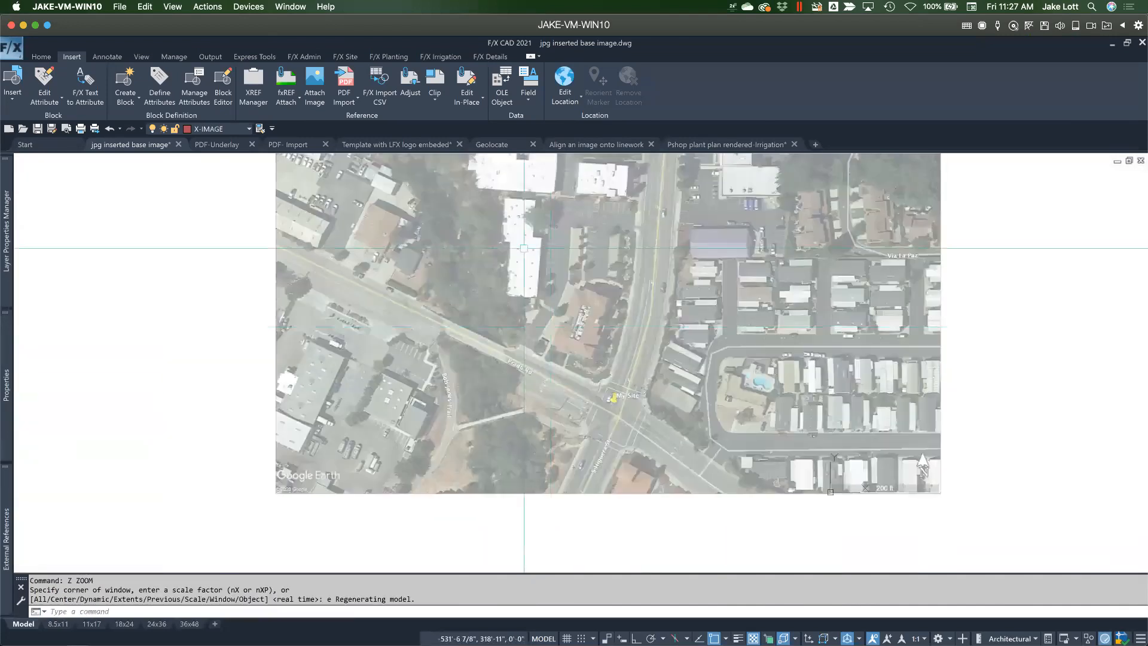
{"action": "scroll", "coordinate": [588, 281], "scroll_direction": "up", "scroll_amount": 2}
{"action": "type", "text": "DI"}
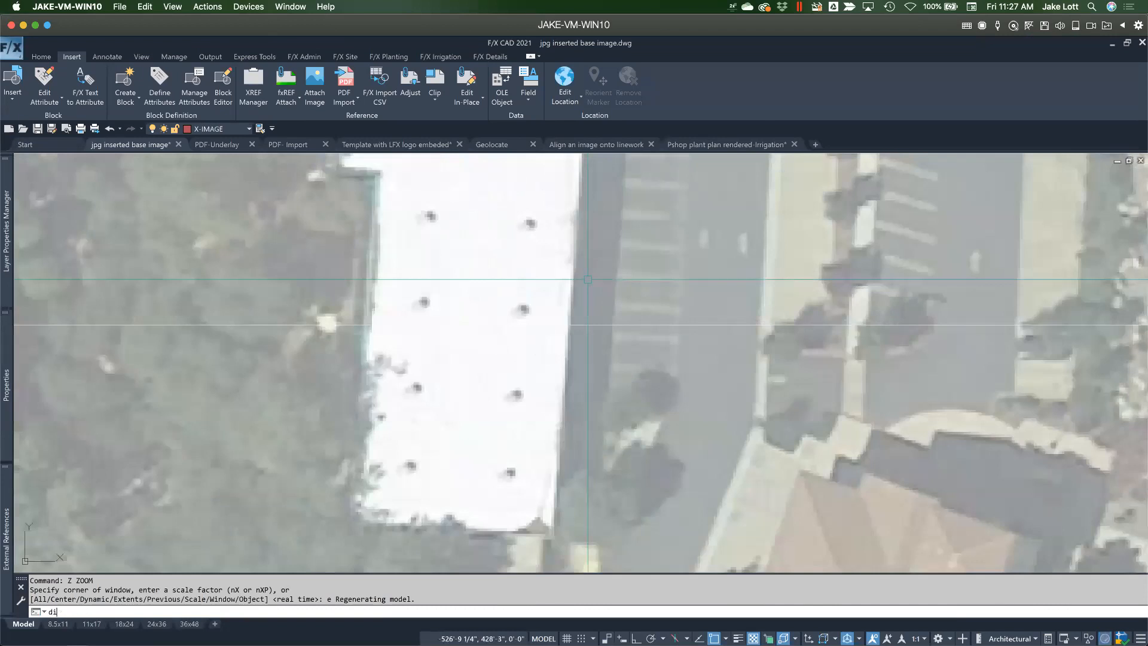
{"action": "key", "text": "Return"}
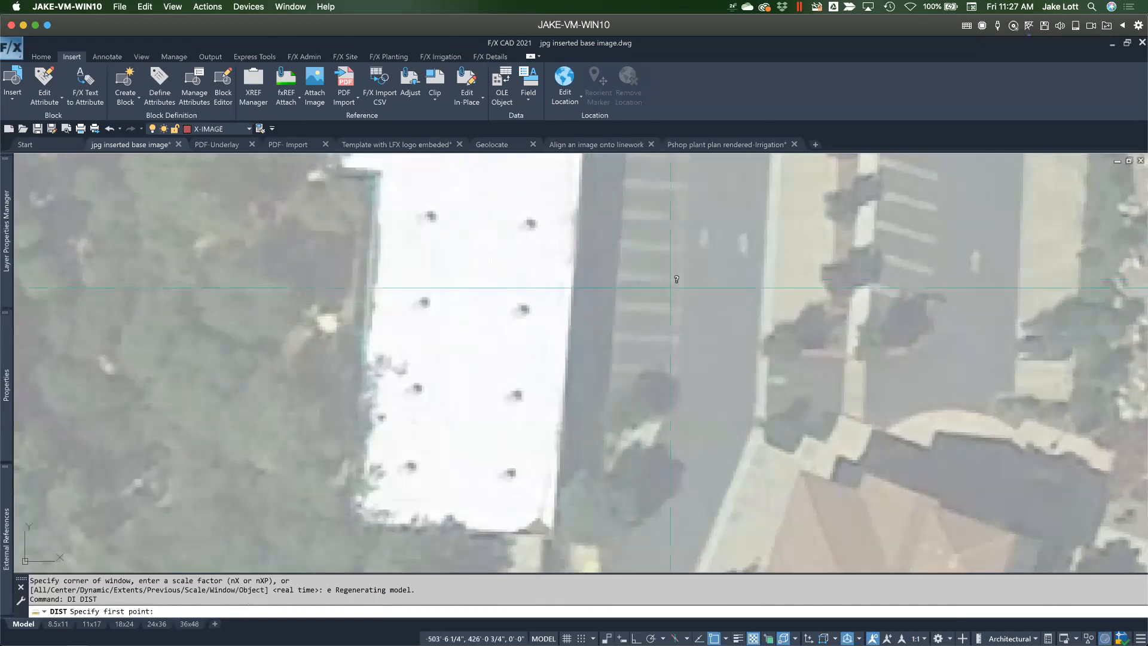
{"action": "middle_click_drag", "start_coordinate": [671, 275], "coordinate": [620, 384]}
{"action": "left_click", "coordinate": [631, 376]}
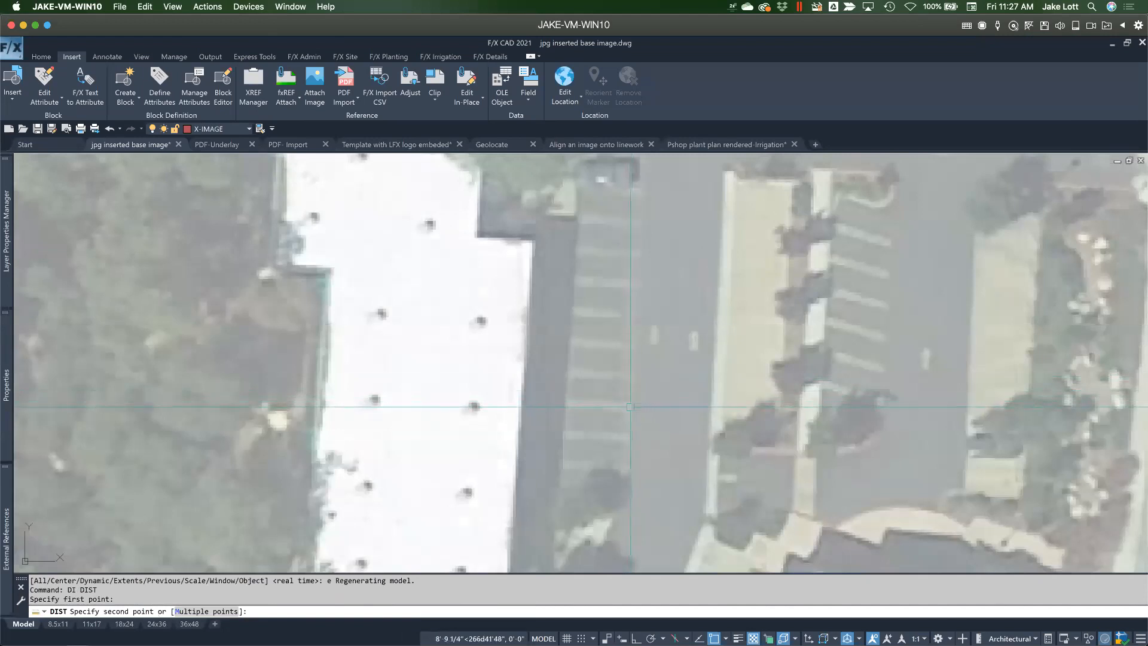
{"action": "left_click", "coordinate": [632, 405]}
Examine the scaled site image around the My Site marker and Prado Rd, and review the whole map
{"action": "middle_click_drag", "start_coordinate": [695, 323], "coordinate": [588, 428]}
{"action": "scroll", "coordinate": [743, 344], "scroll_direction": "down", "scroll_amount": 2}
{"action": "scroll", "coordinate": [725, 324], "scroll_direction": "down", "scroll_amount": 5}
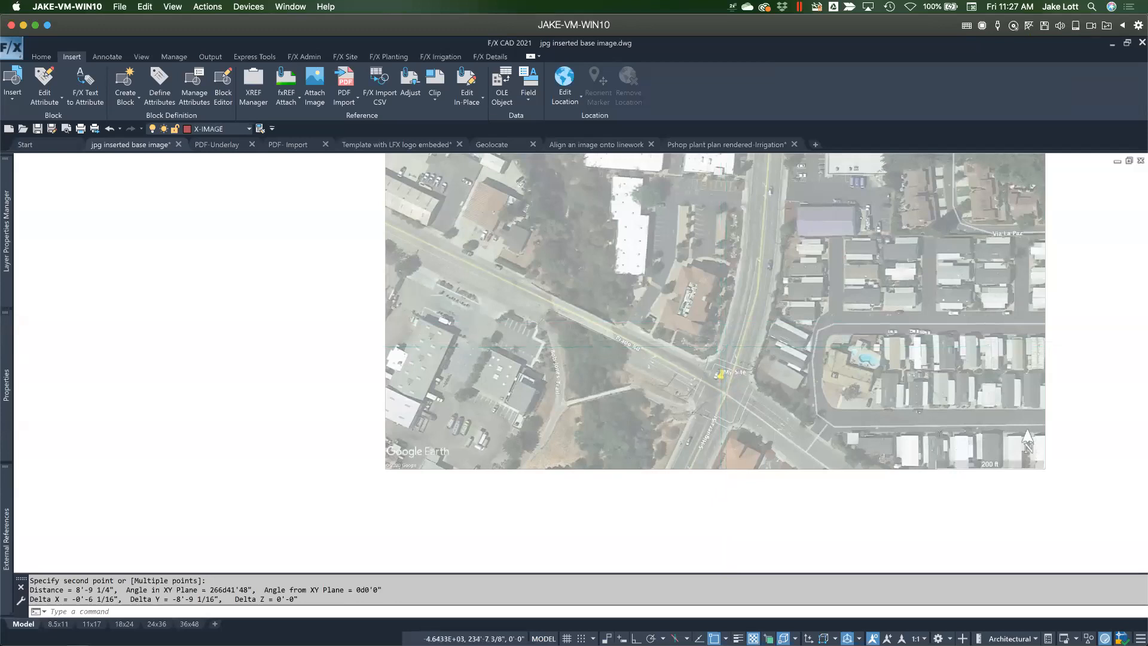
{"action": "scroll", "coordinate": [722, 344], "scroll_direction": "up", "scroll_amount": 2}
{"action": "scroll", "coordinate": [725, 340], "scroll_direction": "up", "scroll_amount": 3}
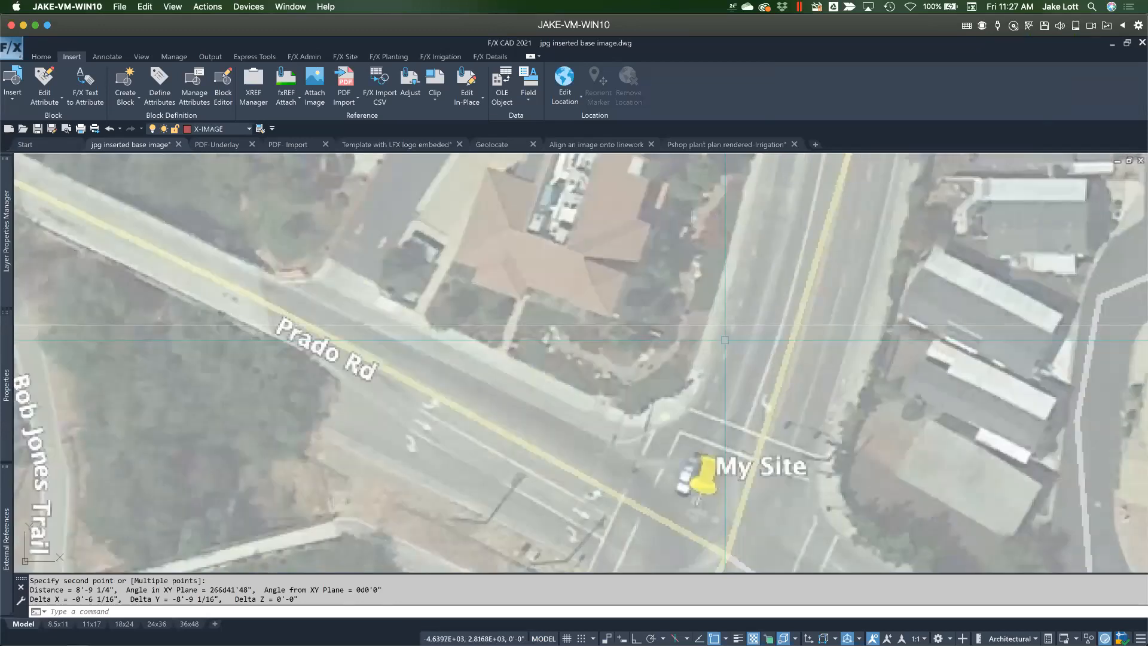
{"action": "scroll", "coordinate": [724, 340], "scroll_direction": "up", "scroll_amount": 2}
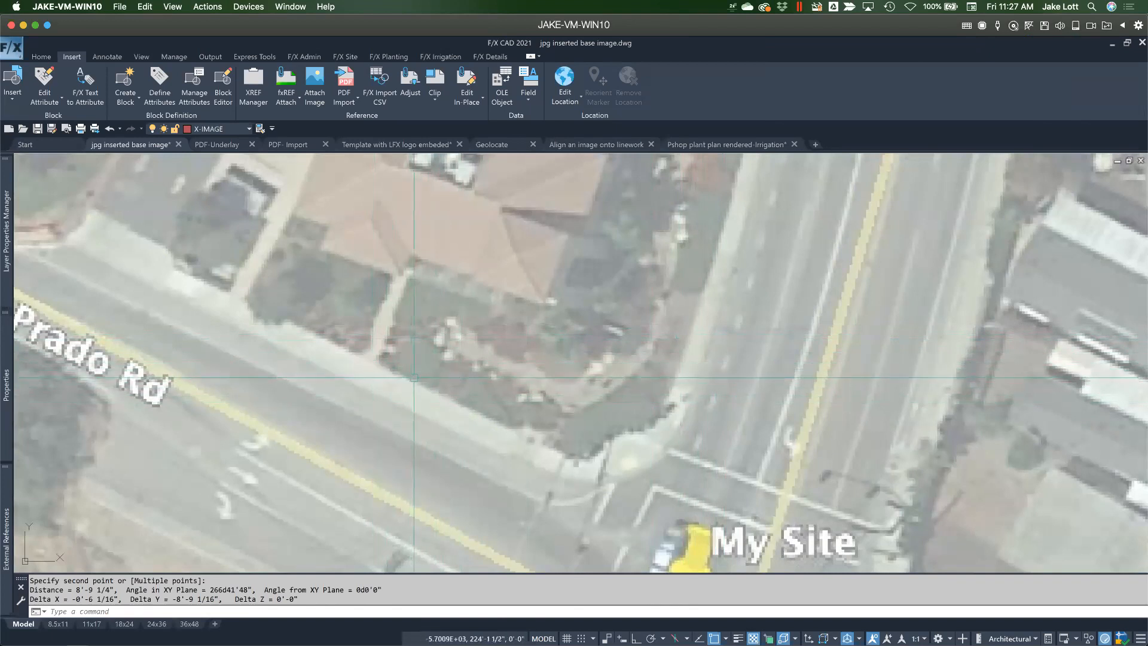
{"action": "scroll", "coordinate": [410, 383], "scroll_direction": "down", "scroll_amount": 4}
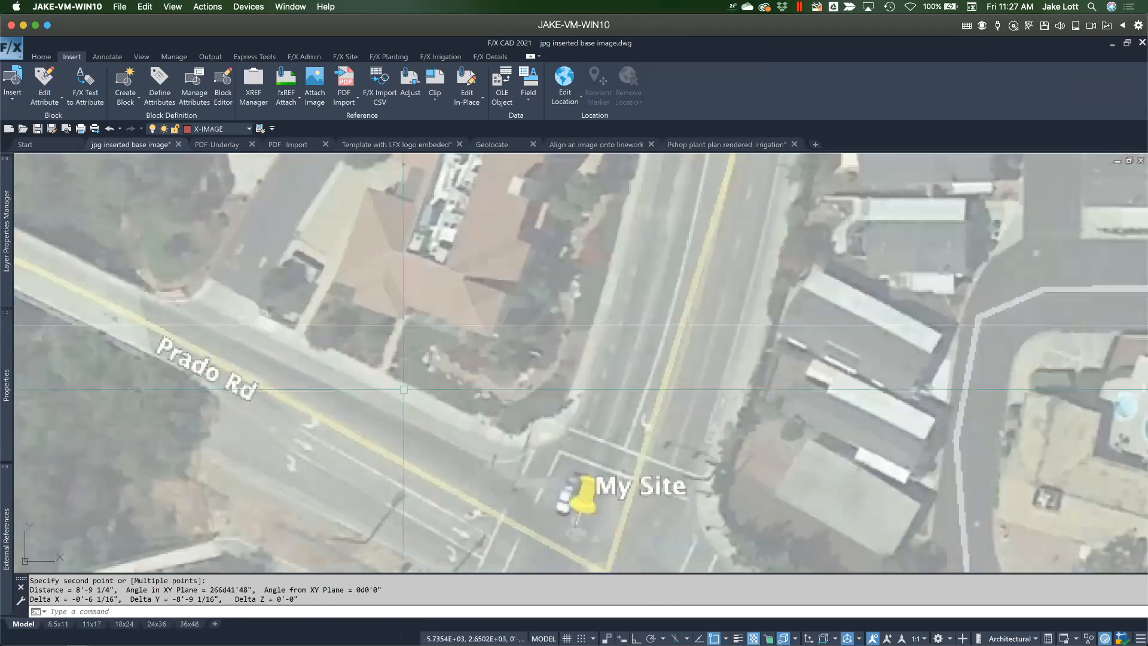
{"action": "scroll", "coordinate": [399, 386], "scroll_direction": "down", "scroll_amount": 4}
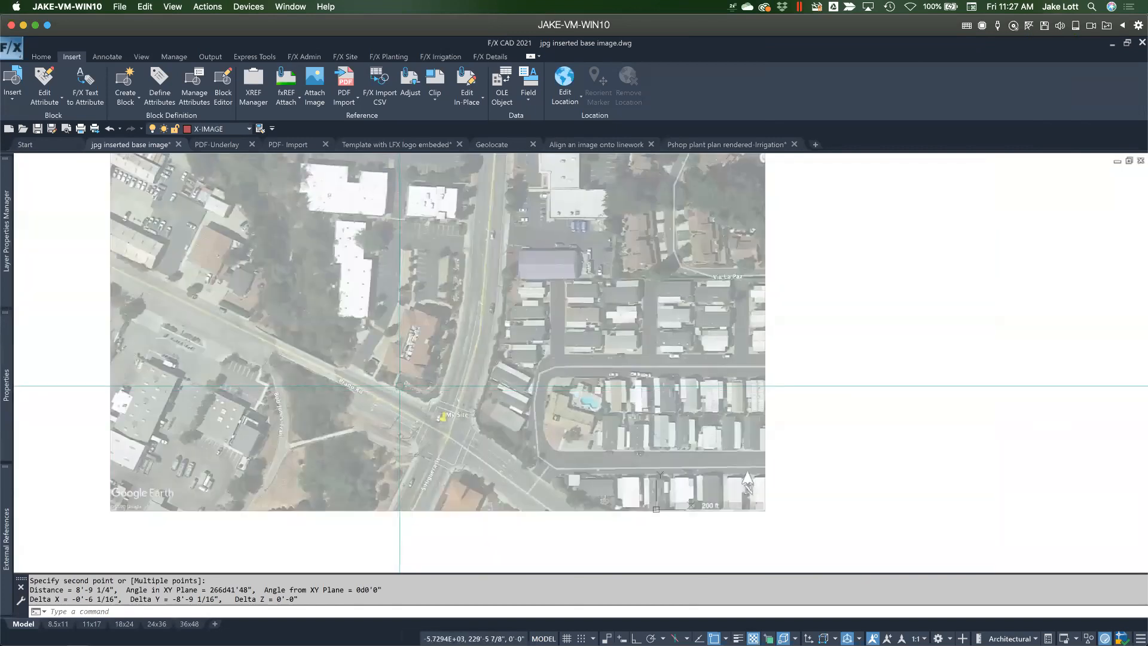
{"action": "scroll", "coordinate": [400, 386], "scroll_direction": "down", "scroll_amount": 2}
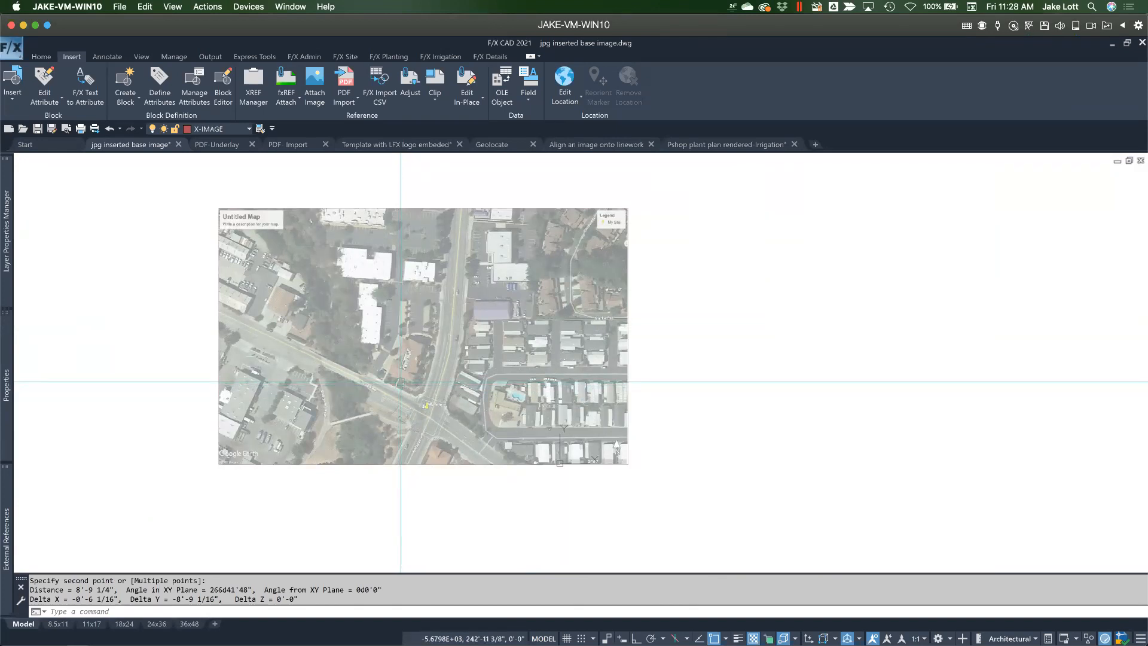
{"action": "scroll", "coordinate": [401, 386], "scroll_direction": "up", "scroll_amount": 2}
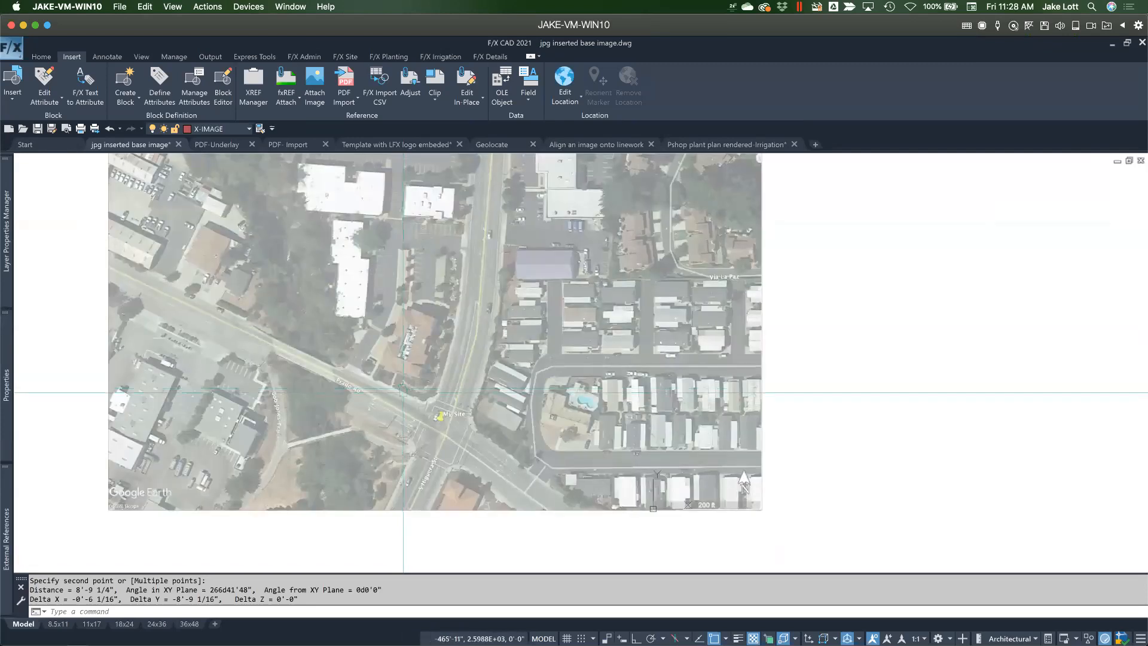
{"action": "middle_click_drag", "start_coordinate": [490, 470], "coordinate": [477, 467]}
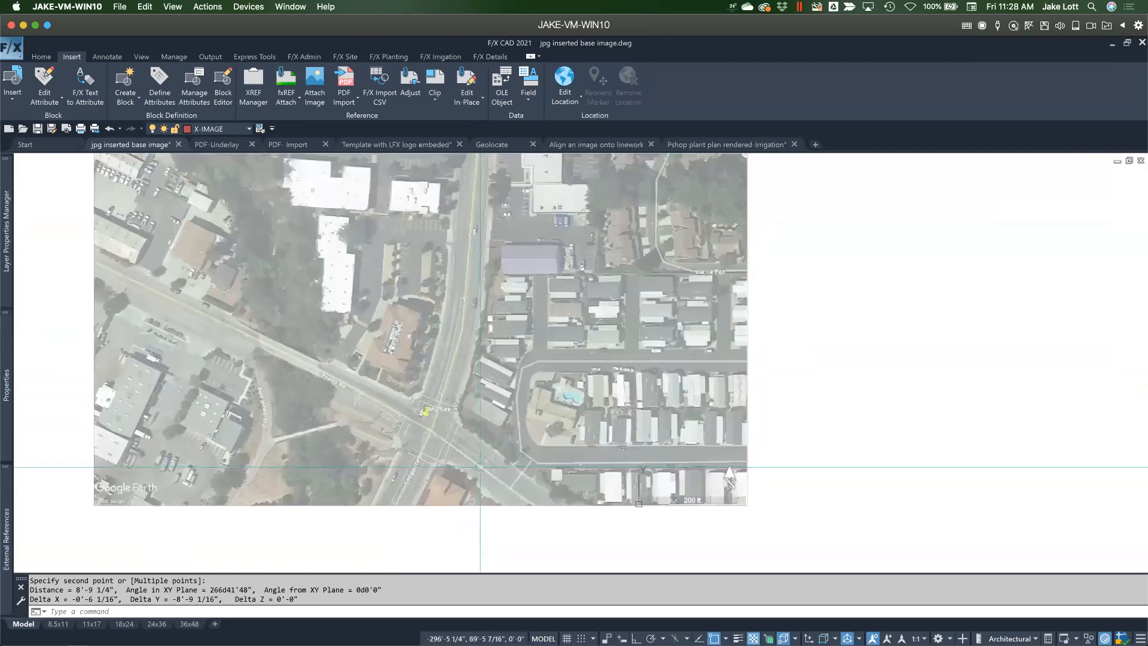
{"action": "middle_click_drag", "start_coordinate": [355, 406], "coordinate": [382, 464]}
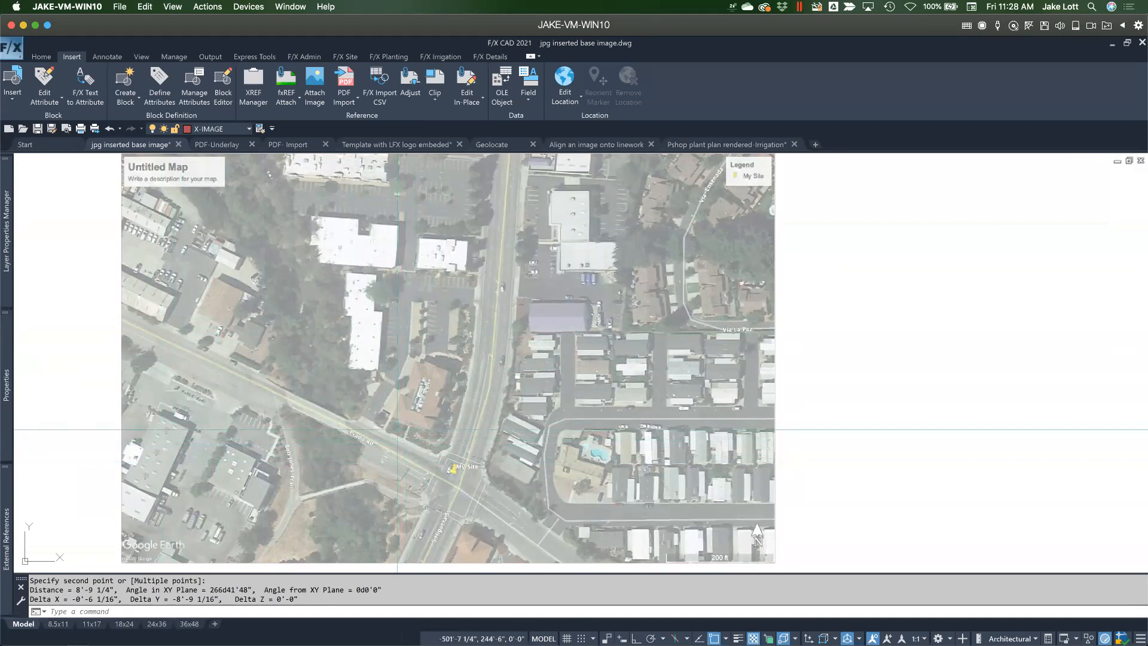
Select the site image, examine the parking area beside the long white building up close, and clear the selection
{"action": "scroll", "coordinate": [413, 345], "scroll_direction": "up", "scroll_amount": 1}
{"action": "scroll", "coordinate": [513, 374], "scroll_direction": "down", "scroll_amount": 2}
{"action": "left_click", "coordinate": [691, 389]}
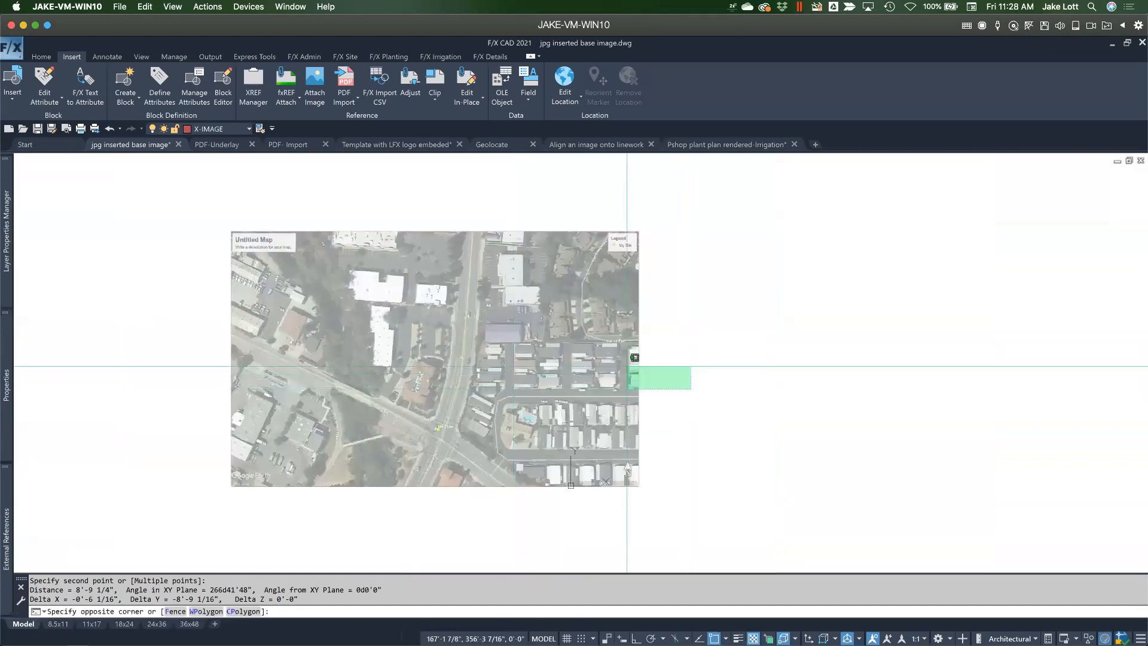
{"action": "left_click", "coordinate": [626, 365]}
{"action": "scroll", "coordinate": [409, 344], "scroll_direction": "up", "scroll_amount": 2}
{"action": "scroll", "coordinate": [396, 351], "scroll_direction": "up", "scroll_amount": 5}
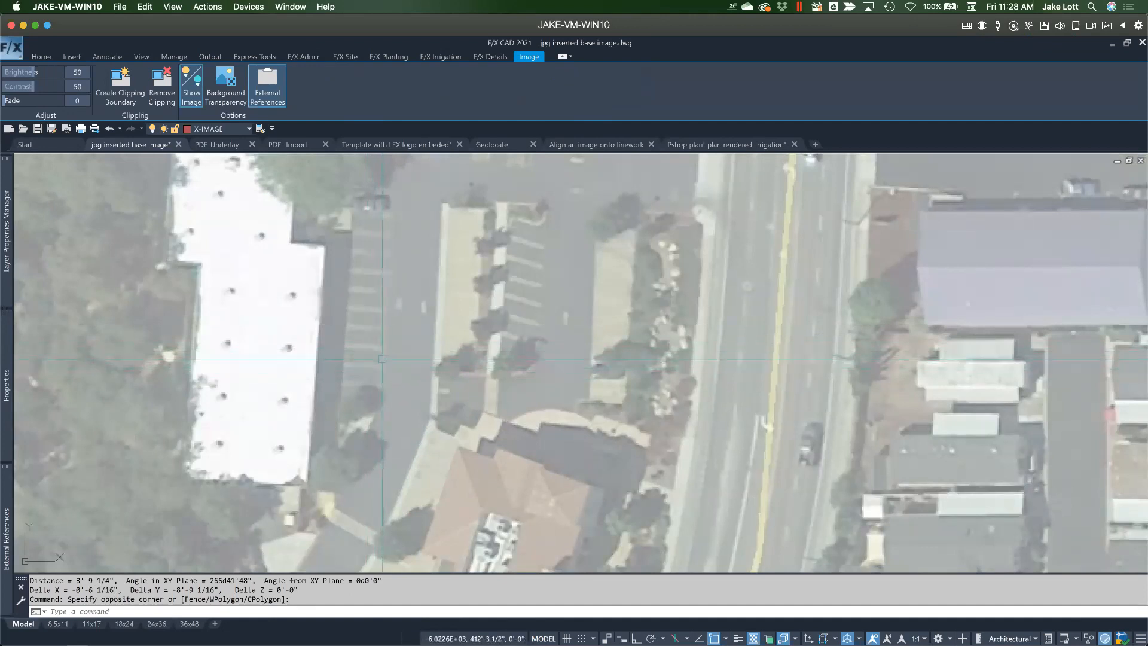
{"action": "scroll", "coordinate": [381, 352], "scroll_direction": "down", "scroll_amount": 5}
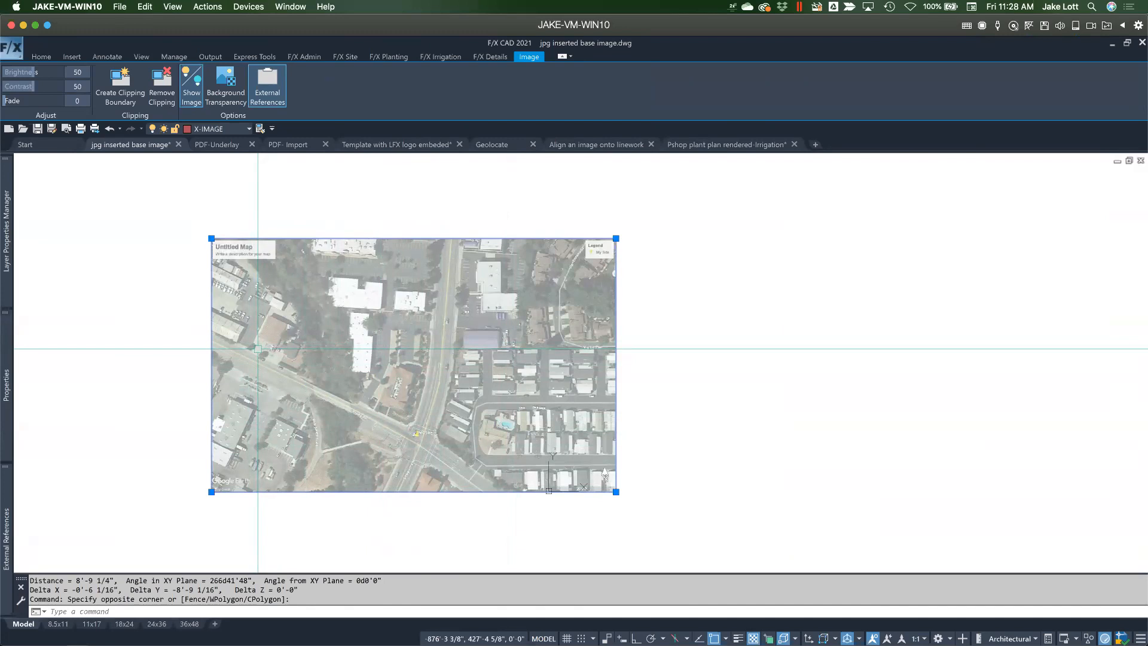
{"action": "key", "text": "Escape"}
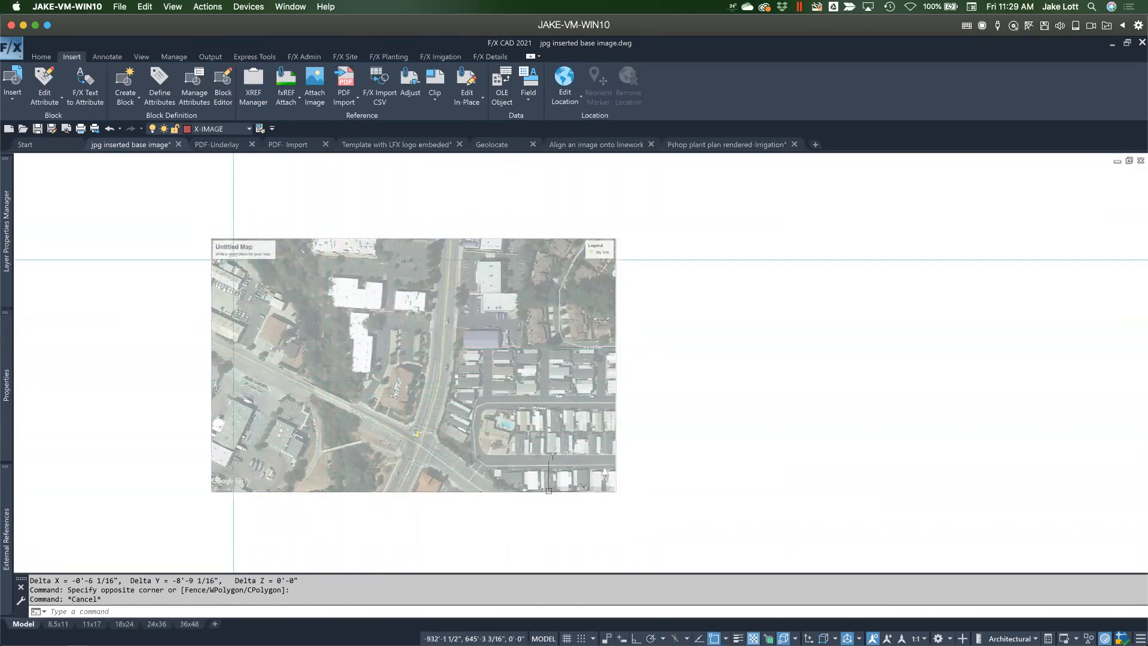
Switch to the PDF-Underlay drawing and open its model space
{"action": "mouse_move", "coordinate": [217, 145]}
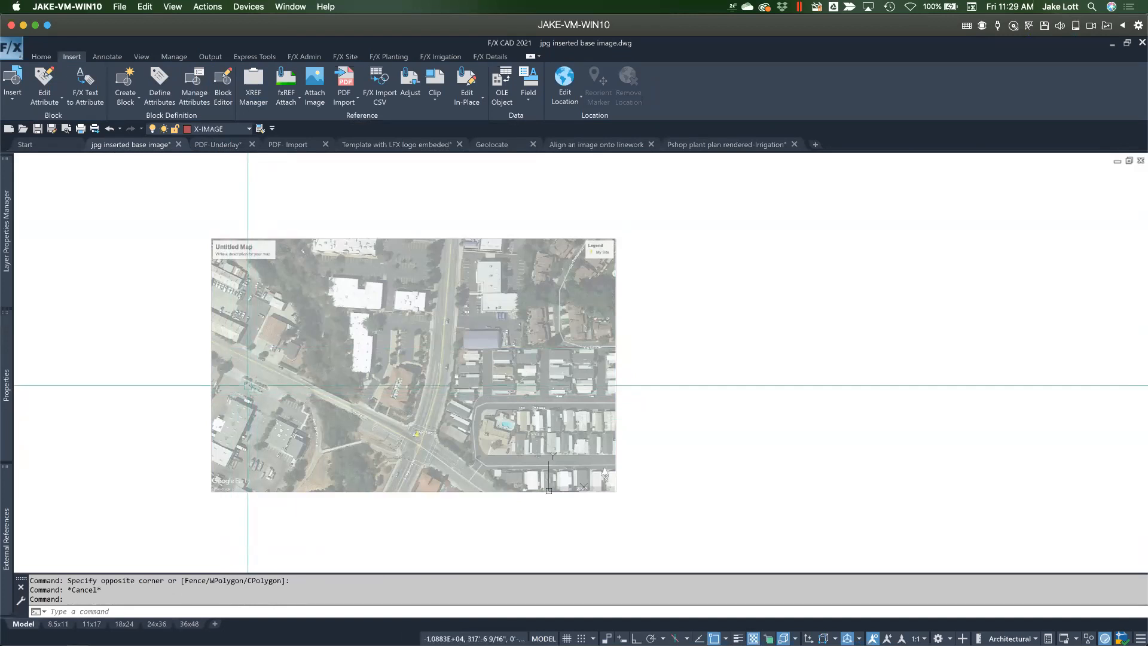
{"action": "left_click", "coordinate": [226, 145]}
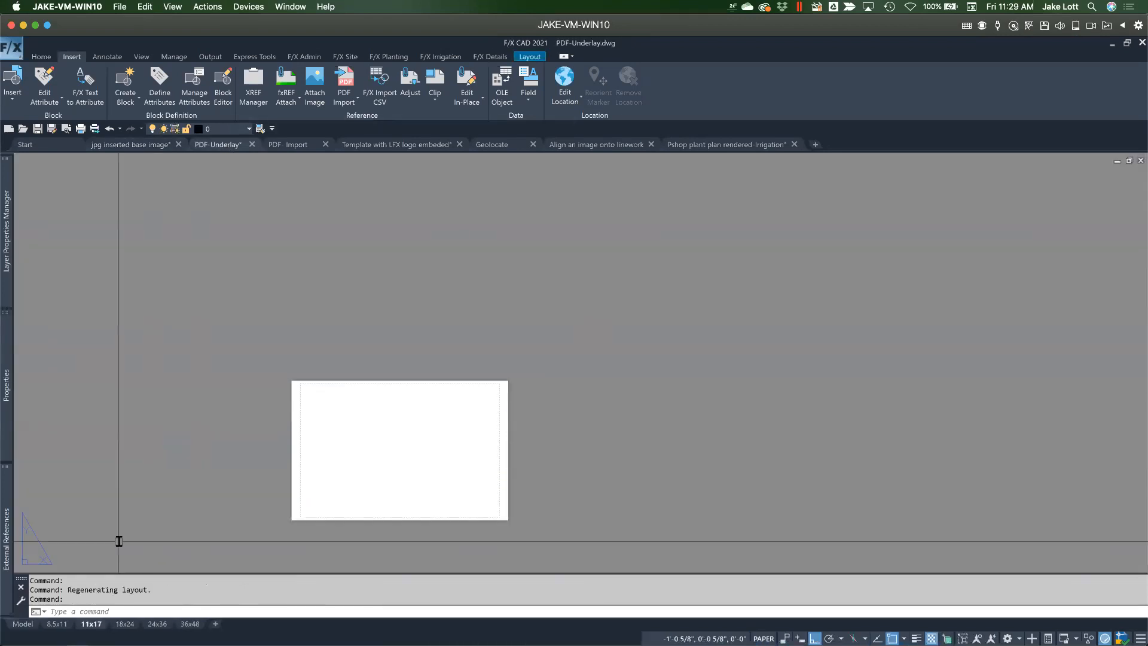
{"action": "left_click", "coordinate": [22, 623]}
{"action": "scroll", "coordinate": [262, 400], "scroll_direction": "down", "scroll_amount": 2}
{"action": "scroll", "coordinate": [343, 343], "scroll_direction": "down", "scroll_amount": 3}
{"action": "middle_click_drag", "start_coordinate": [347, 343], "coordinate": [357, 403]}
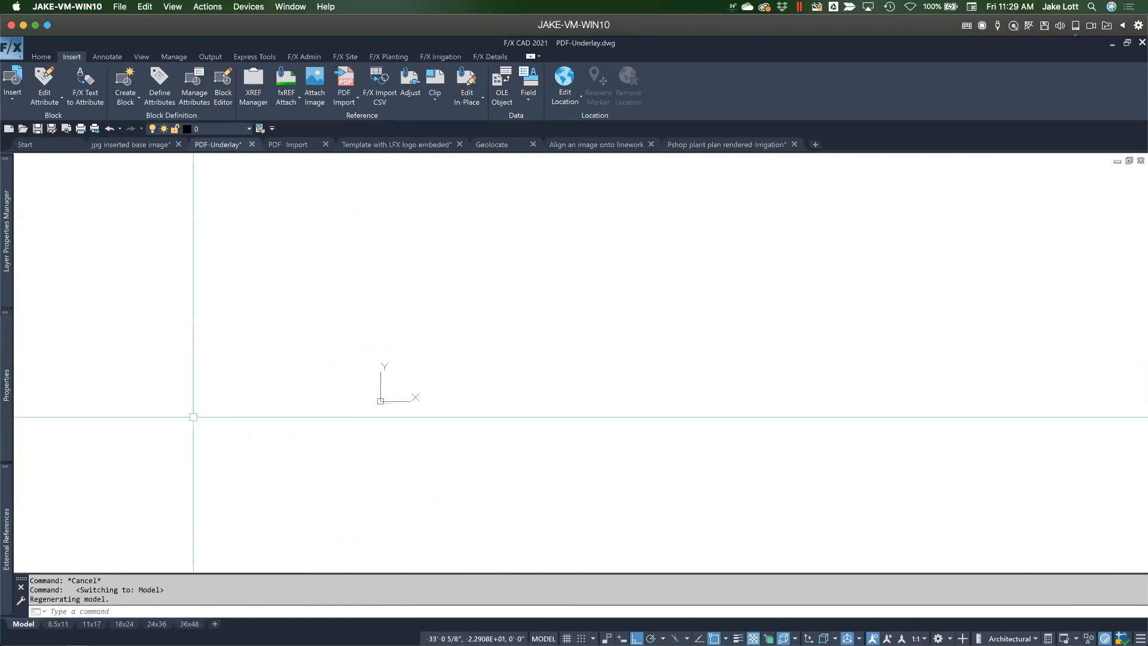
Attach IRRIGATION BASEMAP (Vector)-11 X 17.pdf from the PDF folder as an underlay at 0,0,0 with scale 1 and rotation 0
{"action": "mouse_move", "coordinate": [7, 507]}
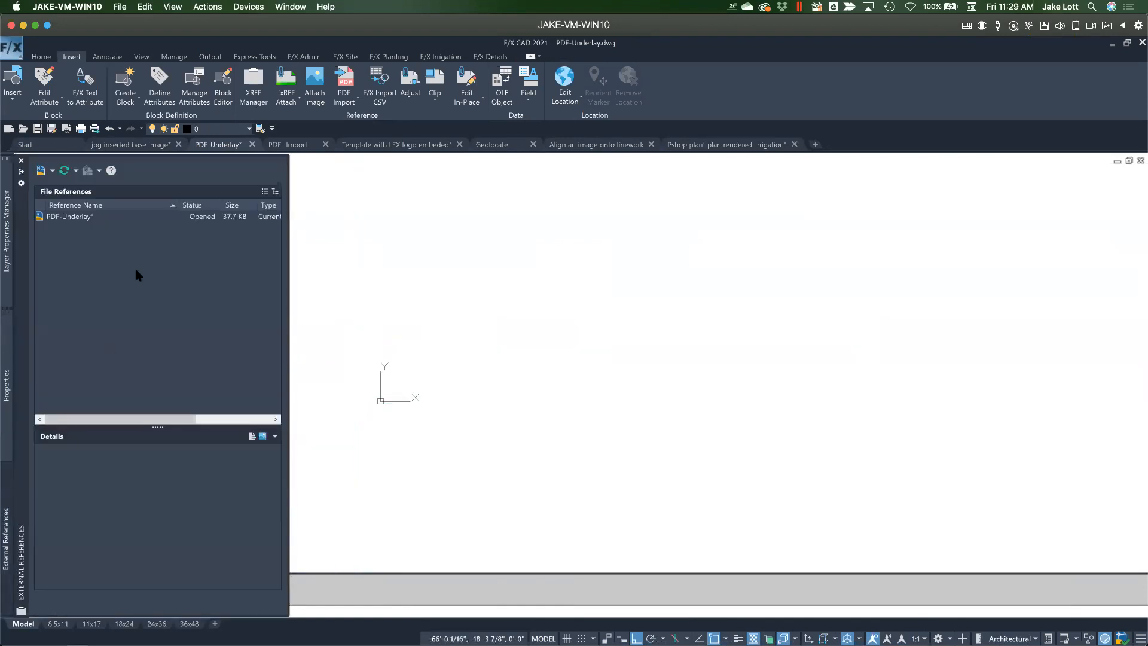
{"action": "left_click", "coordinate": [52, 171]}
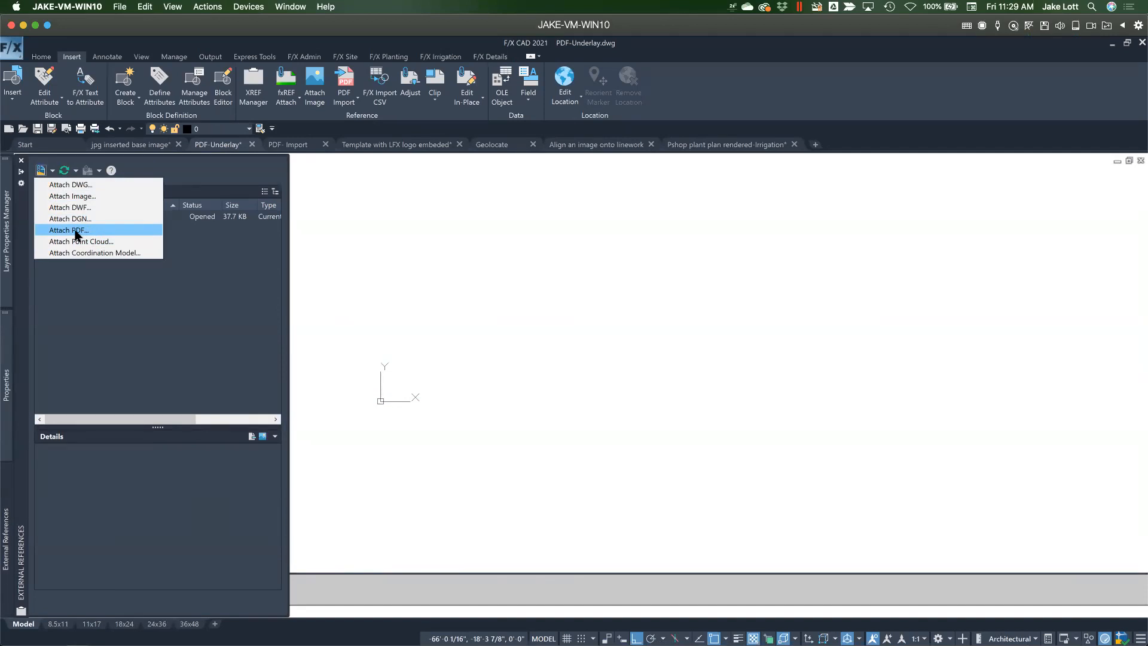
{"action": "left_click", "coordinate": [75, 234]}
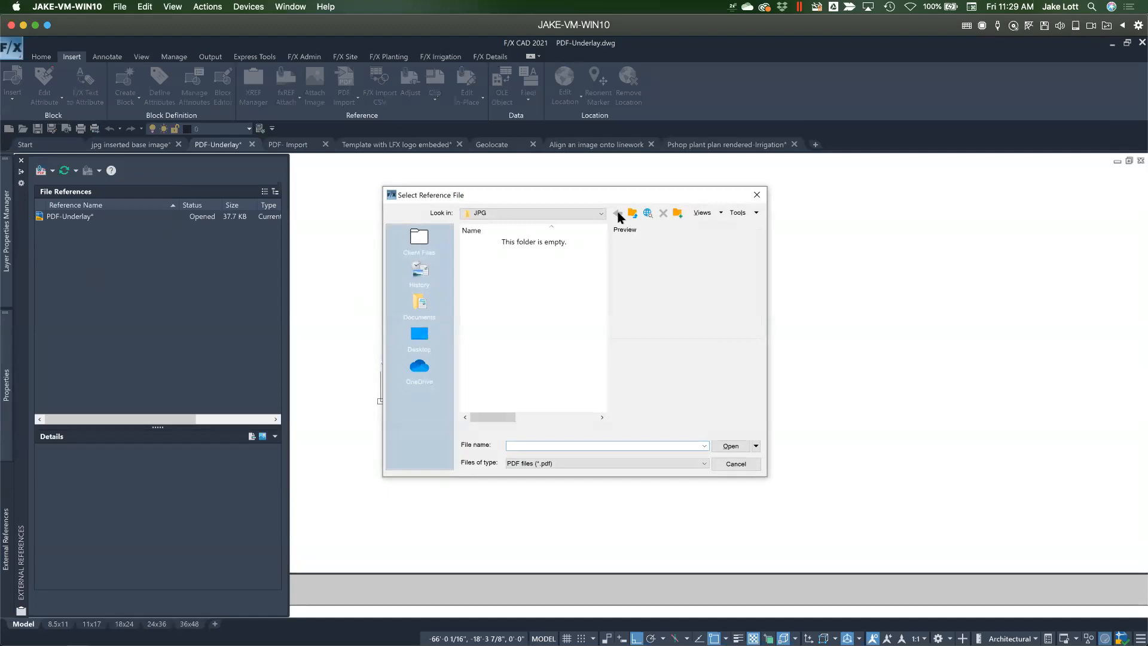
{"action": "left_click", "coordinate": [618, 214]}
{"action": "double_click", "coordinate": [478, 286]}
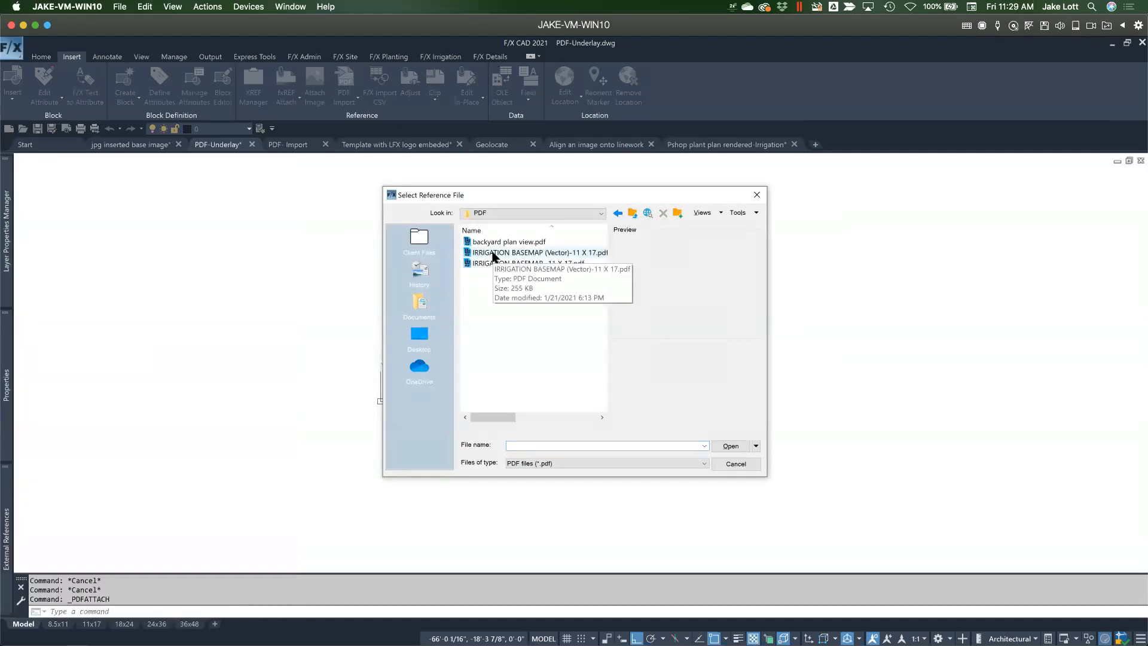
{"action": "left_click", "coordinate": [494, 254]}
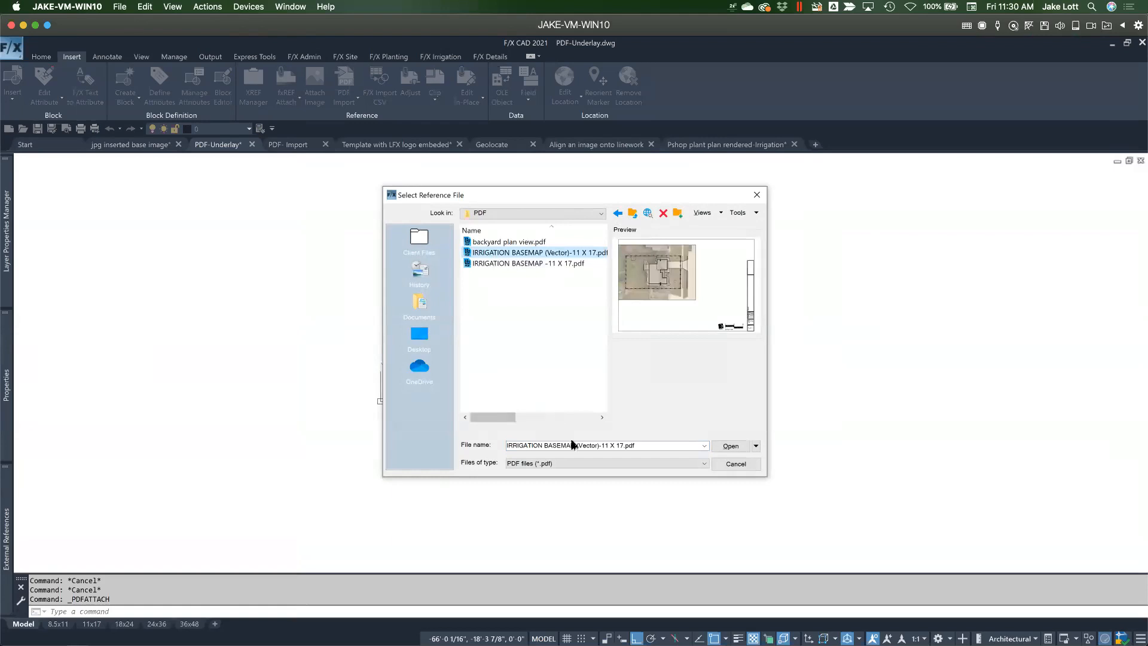
{"action": "left_click", "coordinate": [735, 448]}
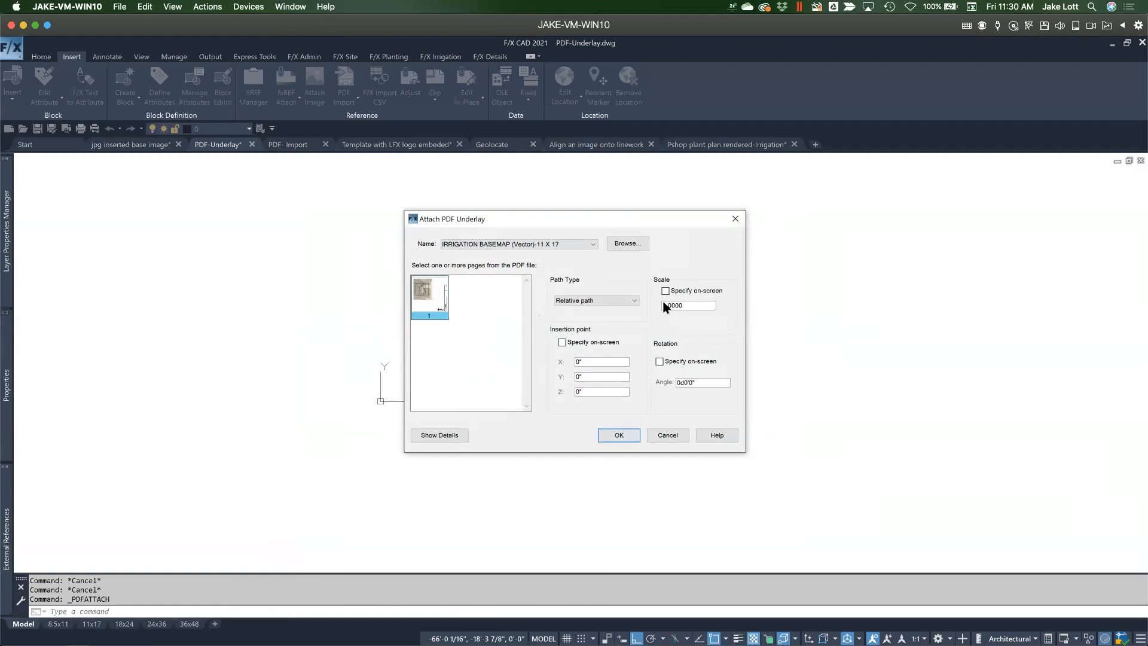
{"action": "left_click", "coordinate": [617, 435]}
{"action": "scroll", "coordinate": [290, 359], "scroll_direction": "up", "scroll_amount": 10}
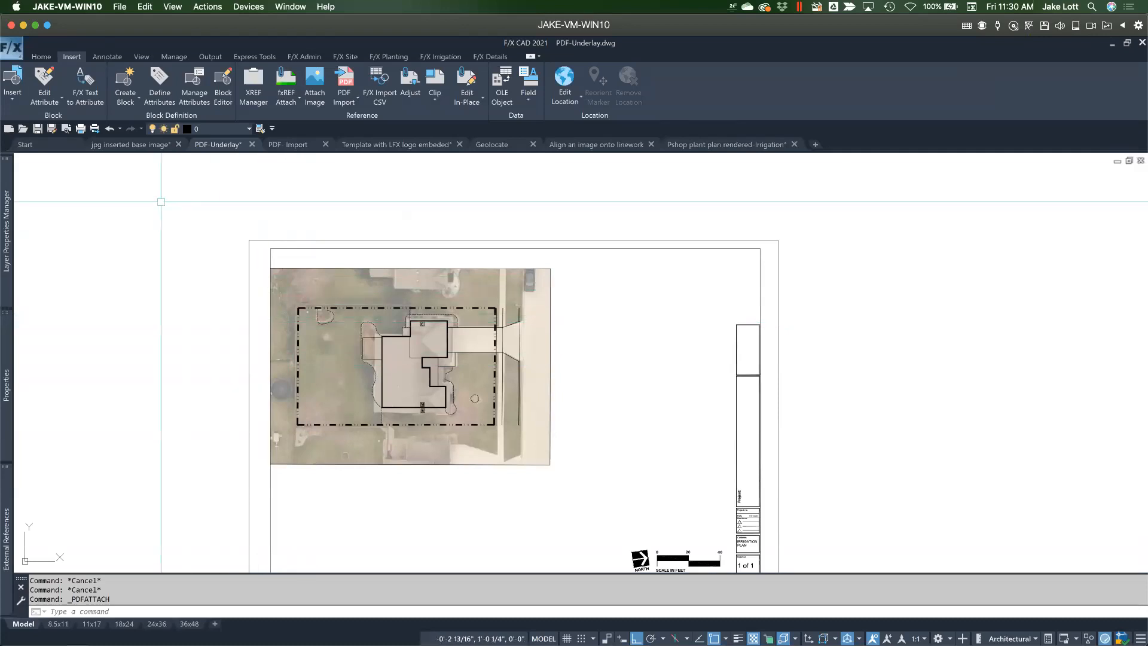
Attach IRRIGATION BASEMAP -11 X 17.pdf at scale 1, placing it on-screen just to the right of the first underlay
{"action": "left_click", "coordinate": [344, 99]}
{"action": "left_click", "coordinate": [346, 145]}
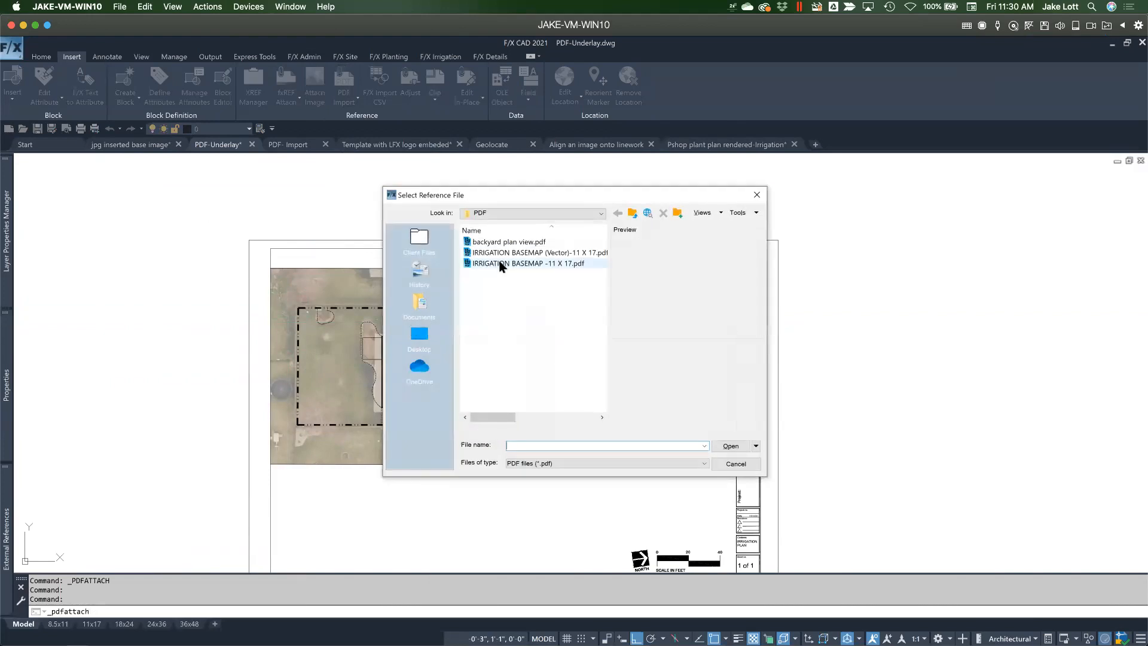
{"action": "double_click", "coordinate": [500, 264]}
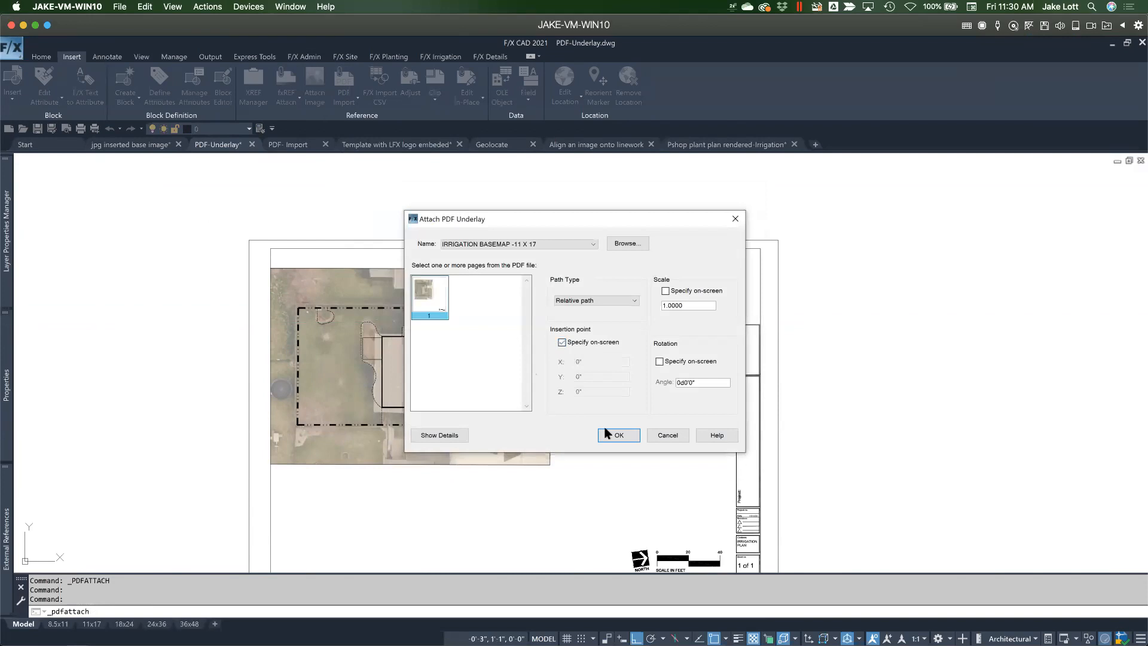
{"action": "key", "text": "Return"}
{"action": "scroll", "coordinate": [752, 508], "scroll_direction": "down", "scroll_amount": 4}
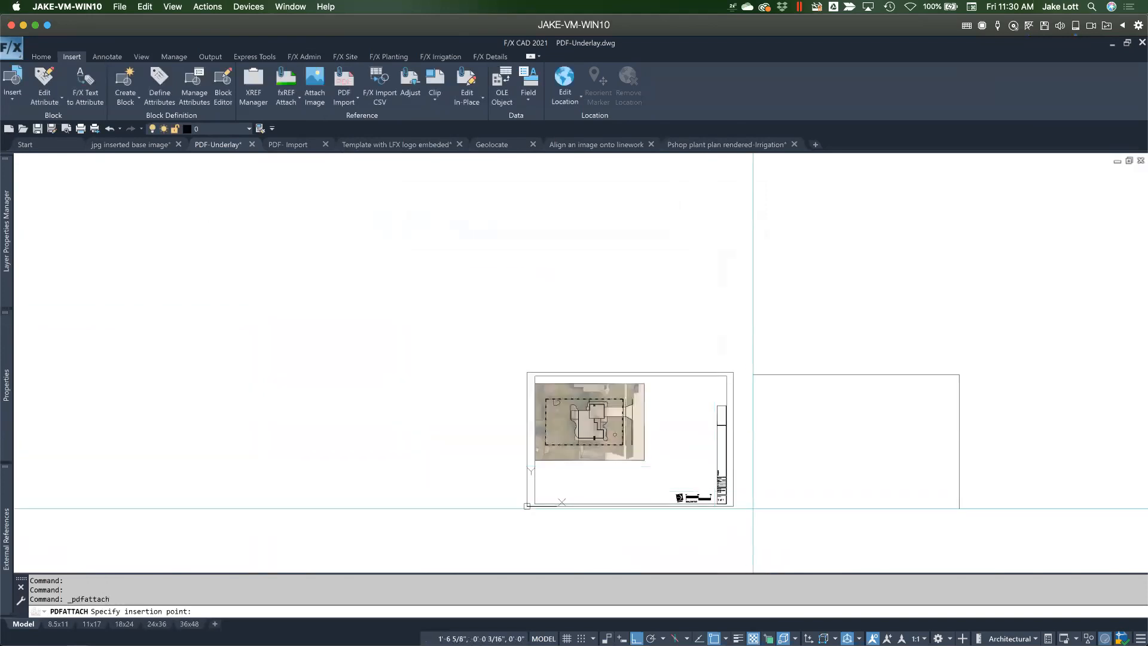
{"action": "left_click", "coordinate": [752, 508]}
{"action": "middle_click_drag", "start_coordinate": [747, 442], "coordinate": [454, 348]}
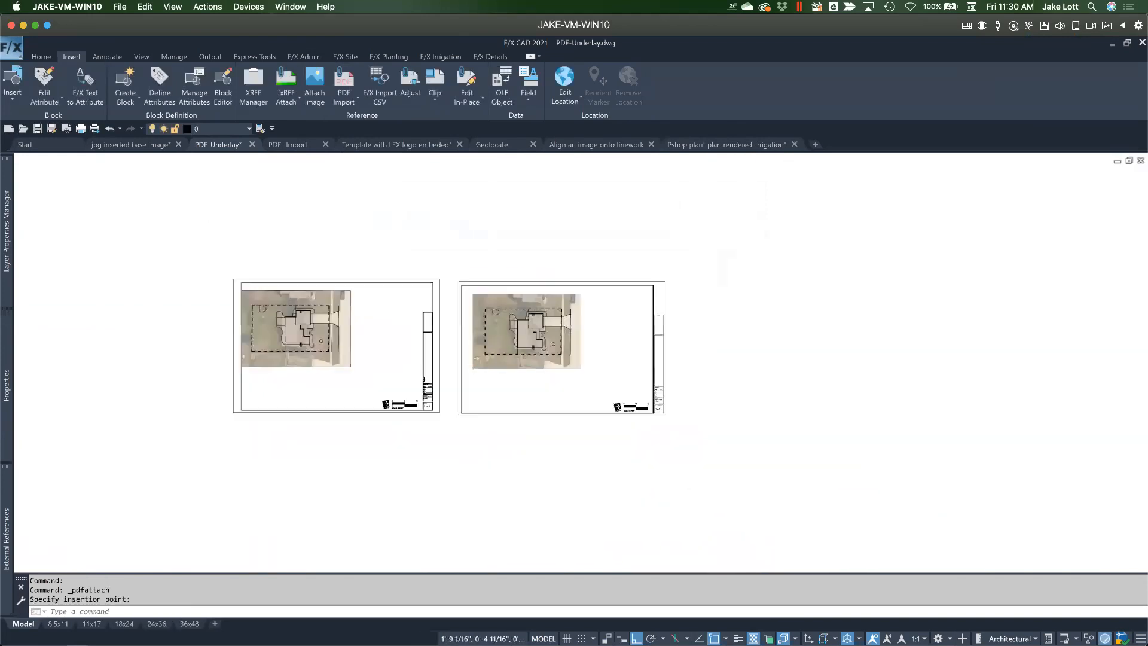
Compare the linework of the two PDF underlays, using the Polyline command to check object snapping on the property line and scale bar
{"action": "scroll", "coordinate": [484, 359], "scroll_direction": "up", "scroll_amount": 2}
{"action": "scroll", "coordinate": [398, 356], "scroll_direction": "up", "scroll_amount": 2}
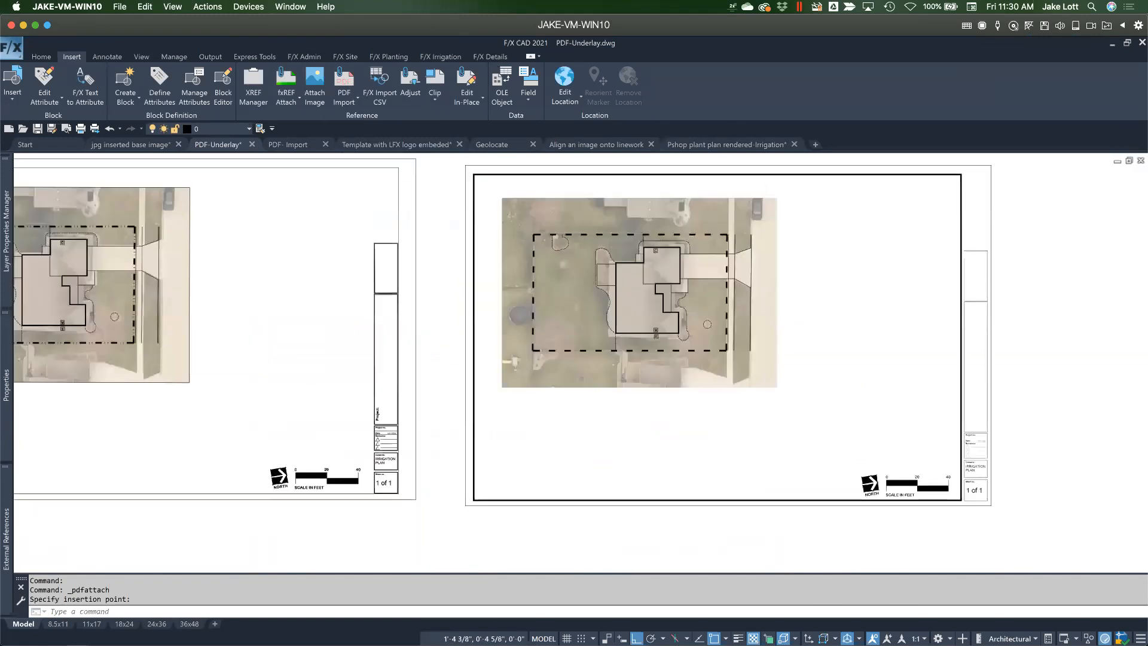
{"action": "middle_click_drag", "start_coordinate": [358, 362], "coordinate": [550, 405]}
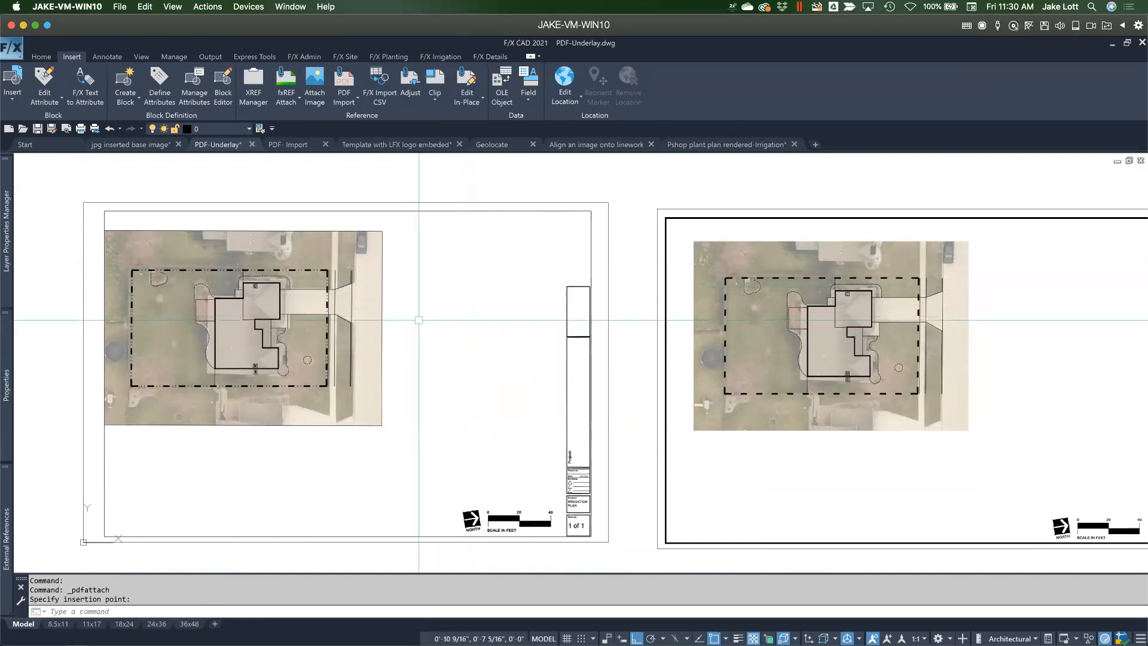
{"action": "type", "text": "l"}
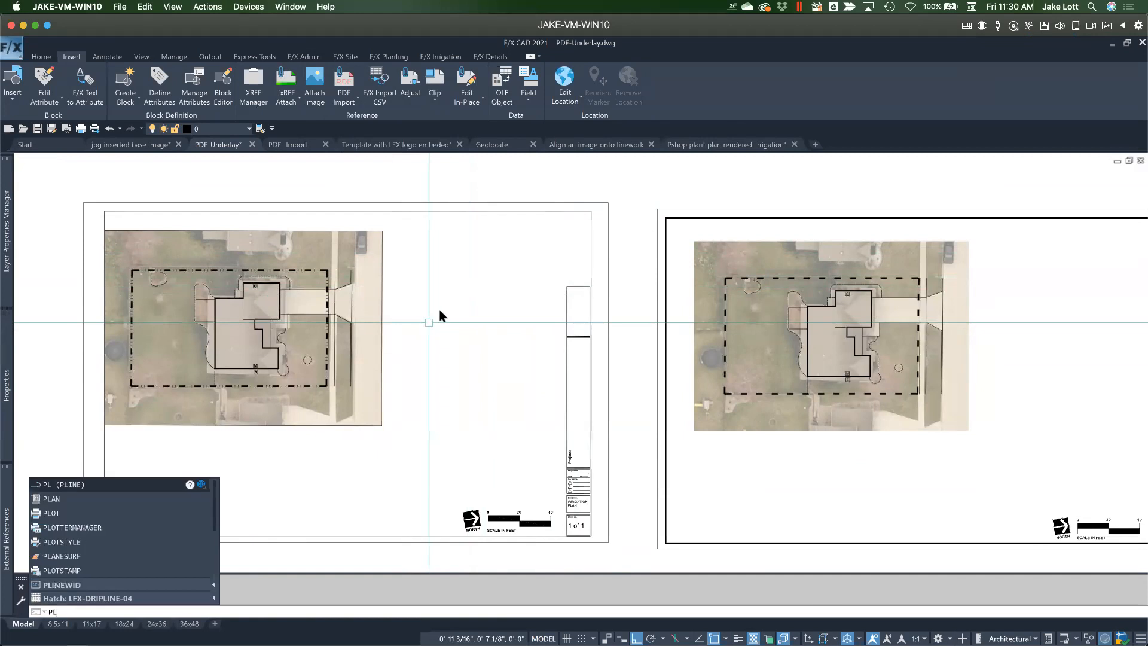
{"action": "key", "text": "Return"}
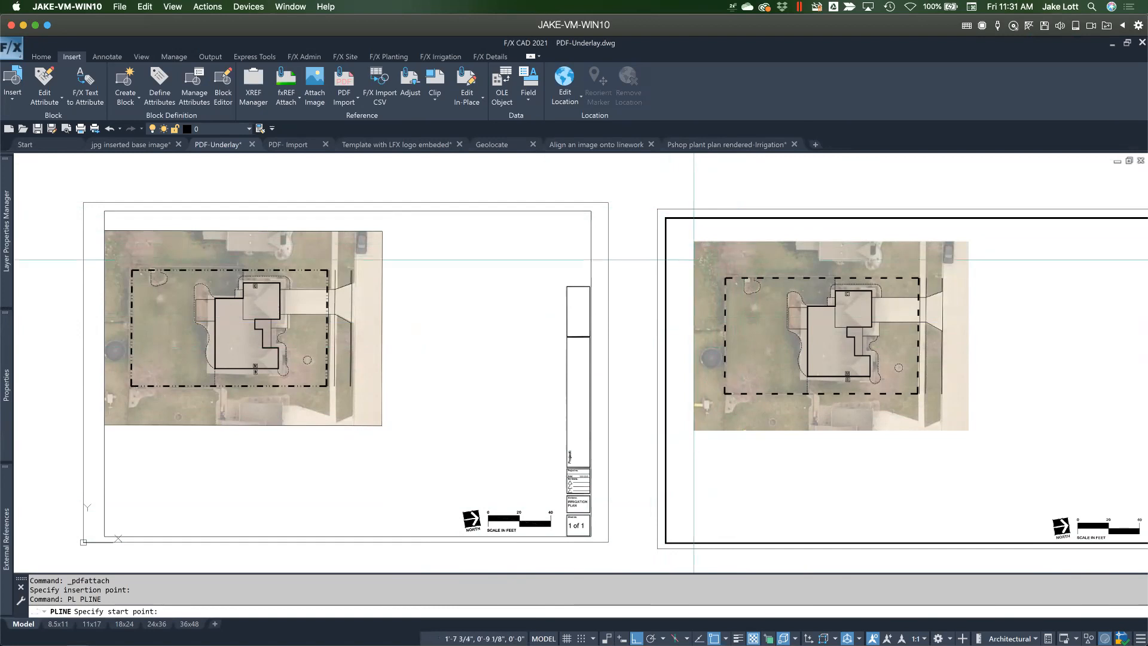
{"action": "scroll", "coordinate": [808, 314], "scroll_direction": "up", "scroll_amount": 2}
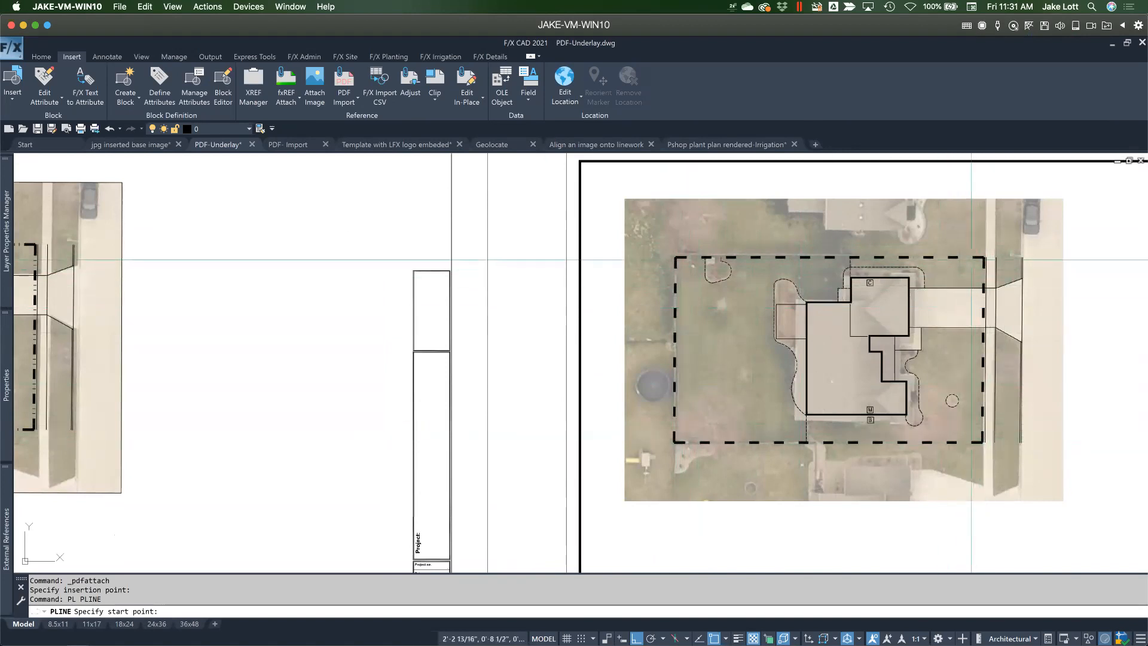
{"action": "scroll", "coordinate": [736, 268], "scroll_direction": "down", "scroll_amount": 8}
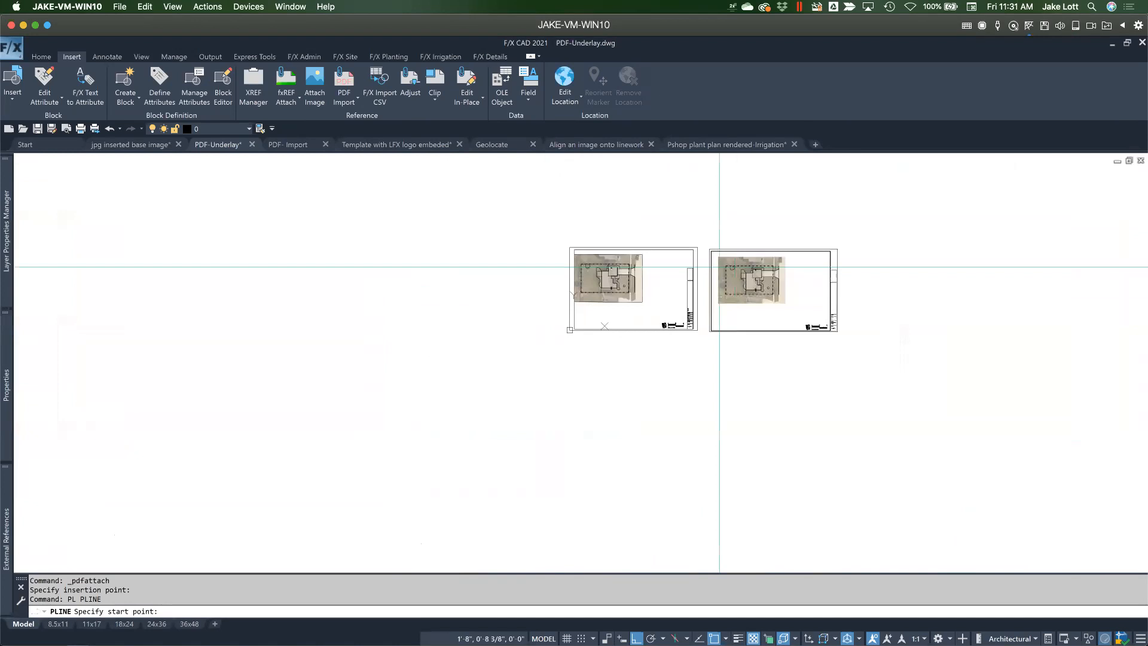
{"action": "scroll", "coordinate": [630, 263], "scroll_direction": "up", "scroll_amount": 8}
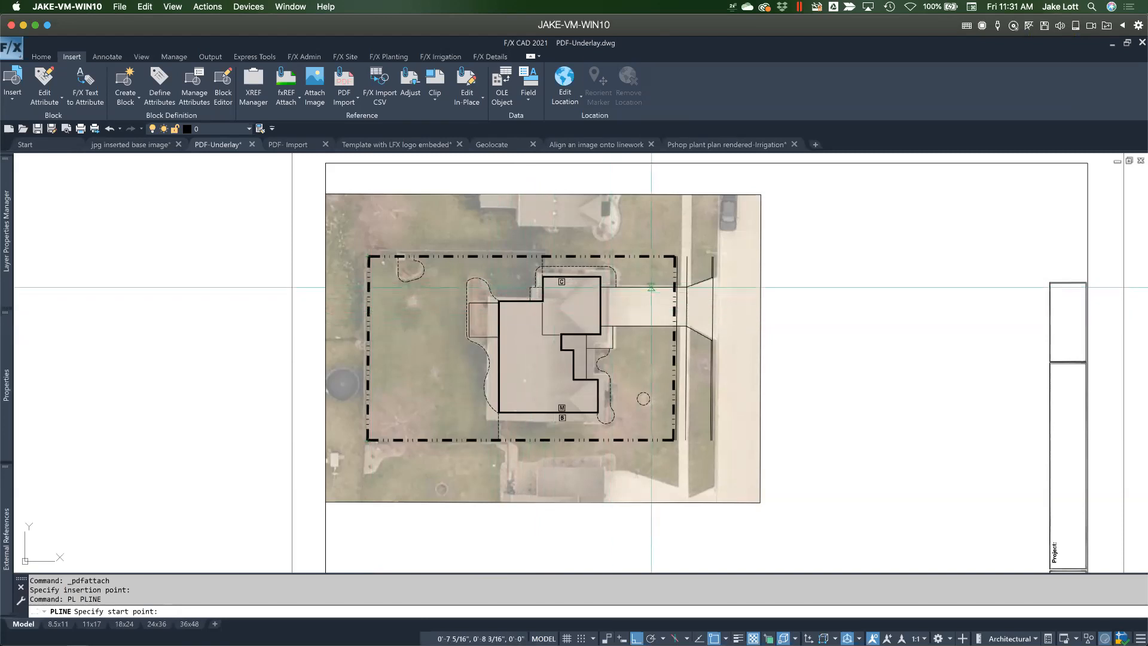
{"action": "scroll", "coordinate": [644, 326], "scroll_direction": "down", "scroll_amount": 4}
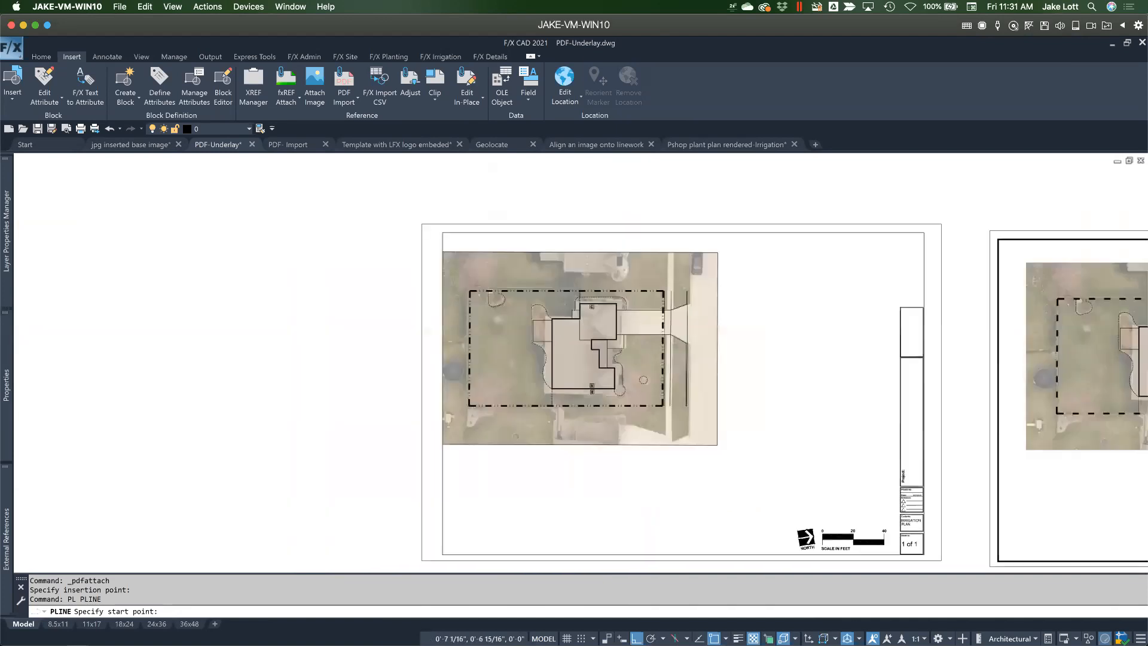
{"action": "scroll", "coordinate": [754, 460], "scroll_direction": "up", "scroll_amount": 4}
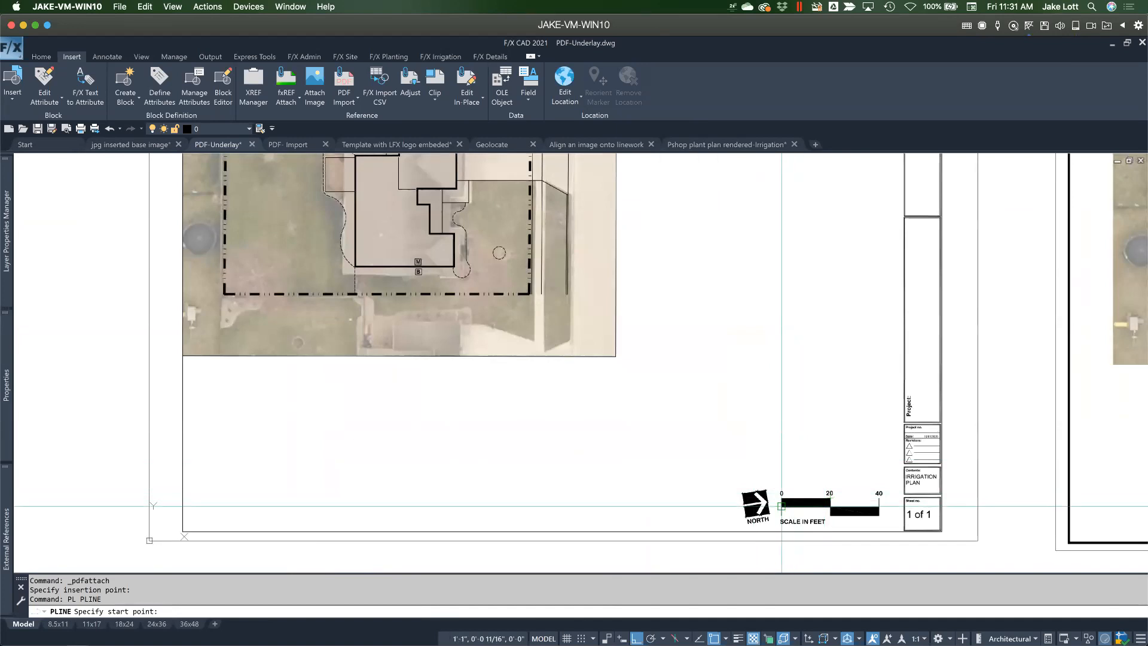
{"action": "scroll", "coordinate": [785, 509], "scroll_direction": "down", "scroll_amount": 4}
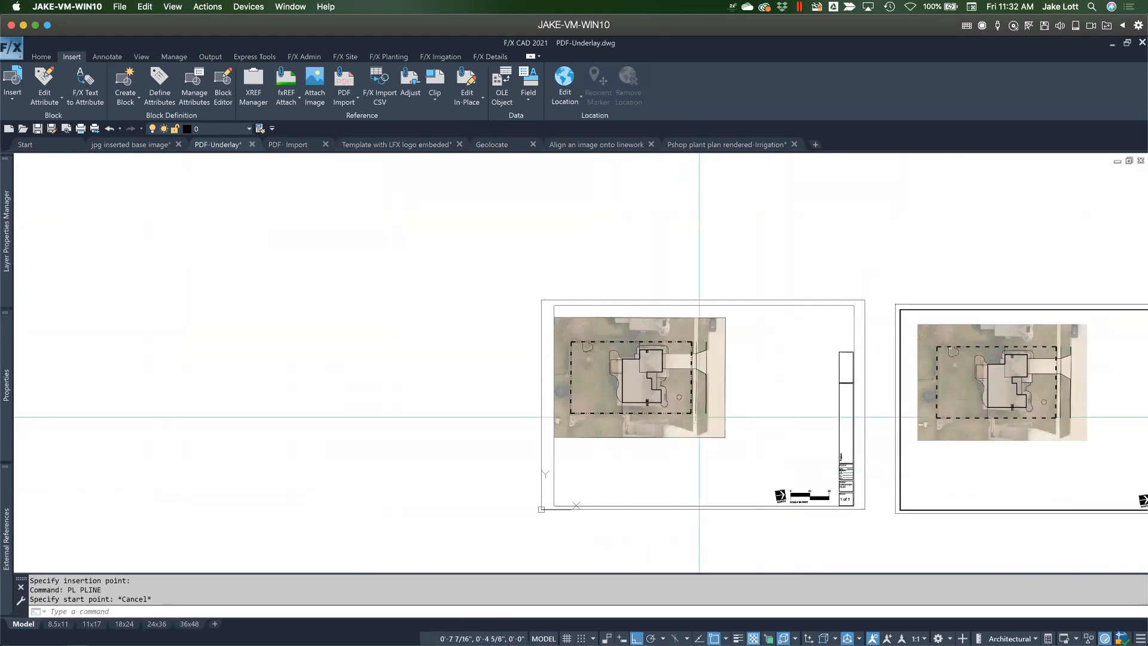
Erase the non-vector PDF underlay to the right of the vector one
{"action": "middle_click_drag", "start_coordinate": [630, 363], "coordinate": [449, 324]}
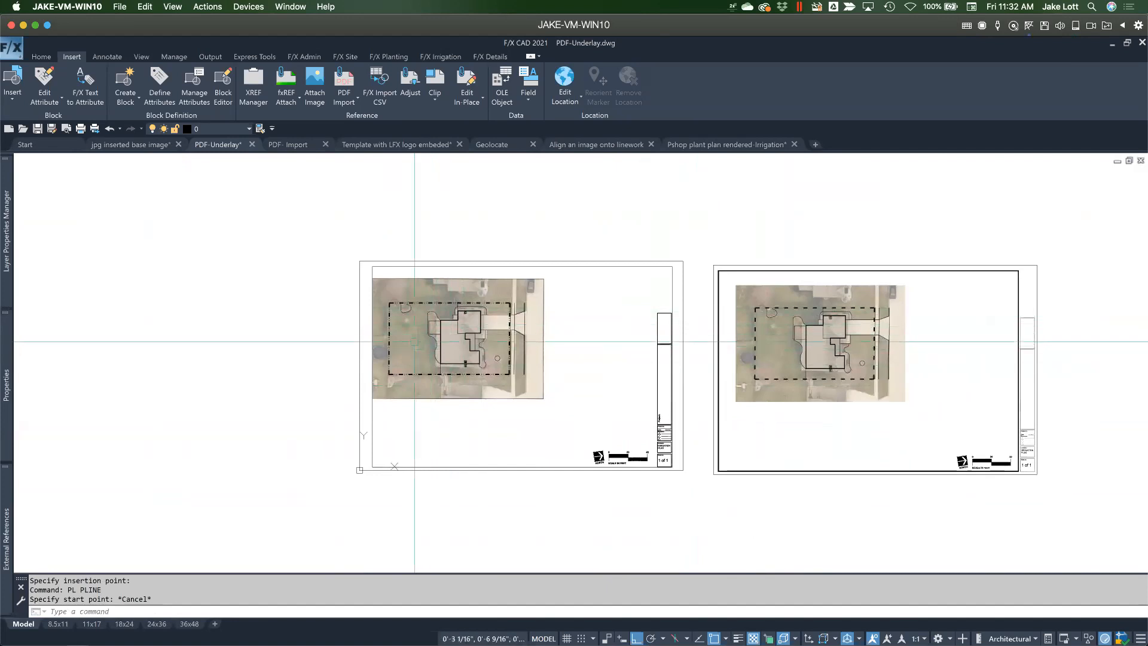
{"action": "left_click", "coordinate": [779, 468]}
{"action": "left_click", "coordinate": [693, 463]}
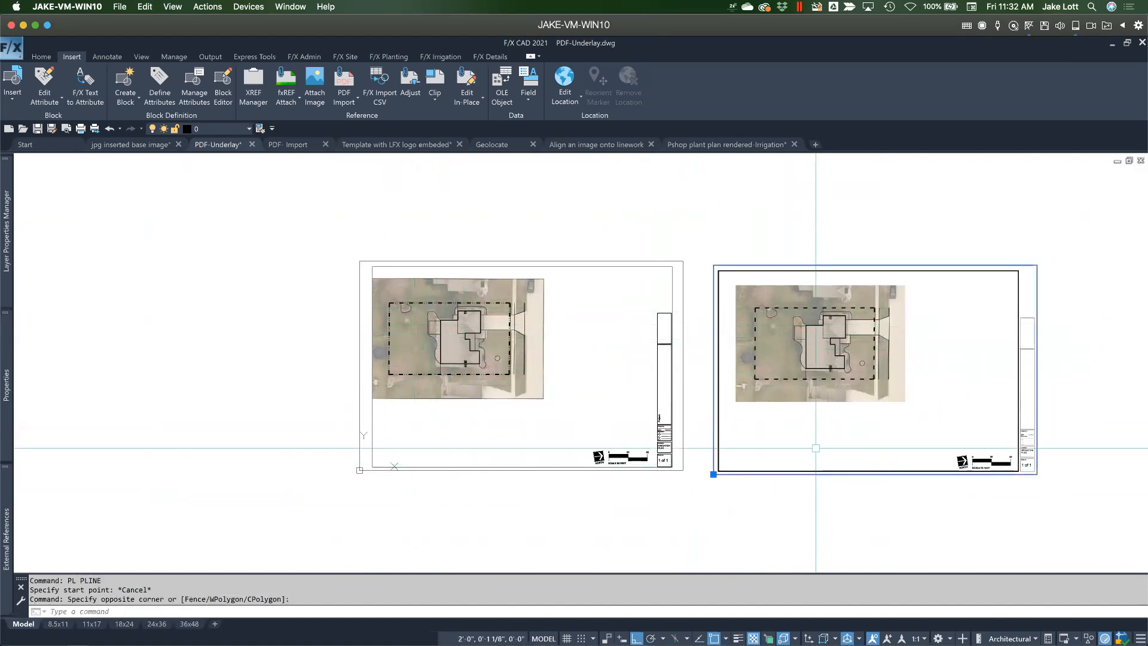
{"action": "key", "text": "Delete"}
Scale the vector PDF underlay by reference, using the scale bar from 0 to 40 as reference and 40' as the new length
{"action": "left_click", "coordinate": [704, 504]}
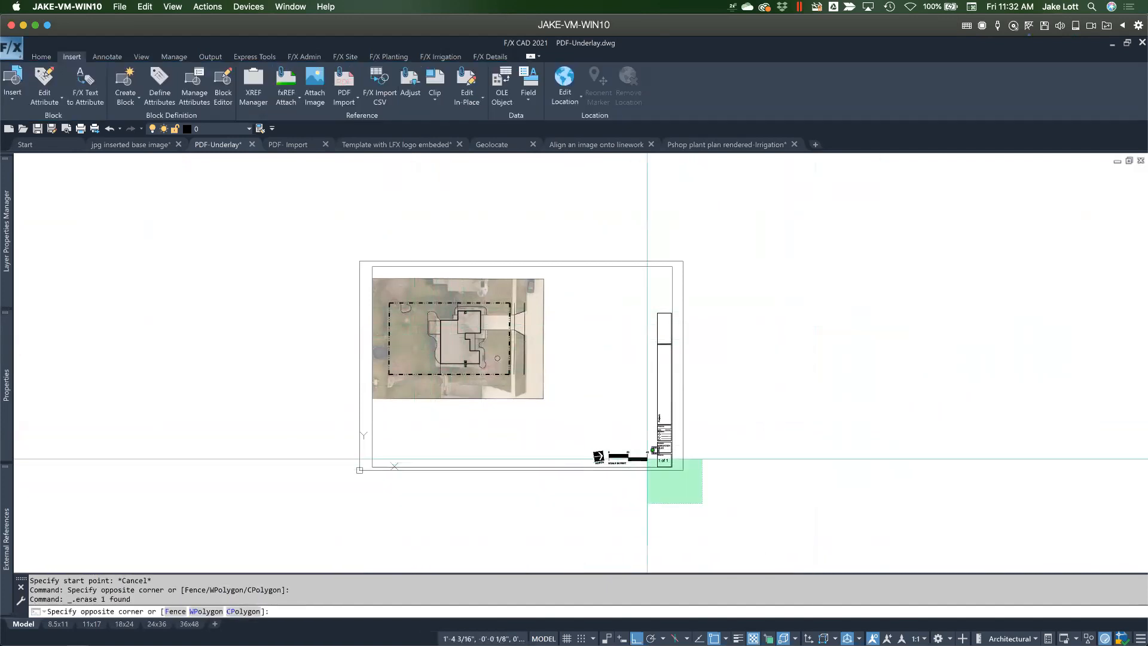
{"action": "left_click", "coordinate": [602, 430]}
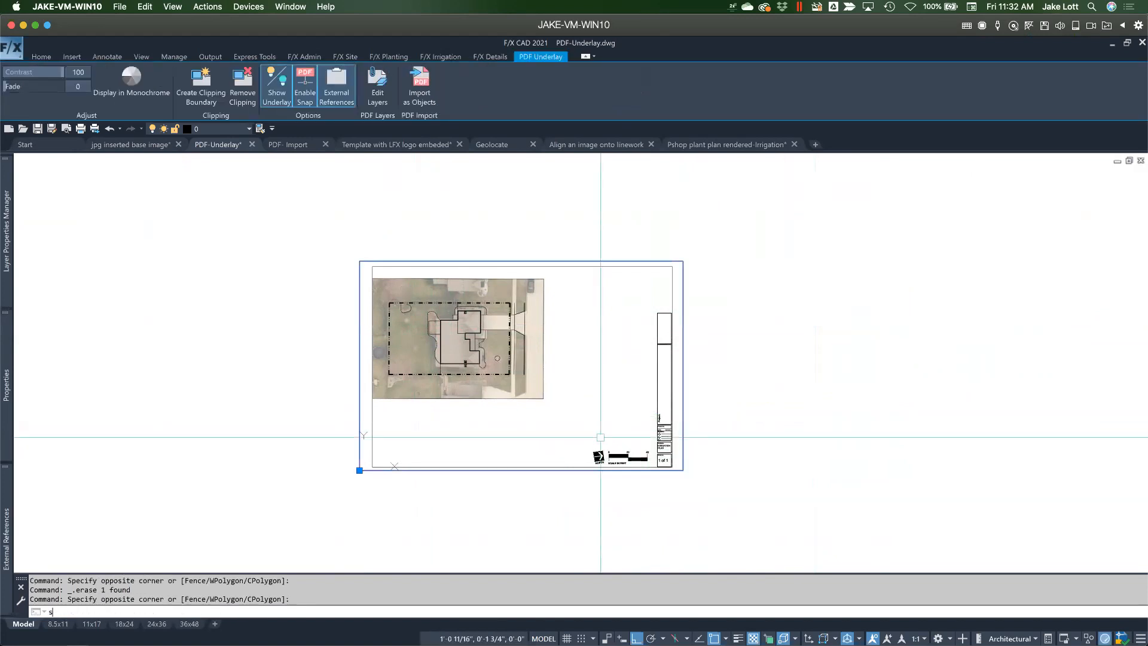
{"action": "key", "text": "Return"}
{"action": "scroll", "coordinate": [603, 448], "scroll_direction": "up", "scroll_amount": 4}
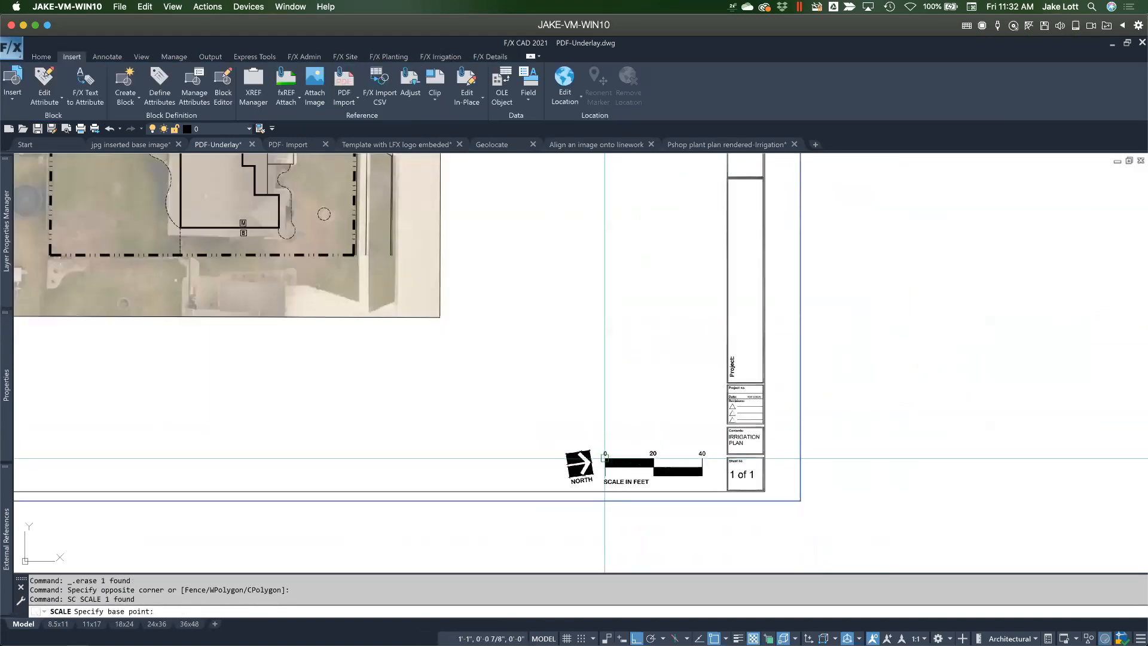
{"action": "left_click", "coordinate": [604, 458]}
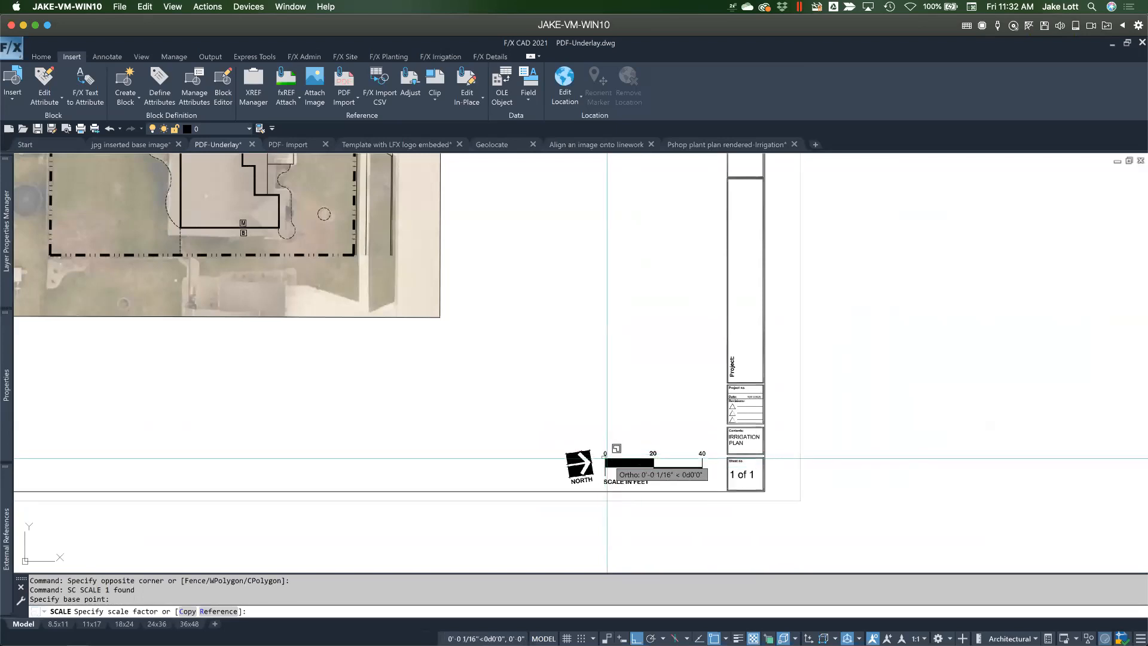
{"action": "type", "text": "r"}
{"action": "key", "text": "Return"}
{"action": "scroll", "coordinate": [607, 457], "scroll_direction": "up", "scroll_amount": 2}
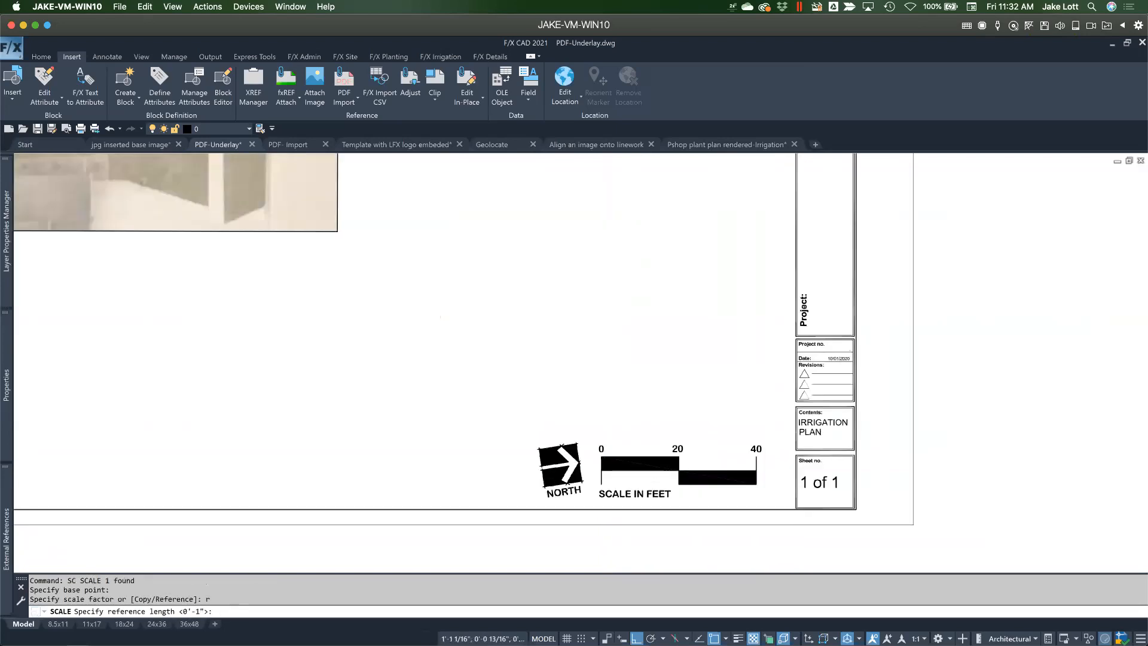
{"action": "scroll", "coordinate": [610, 462], "scroll_direction": "up", "scroll_amount": 2}
{"action": "left_click", "coordinate": [601, 460]}
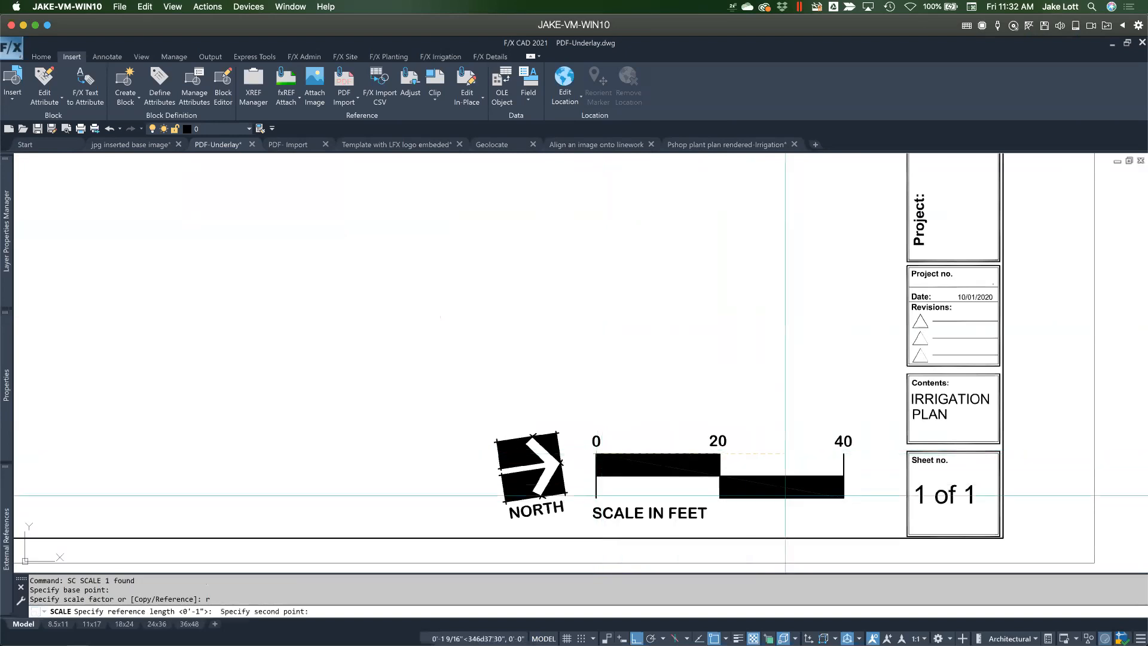
{"action": "left_click", "coordinate": [844, 453]}
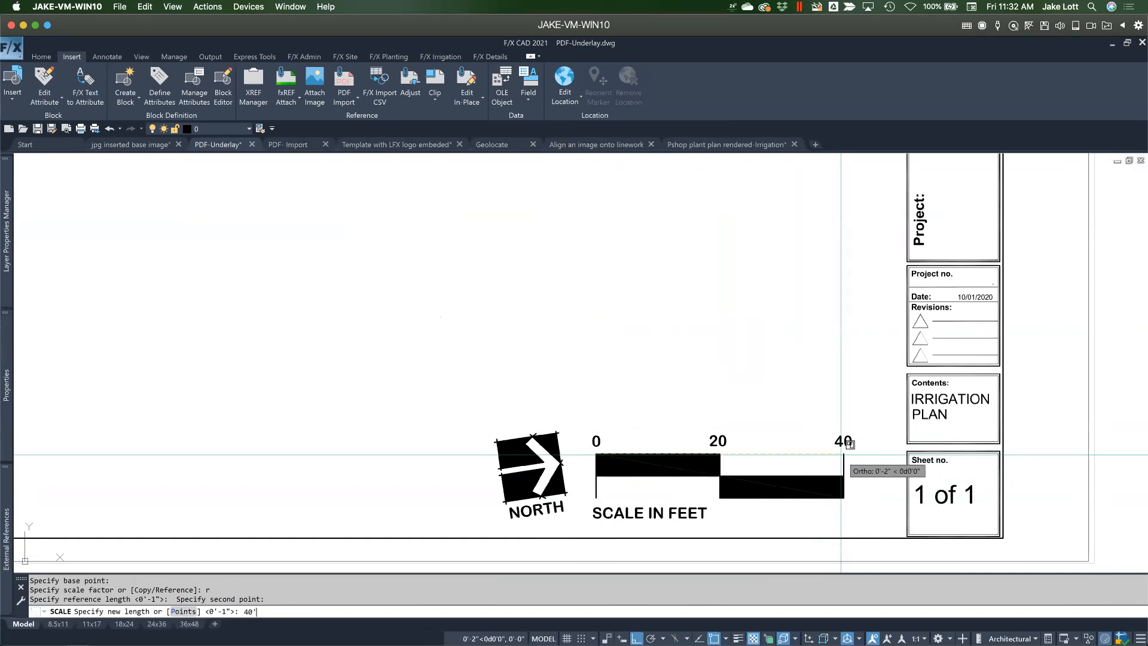
{"action": "type", "text": "40'"}
{"action": "key", "text": "Return"}
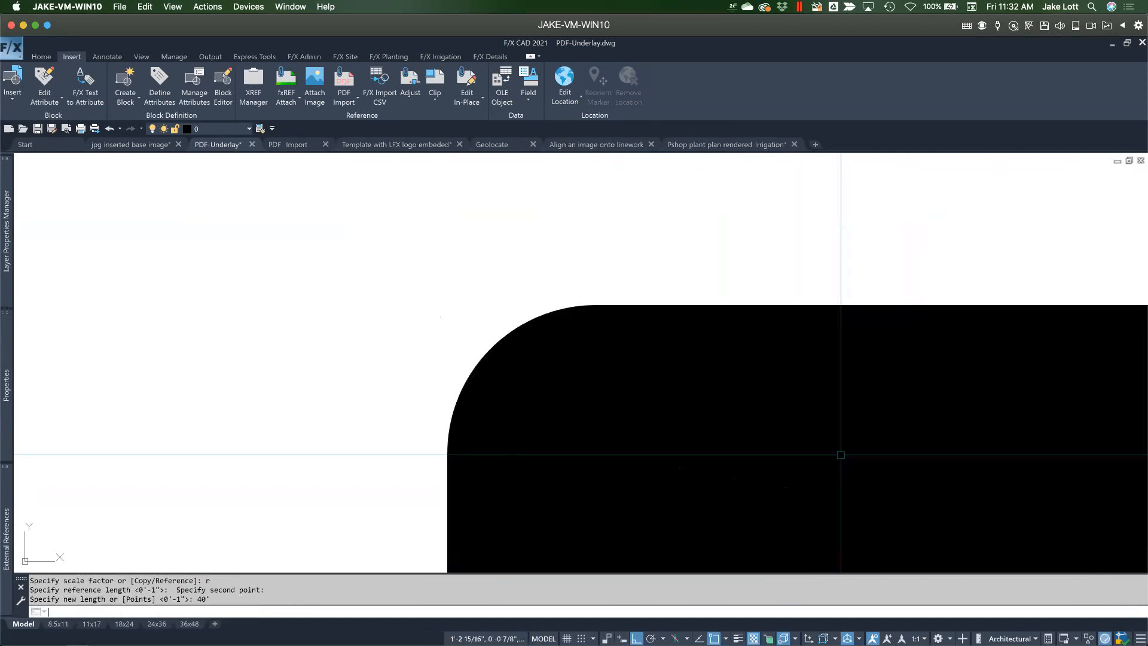
Zoom to the drawing extents and measure the scaled underlay's scale bar from 0 to 40
{"action": "scroll", "coordinate": [741, 400], "scroll_direction": "down", "scroll_amount": 5}
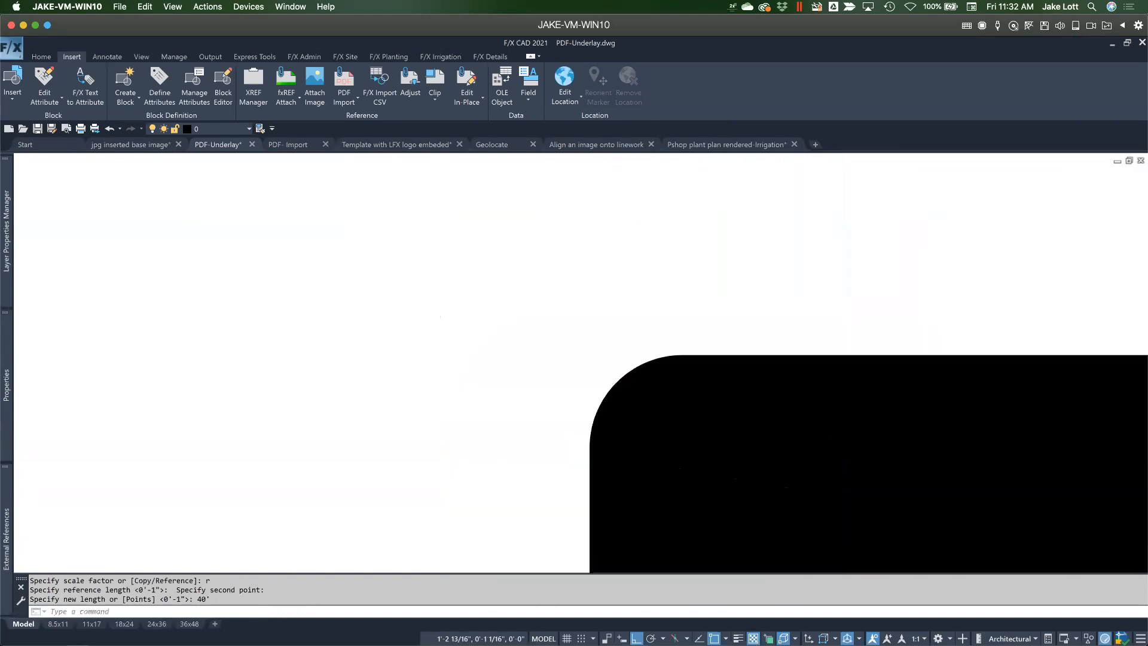
{"action": "type", "text": "z"}
{"action": "key", "text": "Return"}
{"action": "type", "text": "e"}
{"action": "key", "text": "Return"}
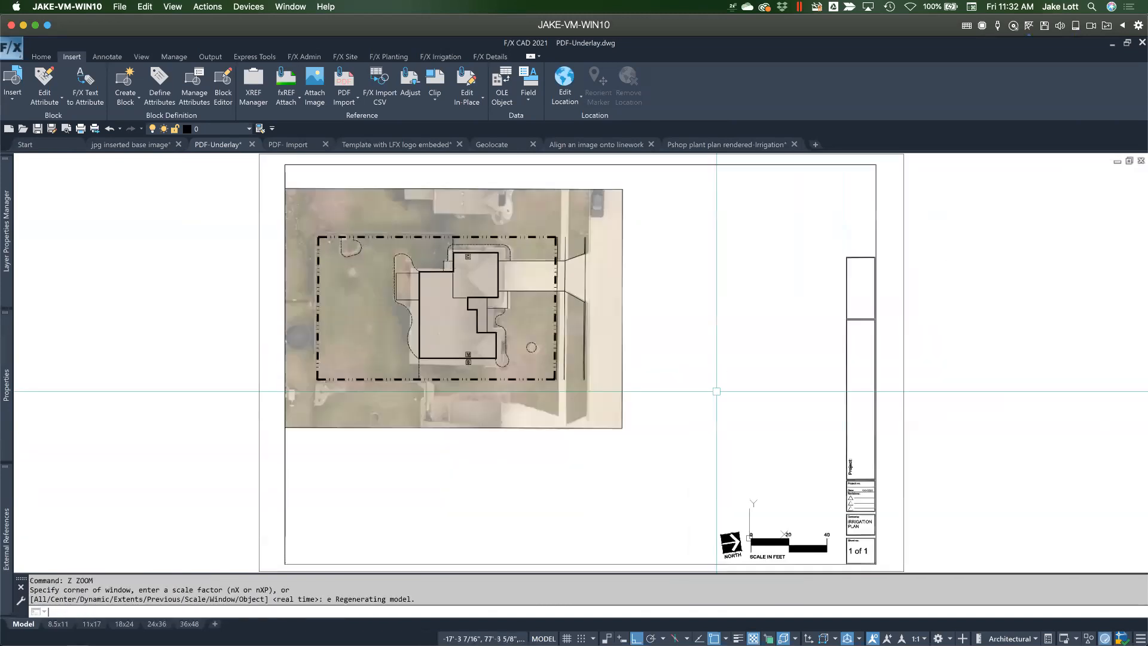
{"action": "scroll", "coordinate": [421, 334], "scroll_direction": "up", "scroll_amount": 2}
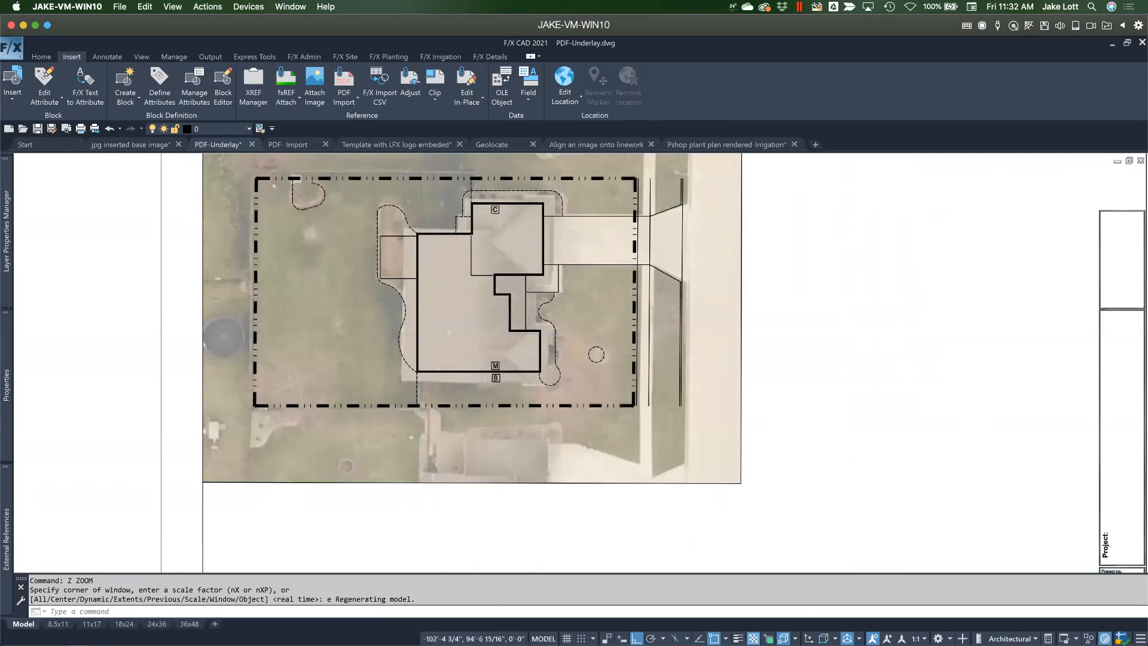
{"action": "scroll", "coordinate": [619, 351], "scroll_direction": "down", "scroll_amount": 4}
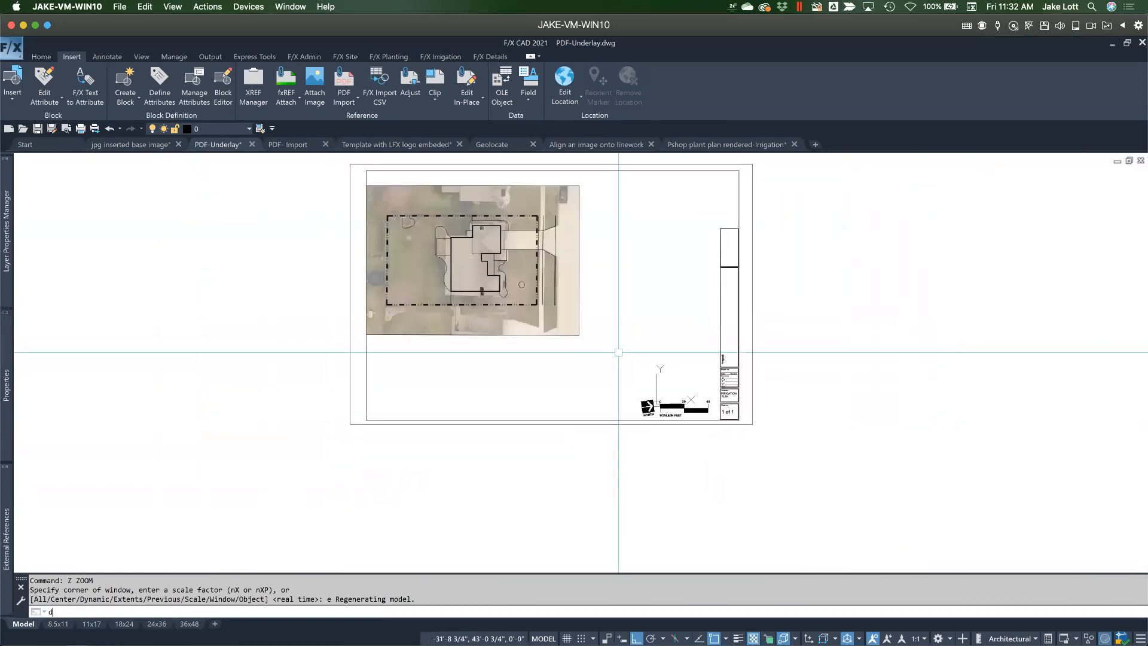
{"action": "type", "text": "di"}
{"action": "key", "text": "Return"}
{"action": "scroll", "coordinate": [659, 404], "scroll_direction": "up", "scroll_amount": 3}
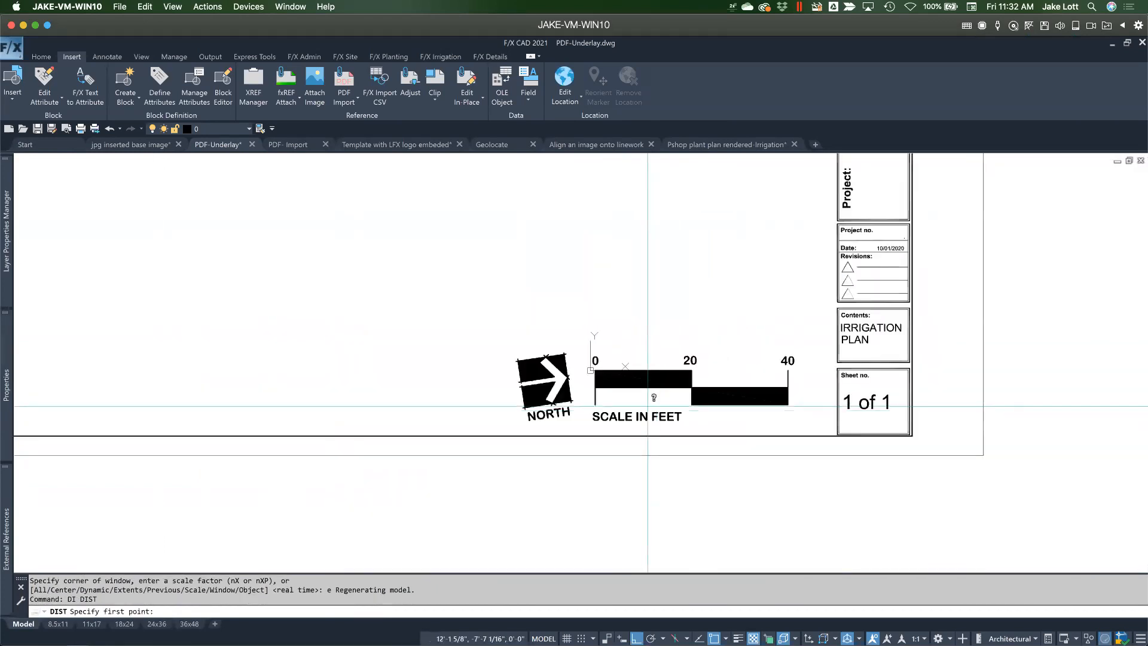
{"action": "left_click", "coordinate": [595, 405]}
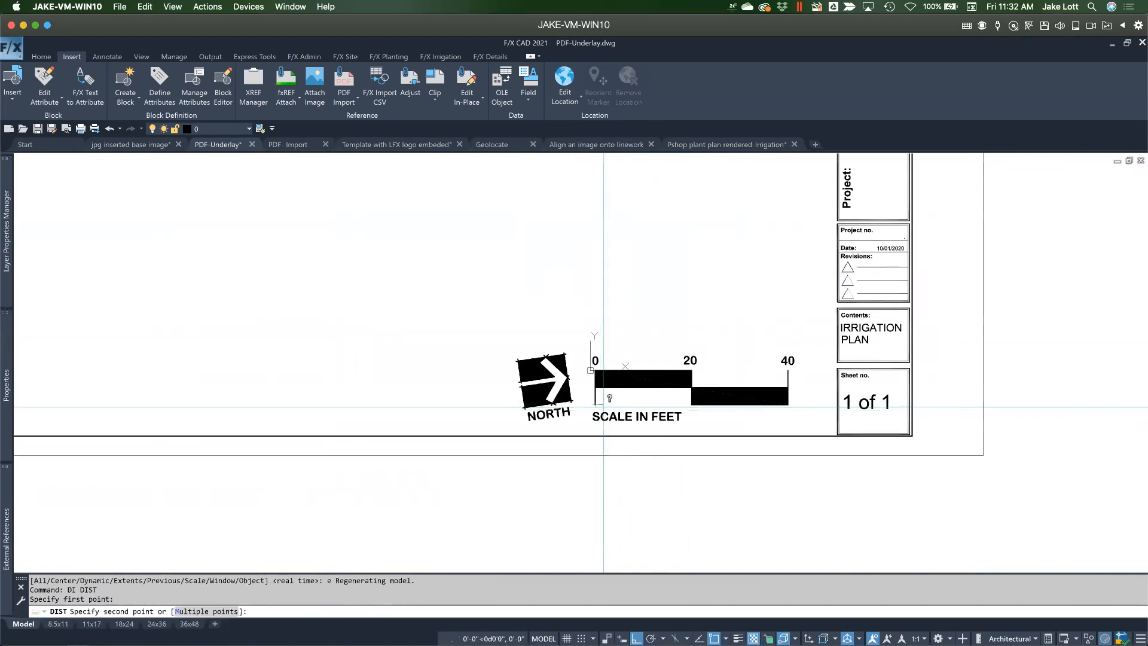
{"action": "left_click", "coordinate": [788, 404]}
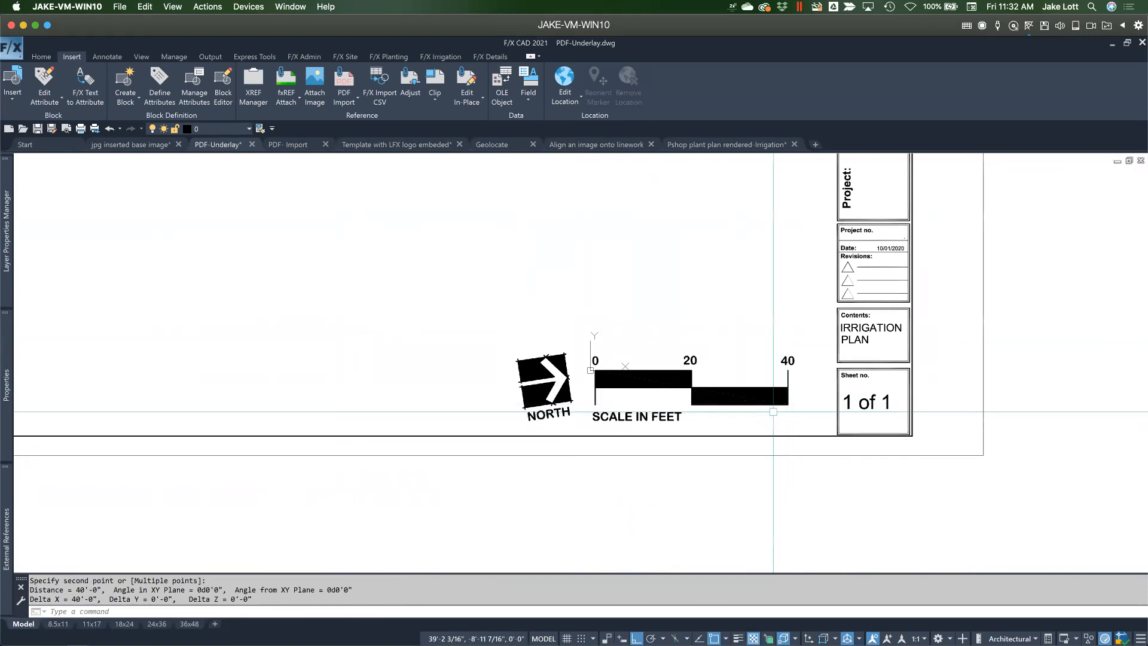
{"action": "scroll", "coordinate": [752, 395], "scroll_direction": "down", "scroll_amount": 3}
{"action": "scroll", "coordinate": [637, 328], "scroll_direction": "down", "scroll_amount": 2}
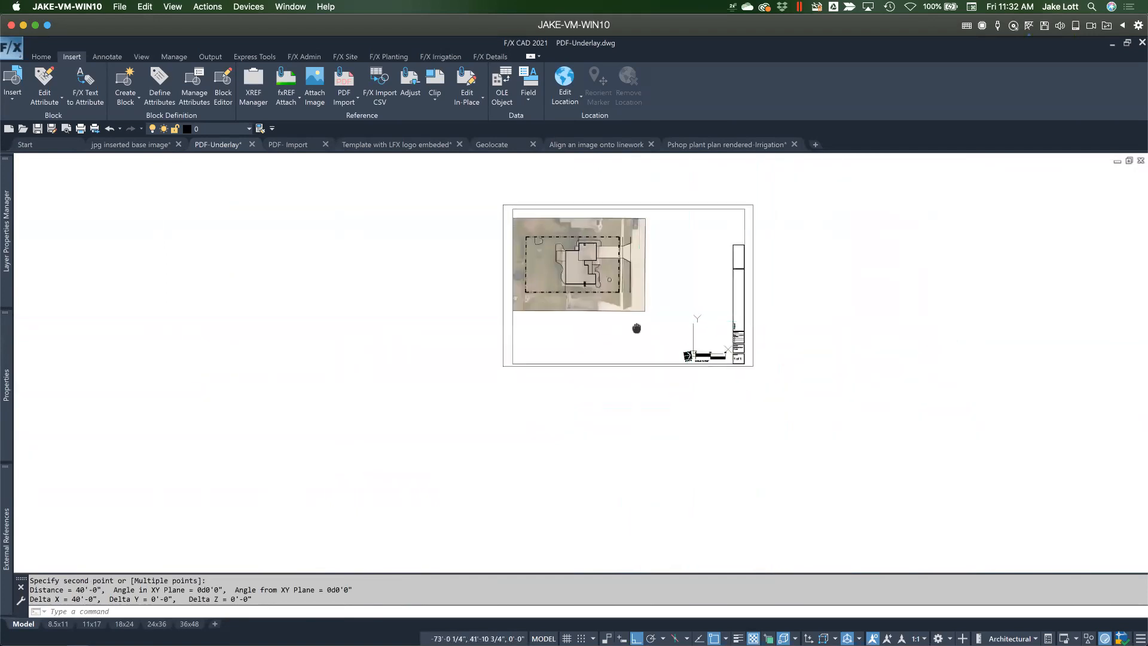
{"action": "middle_click_drag", "start_coordinate": [637, 328], "coordinate": [608, 380]}
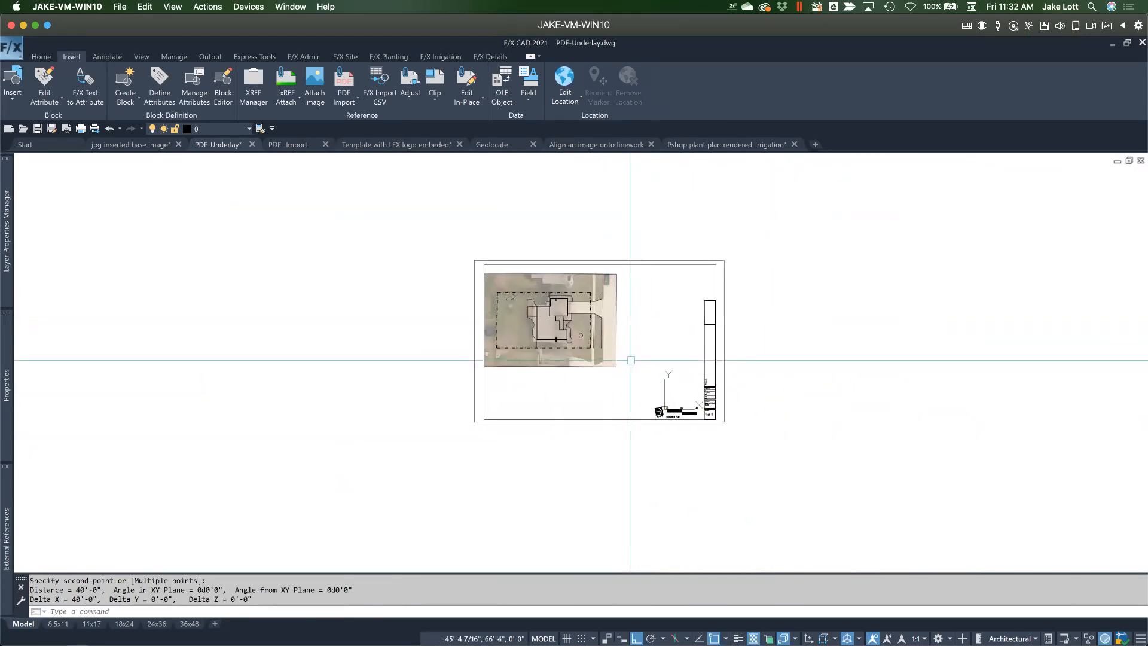
Undo the distance check, the reference scaling and the erasure of the second PDF underlay
{"action": "key", "text": "ctrl+z"}
{"action": "key", "text": "ctrl+z"}
{"action": "key", "text": "ctrl+z"}
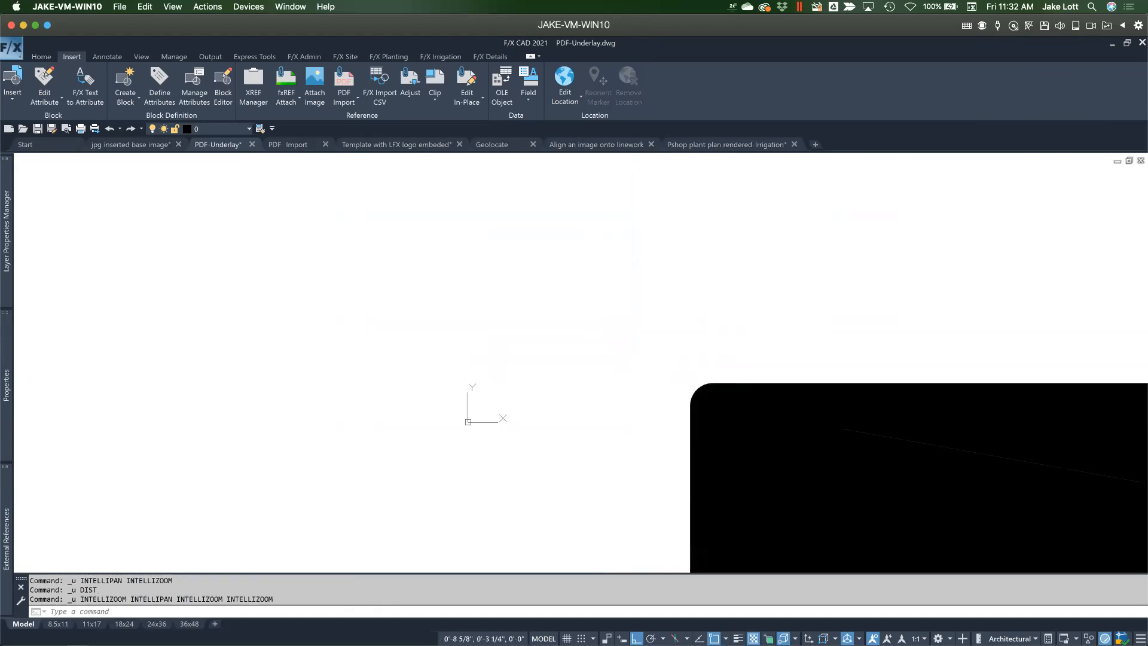
{"action": "key", "text": "ctrl+z"}
{"action": "key", "text": "ctrl+z"}
{"action": "key", "text": "ctrl+z"}
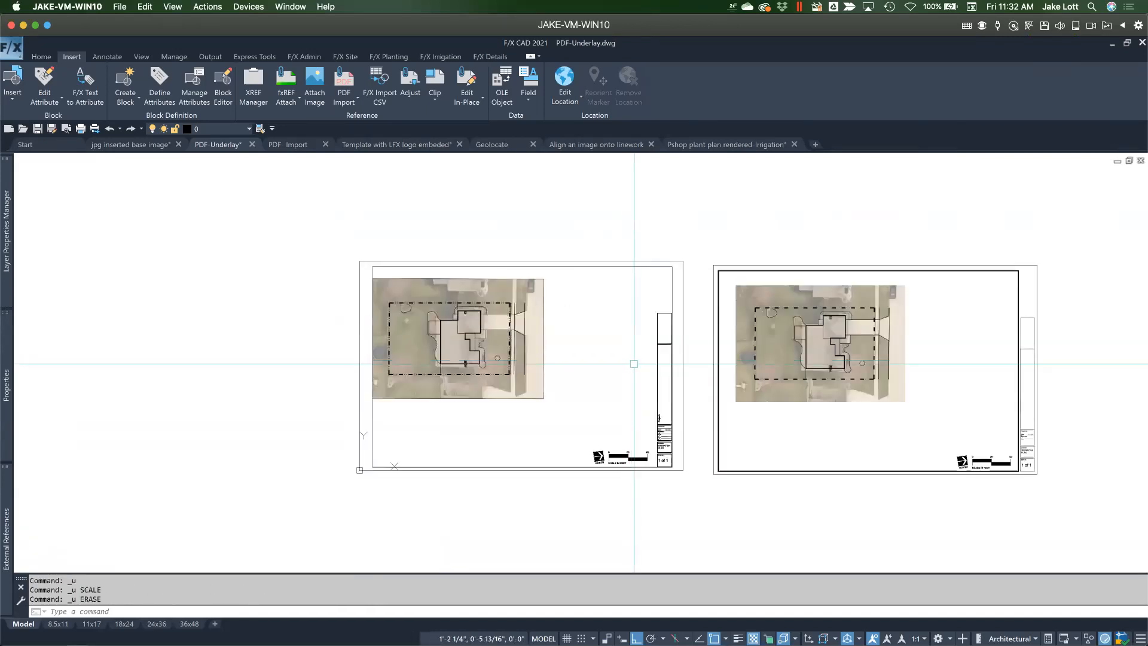
Erase the restored non-vector PDF underlay beside the vector one
{"action": "left_click", "coordinate": [811, 494]}
{"action": "left_click", "coordinate": [712, 447]}
{"action": "key", "text": "Delete"}
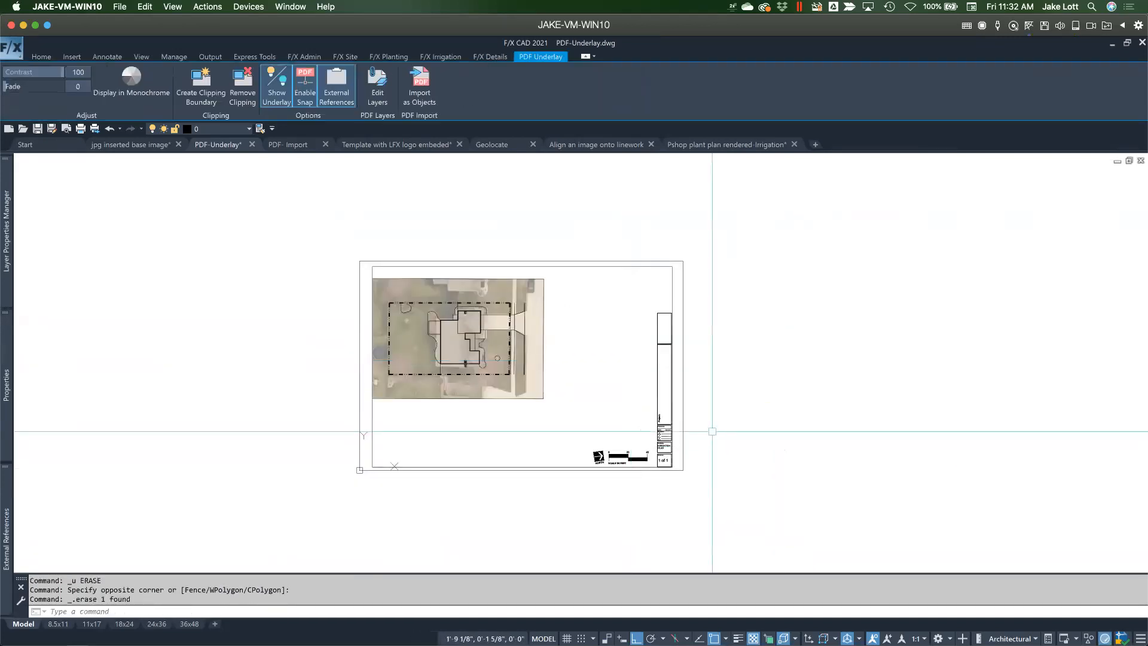
Measure the unscaled vector underlay's scale bar from 0 to 40
{"action": "scroll", "coordinate": [598, 452], "scroll_direction": "up", "scroll_amount": 6}
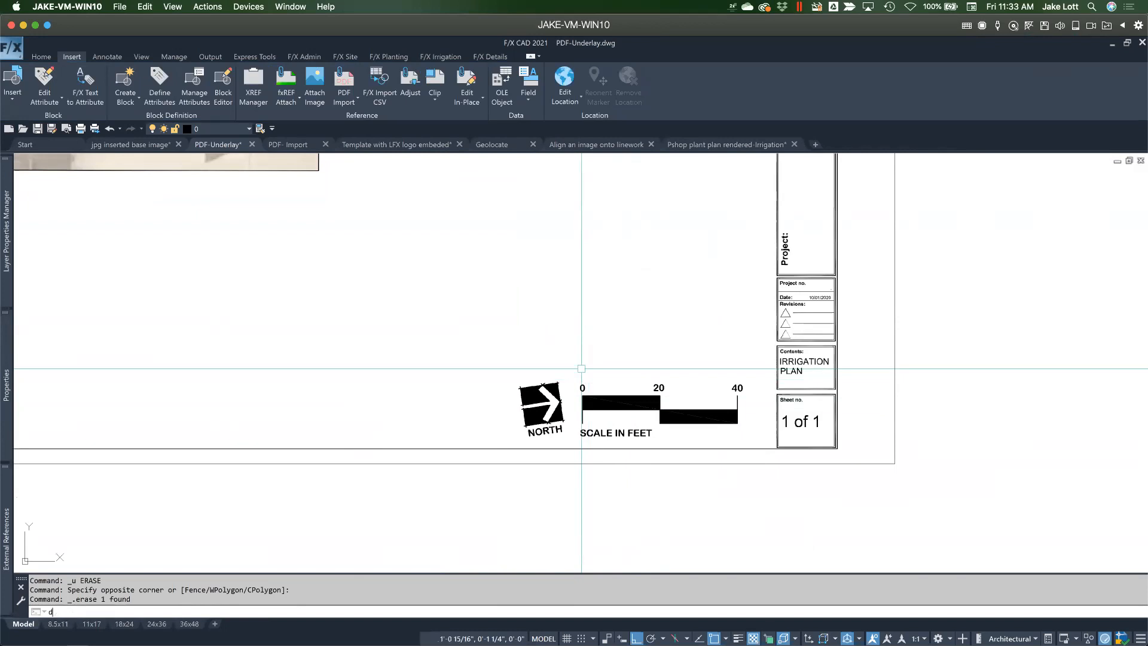
{"action": "key", "text": "Return"}
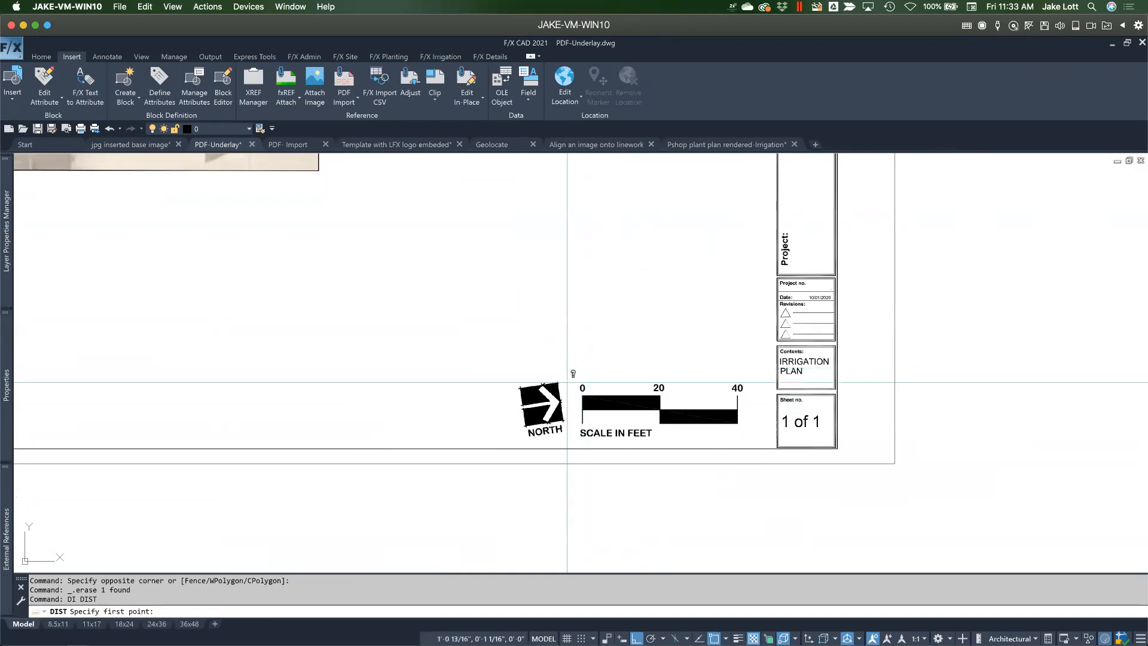
{"action": "left_click", "coordinate": [582, 423]}
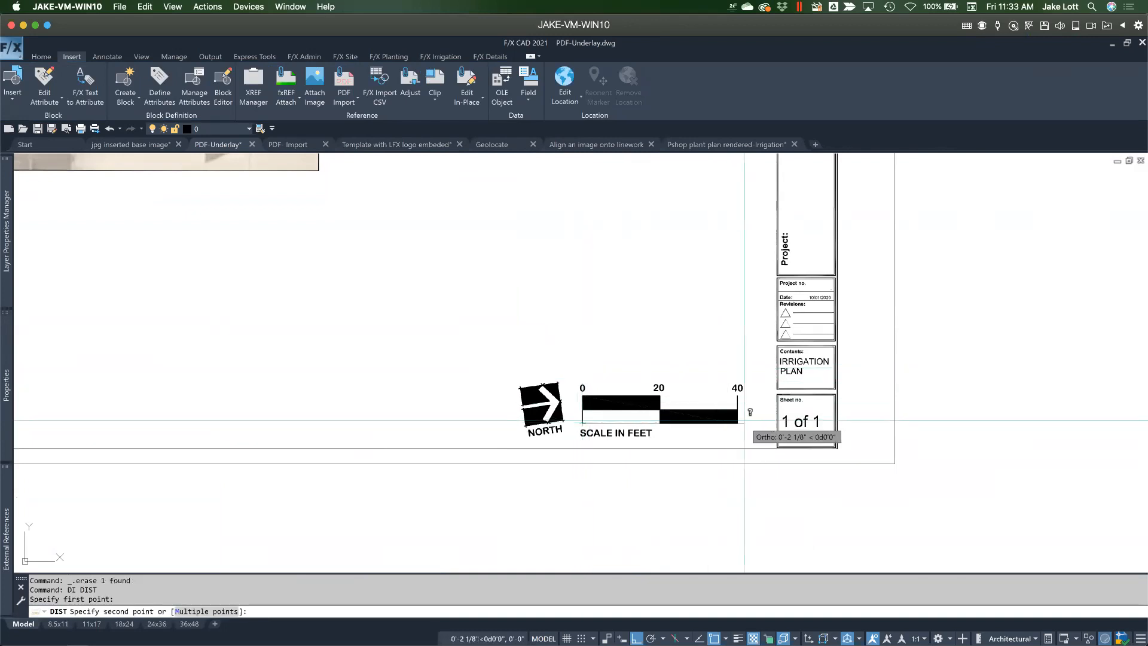
{"action": "left_click", "coordinate": [732, 422]}
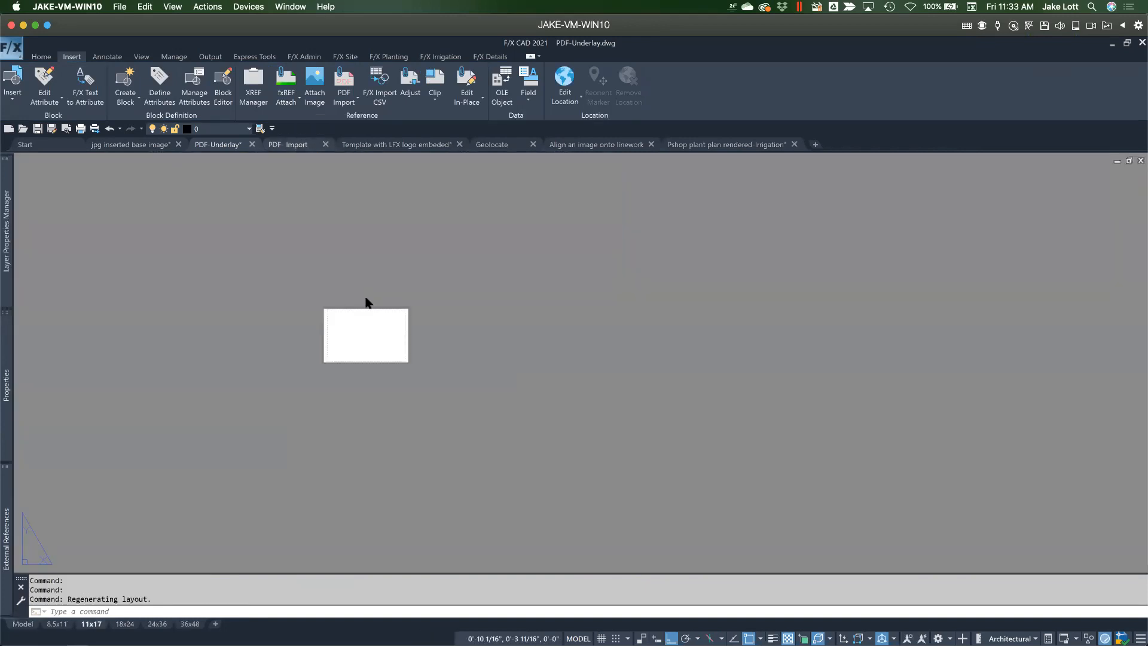
Attach IRRIGATION BASEMAP -11 X 17.pdf again at scale 1 and rotation 0, placing it on-screen to the right of the vector underlay
{"action": "scroll", "coordinate": [307, 370], "scroll_direction": "down", "scroll_amount": 5}
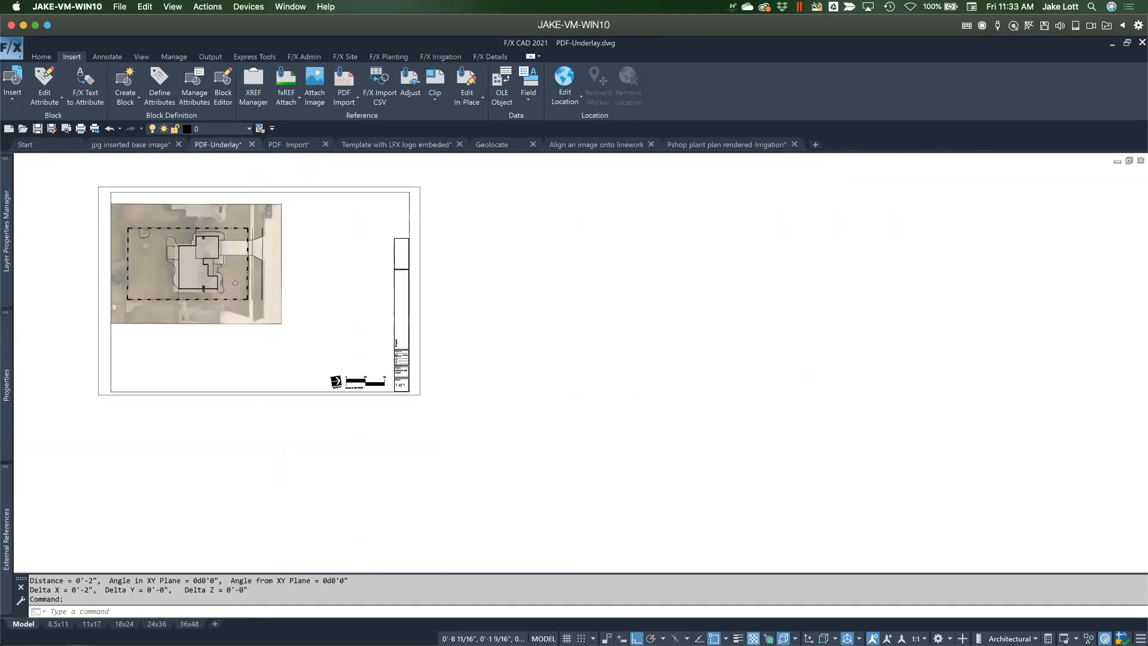
{"action": "left_click", "coordinate": [325, 430]}
{"action": "key", "text": "Escape"}
{"action": "key", "text": "Escape"}
{"action": "key", "text": "Escape"}
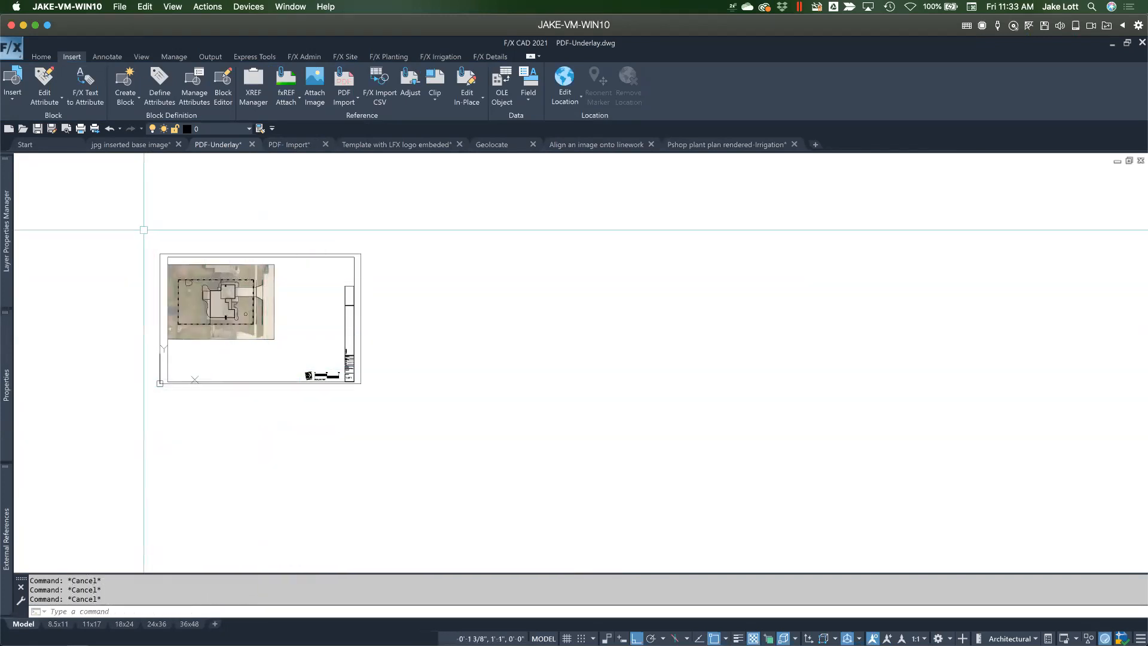
{"action": "left_click", "coordinate": [350, 98]}
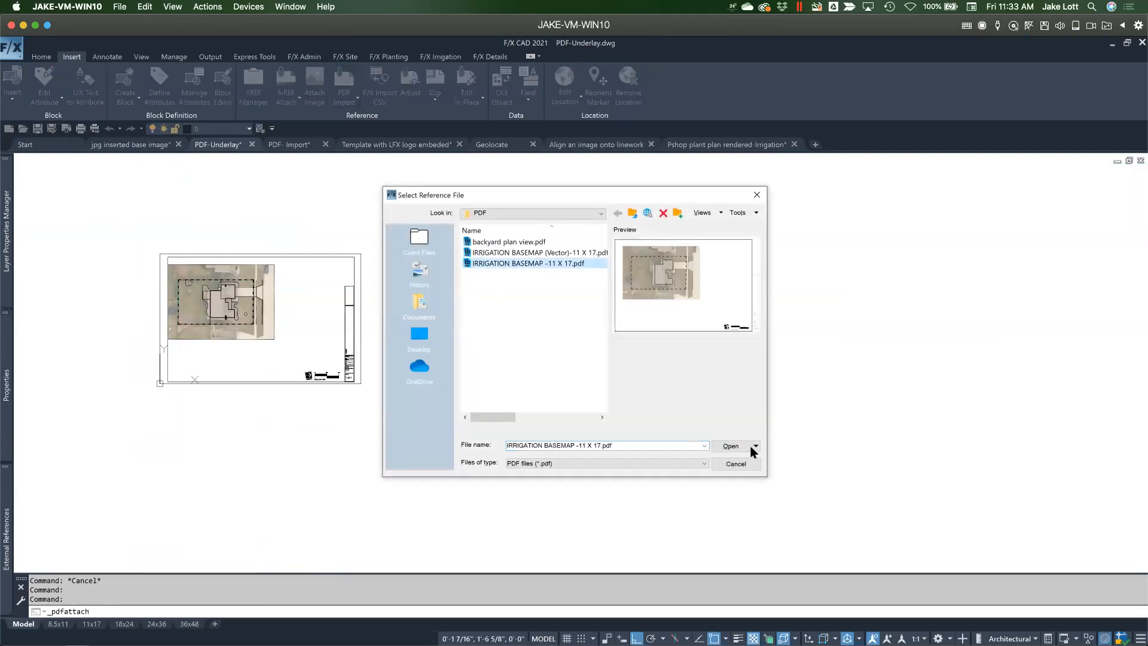
{"action": "left_click", "coordinate": [730, 446]}
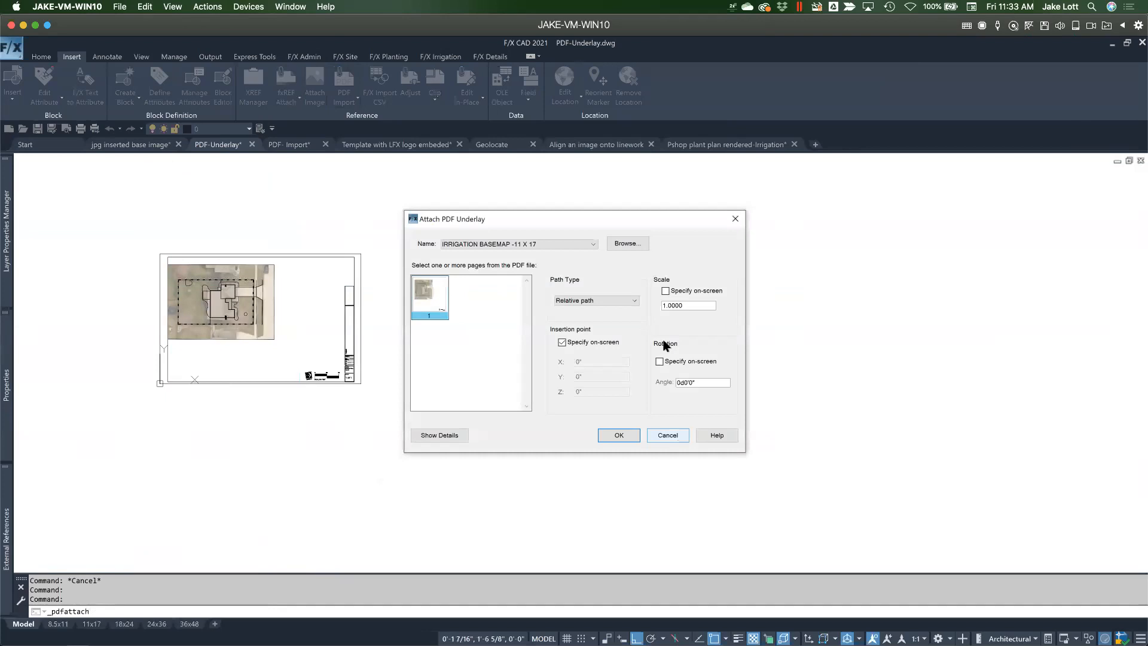
{"action": "left_click", "coordinate": [619, 435]}
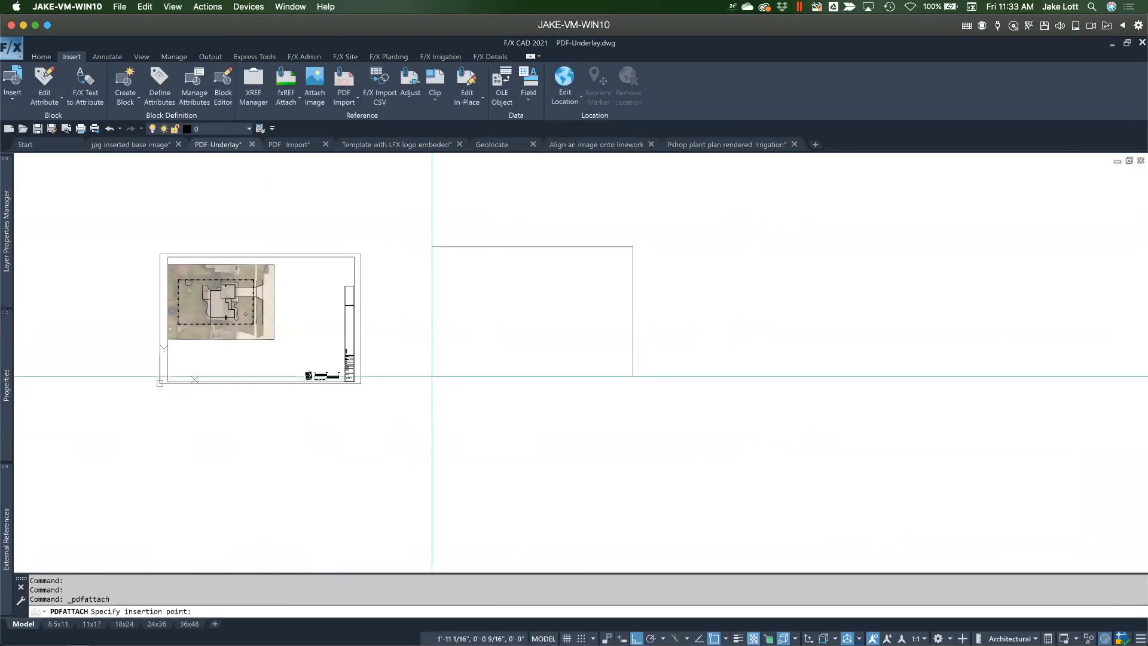
{"action": "left_click", "coordinate": [432, 376]}
{"action": "key", "text": "Escape"}
Try to measure the scale bar on the non-vector underlay from 0 to 40
{"action": "scroll", "coordinate": [594, 370], "scroll_direction": "up", "scroll_amount": 5}
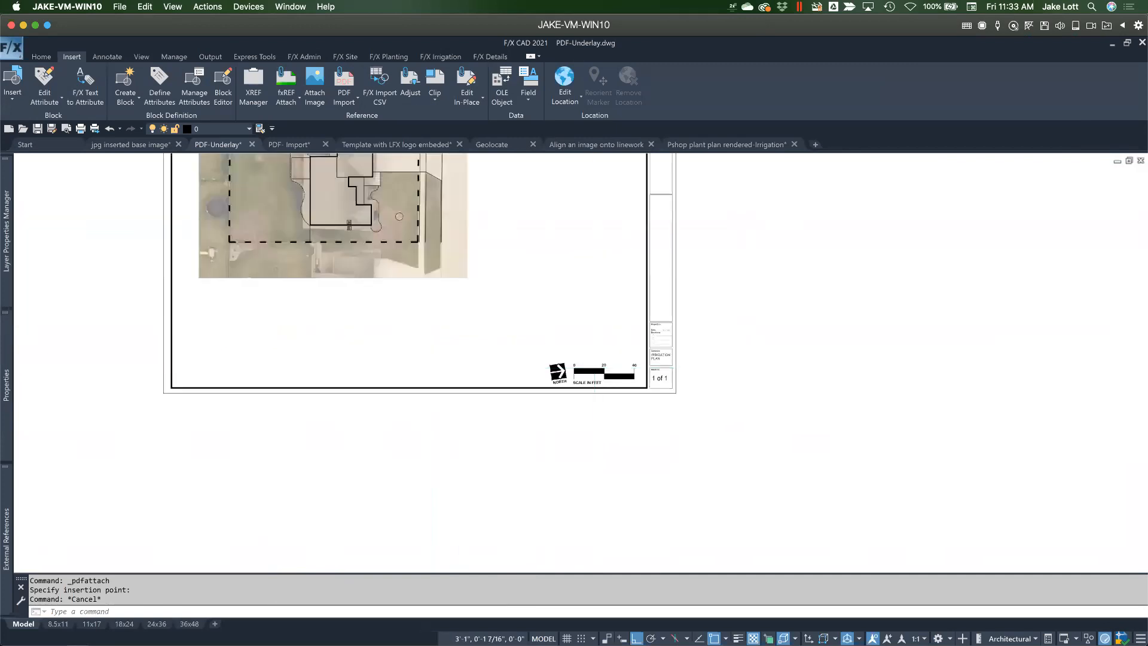
{"action": "scroll", "coordinate": [598, 371], "scroll_direction": "up", "scroll_amount": 2}
{"action": "scroll", "coordinate": [597, 371], "scroll_direction": "up", "scroll_amount": 2}
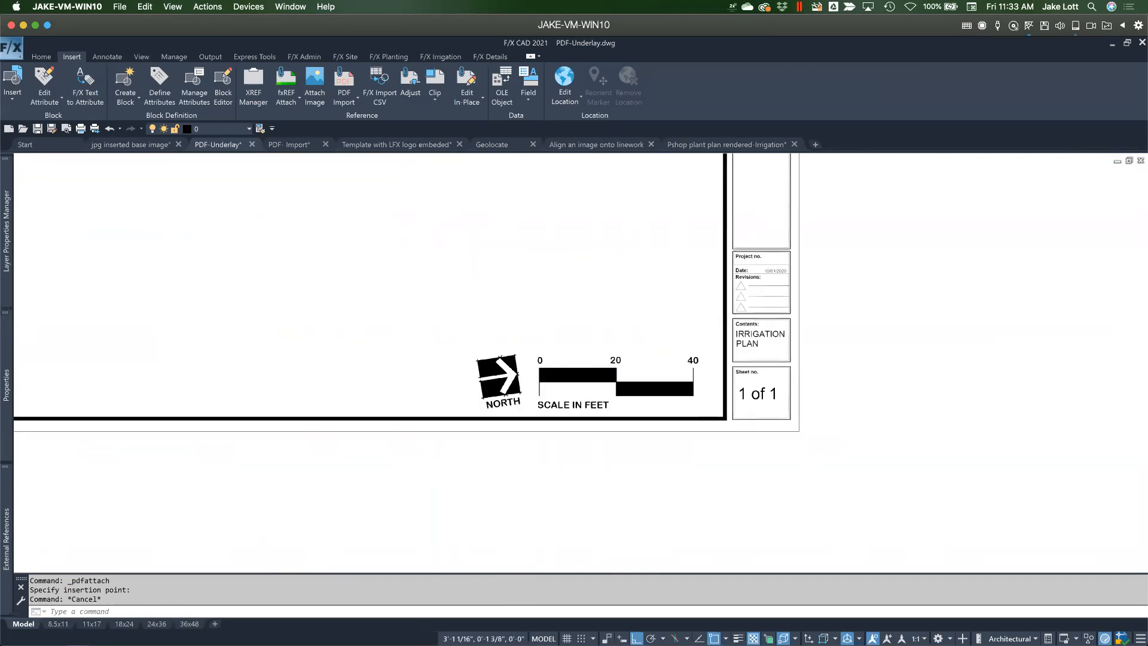
{"action": "scroll", "coordinate": [598, 369], "scroll_direction": "up", "scroll_amount": 2}
{"action": "type", "text": "di"}
{"action": "key", "text": "Return"}
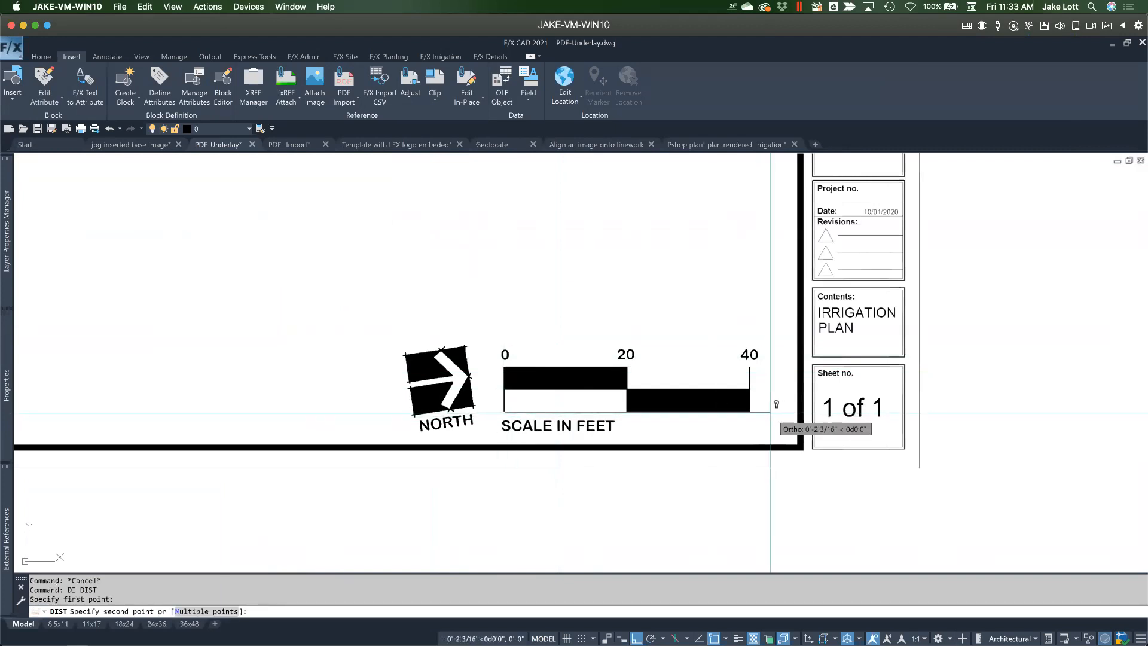
{"action": "key", "text": "Escape"}
Erase the newly attached non-vector underlay, keeping only the vector PDF in the drawing
{"action": "scroll", "coordinate": [743, 415], "scroll_direction": "down", "scroll_amount": 6}
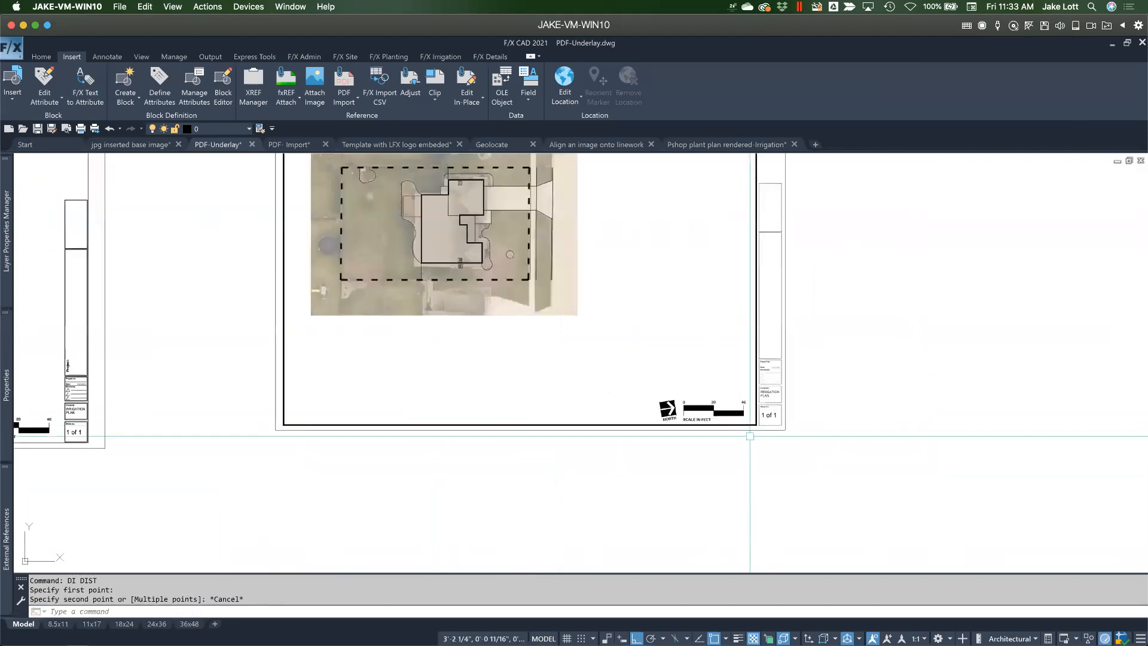
{"action": "left_click", "coordinate": [710, 410]}
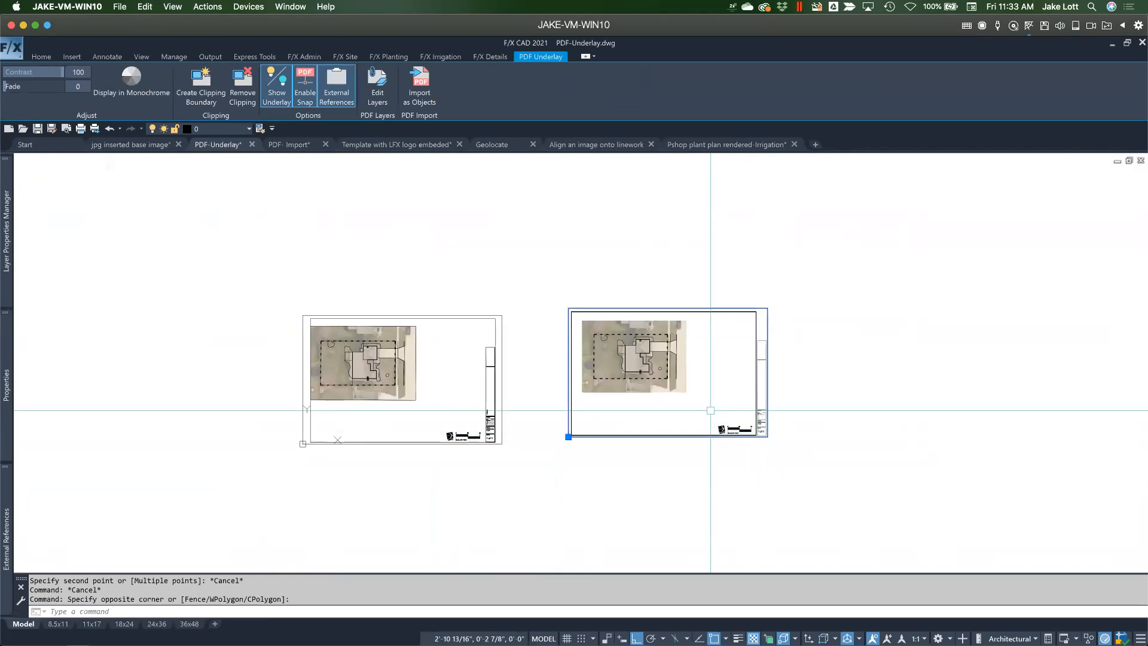
{"action": "key", "text": "Delete"}
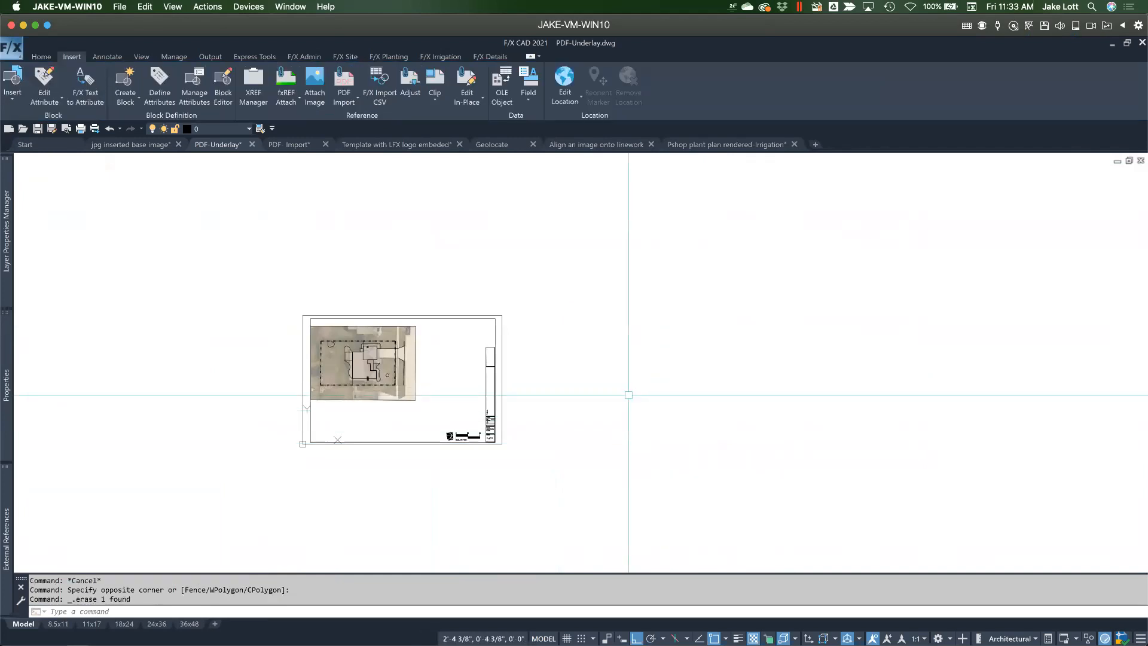
Check the drawing's length, angle and insertion scale units with the Units command, leaving them as they are
{"action": "scroll", "coordinate": [377, 422], "scroll_direction": "up", "scroll_amount": 2}
{"action": "mouse_move", "coordinate": [376, 421]}
{"action": "middle_mouse_down"}
{"action": "mouse_move", "coordinate": [397, 433]}
{"action": "mouse_move", "coordinate": [446, 426]}
{"action": "middle_mouse_up"}
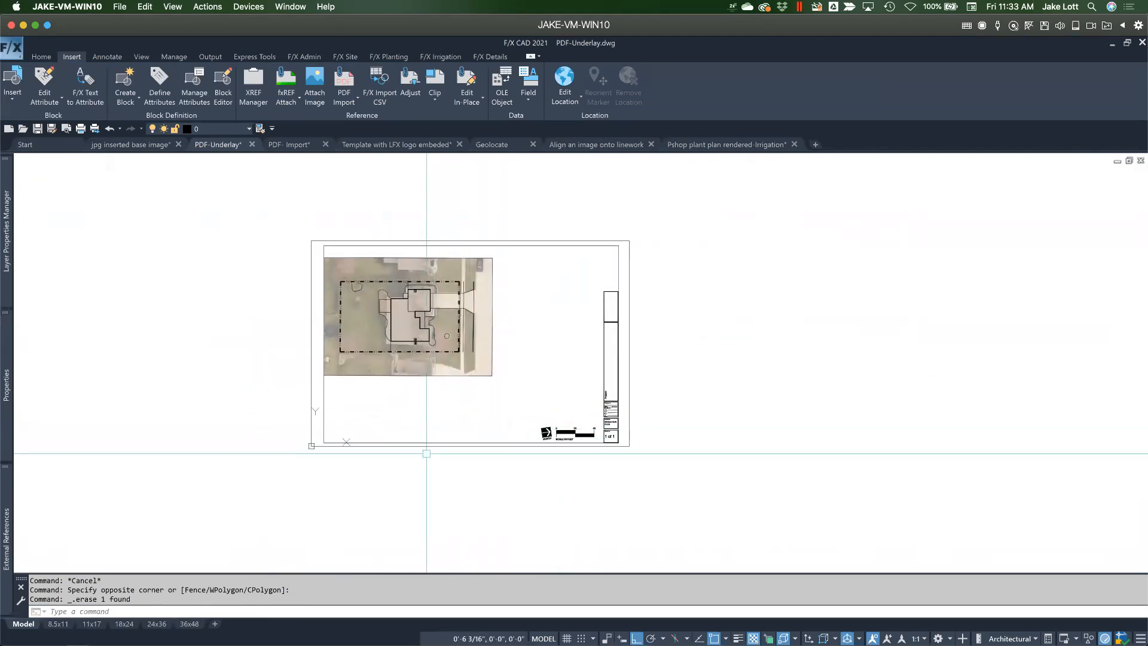
{"action": "type", "text": "UN"}
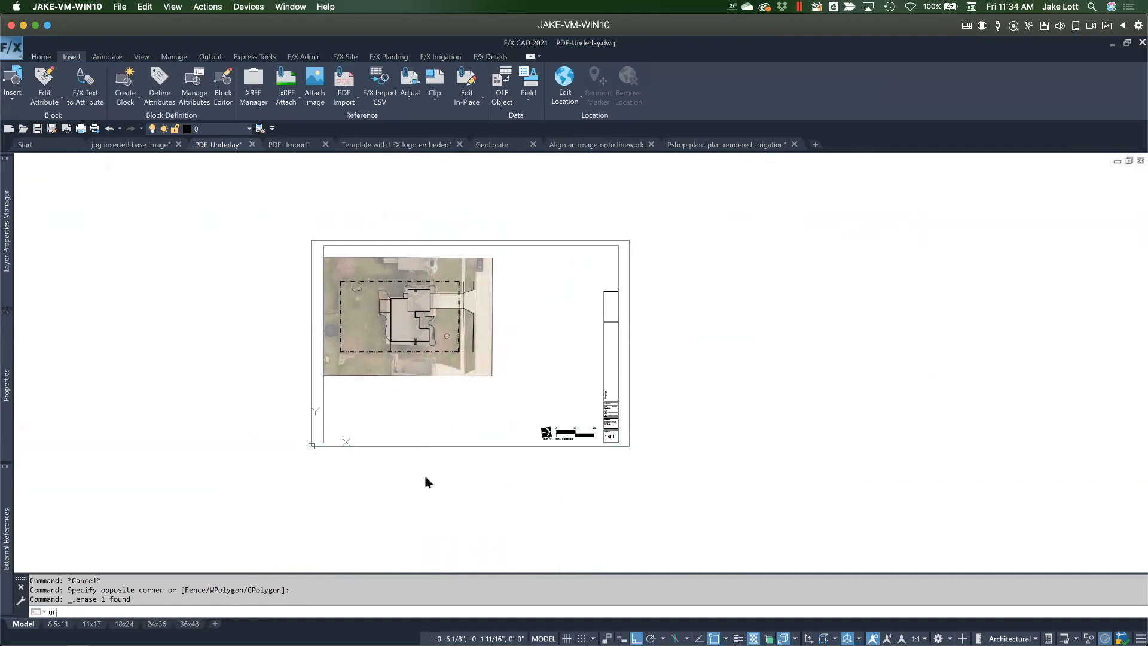
{"action": "key", "text": "Return"}
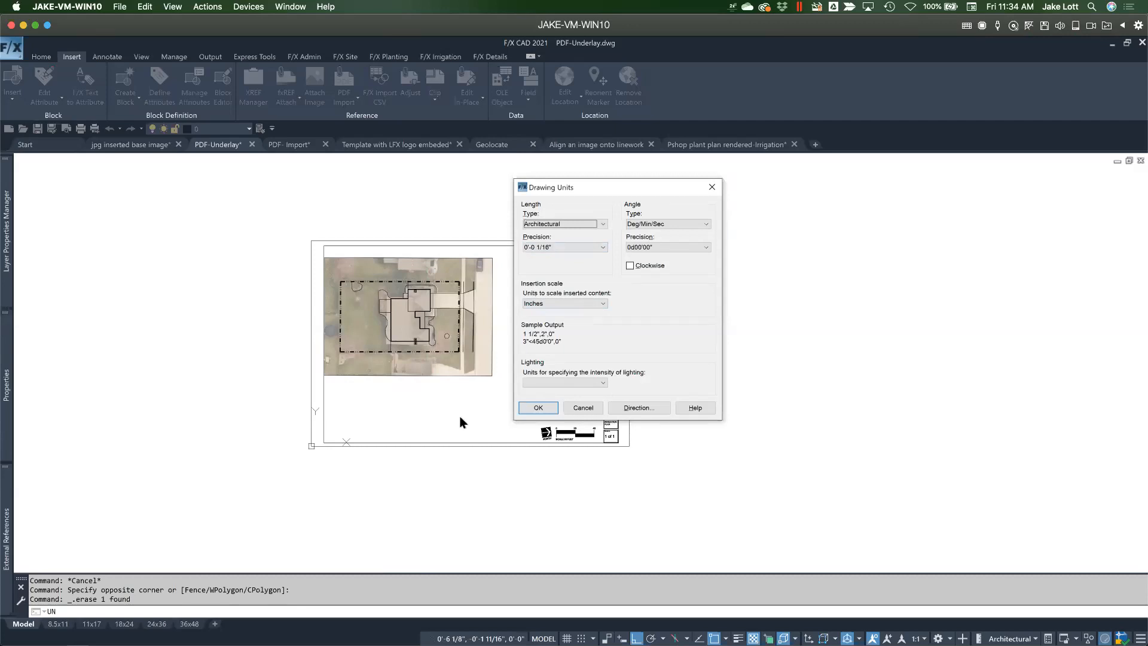
{"action": "key", "text": "Escape"}
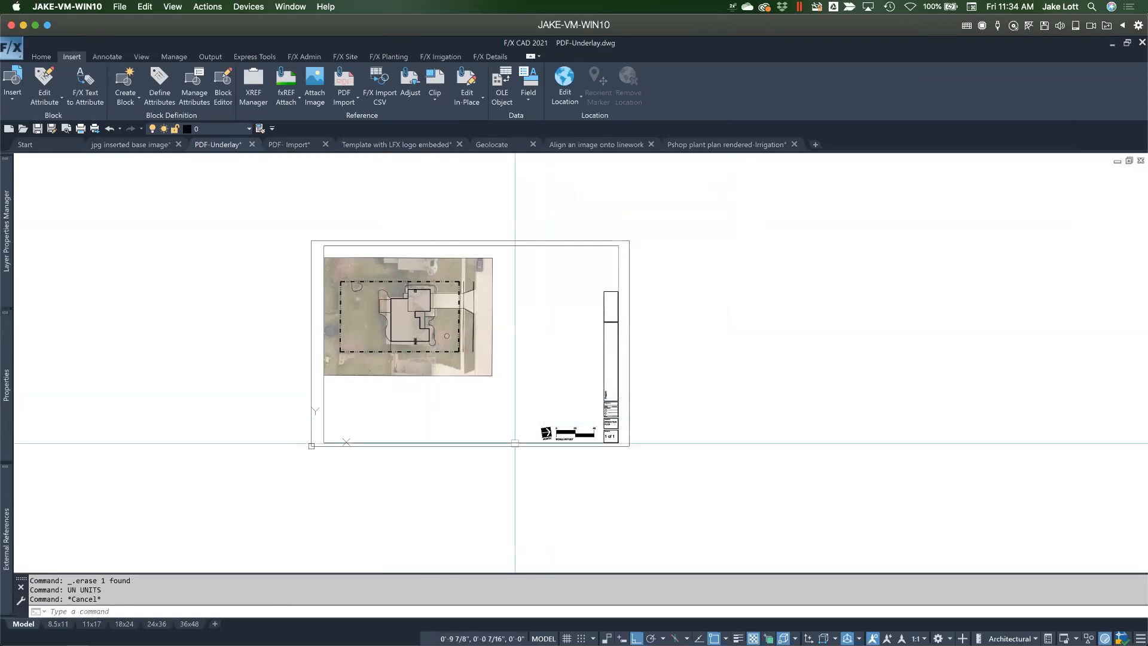
Examine the graphic scale bar on the vector PDF underlay and its size relative to the whole sheet
{"action": "scroll", "coordinate": [560, 441], "scroll_direction": "up", "scroll_amount": 4}
{"action": "scroll", "coordinate": [556, 435], "scroll_direction": "up", "scroll_amount": 4}
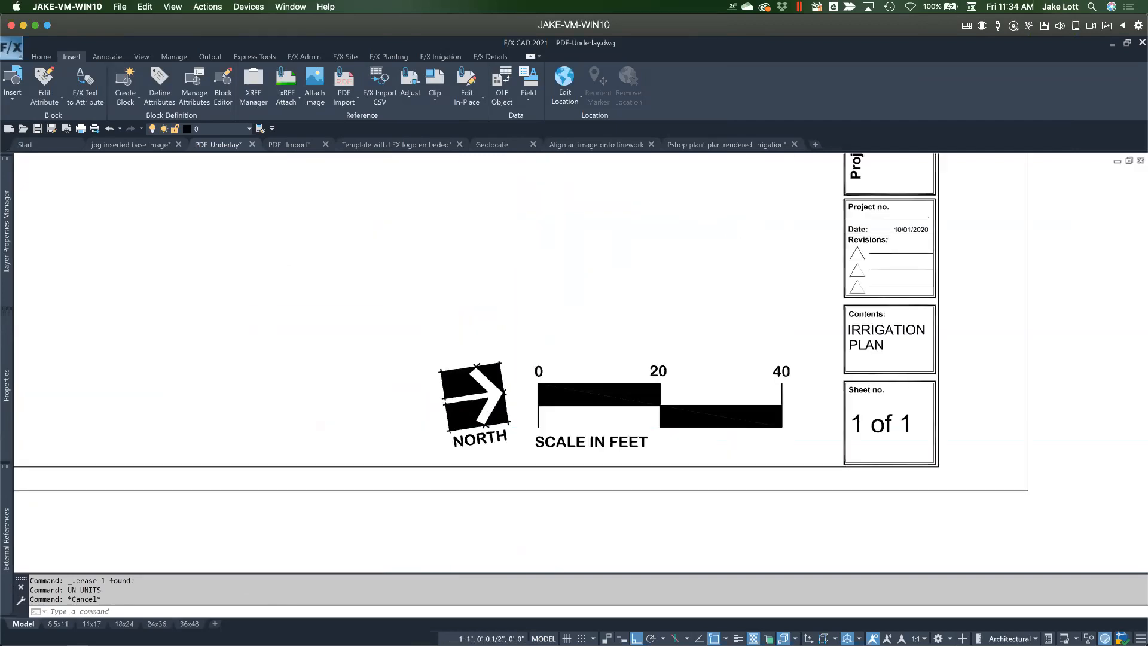
{"action": "scroll", "coordinate": [542, 425], "scroll_direction": "up", "scroll_amount": 2}
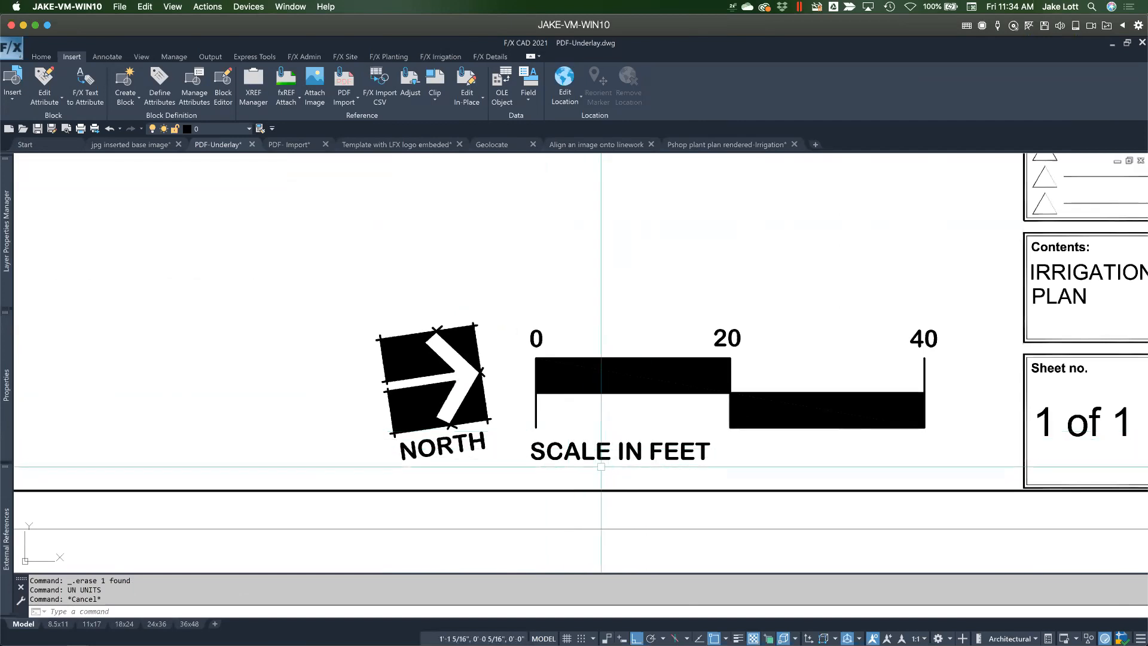
{"action": "scroll", "coordinate": [601, 466], "scroll_direction": "down", "scroll_amount": 4}
{"action": "scroll", "coordinate": [571, 472], "scroll_direction": "up", "scroll_amount": 2}
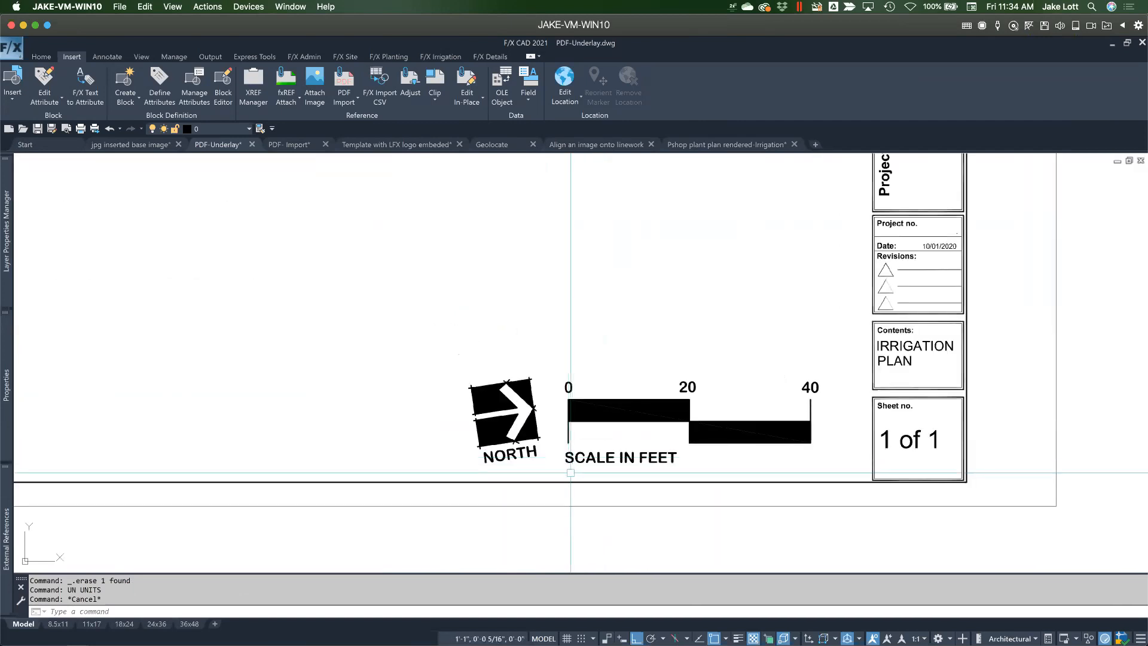
{"action": "scroll", "coordinate": [571, 473], "scroll_direction": "up", "scroll_amount": 2}
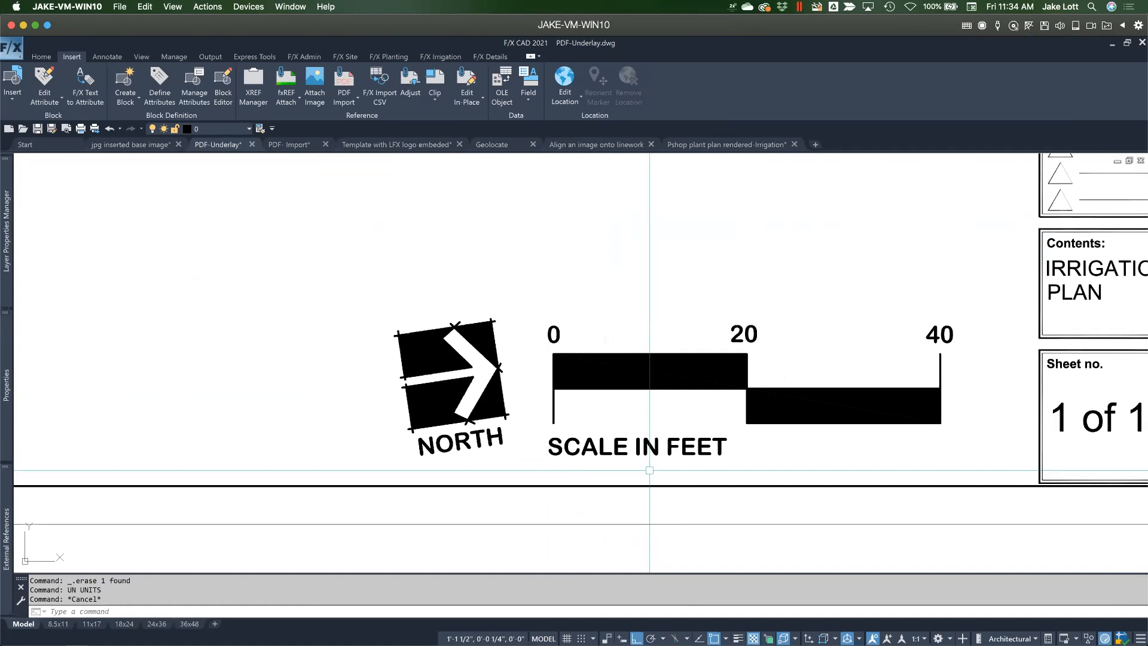
{"action": "scroll", "coordinate": [649, 470], "scroll_direction": "down", "scroll_amount": 5}
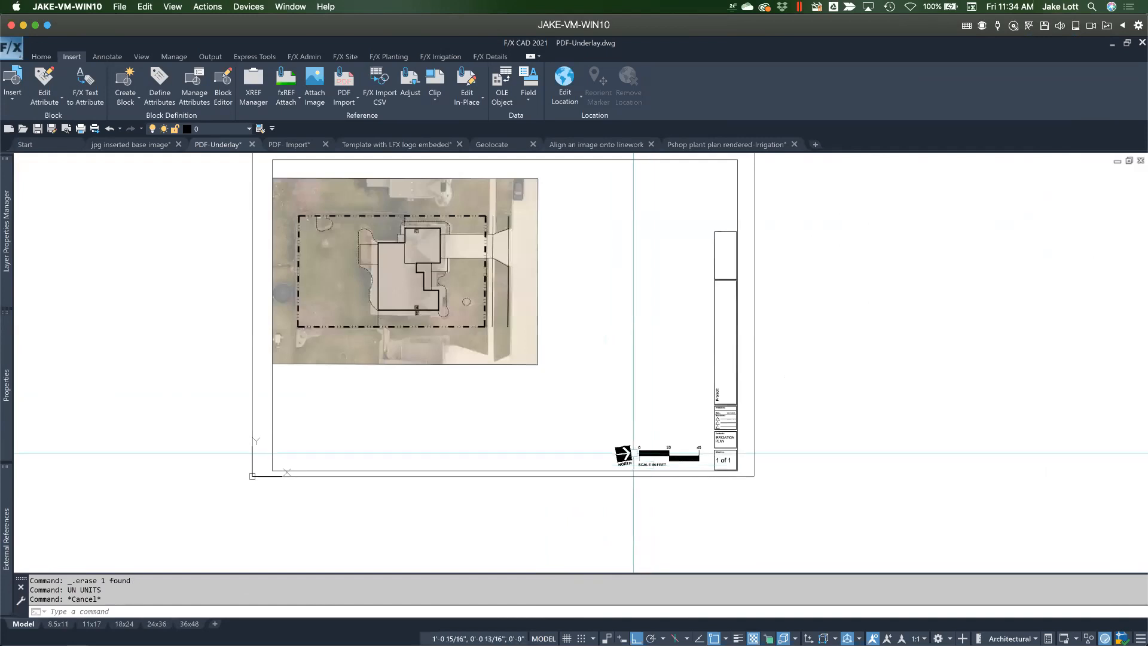
{"action": "scroll", "coordinate": [633, 453], "scroll_direction": "down", "scroll_amount": 4}
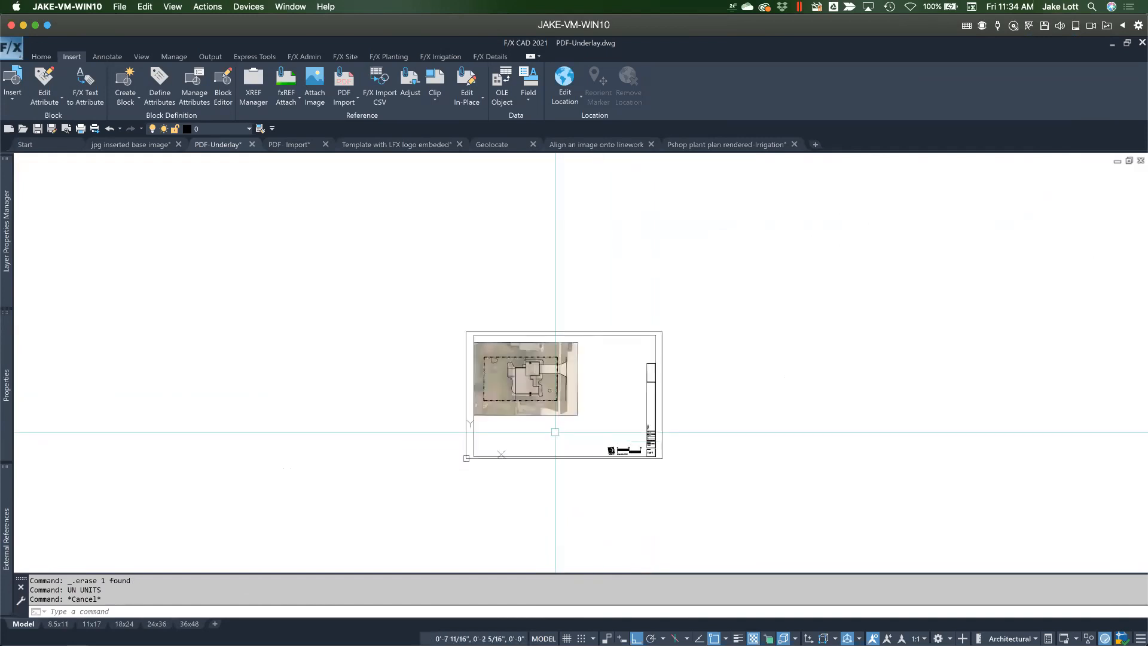
Scale the vector PDF underlay by reference from the scale bar's 0 end, using the 0-to-40 distance as reference and 40' as new length
{"action": "scroll", "coordinate": [752, 501], "scroll_direction": "up", "scroll_amount": 2}
{"action": "left_click", "coordinate": [753, 502]}
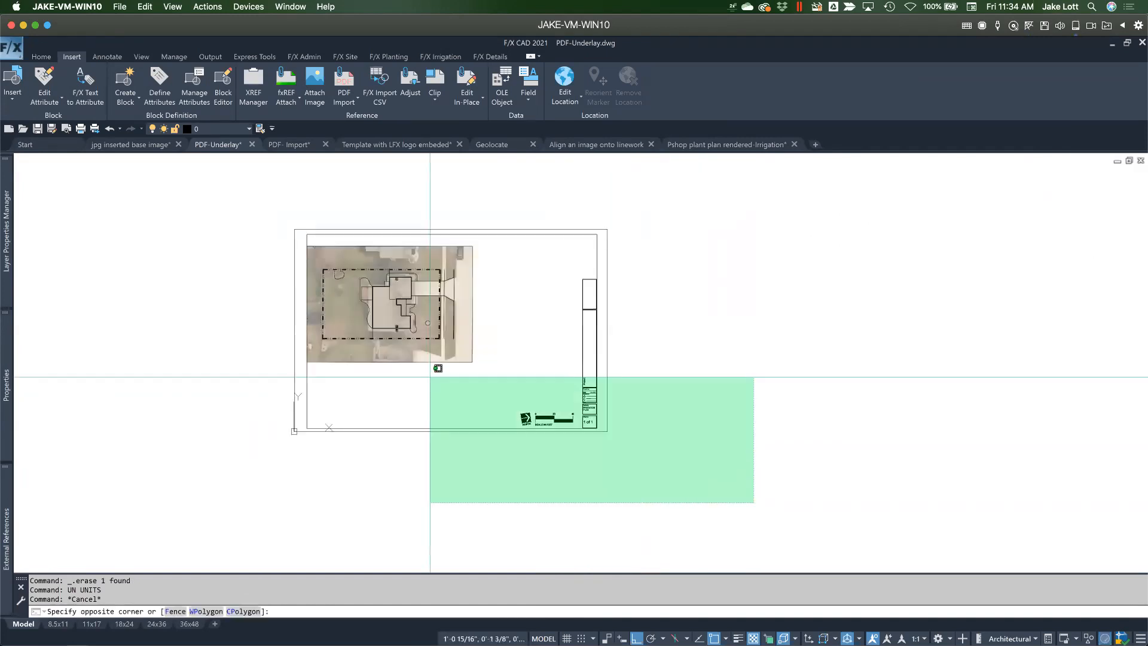
{"action": "left_click", "coordinate": [429, 377]}
{"action": "type", "text": "s"}
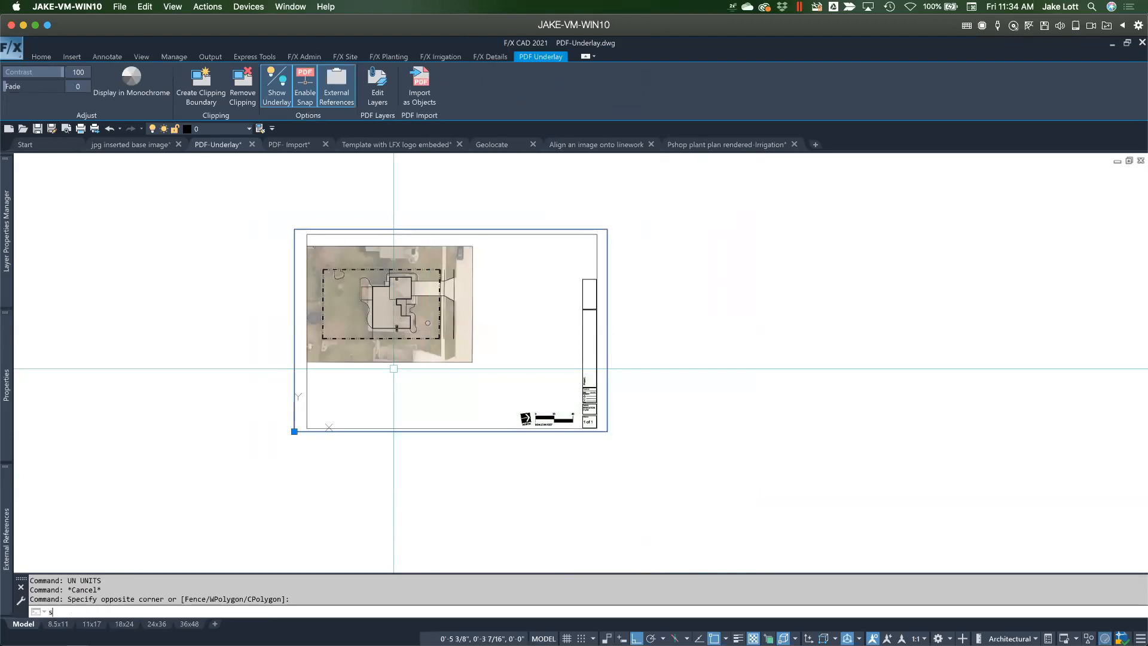
{"action": "type", "text": "c"}
{"action": "key", "text": "Return"}
{"action": "scroll", "coordinate": [522, 418], "scroll_direction": "up", "scroll_amount": 5}
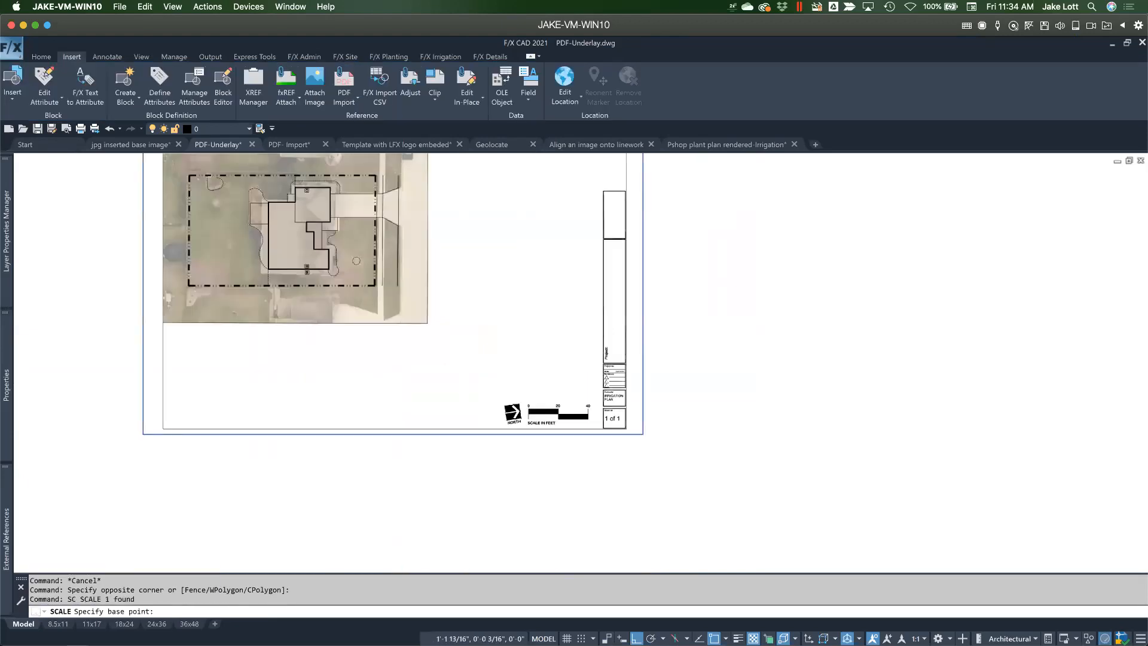
{"action": "left_click", "coordinate": [481, 404]}
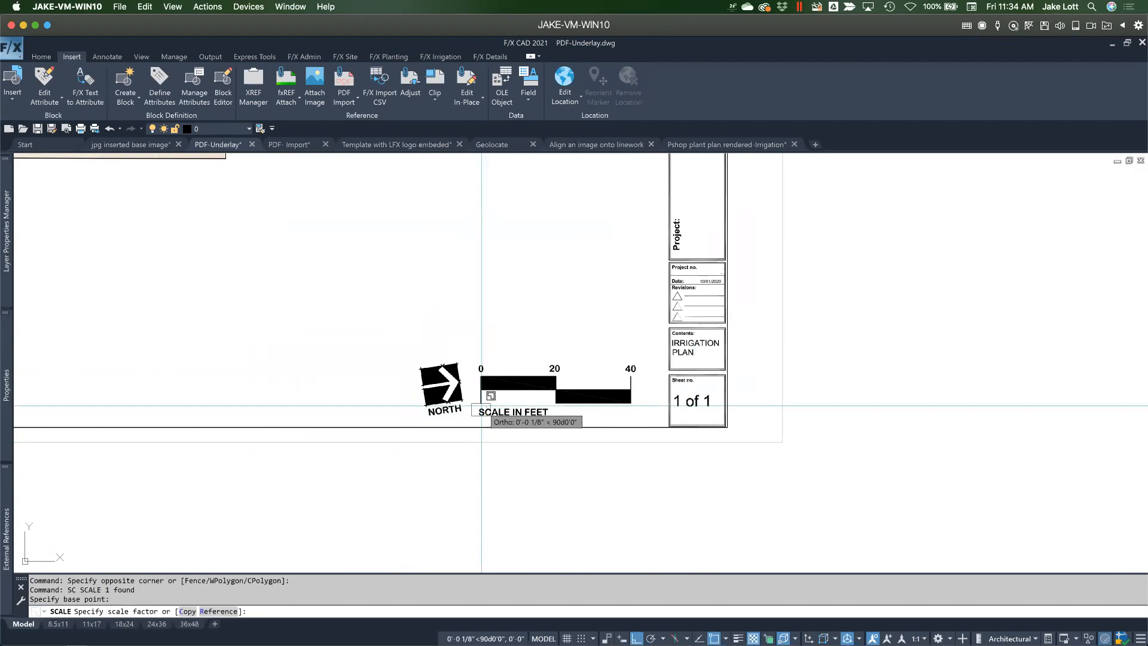
{"action": "type", "text": "r"}
{"action": "key", "text": "Return"}
{"action": "left_click", "coordinate": [482, 404]}
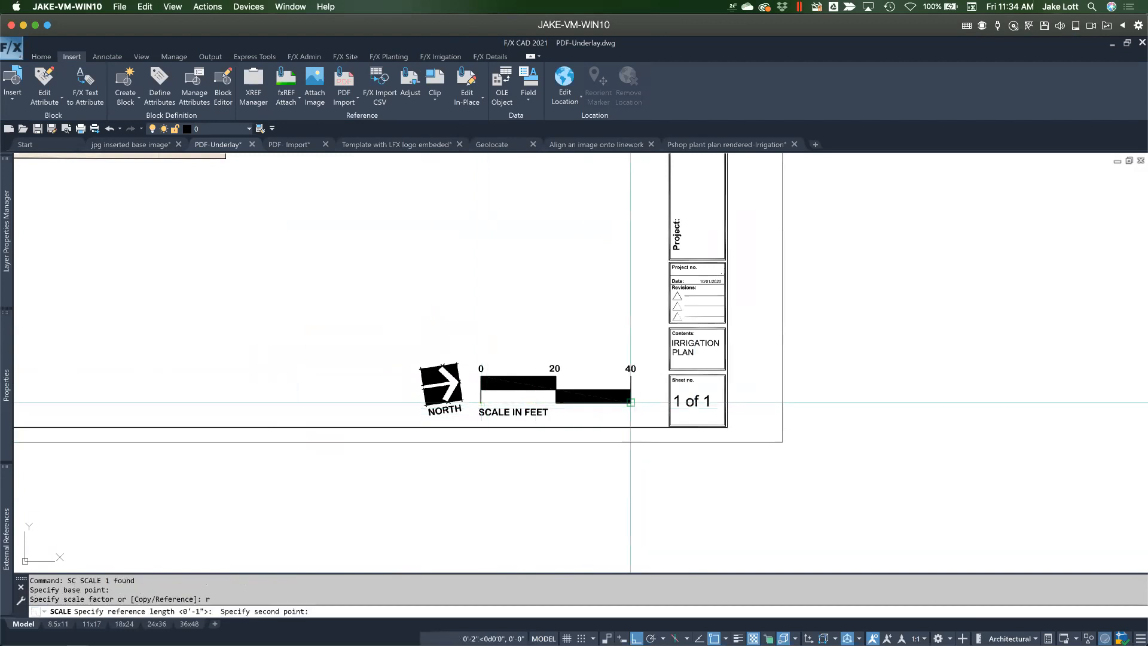
{"action": "left_click", "coordinate": [631, 404]}
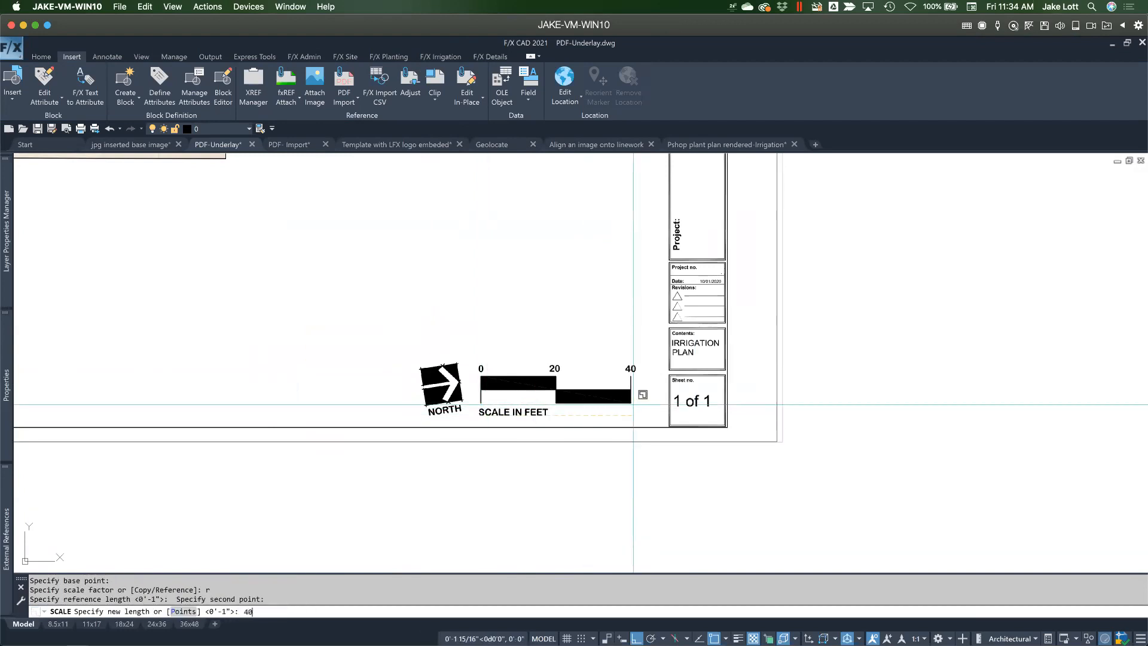
{"action": "key", "text": "Return"}
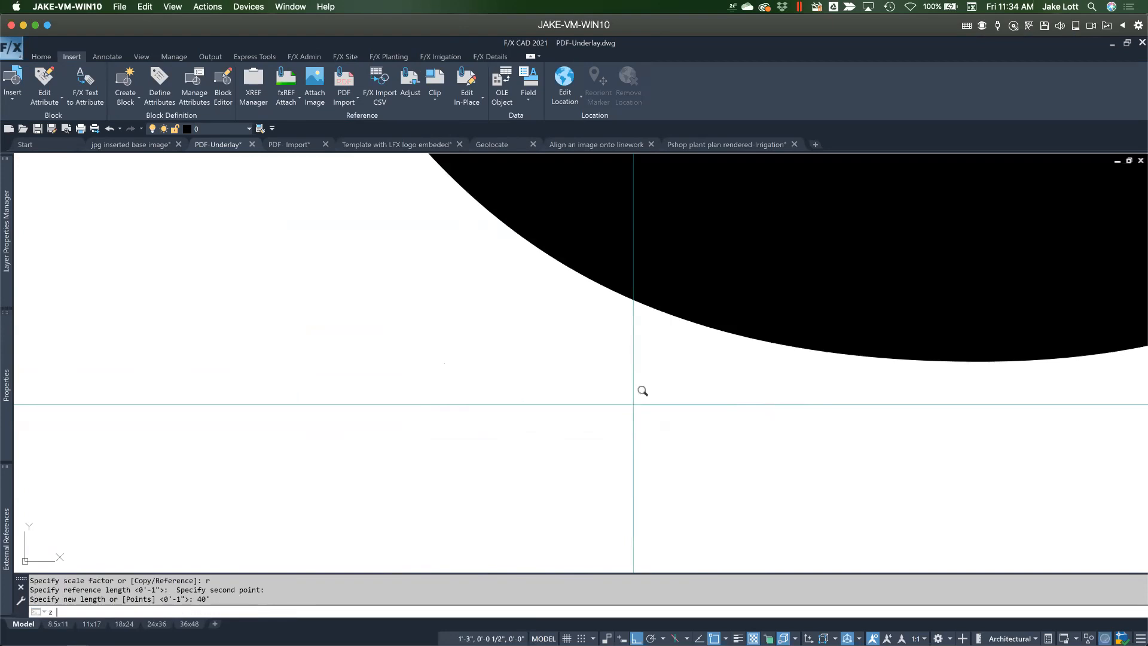
{"action": "type", "text": "z"}
{"action": "key", "text": "Return"}
{"action": "type", "text": "e"}
{"action": "key", "text": "Return"}
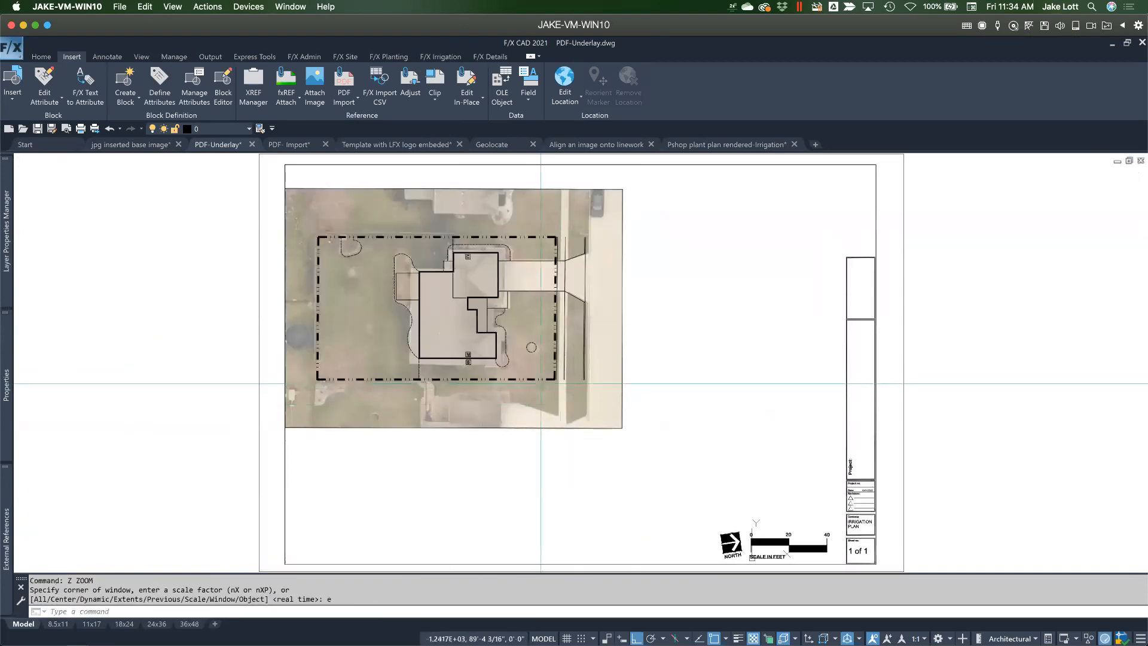
{"action": "middle_click_drag", "start_coordinate": [437, 361], "coordinate": [423, 432]}
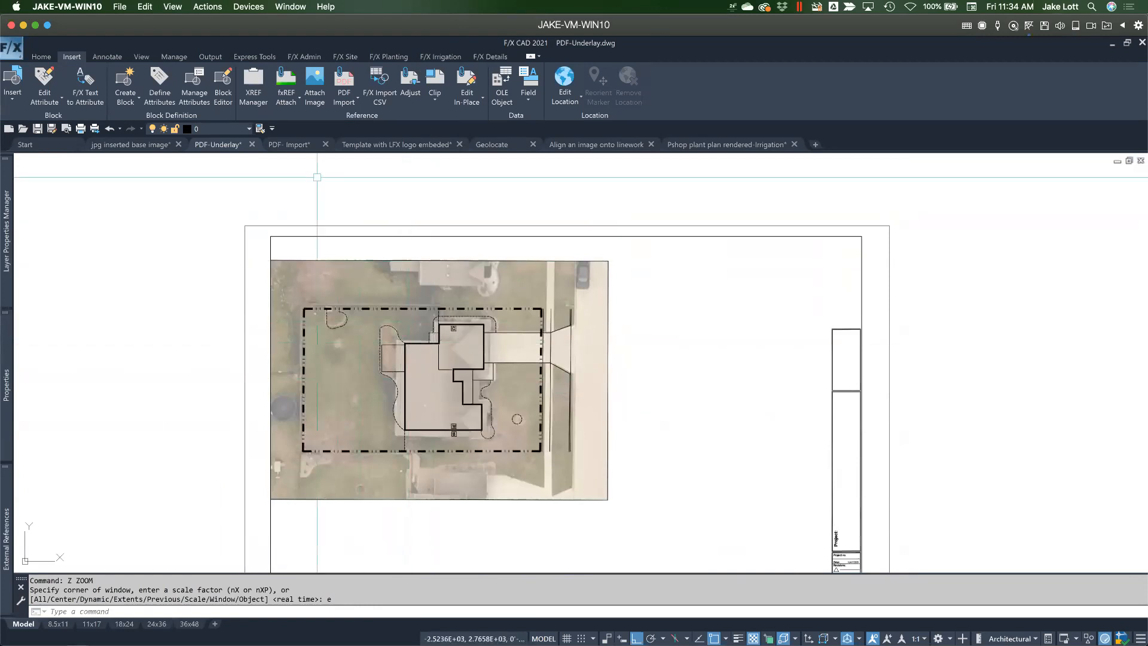
Switch to the model space of the PDF- Import drawing
{"action": "left_click", "coordinate": [296, 144]}
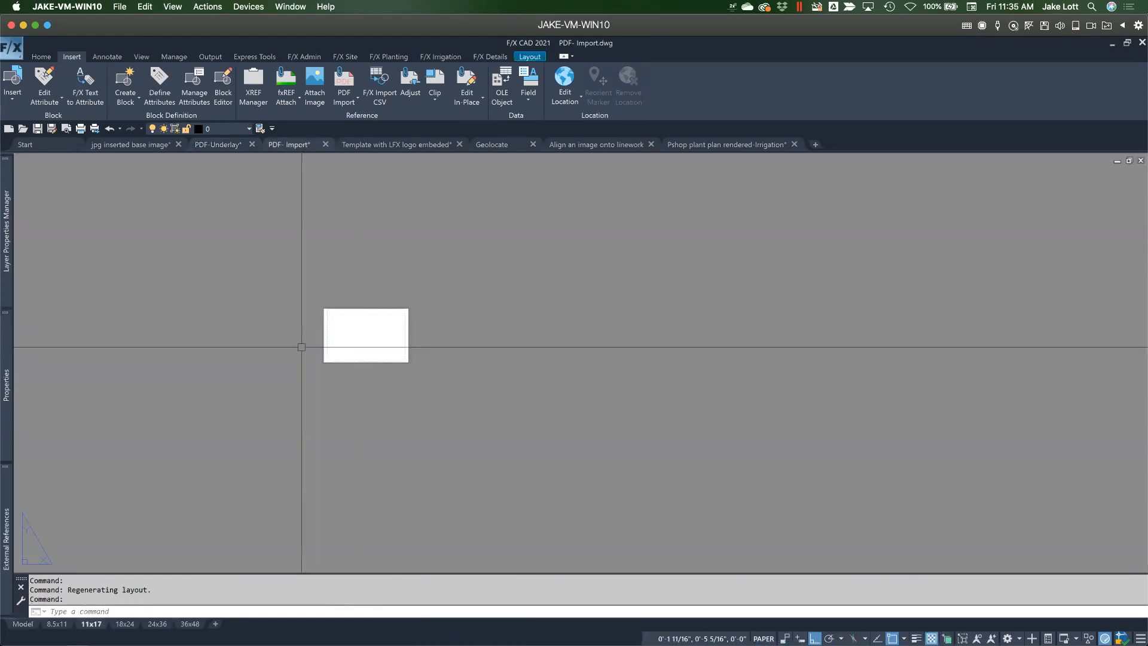
{"action": "left_click", "coordinate": [23, 624]}
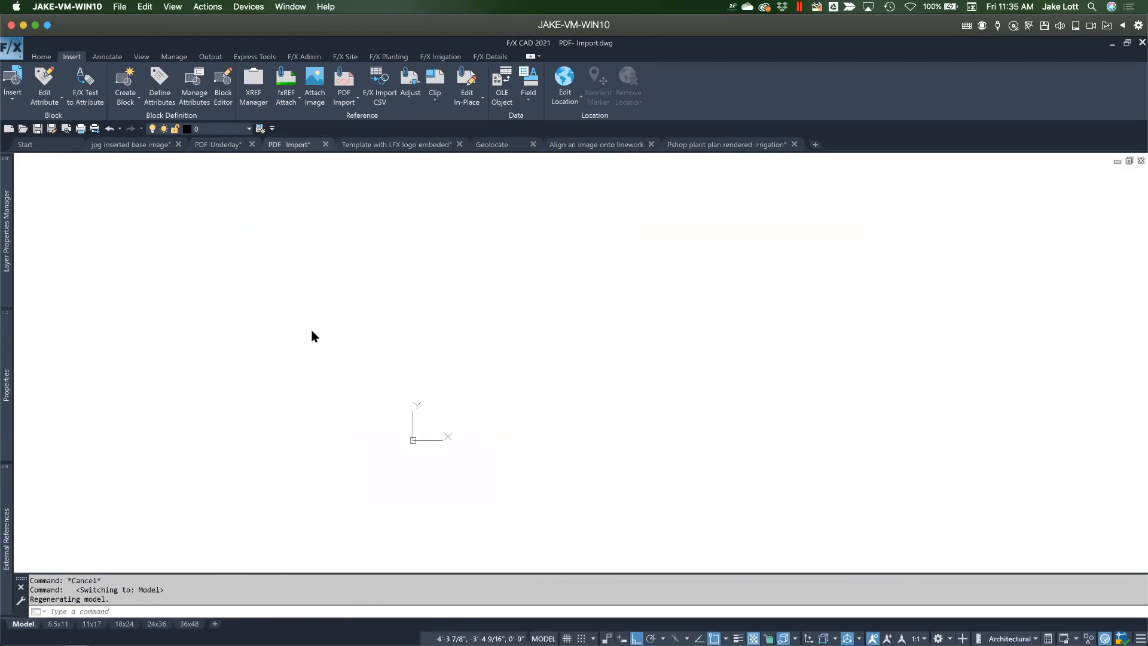
Try to import IRRIGATION BASEMAP -11 X 17.pdf at scale 1 with vector geometry and TrueType text
{"action": "left_click", "coordinate": [346, 105]}
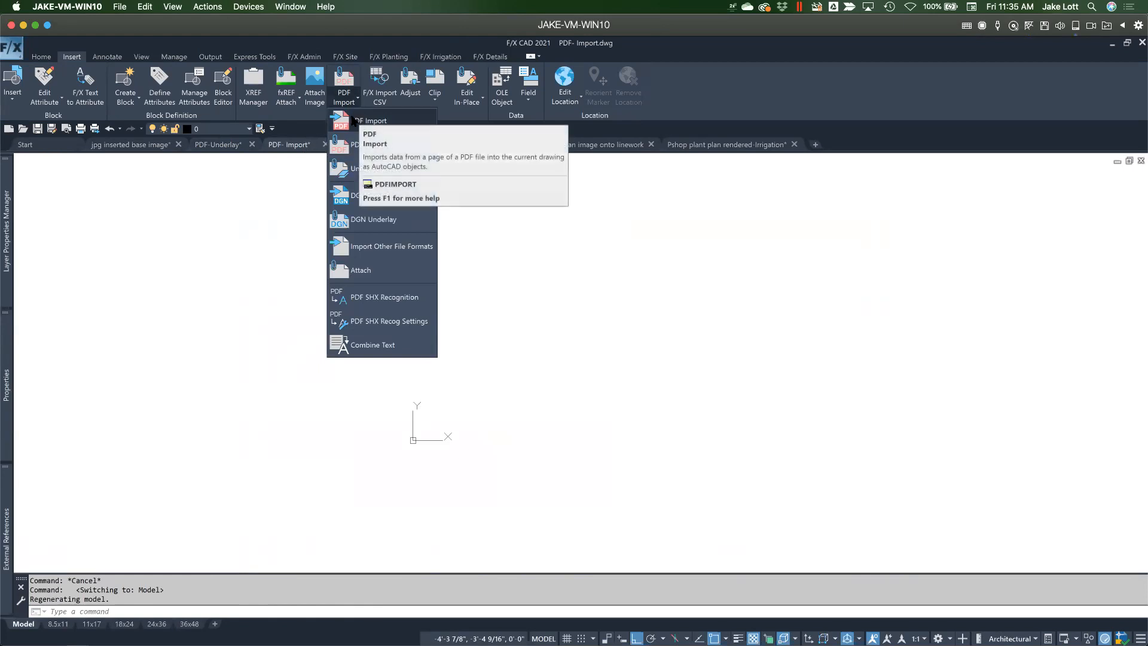
{"action": "left_click", "coordinate": [355, 122]}
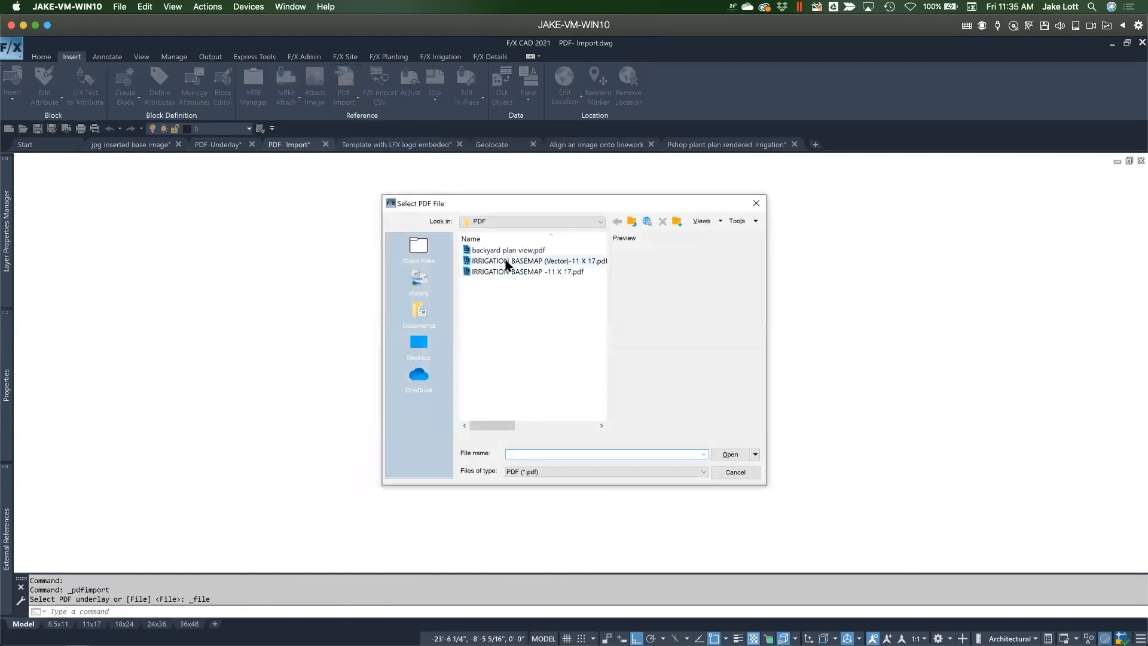
{"action": "left_click", "coordinate": [505, 263]}
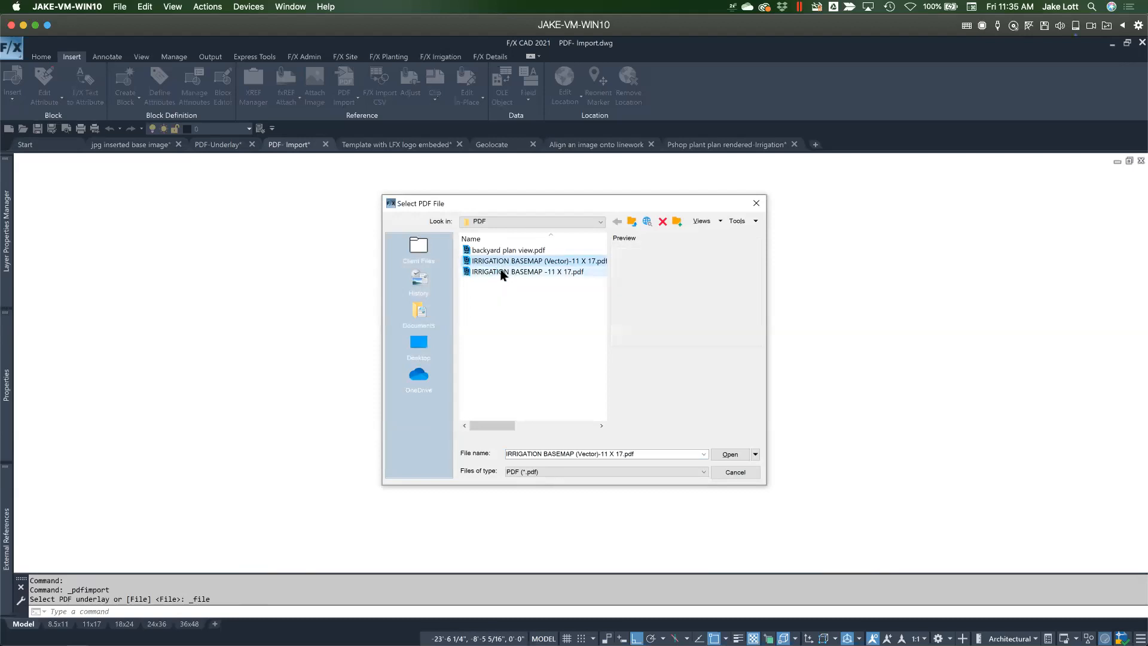
{"action": "left_click", "coordinate": [501, 273]}
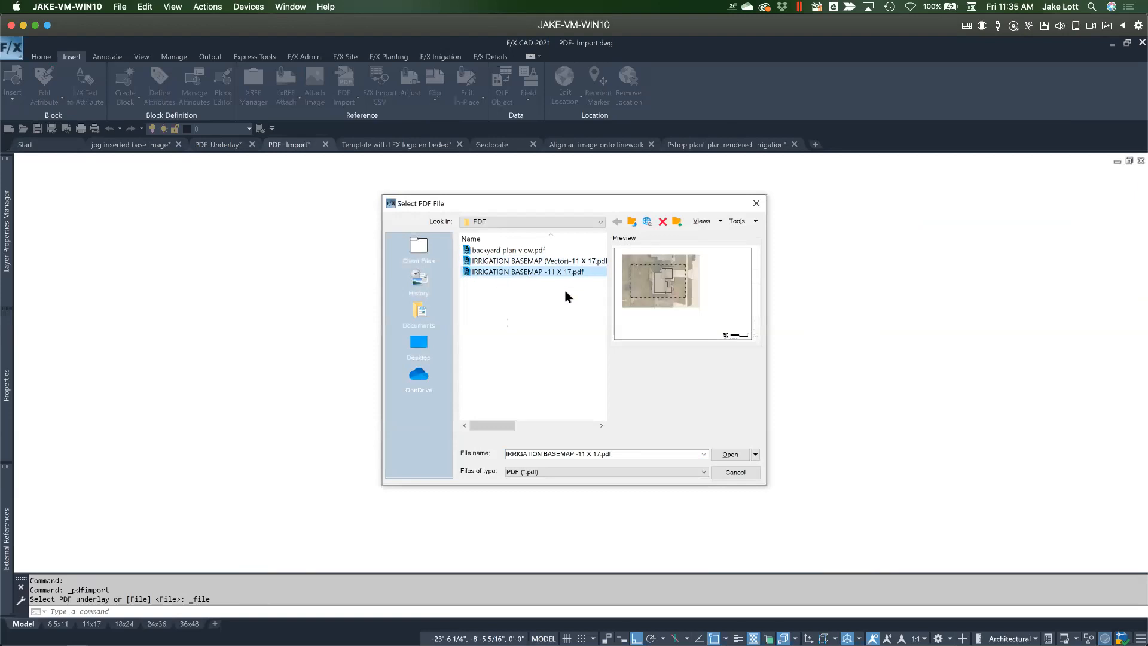
{"action": "left_click", "coordinate": [727, 455]}
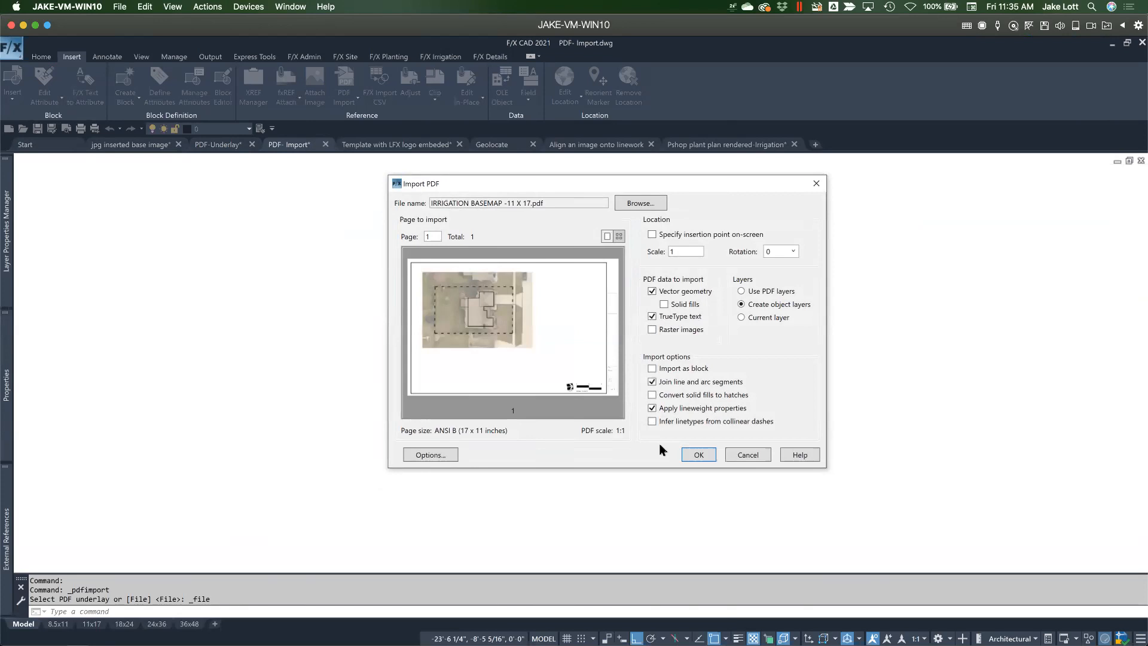
{"action": "left_click", "coordinate": [694, 453]}
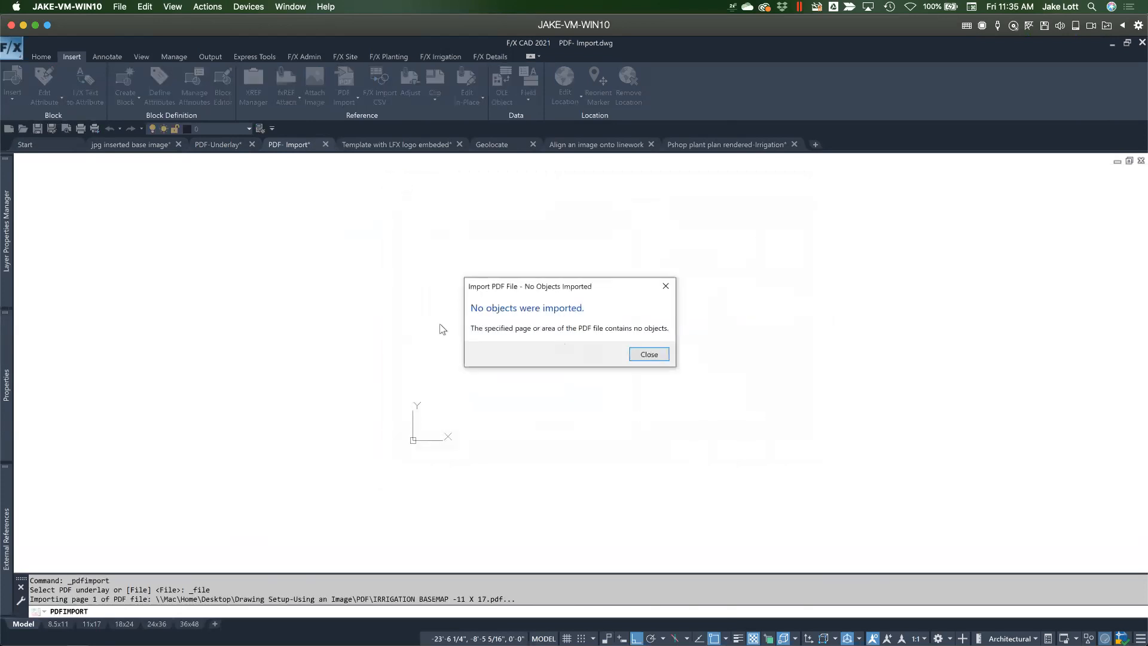
{"action": "left_click", "coordinate": [649, 354]}
{"action": "key", "text": "Return"}
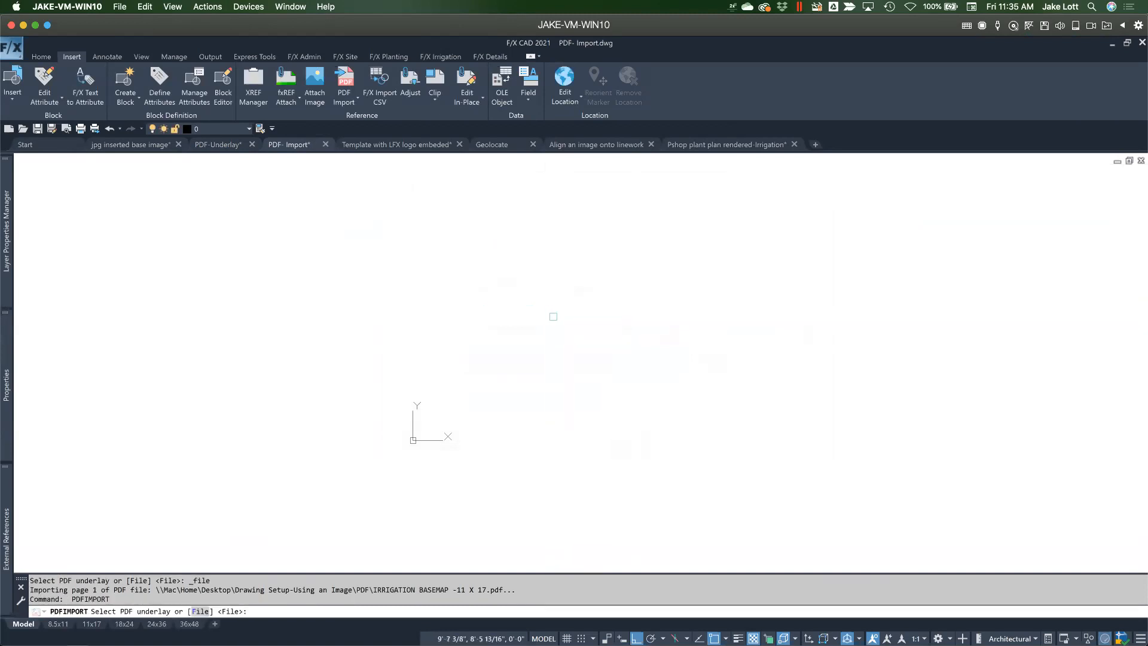
{"action": "key", "text": "Escape"}
{"action": "left_click", "coordinate": [344, 78]}
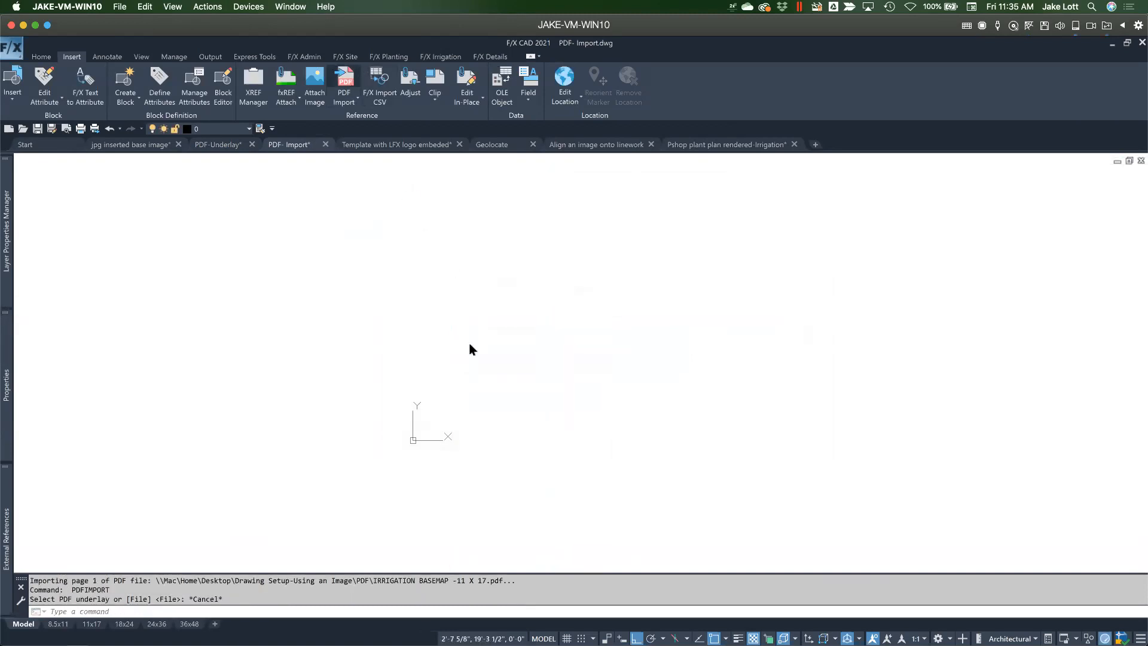
{"action": "double_click", "coordinate": [490, 272]}
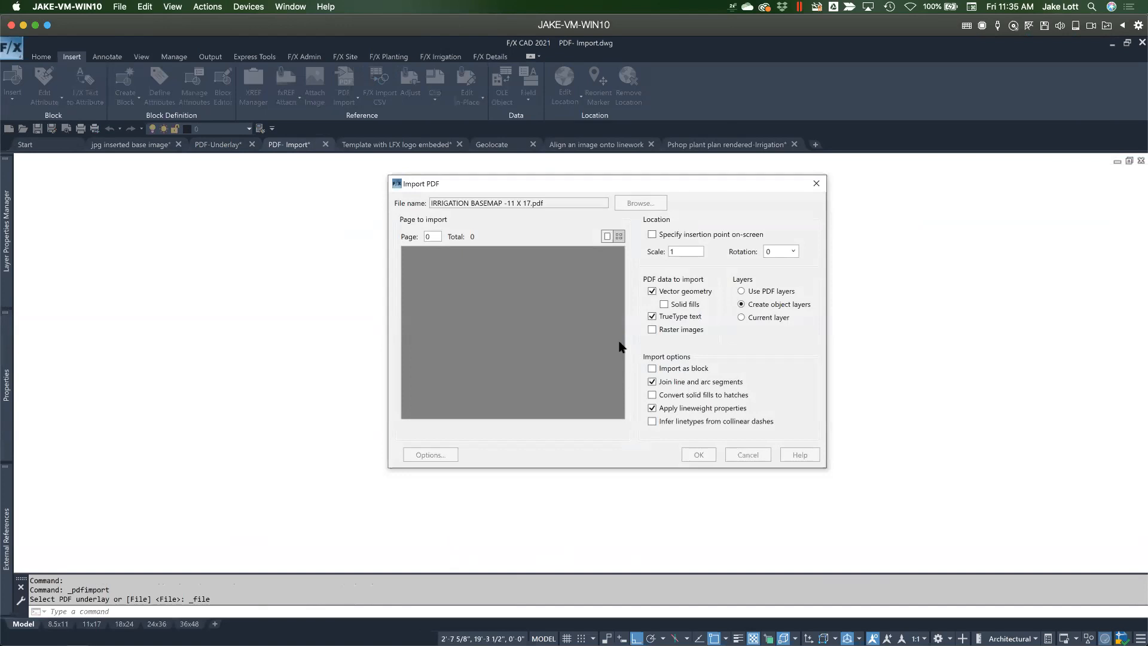
{"action": "left_click", "coordinate": [652, 330]}
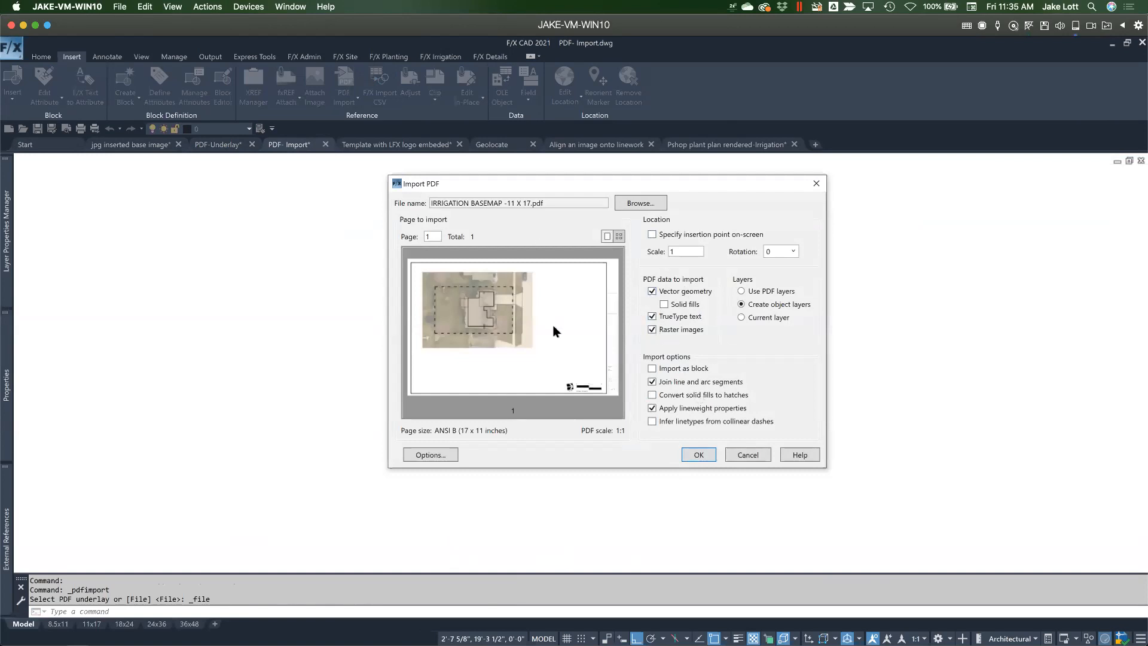
{"action": "key", "text": "Escape"}
Import IRRIGATION BASEMAP (Vector)-11 X 17.pdf at scale 1 with vector geometry, TrueType text and raster images, leaving out solid fills
{"action": "left_click", "coordinate": [345, 84]}
{"action": "left_click", "coordinate": [475, 260]}
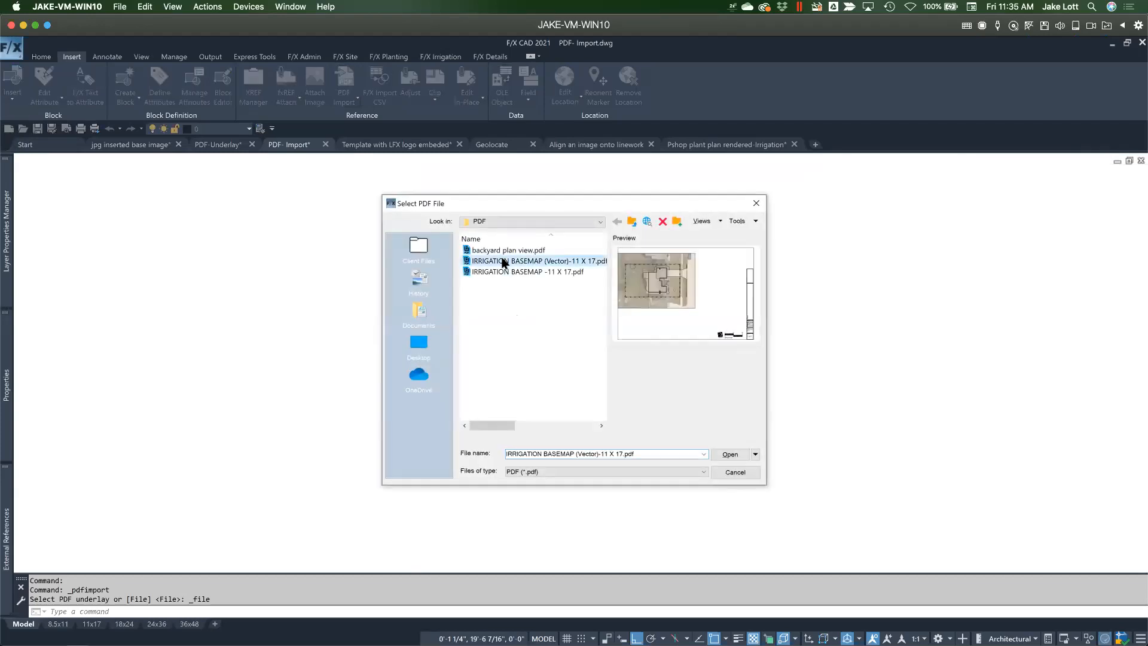
{"action": "left_click", "coordinate": [723, 455]}
{"action": "left_click", "coordinate": [652, 330]}
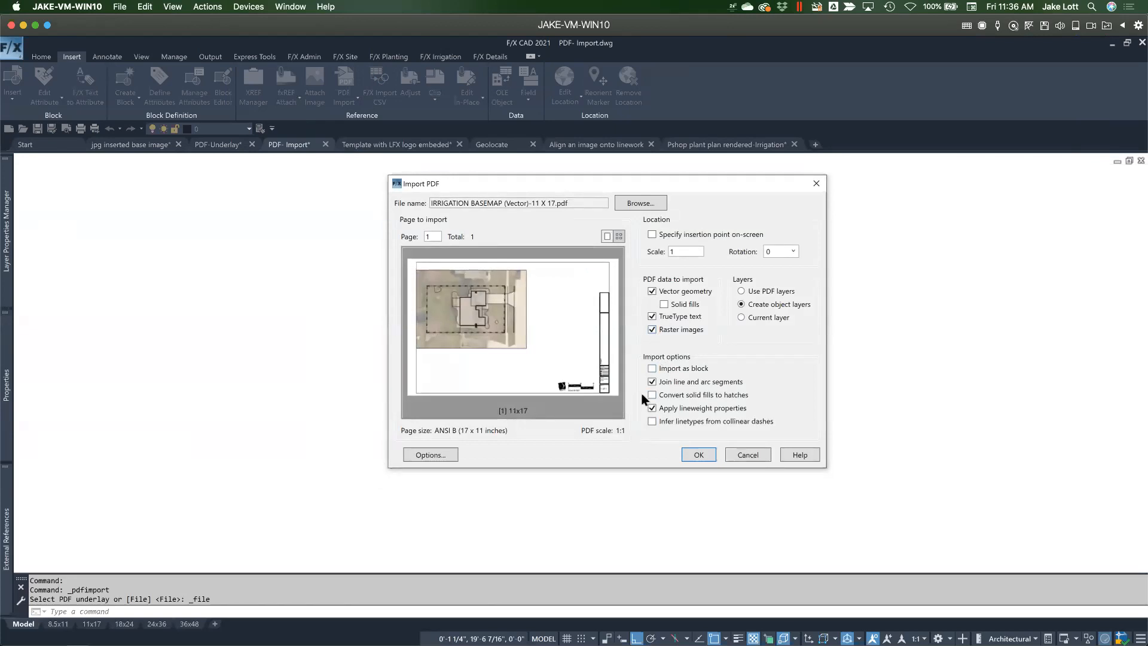
{"action": "left_click", "coordinate": [652, 330]}
{"action": "left_click", "coordinate": [652, 331]}
{"action": "left_click", "coordinate": [664, 308]}
{"action": "left_click", "coordinate": [664, 305]}
{"action": "left_click", "coordinate": [664, 306]}
{"action": "left_click", "coordinate": [664, 304]}
{"action": "left_click", "coordinate": [695, 456]}
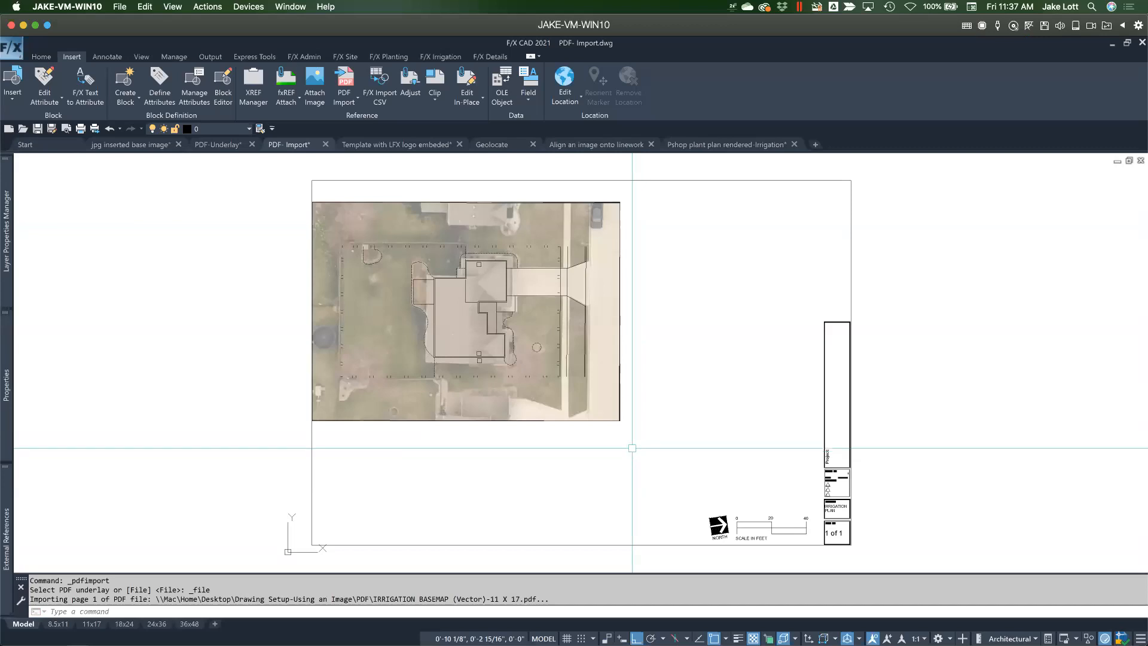
Select areas of the imported PDF content to check which objects are editable linework, clearing the selection each time
{"action": "left_click", "coordinate": [292, 321]}
{"action": "left_click", "coordinate": [595, 410]}
{"action": "left_click", "coordinate": [277, 225]}
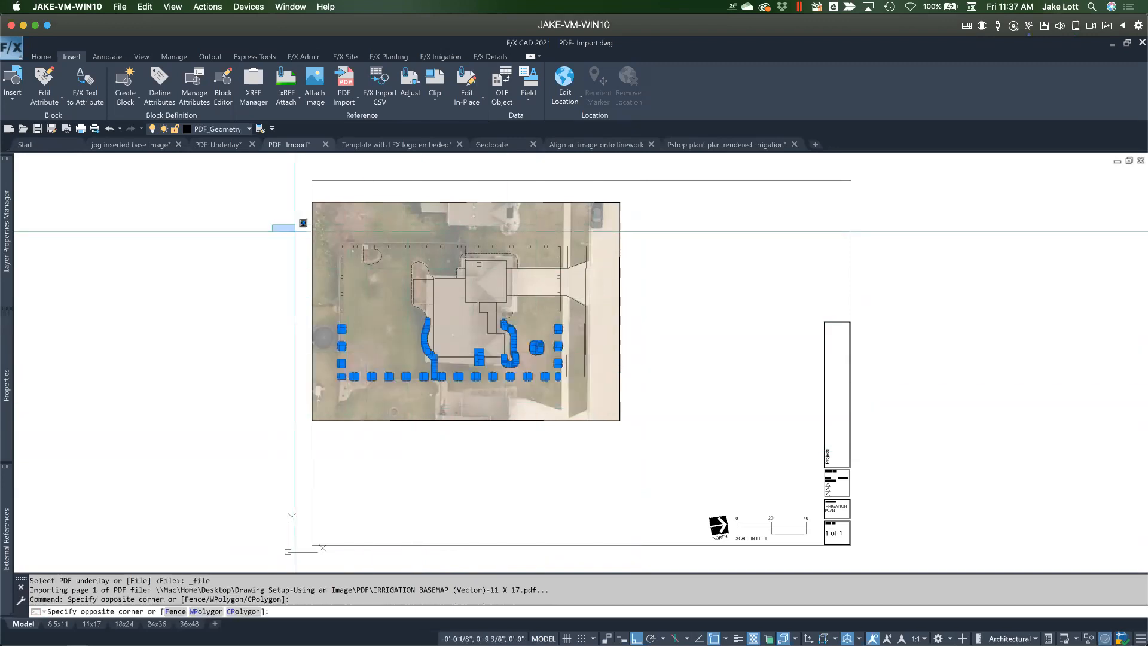
{"action": "key", "text": "Escape"}
{"action": "left_click", "coordinate": [392, 154]}
{"action": "left_click", "coordinate": [519, 357]}
{"action": "key", "text": "Escape"}
Erase the rectangular outline around the imported aerial image
{"action": "left_click", "coordinate": [620, 316]}
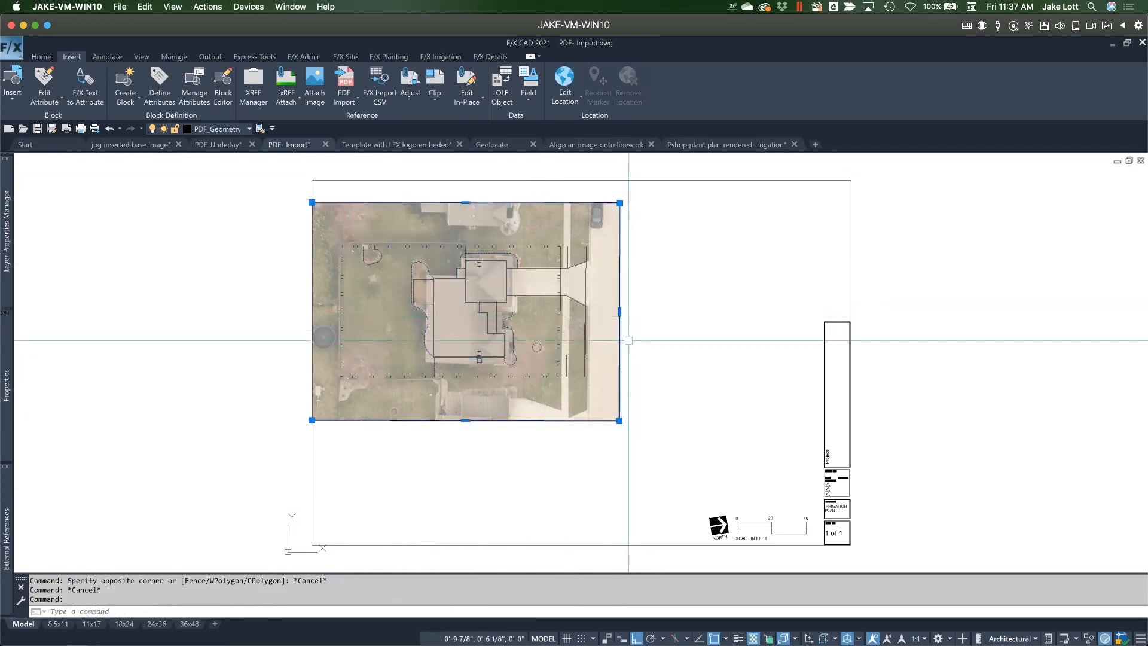
{"action": "key", "text": "Delete"}
Try moving the aerial image horizontally away from the imported linework, and undo the move
{"action": "left_click", "coordinate": [625, 338]}
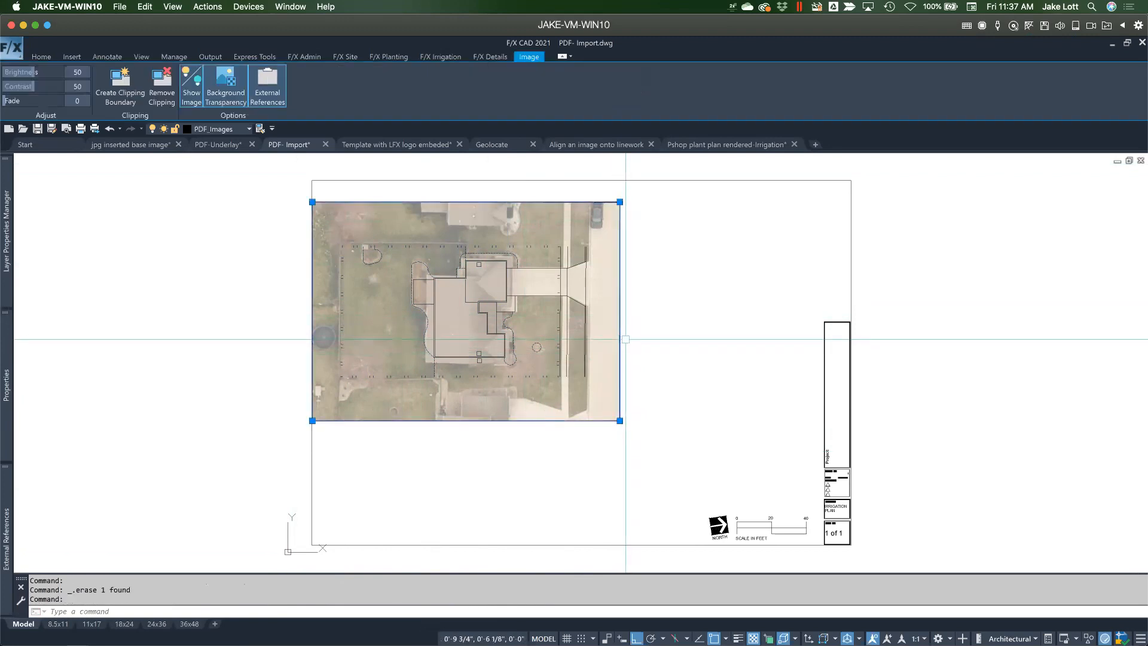
{"action": "type", "text": "m"}
{"action": "key", "text": "Return"}
{"action": "left_click", "coordinate": [621, 360]}
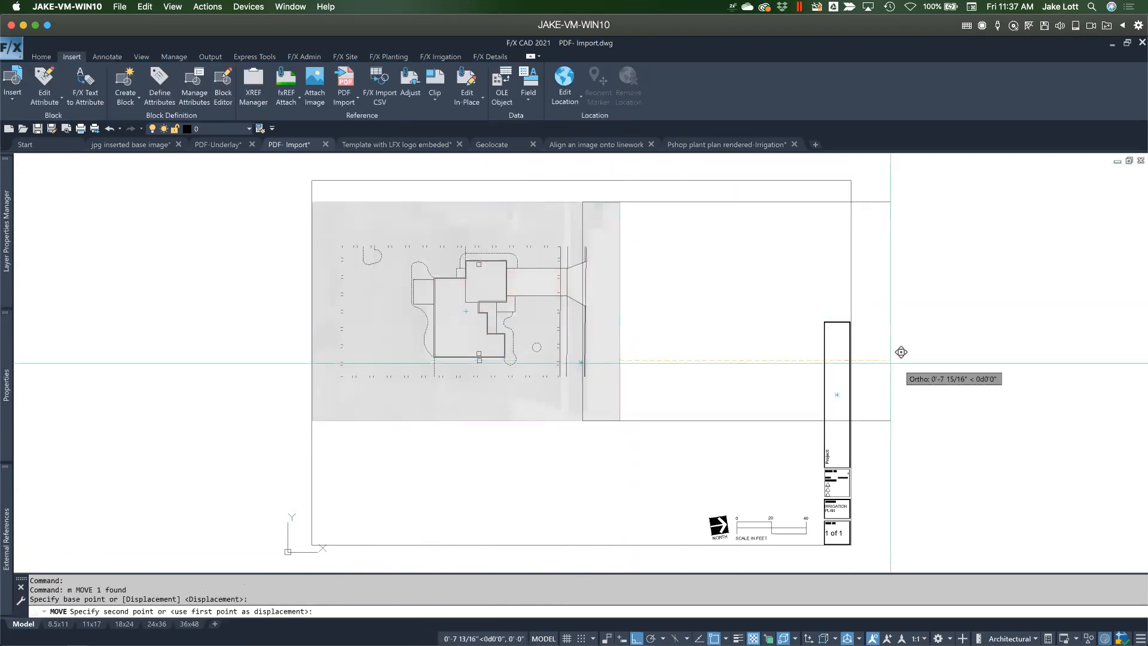
{"action": "left_click", "coordinate": [901, 352]}
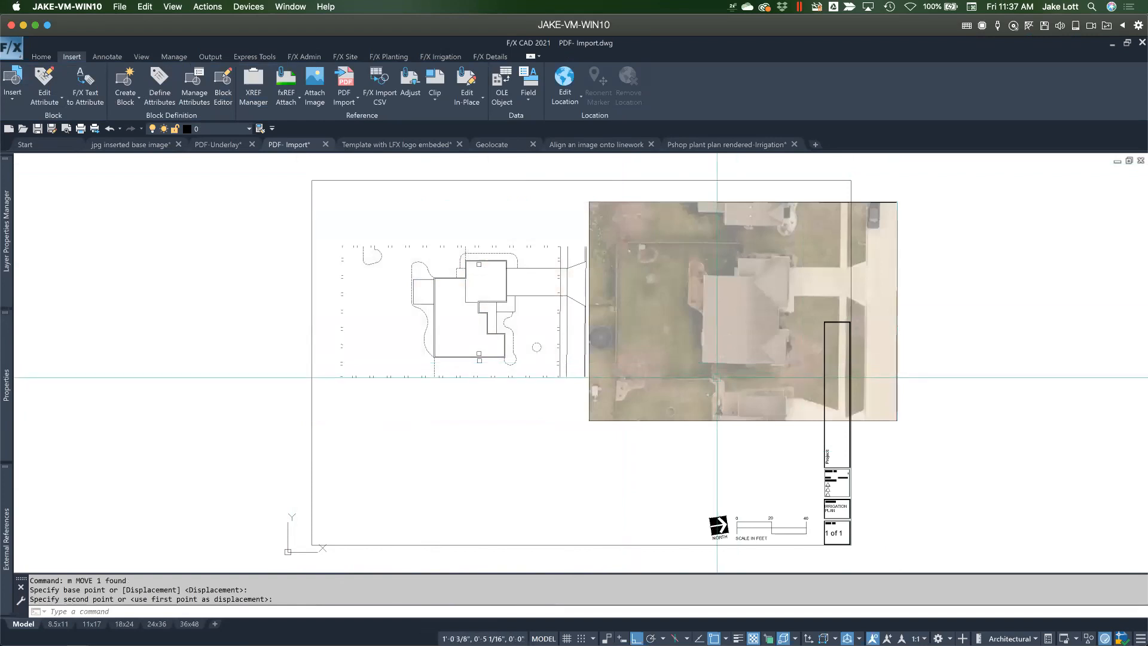
{"action": "key", "text": "ctrl+z"}
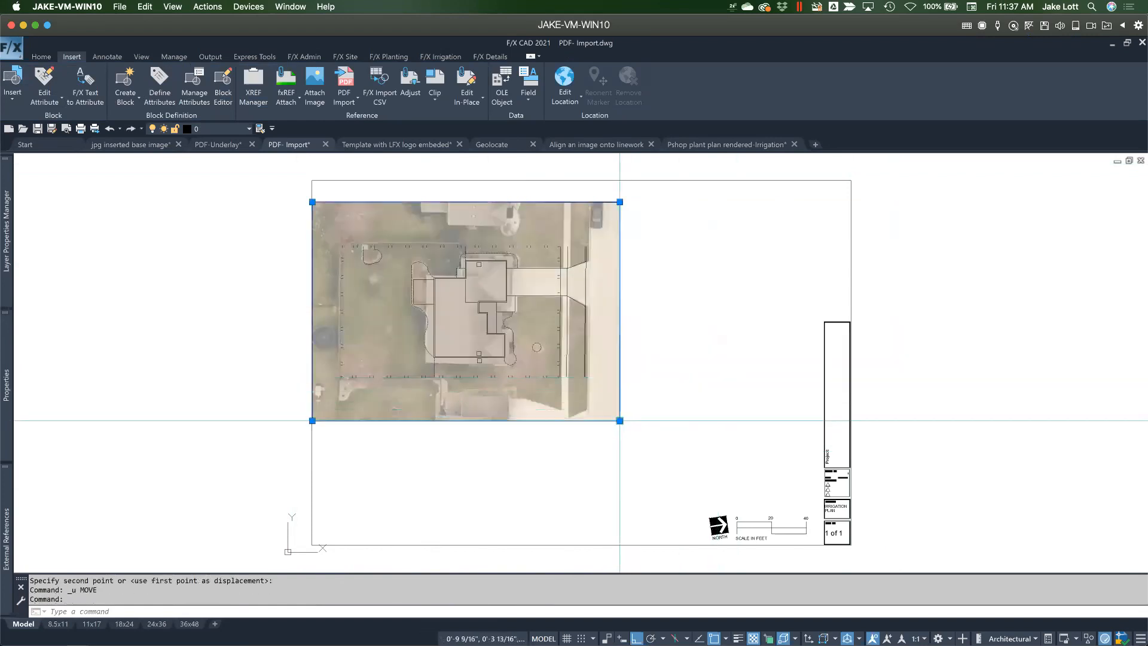
{"action": "key", "text": "Escape"}
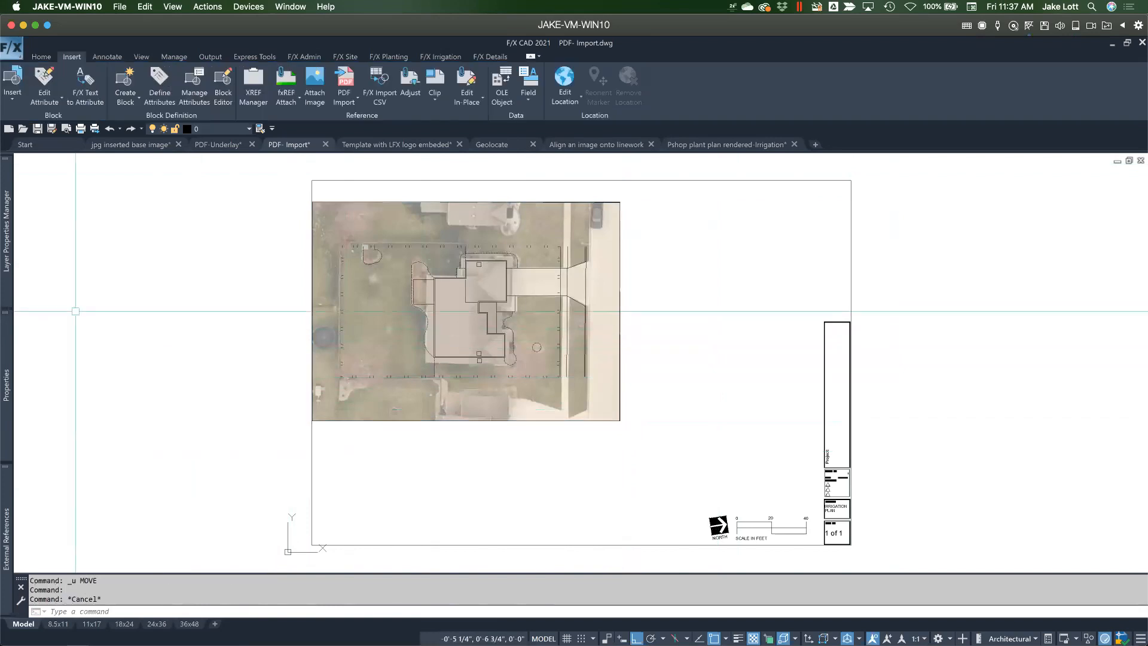
Select the linework along the house's lower side and examine its individual segments up close, leaving nothing selected
{"action": "mouse_move", "coordinate": [8, 250]}
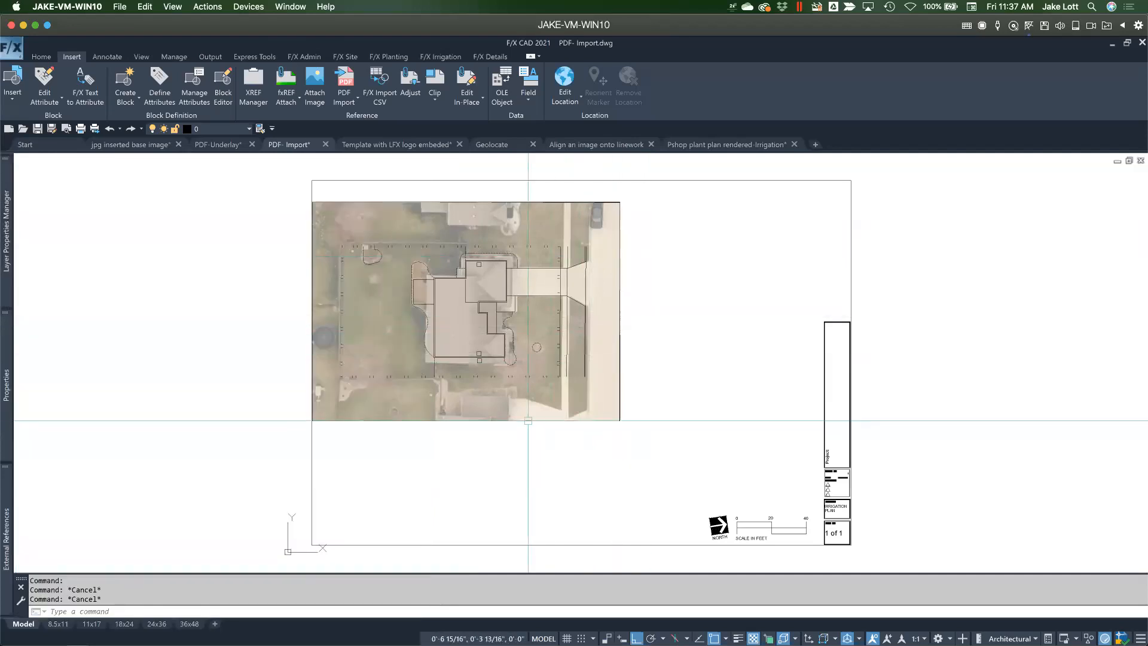
{"action": "left_click", "coordinate": [400, 318]}
{"action": "left_click", "coordinate": [525, 411]}
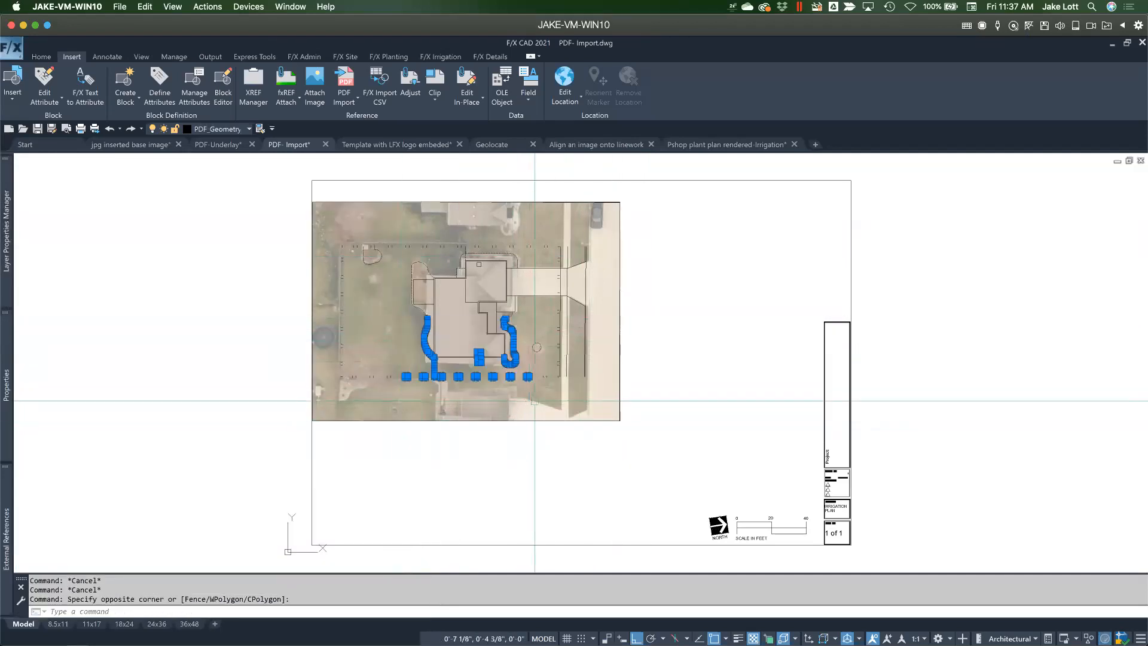
{"action": "scroll", "coordinate": [442, 375], "scroll_direction": "up", "scroll_amount": 6}
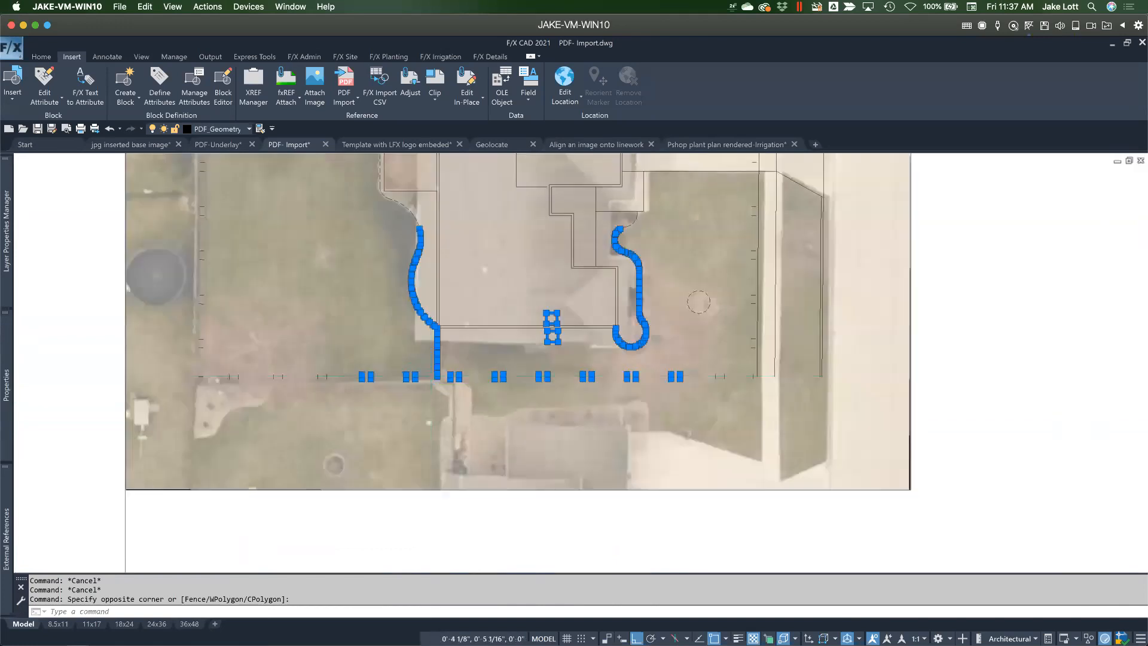
{"action": "scroll", "coordinate": [451, 350], "scroll_direction": "down", "scroll_amount": 2}
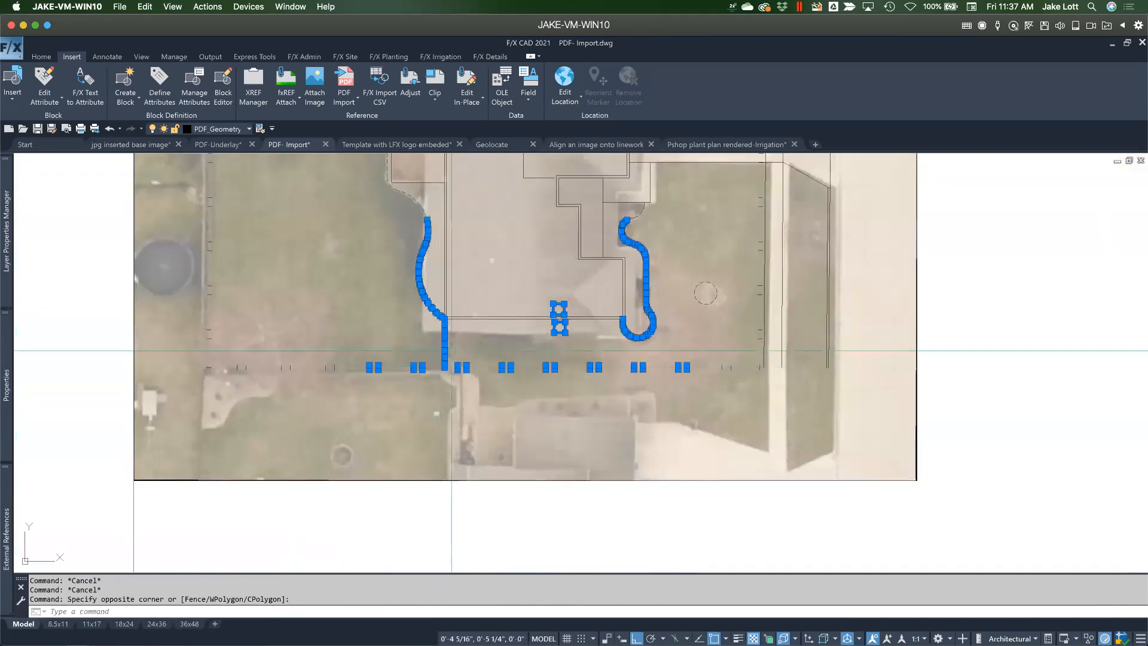
{"action": "key", "text": "Escape"}
{"action": "key", "text": "Escape"}
{"action": "scroll", "coordinate": [452, 350], "scroll_direction": "down", "scroll_amount": 6}
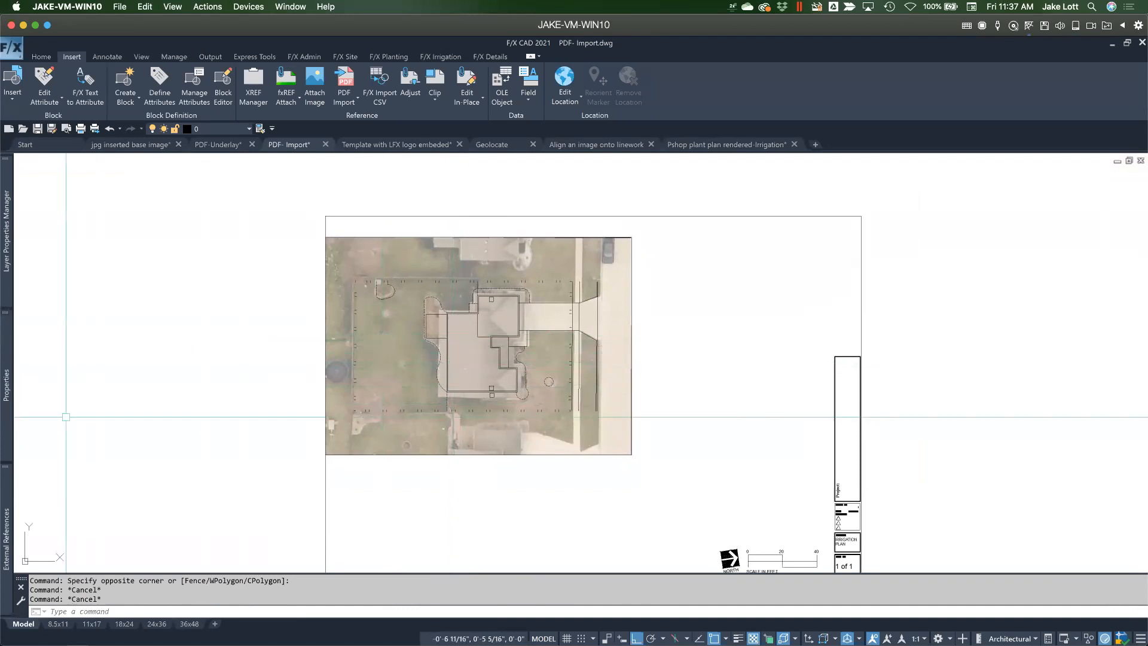
Unload the IRRIGATION BASEMAP (Vector)-11 X 17 PNG image from the drawing's external references
{"action": "mouse_move", "coordinate": [6, 508]}
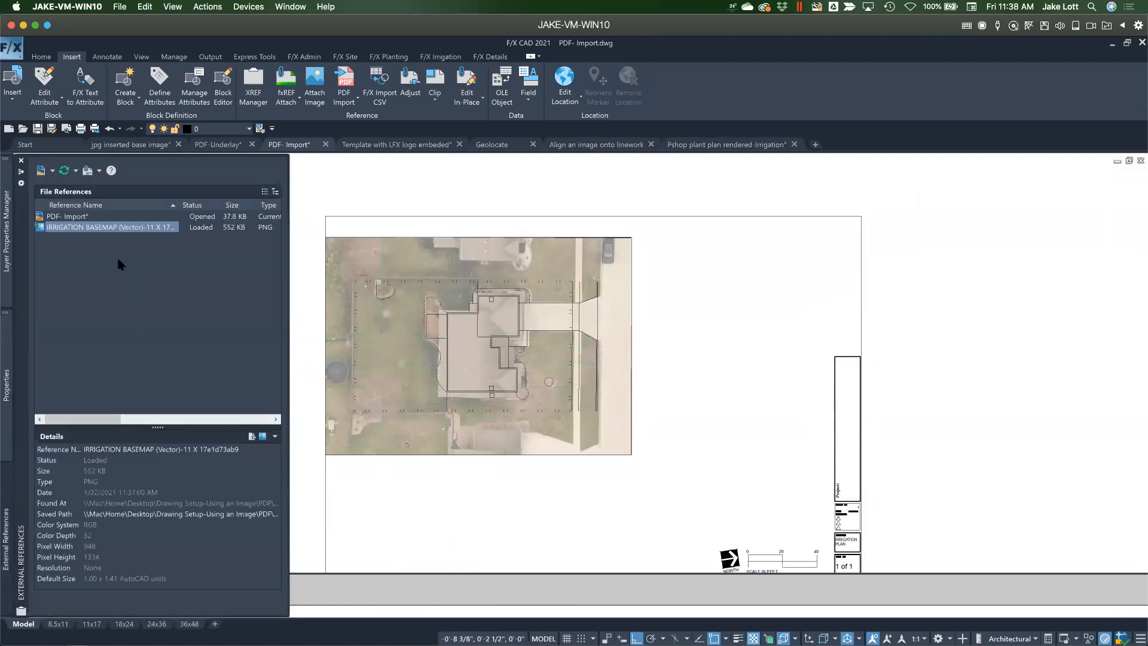
{"action": "right_click", "coordinate": [114, 228]}
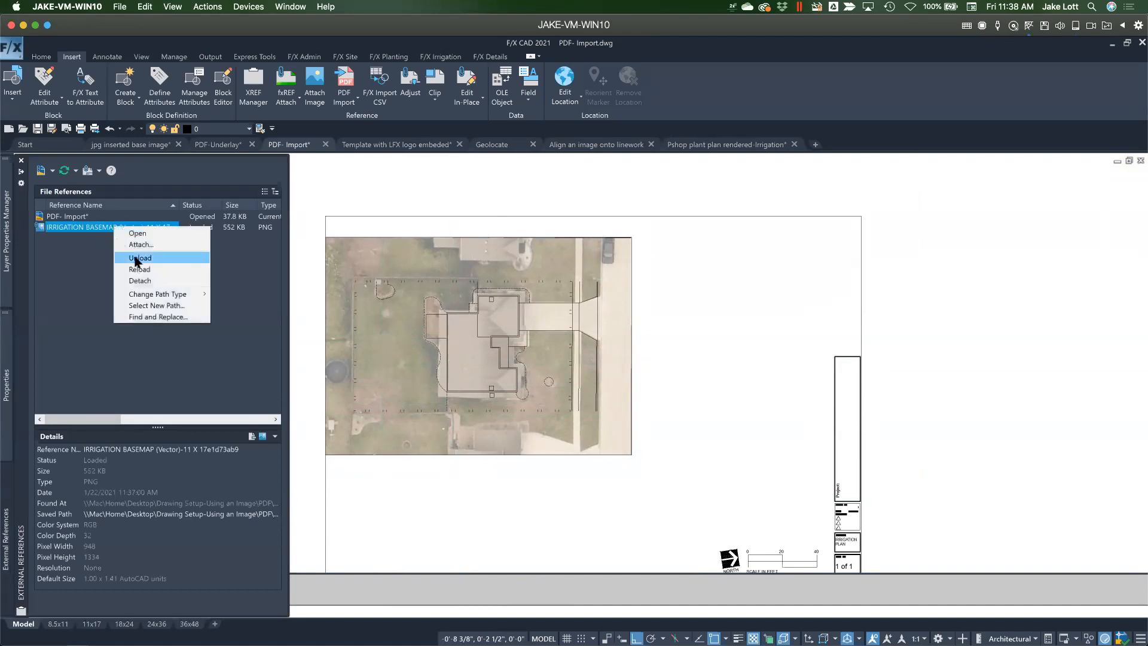
{"action": "left_click", "coordinate": [137, 258]}
{"action": "middle_click_drag", "start_coordinate": [498, 442], "coordinate": [572, 453]}
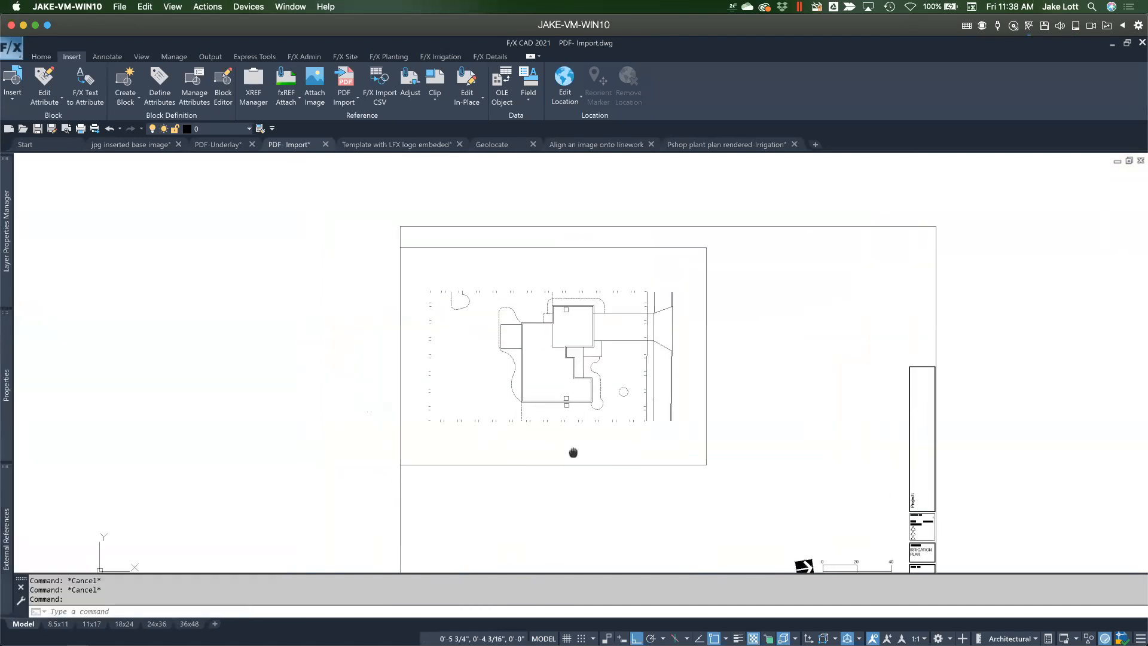
{"action": "scroll", "coordinate": [597, 418], "scroll_direction": "up", "scroll_amount": 2}
{"action": "scroll", "coordinate": [579, 392], "scroll_direction": "up", "scroll_amount": 2}
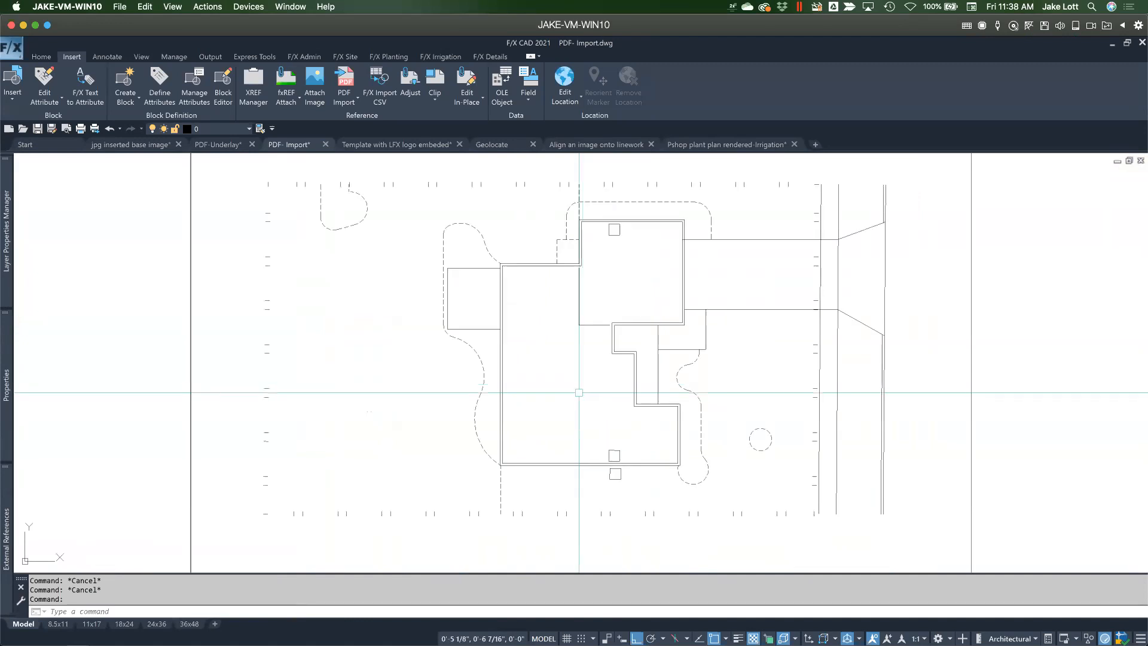
{"action": "scroll", "coordinate": [715, 425], "scroll_direction": "down", "scroll_amount": 2}
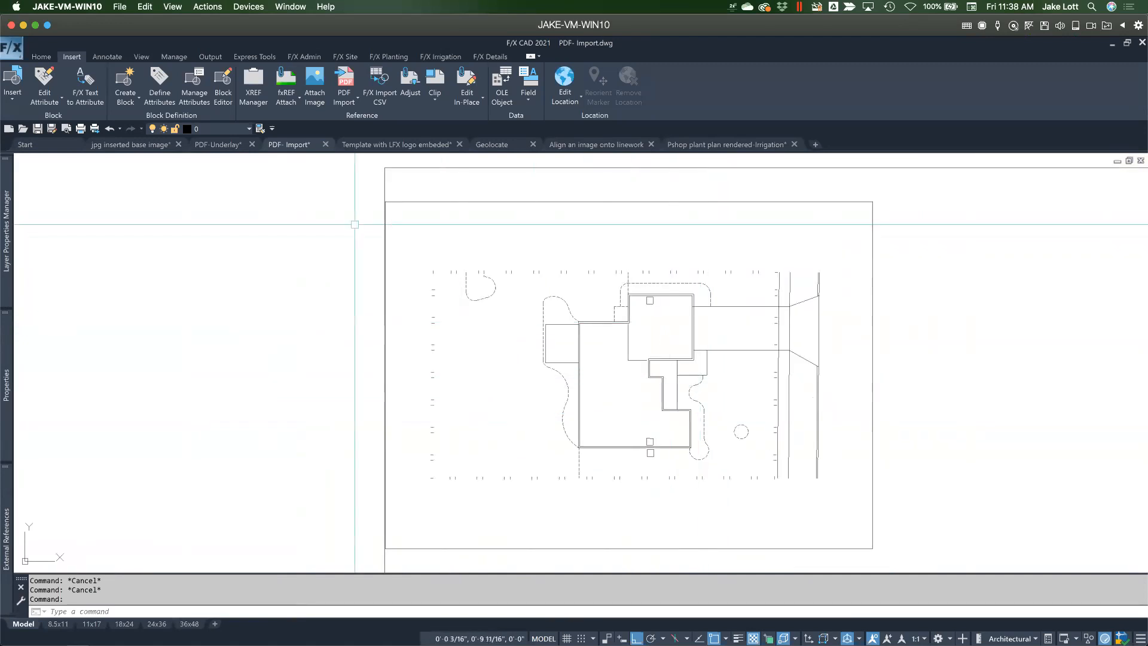
Examine how the imported dashed bed edges and the small squares at the house wall are built, leaving them unselected
{"action": "mouse_move", "coordinate": [297, 147]}
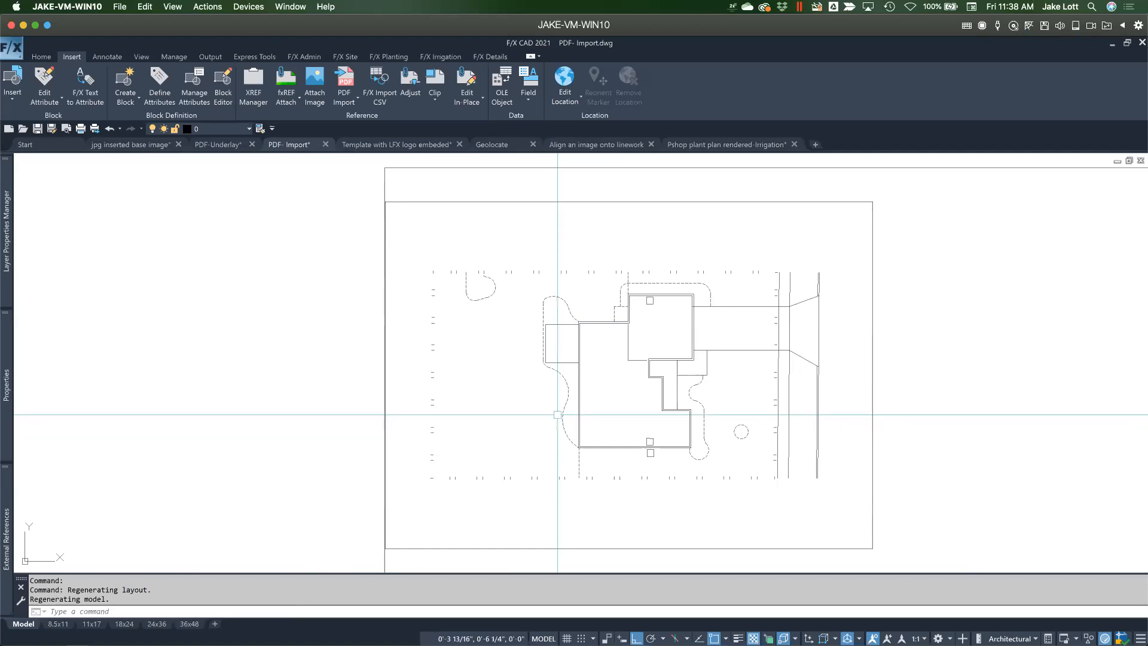
{"action": "scroll", "coordinate": [610, 399], "scroll_direction": "down", "scroll_amount": 2}
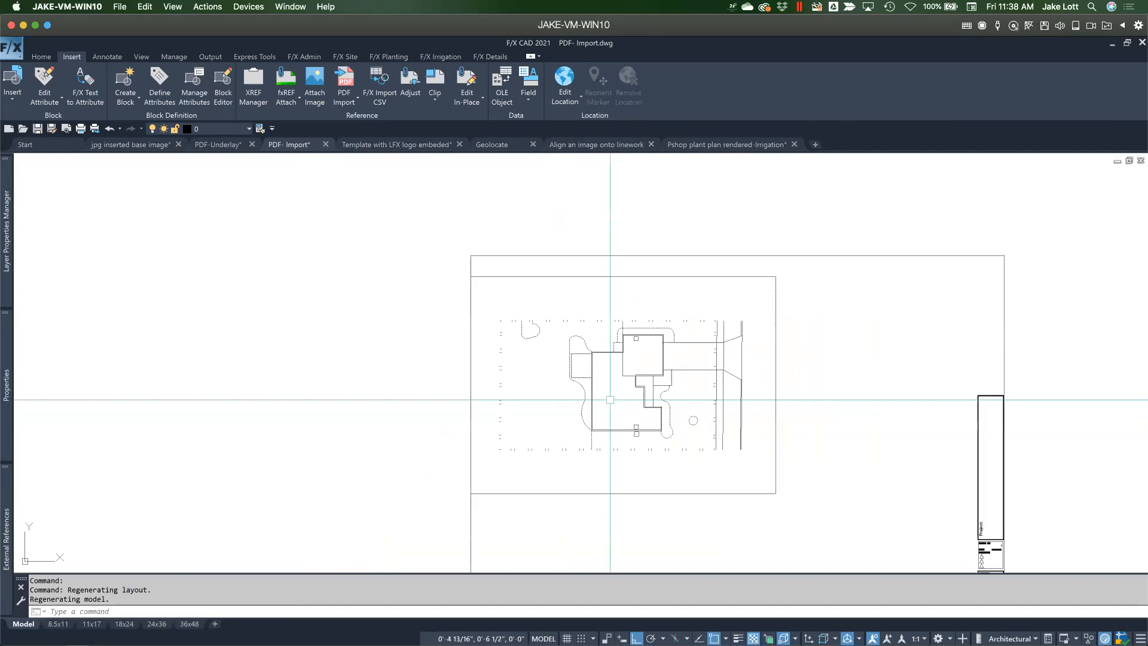
{"action": "scroll", "coordinate": [610, 400], "scroll_direction": "down", "scroll_amount": 2}
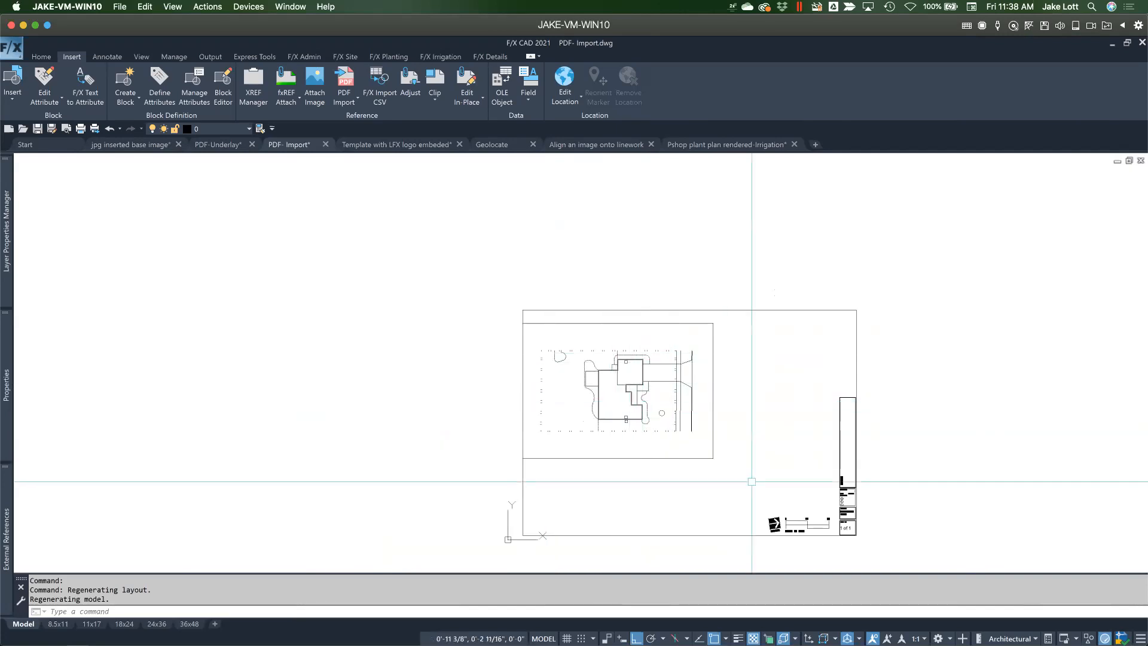
{"action": "scroll", "coordinate": [598, 436], "scroll_direction": "up", "scroll_amount": 2}
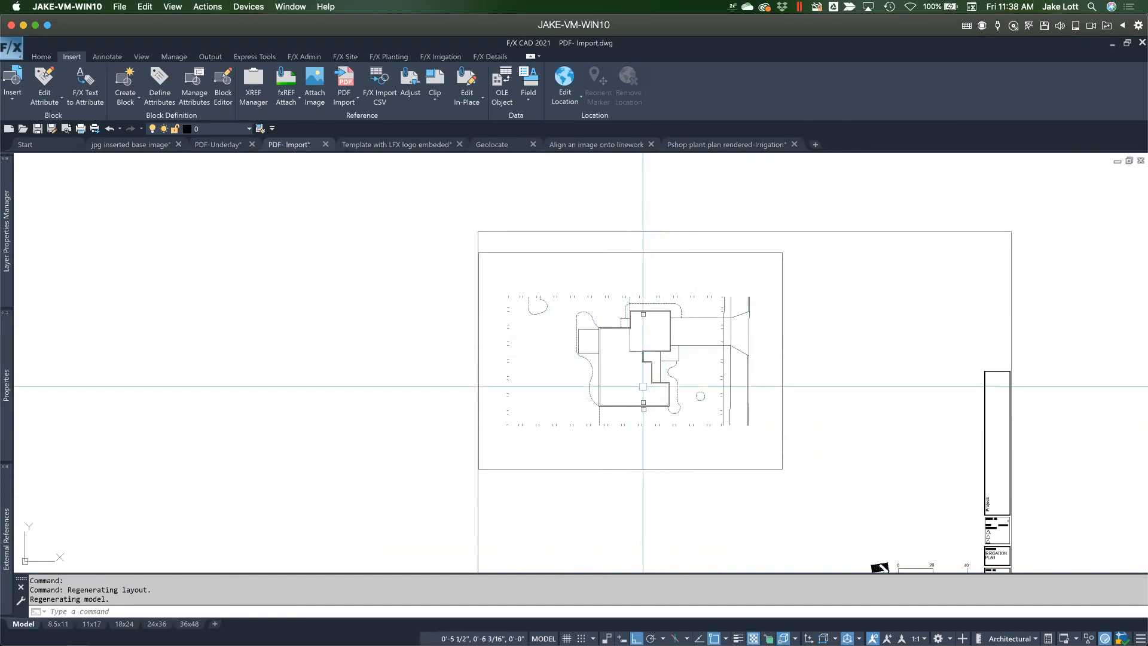
{"action": "scroll", "coordinate": [675, 396], "scroll_direction": "up", "scroll_amount": 5}
{"action": "key", "text": "Escape"}
{"action": "scroll", "coordinate": [680, 392], "scroll_direction": "up", "scroll_amount": 2}
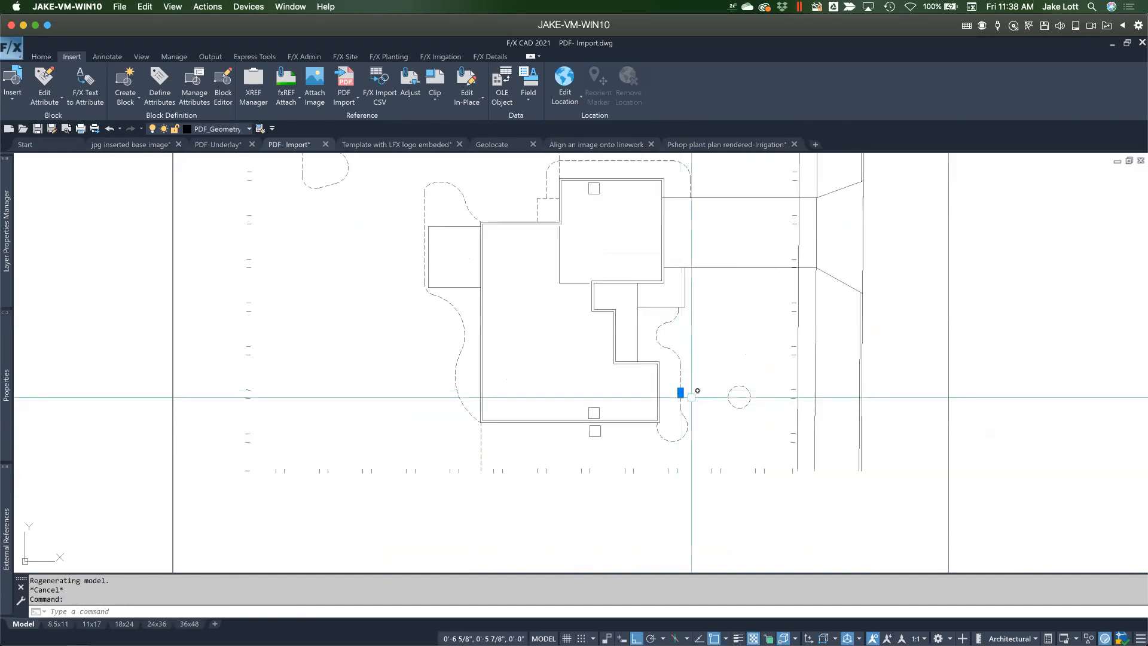
{"action": "key", "text": "Escape"}
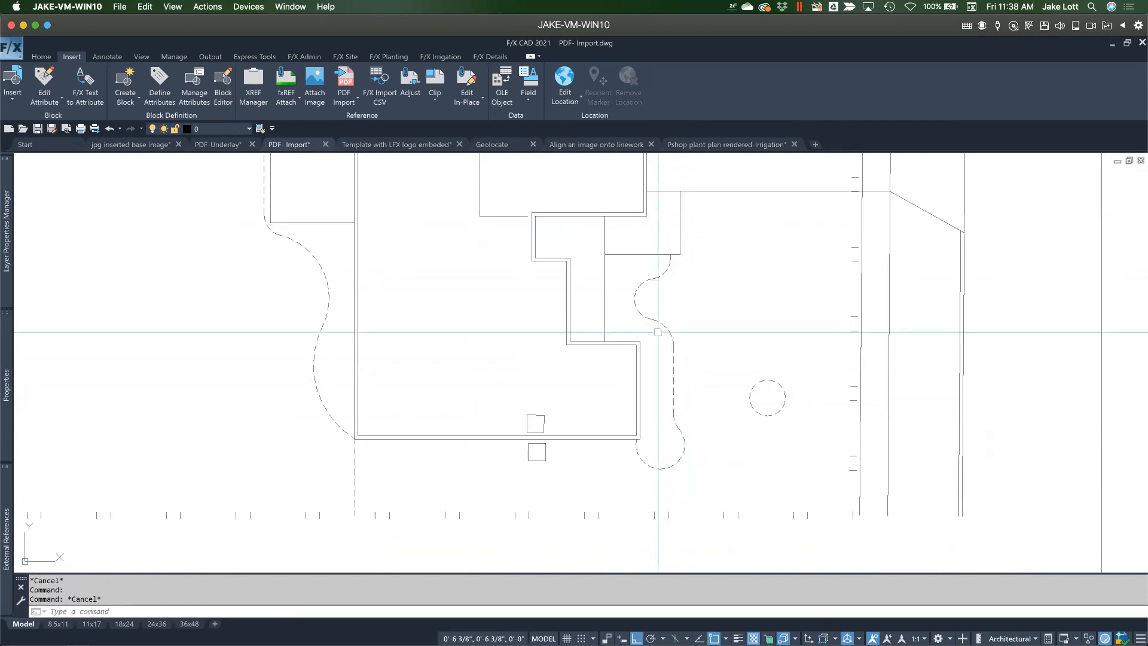
{"action": "left_click", "coordinate": [638, 455]}
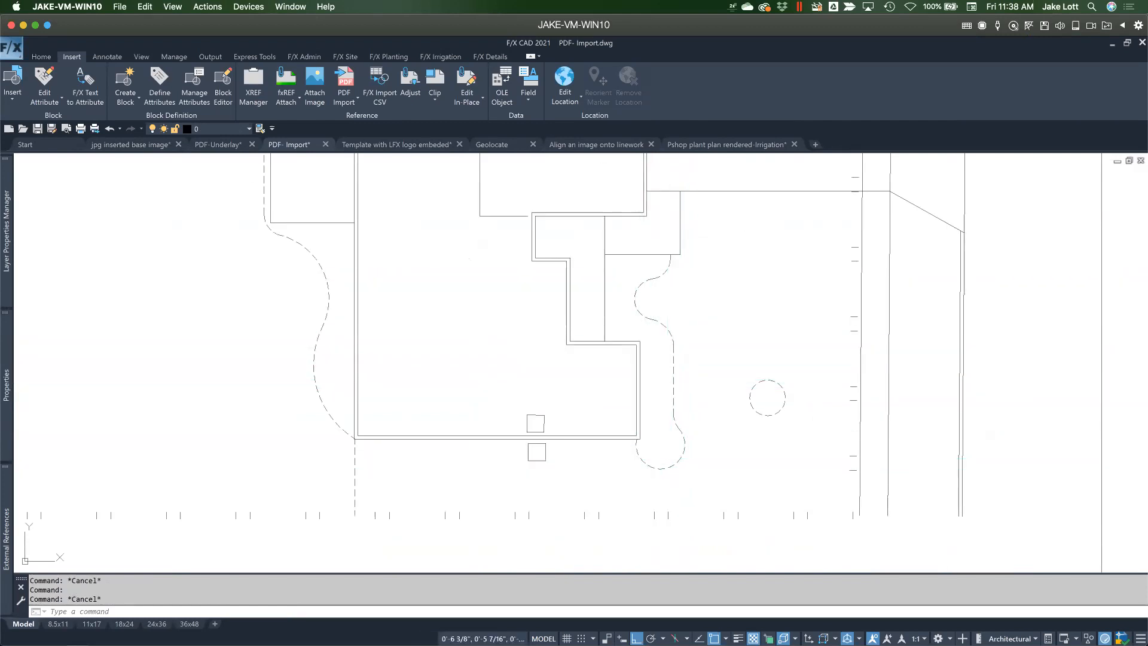
{"action": "key", "text": "Escape"}
{"action": "left_click", "coordinate": [545, 451]}
{"action": "key", "text": "Escape"}
{"action": "scroll", "coordinate": [786, 461], "scroll_direction": "down", "scroll_amount": 2}
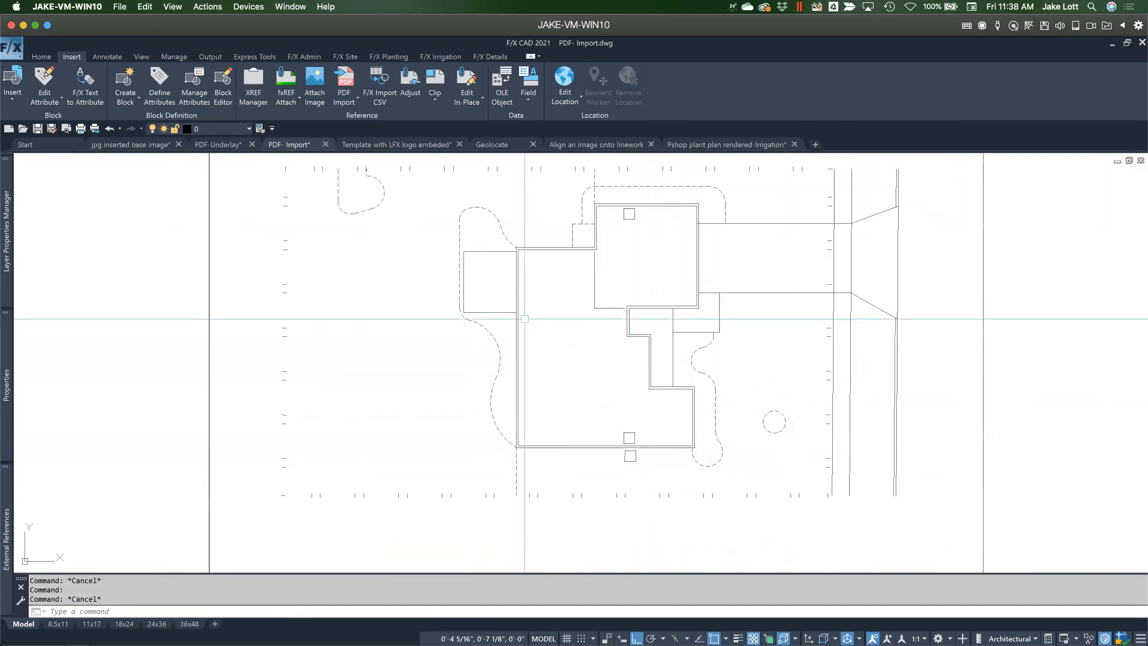
{"action": "middle_click_drag", "start_coordinate": [523, 319], "coordinate": [545, 413]}
{"action": "scroll", "coordinate": [546, 414], "scroll_direction": "down", "scroll_amount": 2}
{"action": "scroll", "coordinate": [539, 385], "scroll_direction": "up", "scroll_amount": 2}
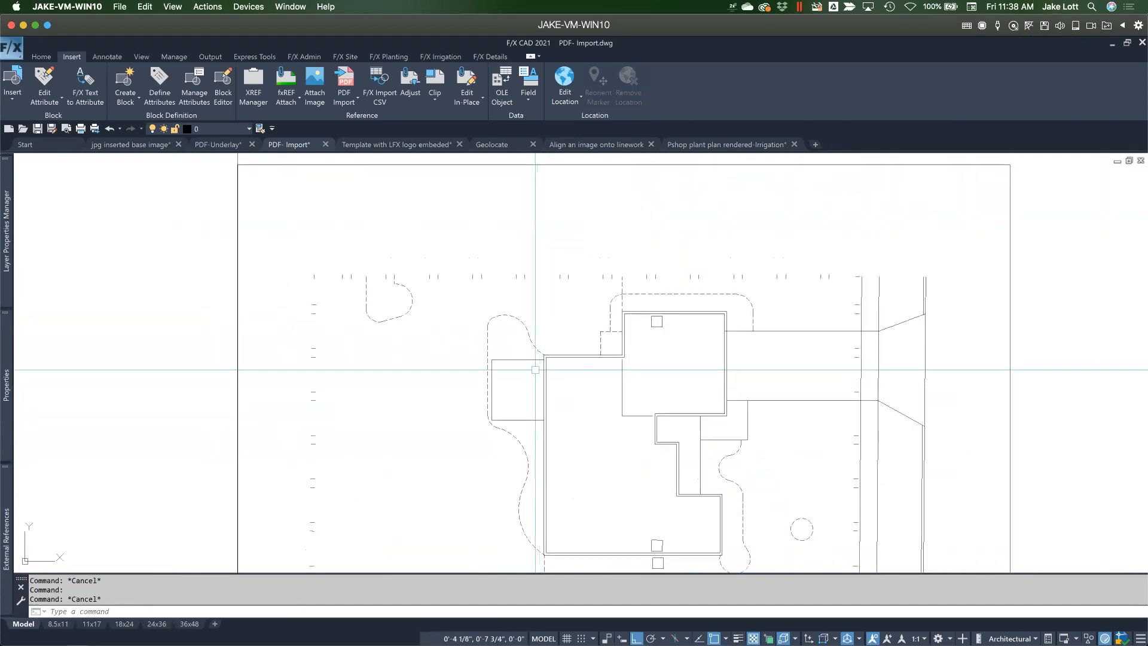
{"action": "mouse_move", "coordinate": [531, 359]}
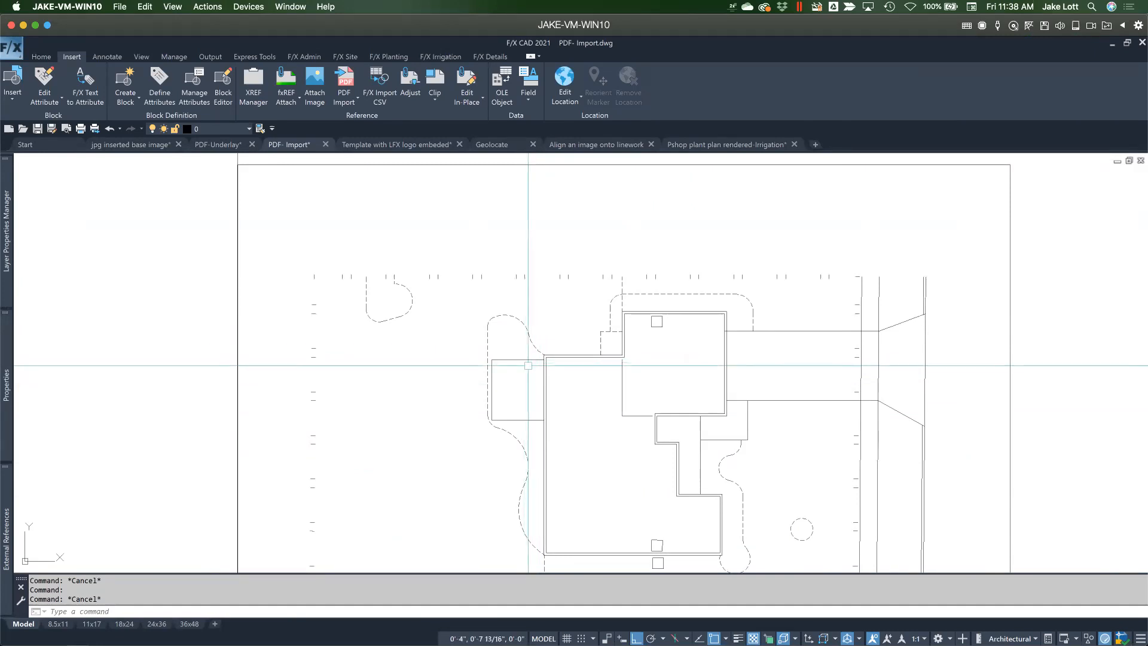
{"action": "scroll", "coordinate": [524, 364], "scroll_direction": "down", "scroll_amount": 5}
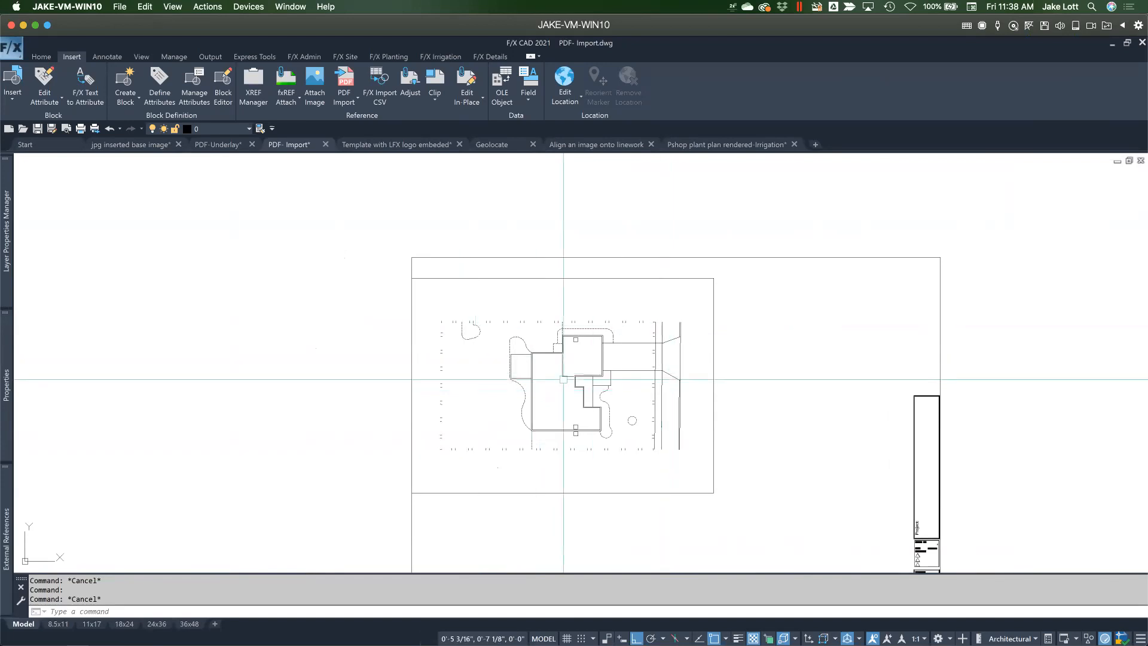
{"action": "scroll", "coordinate": [560, 387], "scroll_direction": "down", "scroll_amount": 2}
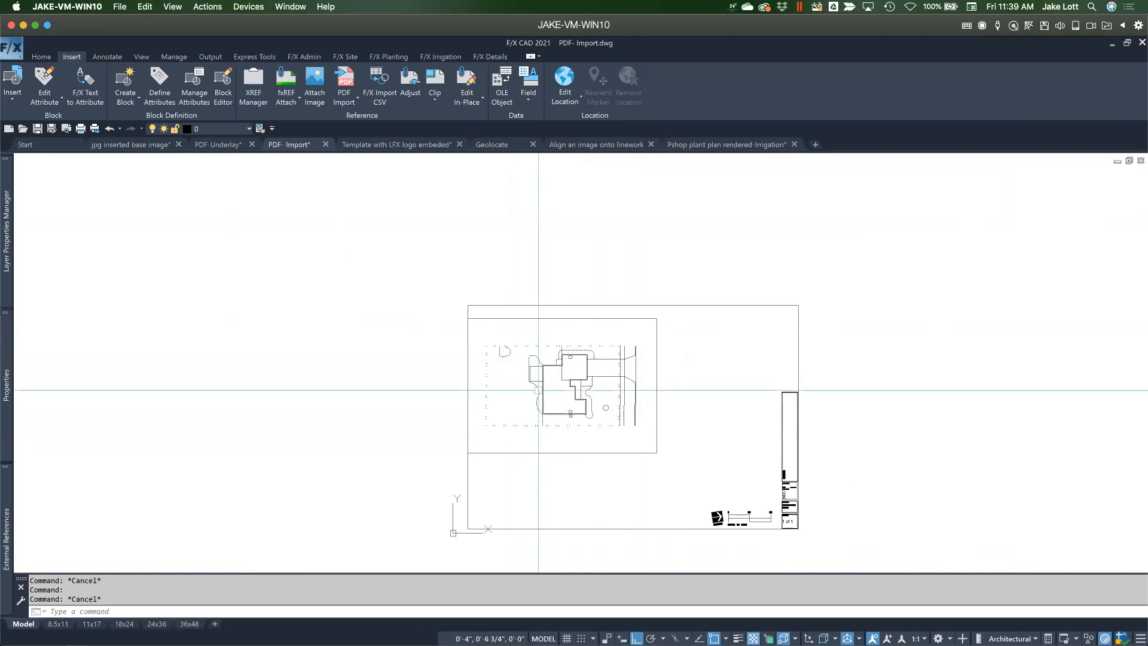
{"action": "scroll", "coordinate": [614, 427], "scroll_direction": "up", "scroll_amount": 2}
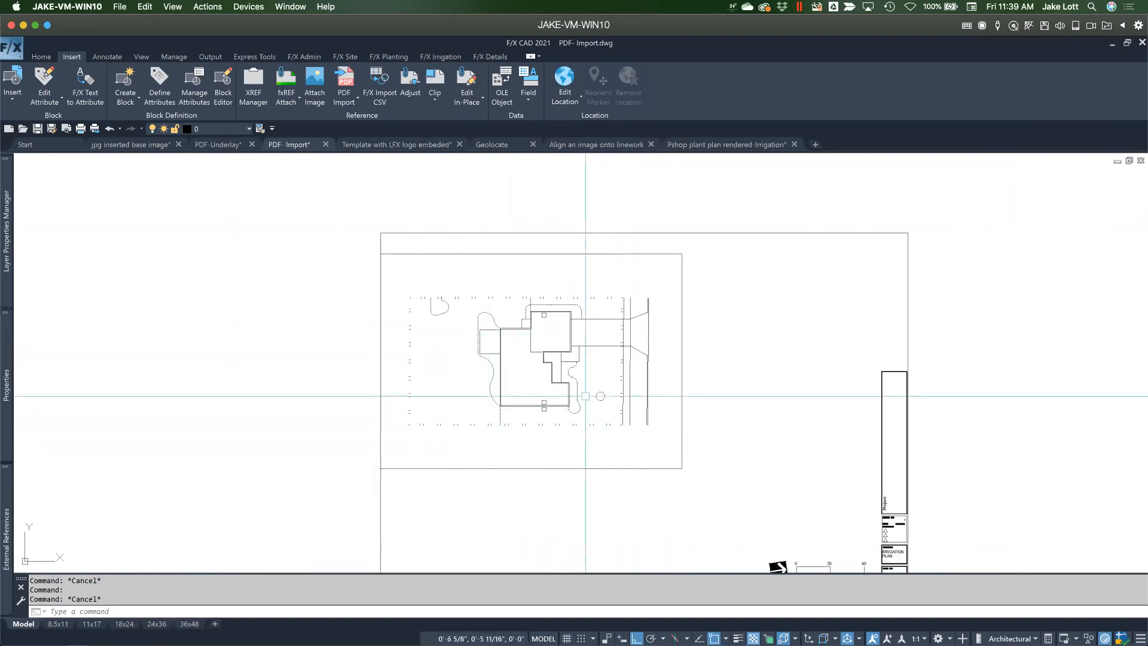
Measure the distance between the 0 and 40 ends of the imported scale bar
{"action": "scroll", "coordinate": [527, 370], "scroll_direction": "down", "scroll_amount": 4}
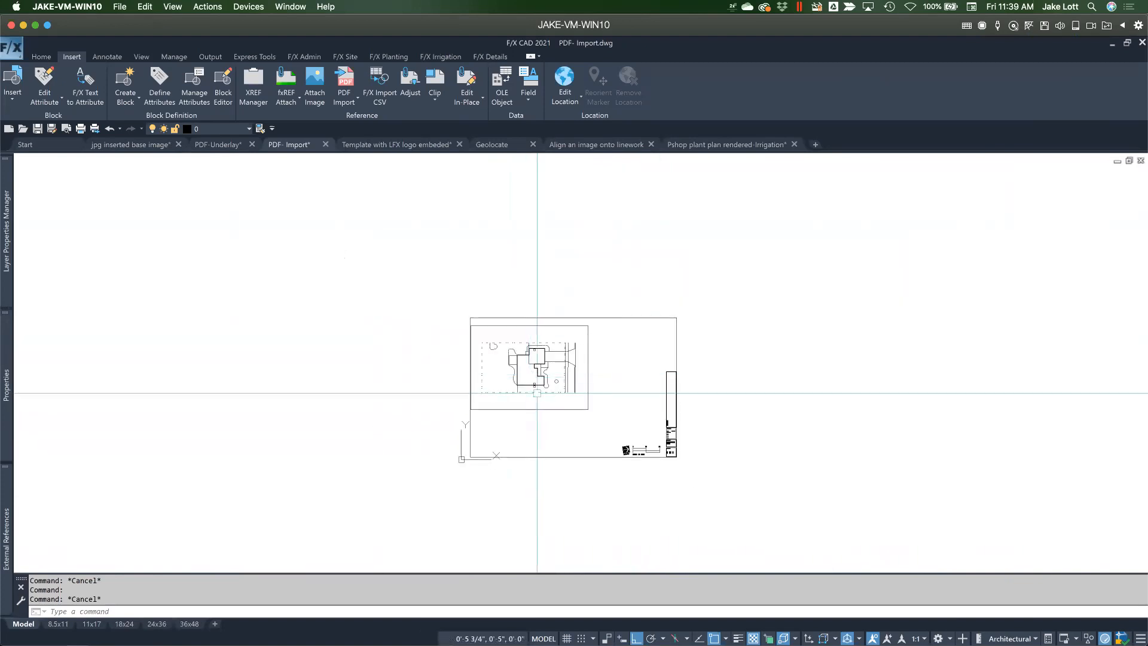
{"action": "scroll", "coordinate": [674, 453], "scroll_direction": "up", "scroll_amount": 3}
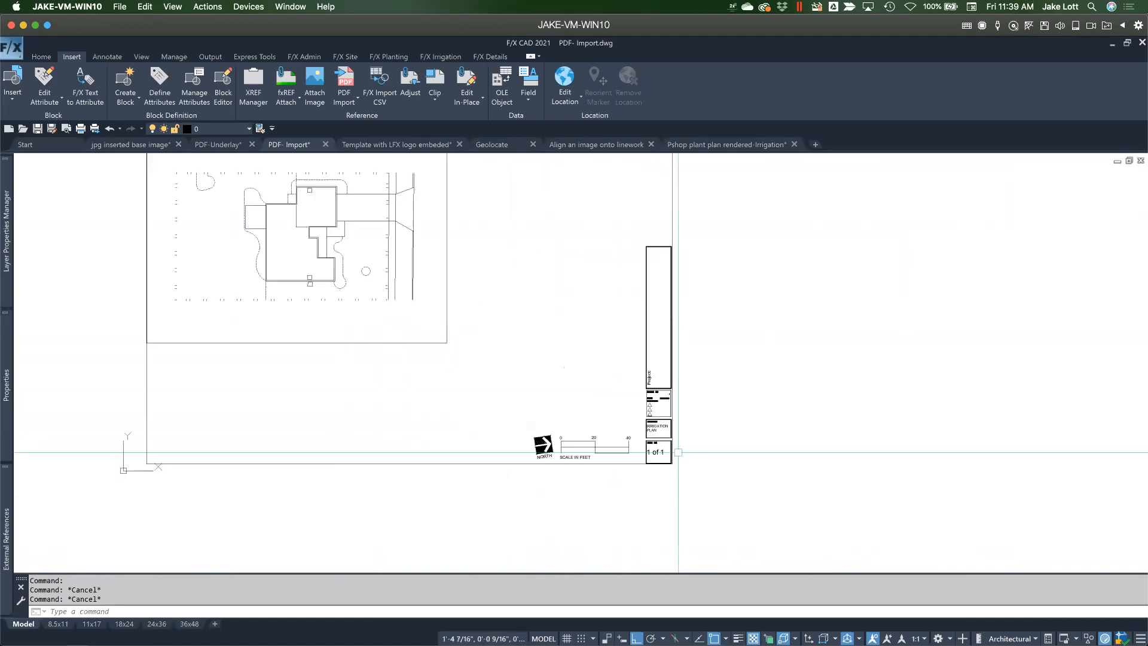
{"action": "scroll", "coordinate": [531, 420], "scroll_direction": "up", "scroll_amount": 2}
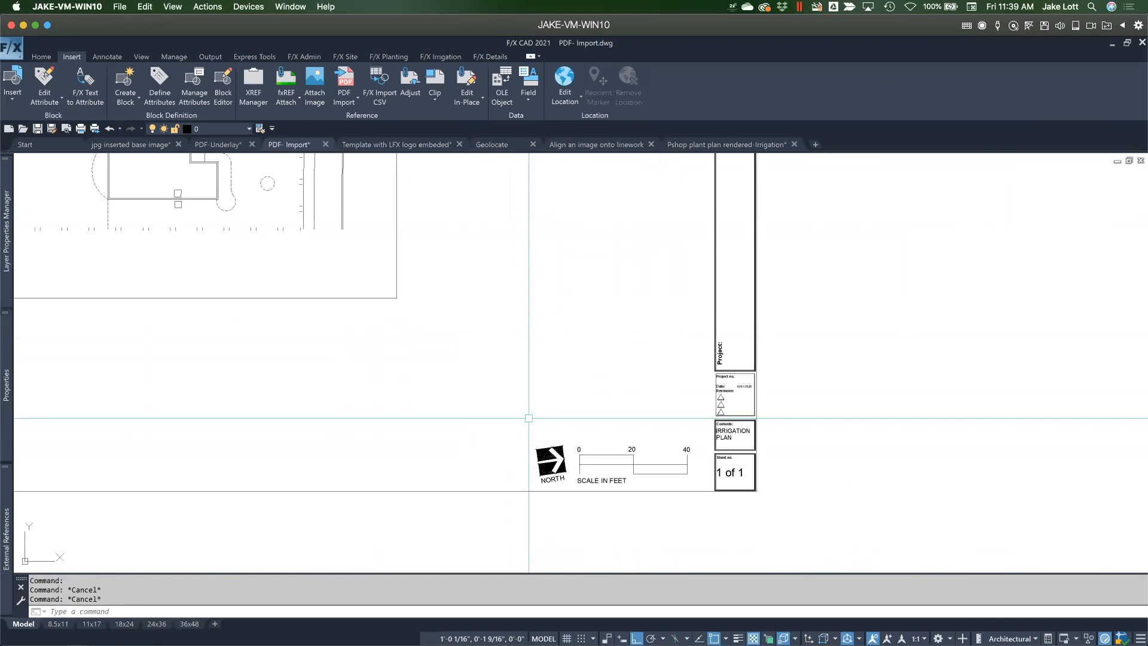
{"action": "key", "text": "Return"}
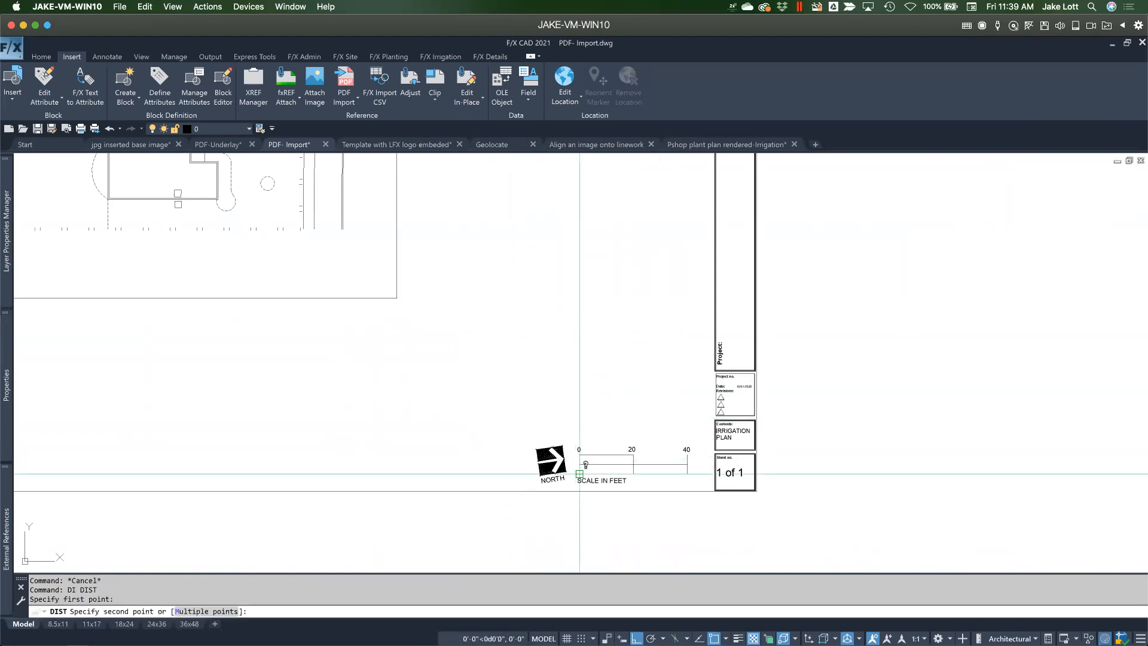
{"action": "left_click", "coordinate": [686, 473]}
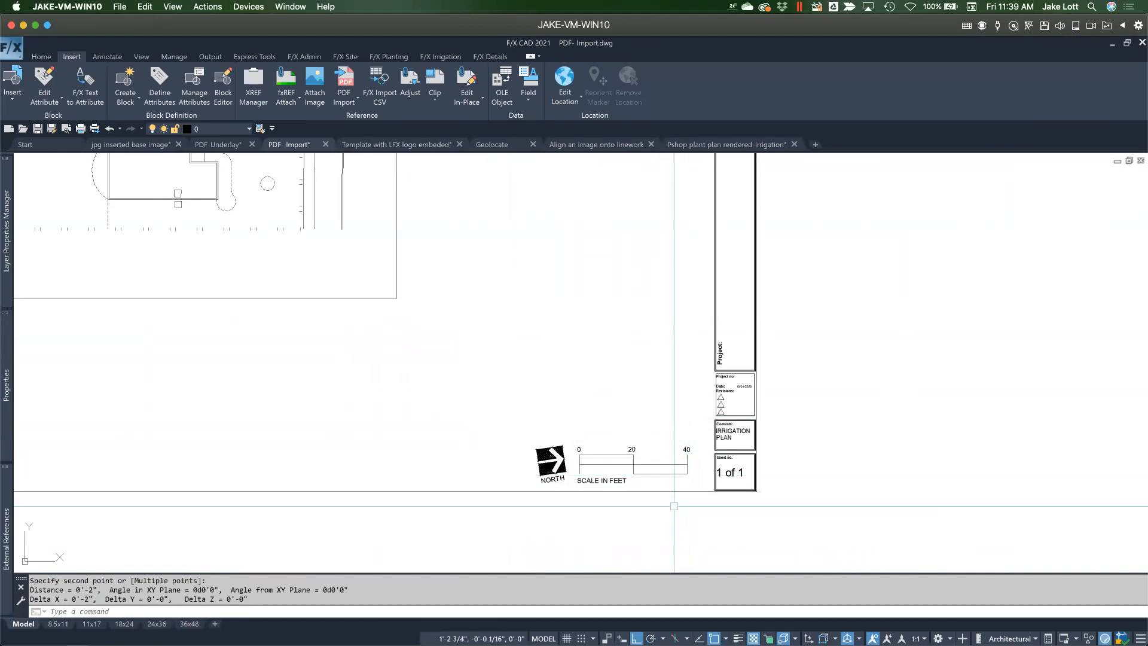
{"action": "key", "text": "Escape"}
{"action": "key", "text": "Escape"}
{"action": "key", "text": "Escape"}
{"action": "scroll", "coordinate": [674, 506], "scroll_direction": "down", "scroll_amount": 6}
{"action": "left_click", "coordinate": [754, 541]}
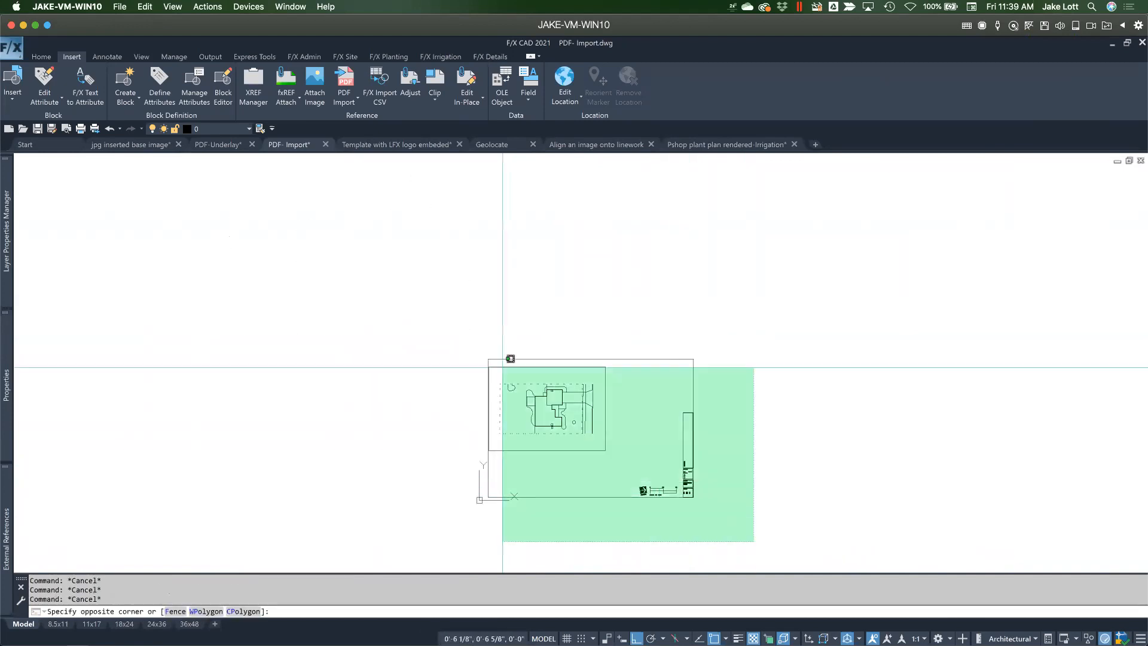
{"action": "key", "text": "Escape"}
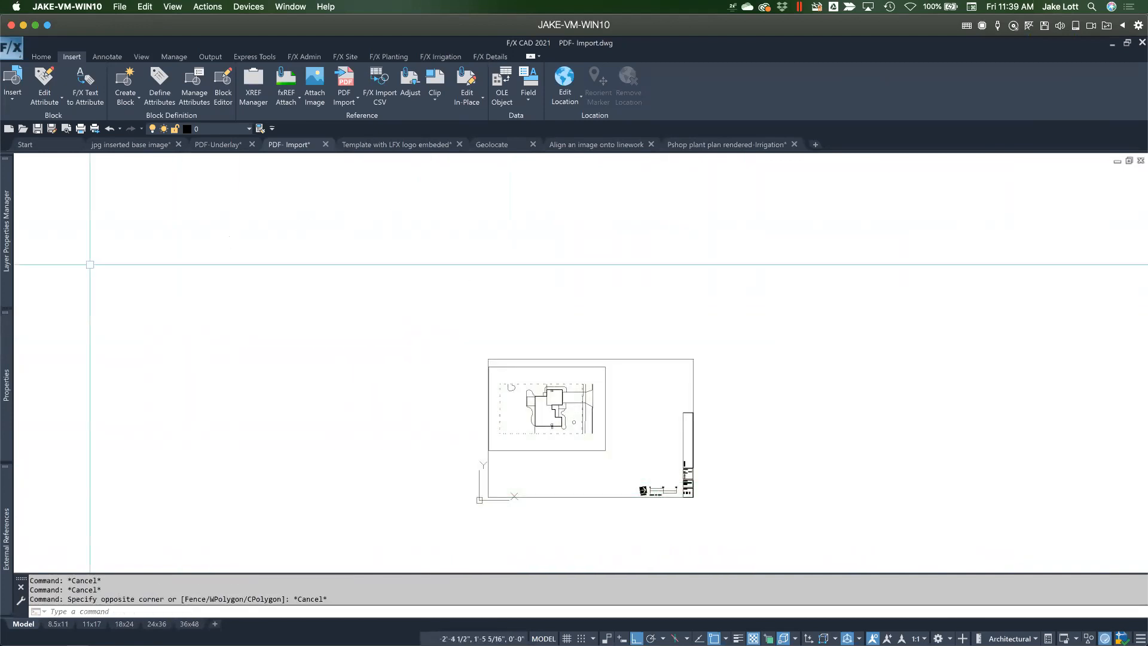
Reload the unloaded IRRIGATION BASEMAP (Vector)-11 X 17 PNG image in the drawing's external references
{"action": "mouse_move", "coordinate": [7, 502]}
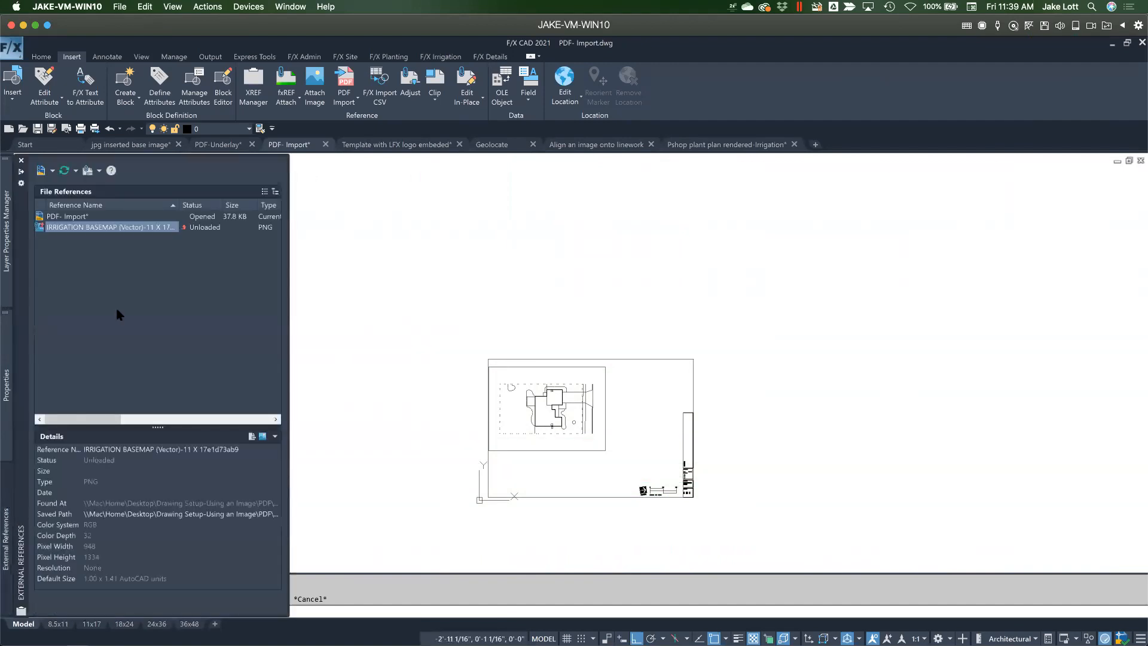
{"action": "right_click", "coordinate": [151, 236]}
{"action": "left_click", "coordinate": [158, 268]}
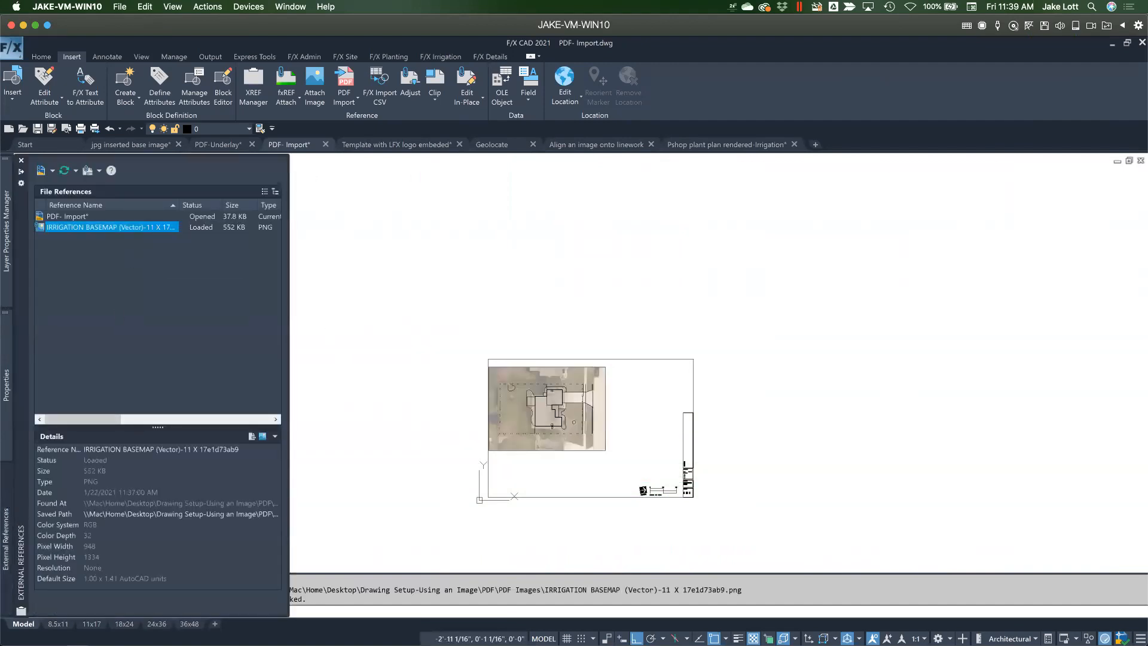
{"action": "key", "text": "Escape"}
Scale the whole imported sheet and its image by reference from the scale bar's 0 end, making the 0-to-40 distance 40 feet
{"action": "left_click", "coordinate": [728, 515]}
{"action": "left_click", "coordinate": [465, 271]}
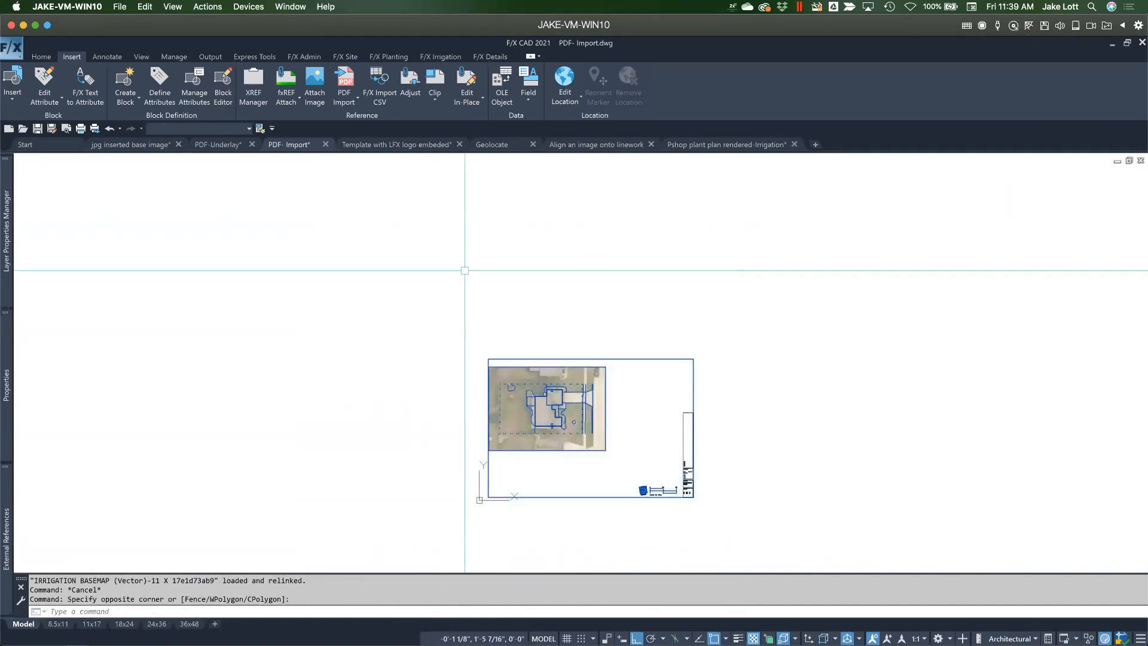
{"action": "type", "text": "sc"}
{"action": "key", "text": "Return"}
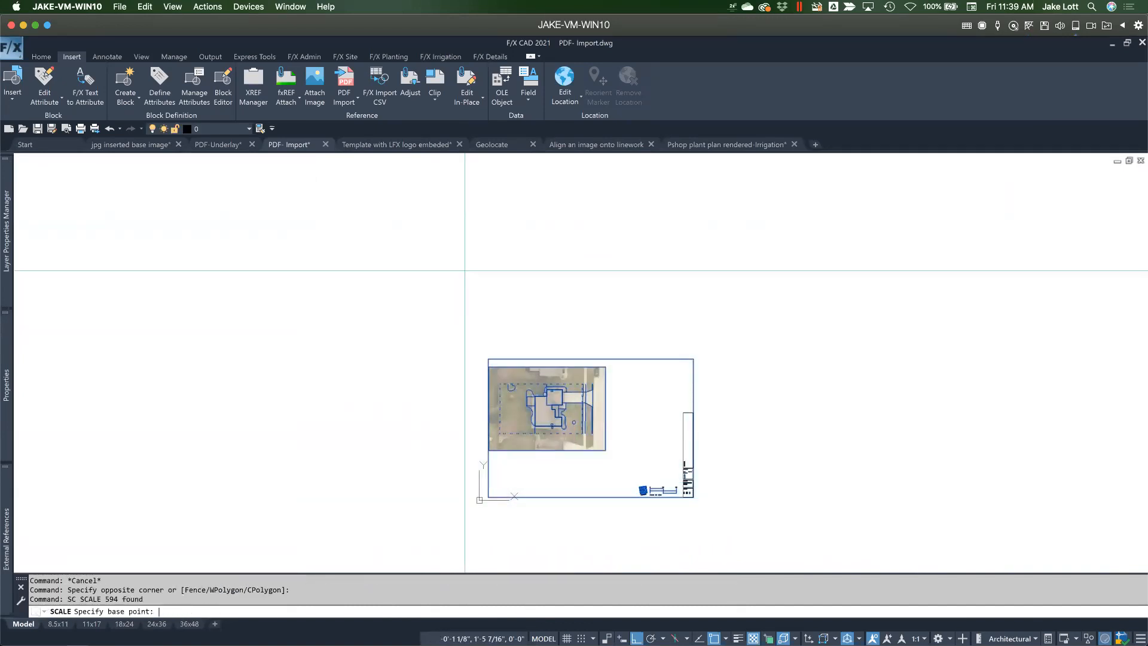
{"action": "scroll", "coordinate": [642, 489], "scroll_direction": "up", "scroll_amount": 8}
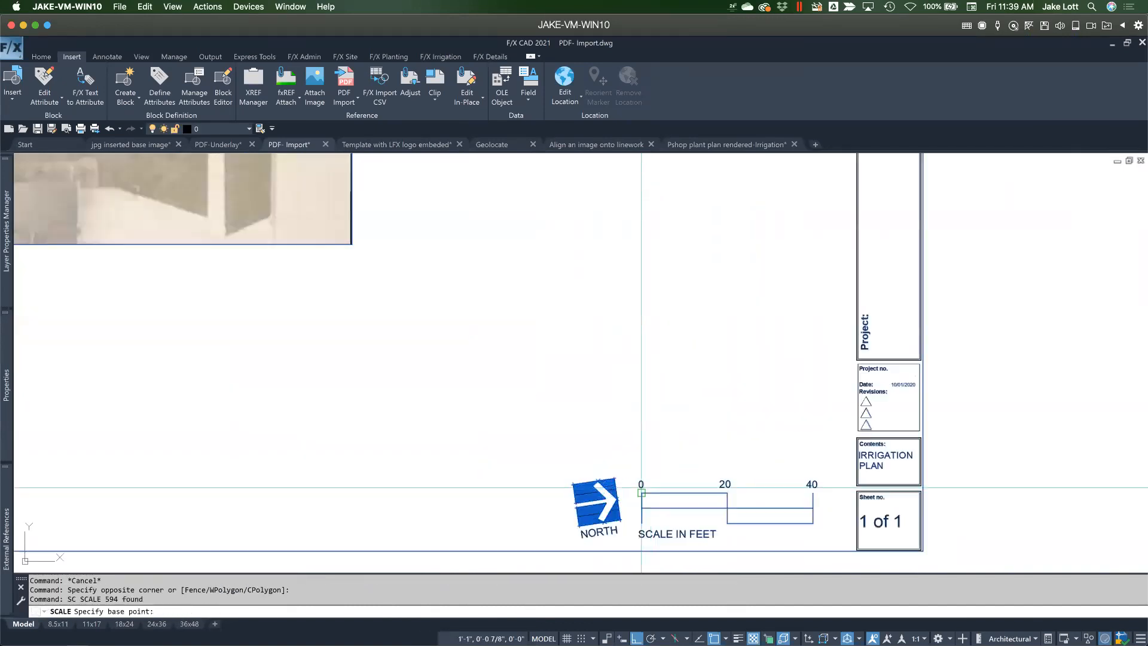
{"action": "left_click", "coordinate": [641, 492]}
{"action": "type", "text": "r"}
{"action": "key", "text": "Return"}
{"action": "left_click", "coordinate": [642, 492]}
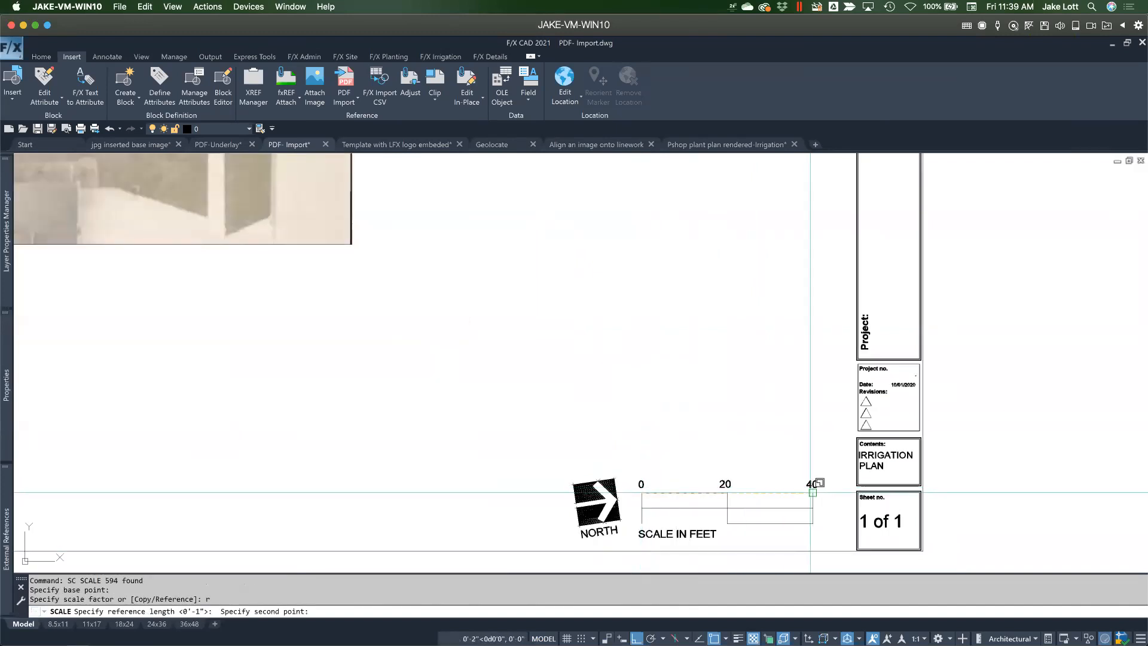
{"action": "left_click", "coordinate": [813, 492]}
{"action": "type", "text": "40"}
{"action": "key", "text": "Return"}
{"action": "type", "text": "z"}
{"action": "key", "text": "Return"}
{"action": "type", "text": "e"}
{"action": "key", "text": "Return"}
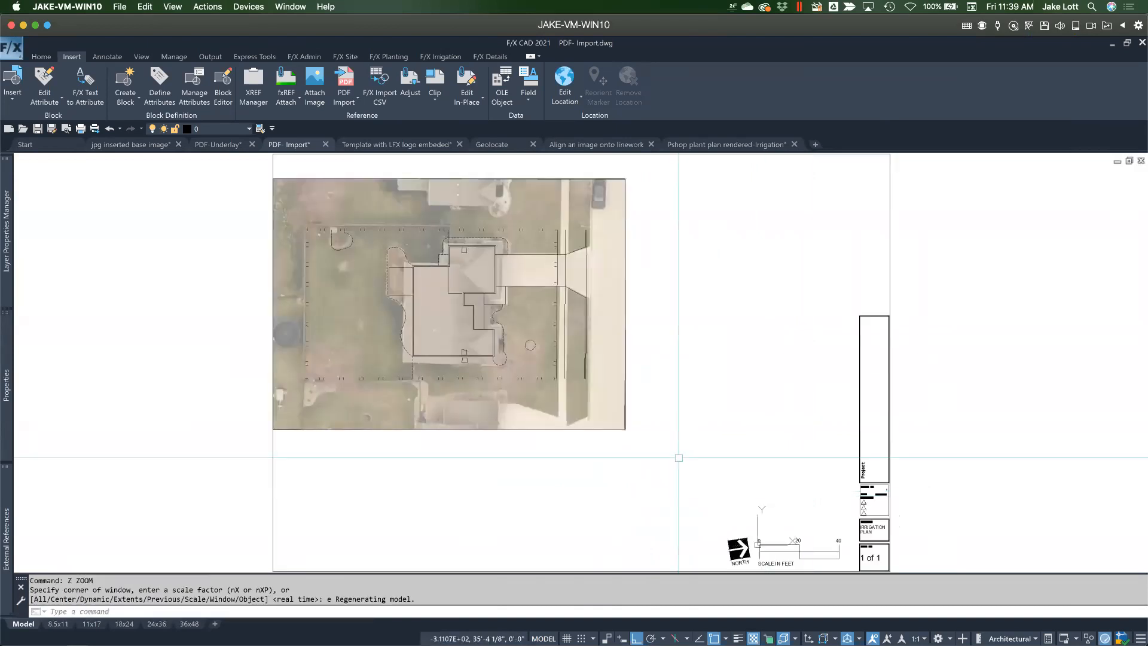
{"action": "scroll", "coordinate": [674, 456], "scroll_direction": "down", "scroll_amount": 3}
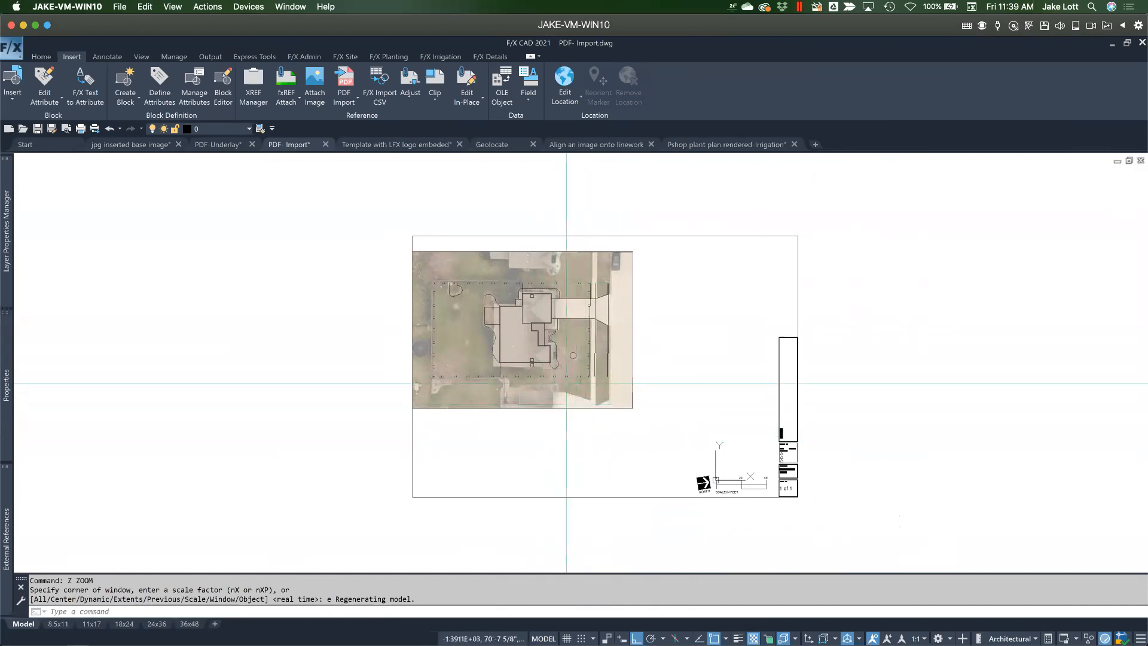
{"action": "middle_click_drag", "start_coordinate": [530, 353], "coordinate": [548, 374]}
{"action": "scroll", "coordinate": [546, 359], "scroll_direction": "up", "scroll_amount": 2}
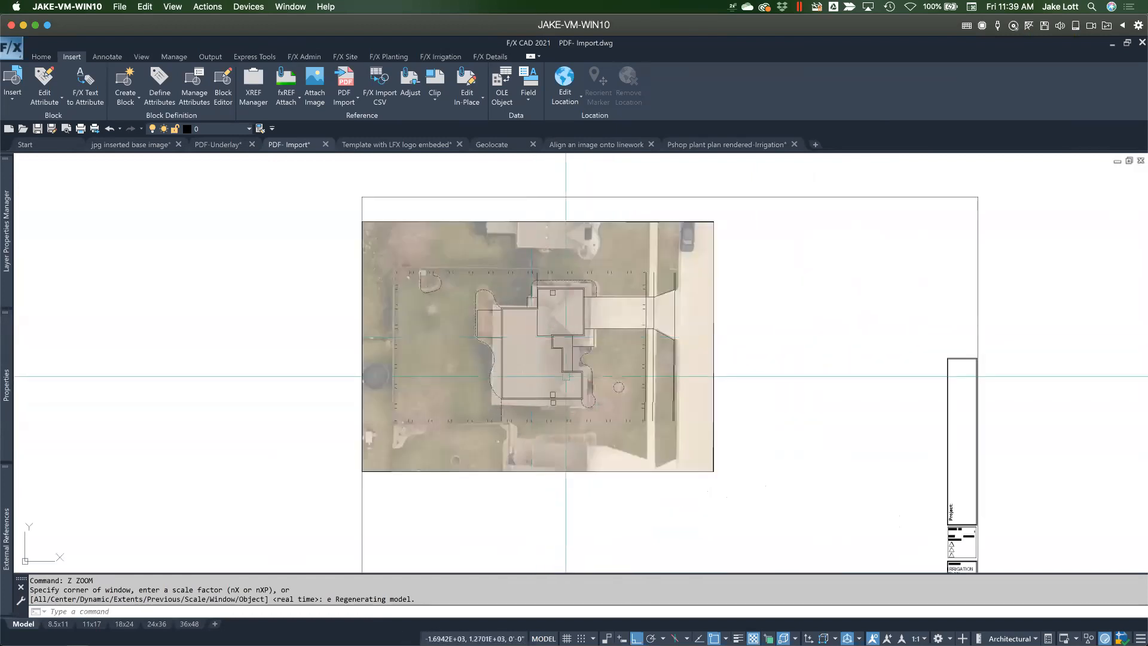
{"action": "key", "text": "Escape"}
{"action": "key", "text": "Escape"}
{"action": "key", "text": "Escape"}
{"action": "scroll", "coordinate": [382, 321], "scroll_direction": "down", "scroll_amount": 2}
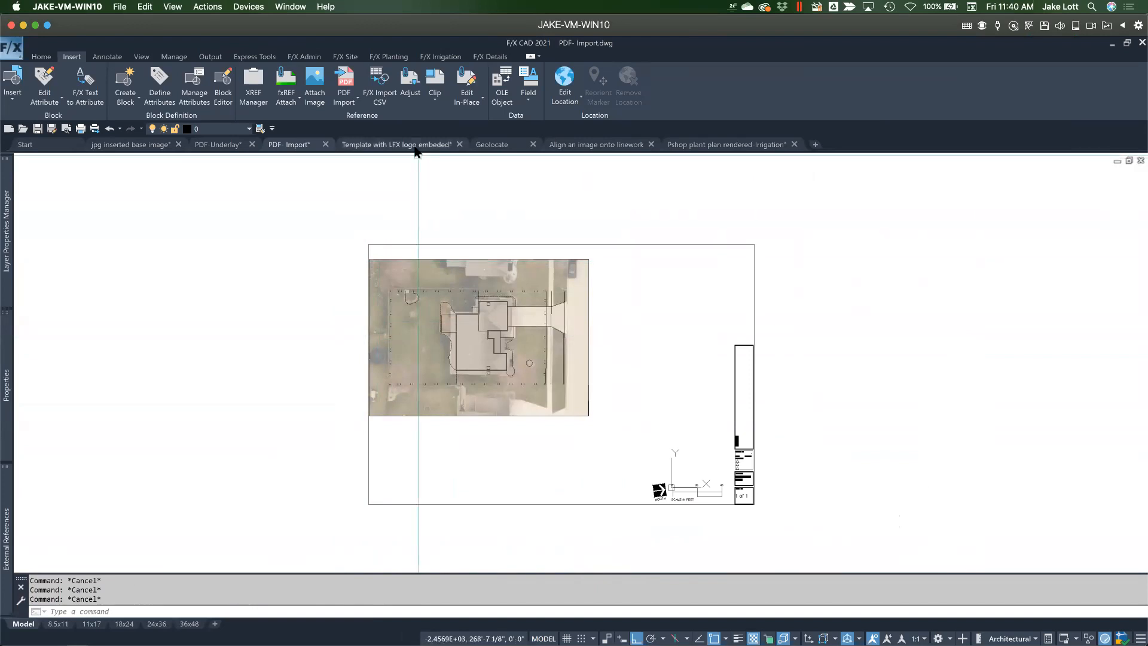
Switch to the "Template with LFX logo embeded" drawing and examine the title block on the 24x36 sheet
{"action": "mouse_move", "coordinate": [417, 152]}
{"action": "left_click", "coordinate": [392, 145]}
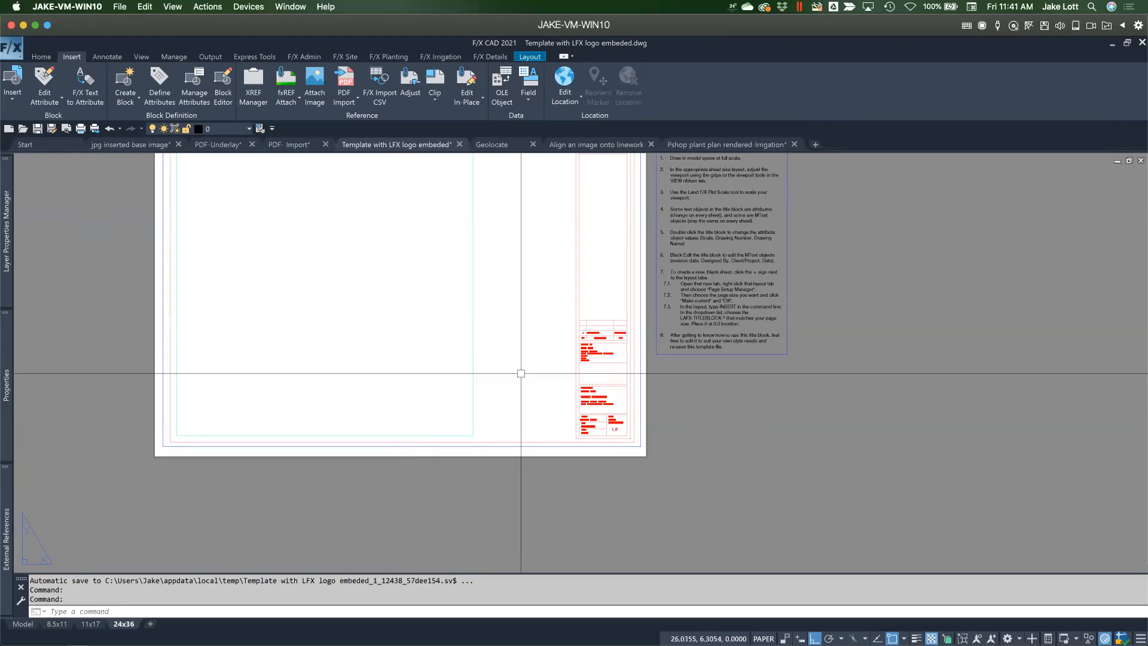
{"action": "scroll", "coordinate": [555, 376], "scroll_direction": "up", "scroll_amount": 2}
{"action": "middle_click_drag", "start_coordinate": [554, 376], "coordinate": [568, 408]}
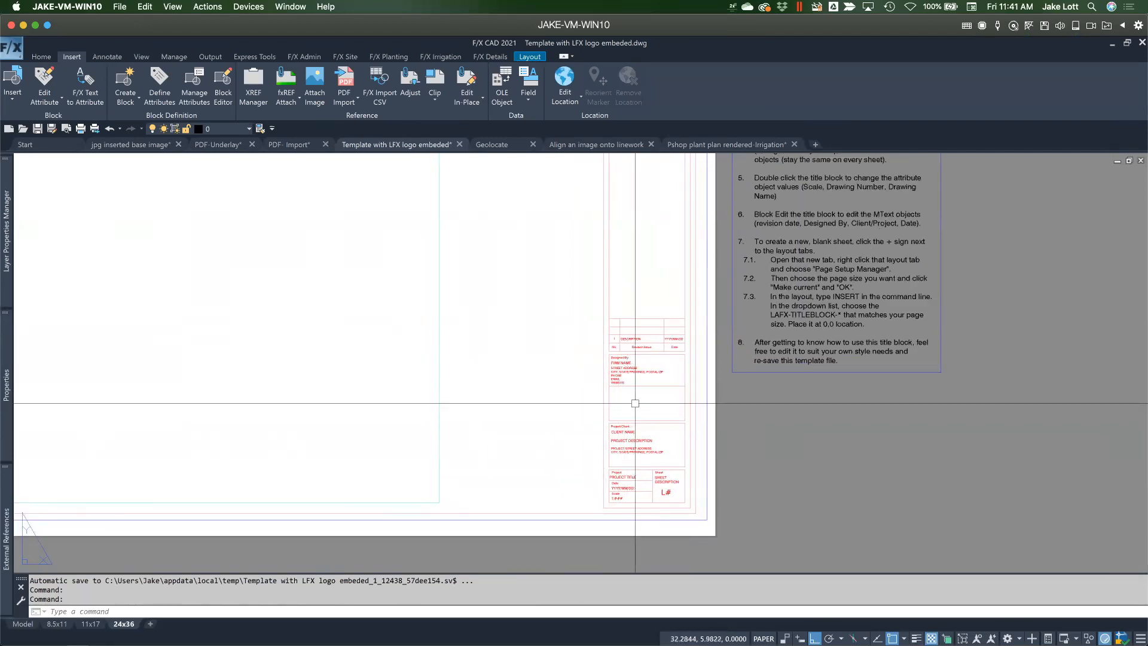
{"action": "middle_click_drag", "start_coordinate": [633, 407], "coordinate": [687, 430]}
{"action": "scroll", "coordinate": [712, 413], "scroll_direction": "down", "scroll_amount": 2}
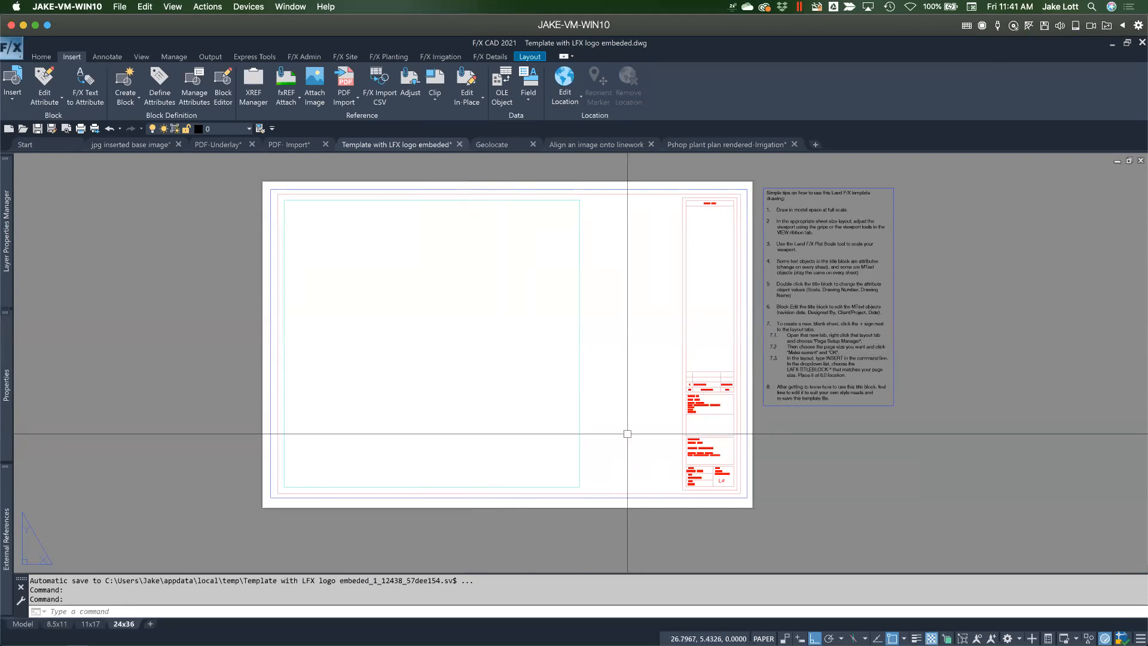
Switch to the JPG folder in File Explorer and open landfx-logo.jpg in Paint
{"action": "key", "text": "alt+Tab"}
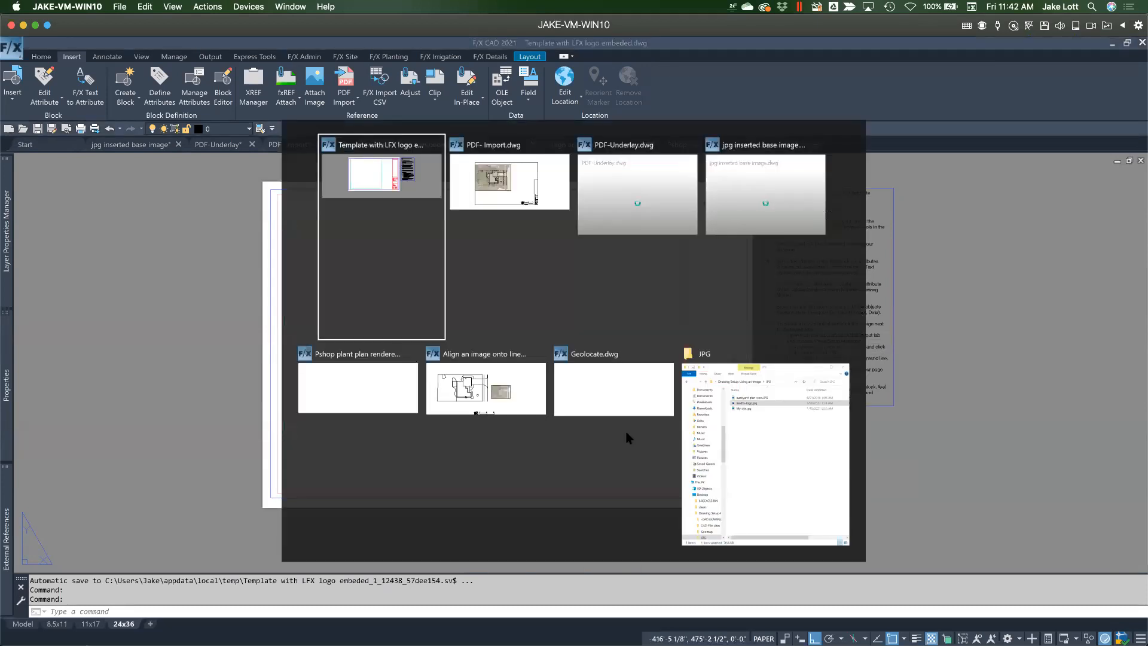
{"action": "left_click", "coordinate": [748, 445]}
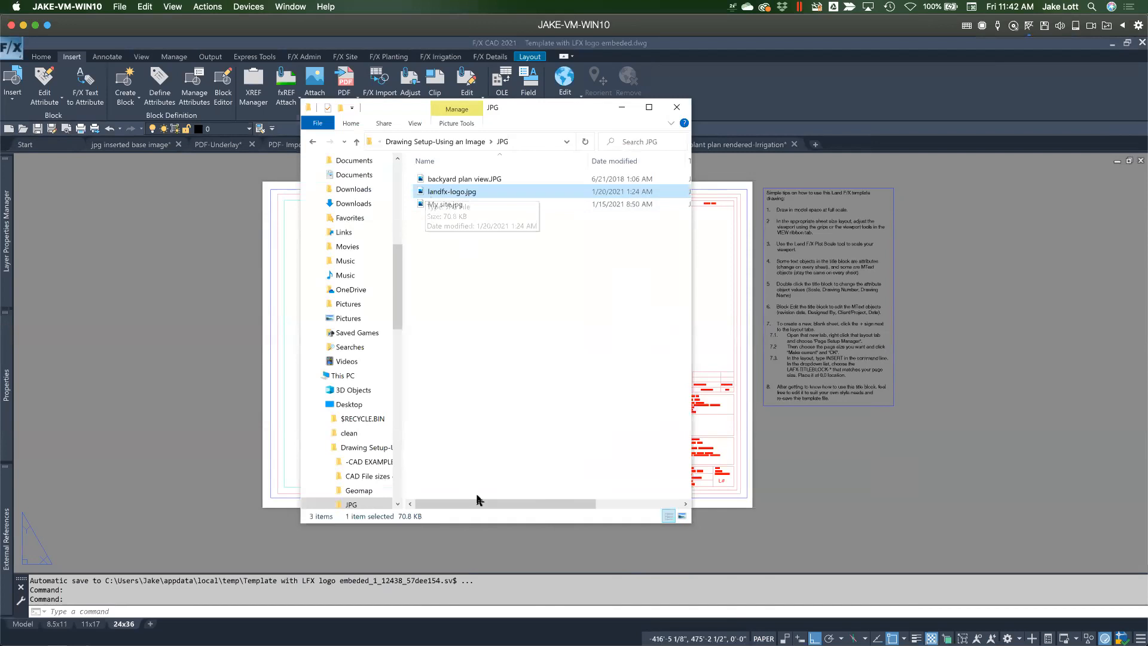
{"action": "left_click_drag", "start_coordinate": [483, 507], "coordinate": [441, 484]}
{"action": "double_click", "coordinate": [439, 190]}
{"action": "right_click", "coordinate": [438, 190]}
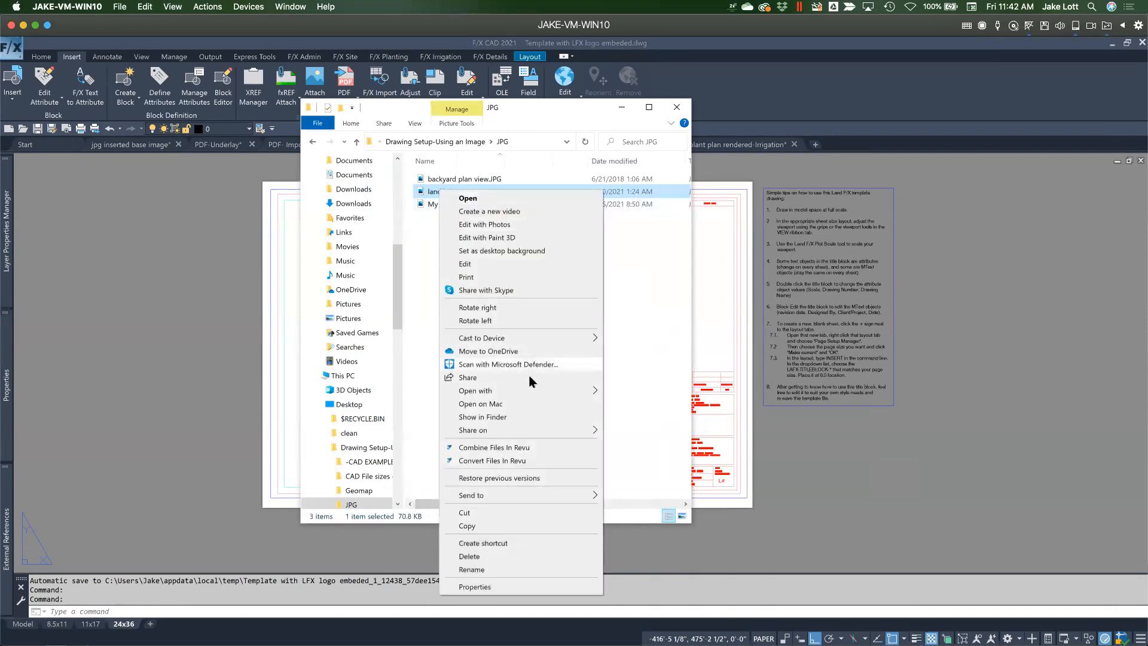
{"action": "mouse_move", "coordinate": [555, 389]}
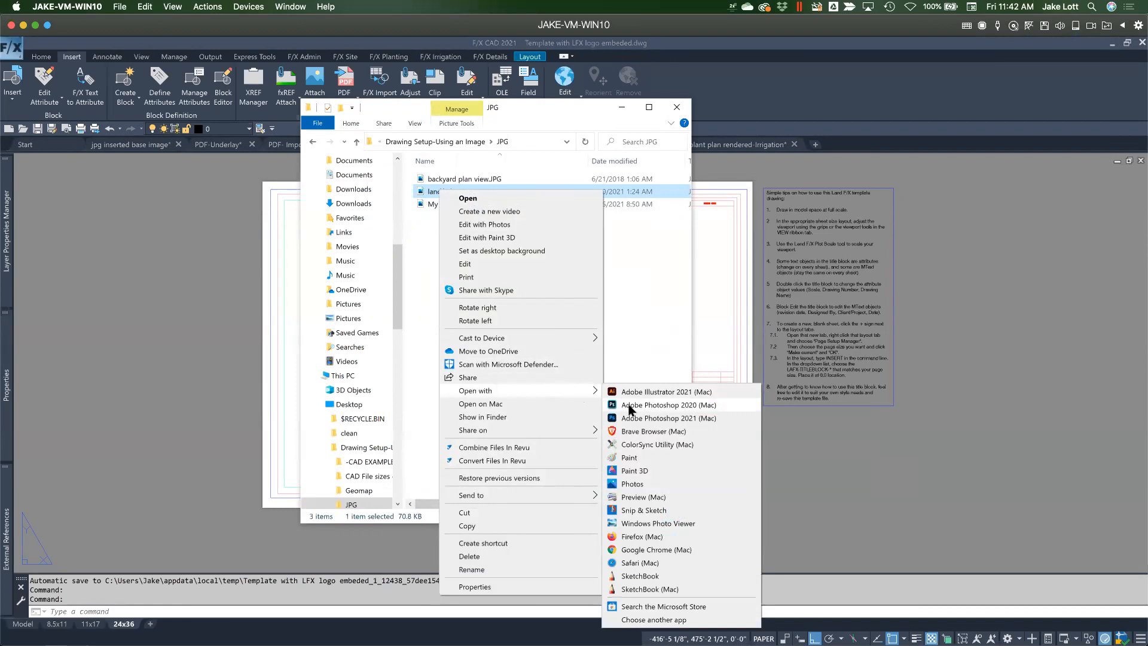
{"action": "left_click", "coordinate": [628, 458]}
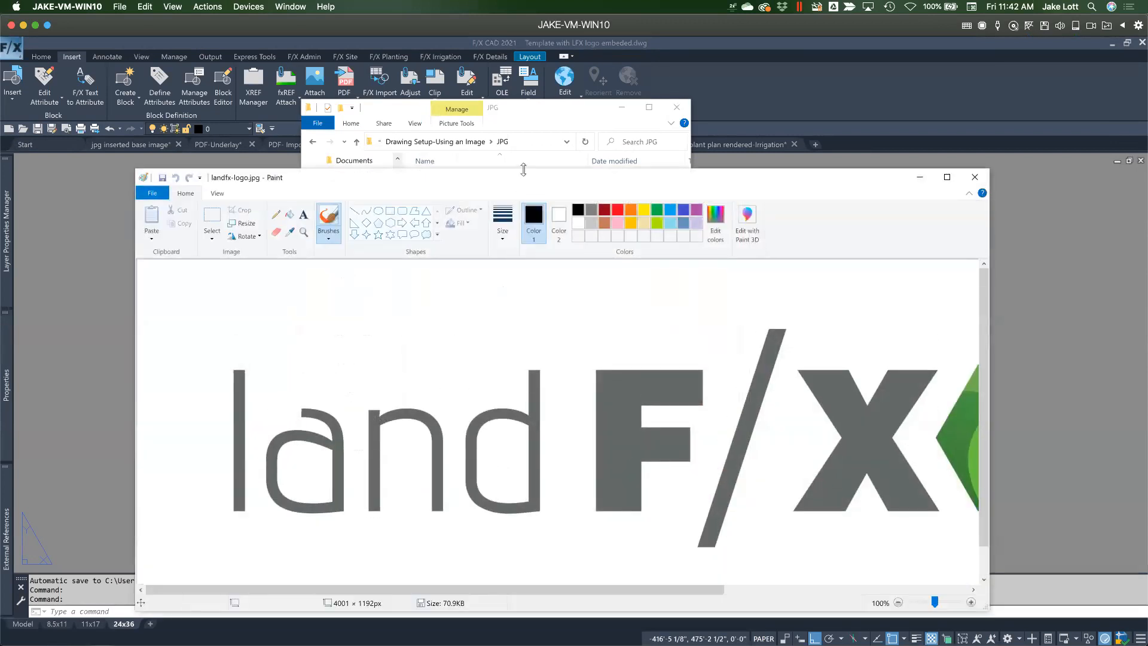
Copy the entire logo image, then close Paint and return to the template drawing in F/X CAD
{"action": "left_click_drag", "start_coordinate": [522, 168], "coordinate": [522, 113]}
{"action": "scroll", "coordinate": [549, 367], "scroll_direction": "right", "scroll_amount": 3}
{"action": "scroll", "coordinate": [548, 367], "scroll_direction": "left", "scroll_amount": 3}
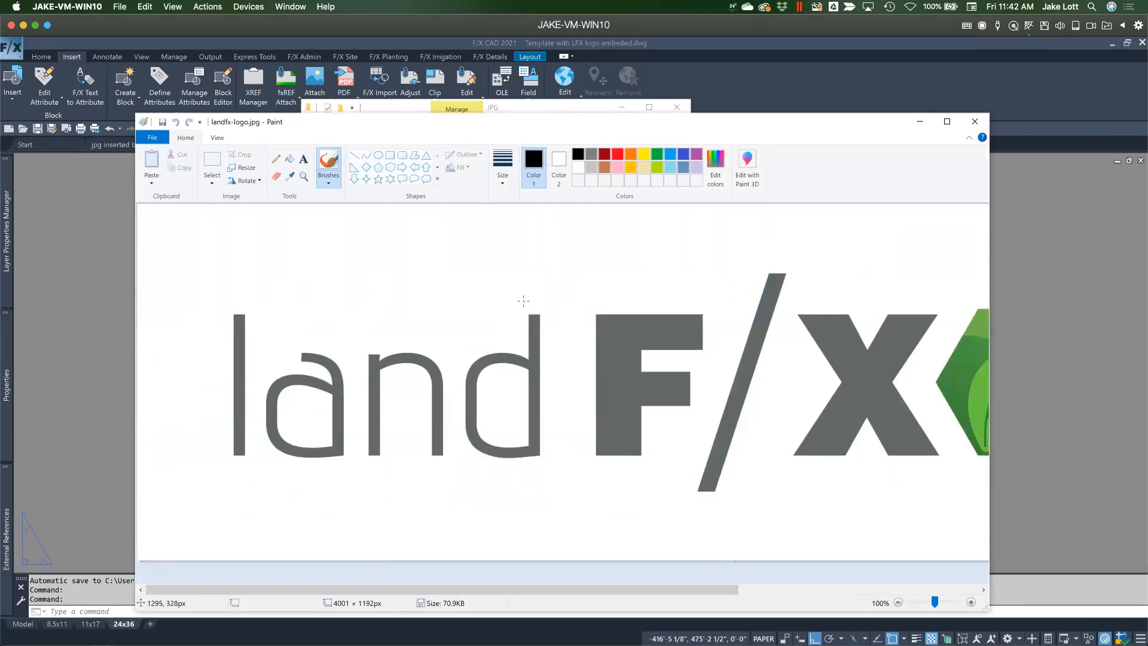
{"action": "key", "text": "ctrl+a"}
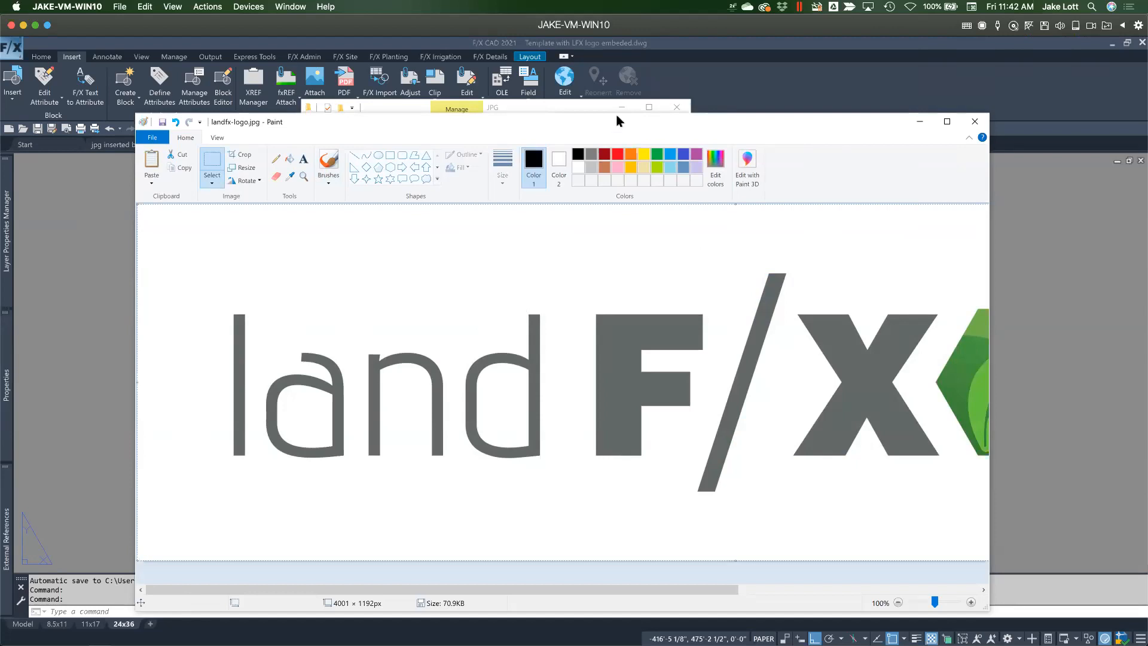
{"action": "left_click_drag", "start_coordinate": [615, 125], "coordinate": [601, 210]}
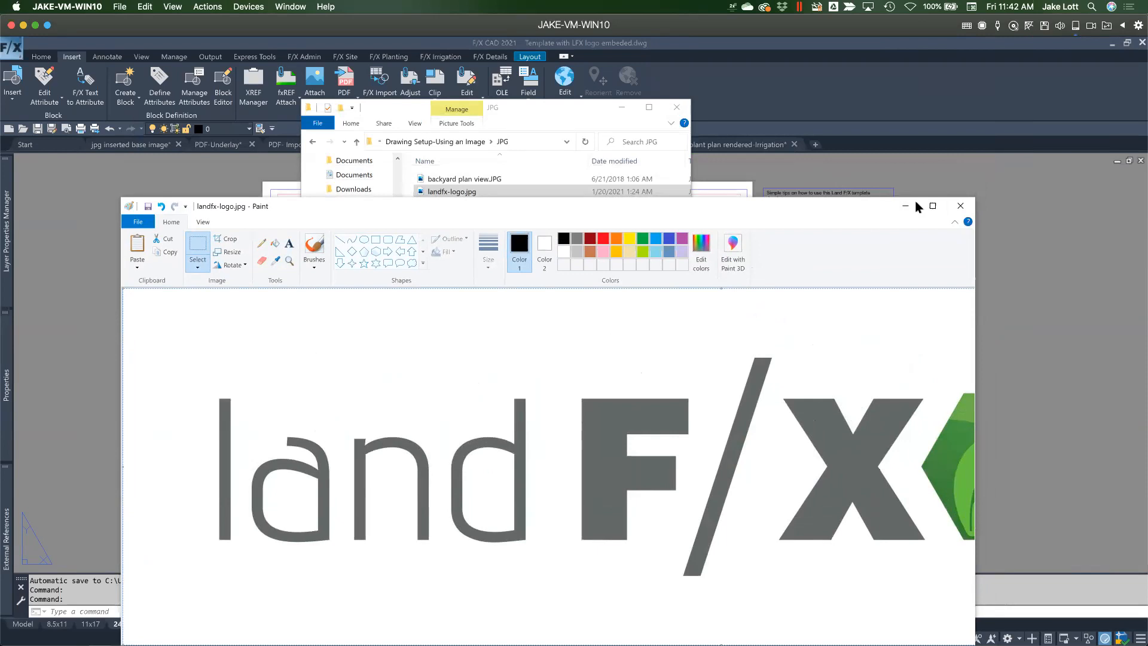
{"action": "left_click", "coordinate": [960, 206]}
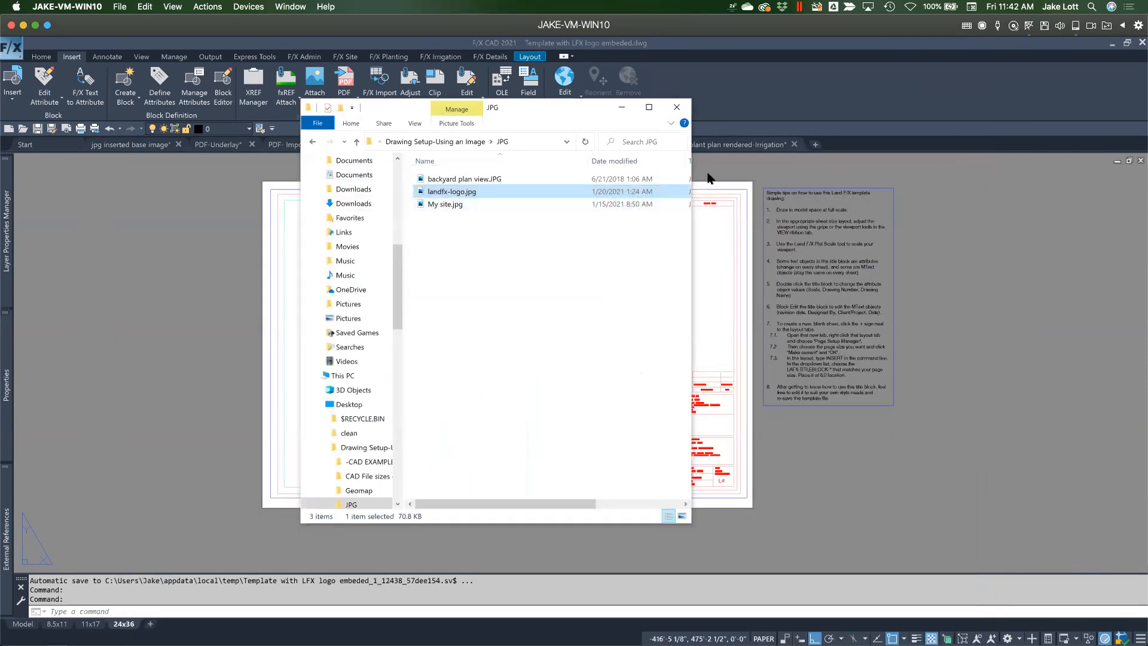
{"action": "left_click", "coordinate": [707, 177]}
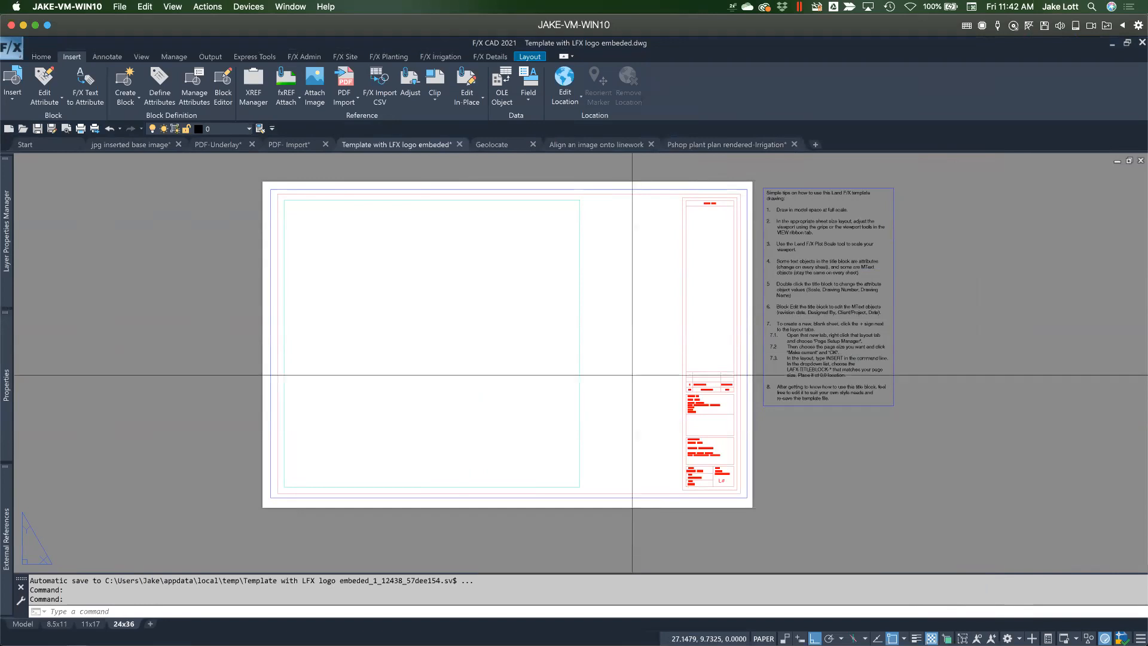
Paste the logo at the lower-left corner of the empty title block box above Project/Client, accepting the default OLE text size
{"action": "key", "text": "ctrl+v"}
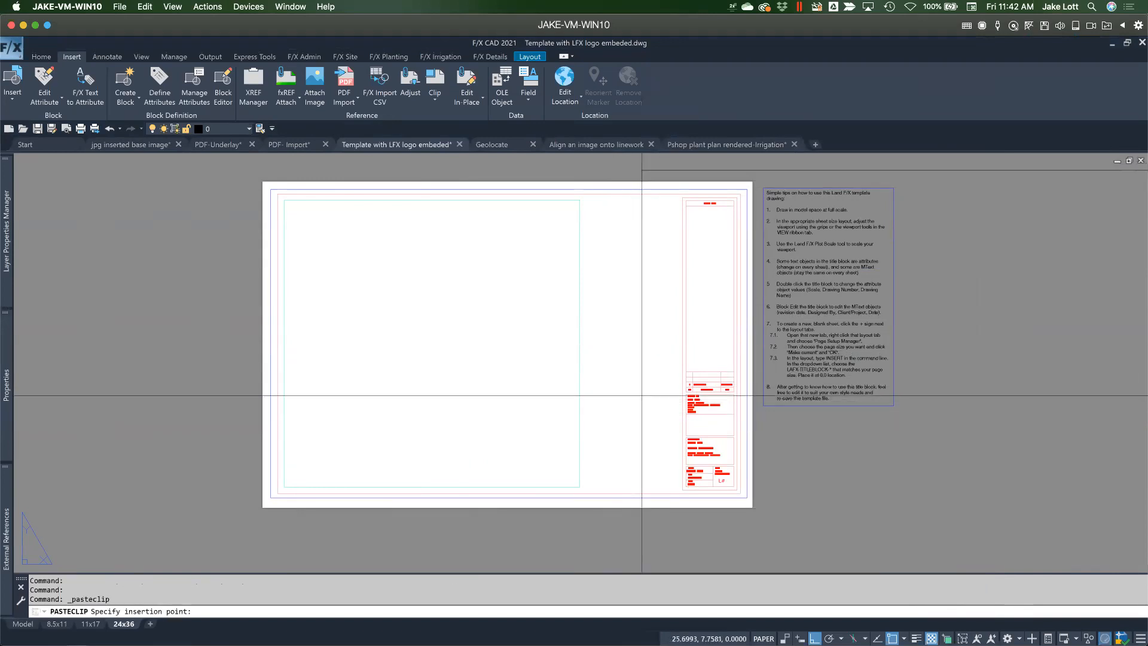
{"action": "scroll", "coordinate": [593, 427], "scroll_direction": "down", "scroll_amount": 2}
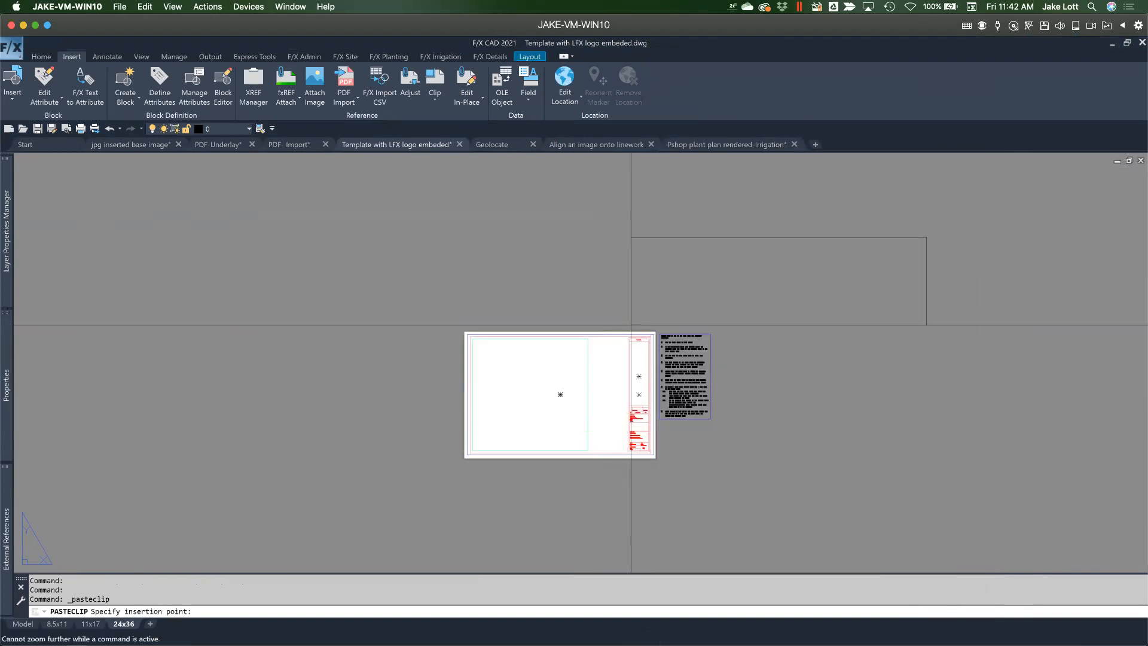
{"action": "scroll", "coordinate": [620, 324], "scroll_direction": "up", "scroll_amount": 3}
{"action": "scroll", "coordinate": [619, 394], "scroll_direction": "down", "scroll_amount": 3}
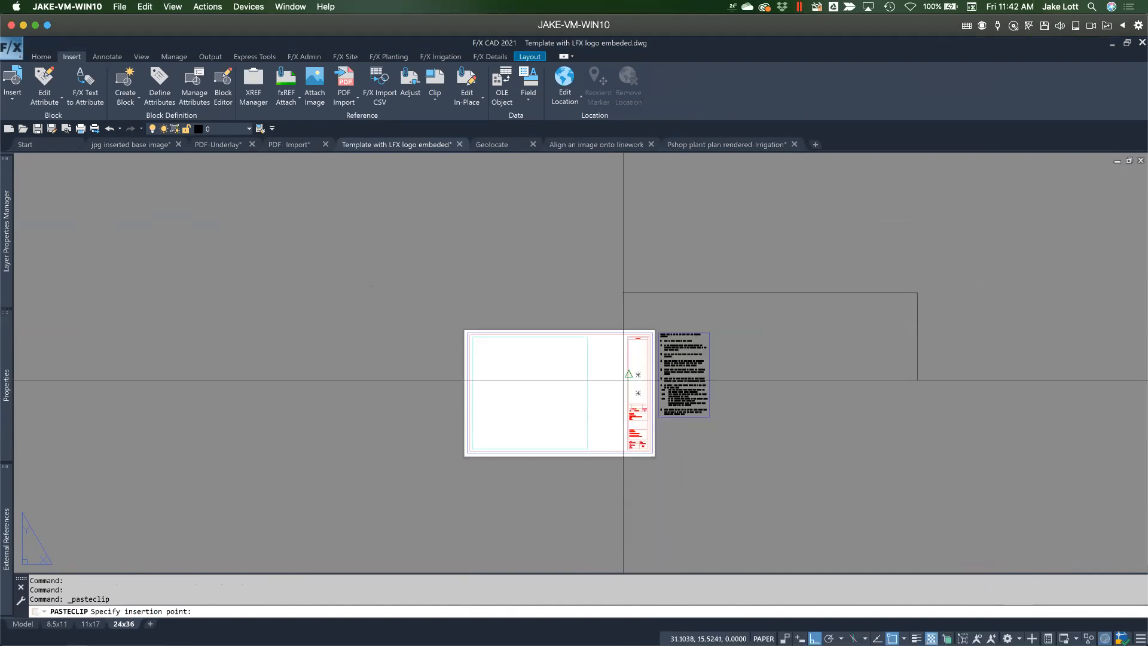
{"action": "scroll", "coordinate": [629, 407], "scroll_direction": "up", "scroll_amount": 2}
{"action": "scroll", "coordinate": [630, 415], "scroll_direction": "up", "scroll_amount": 5}
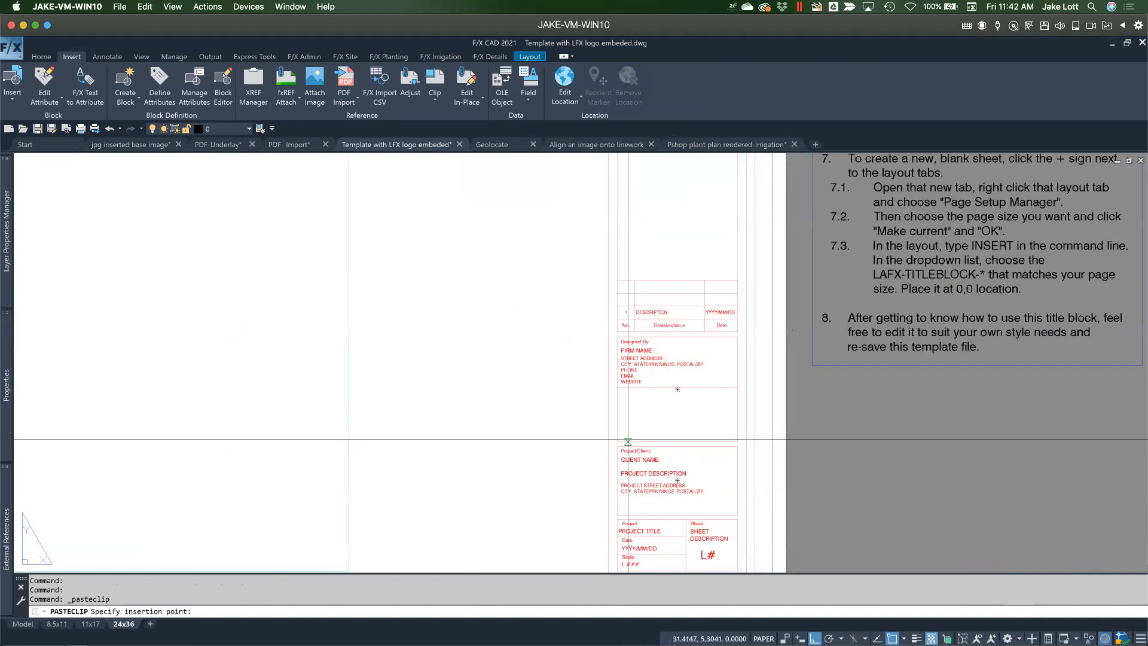
{"action": "left_click", "coordinate": [617, 439]}
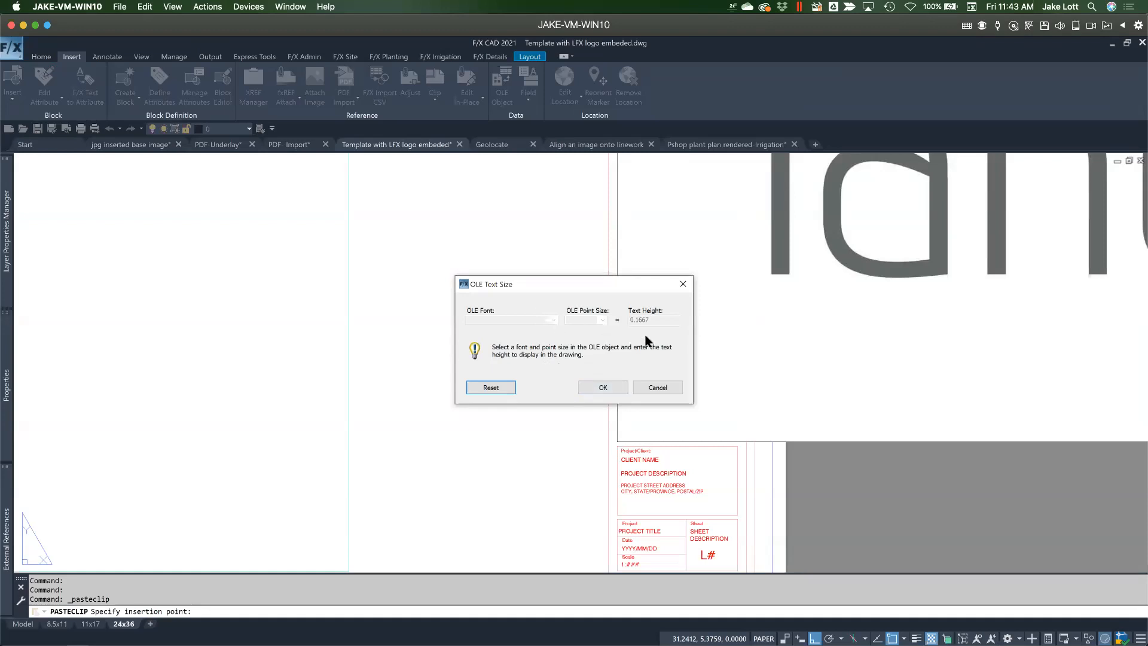
{"action": "left_click", "coordinate": [601, 386]}
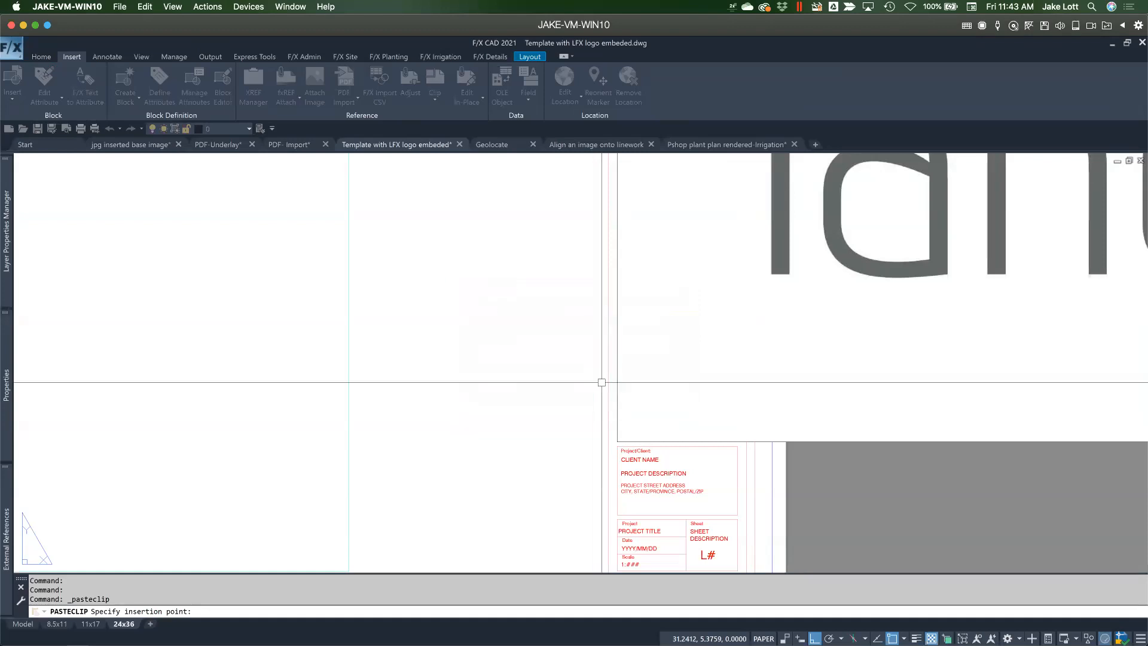
Select the pasted logo and check its object properties and the drawing's external references list
{"action": "left_click", "coordinate": [615, 346]}
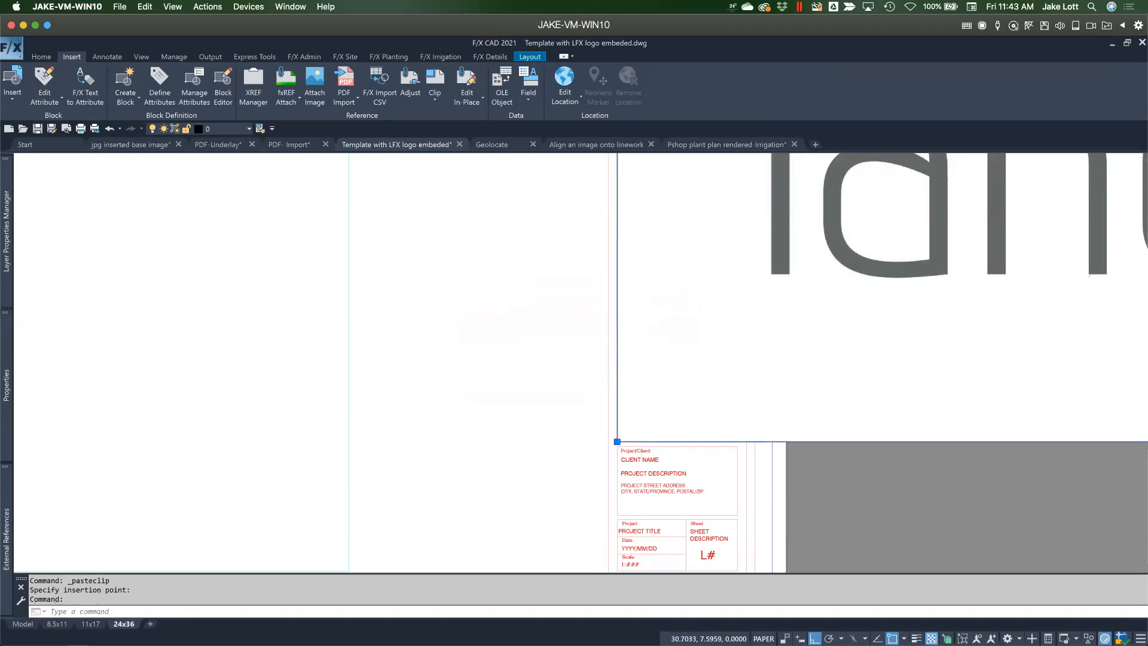
{"action": "scroll", "coordinate": [598, 359], "scroll_direction": "down", "scroll_amount": 4}
{"action": "scroll", "coordinate": [588, 356], "scroll_direction": "down", "scroll_amount": 5}
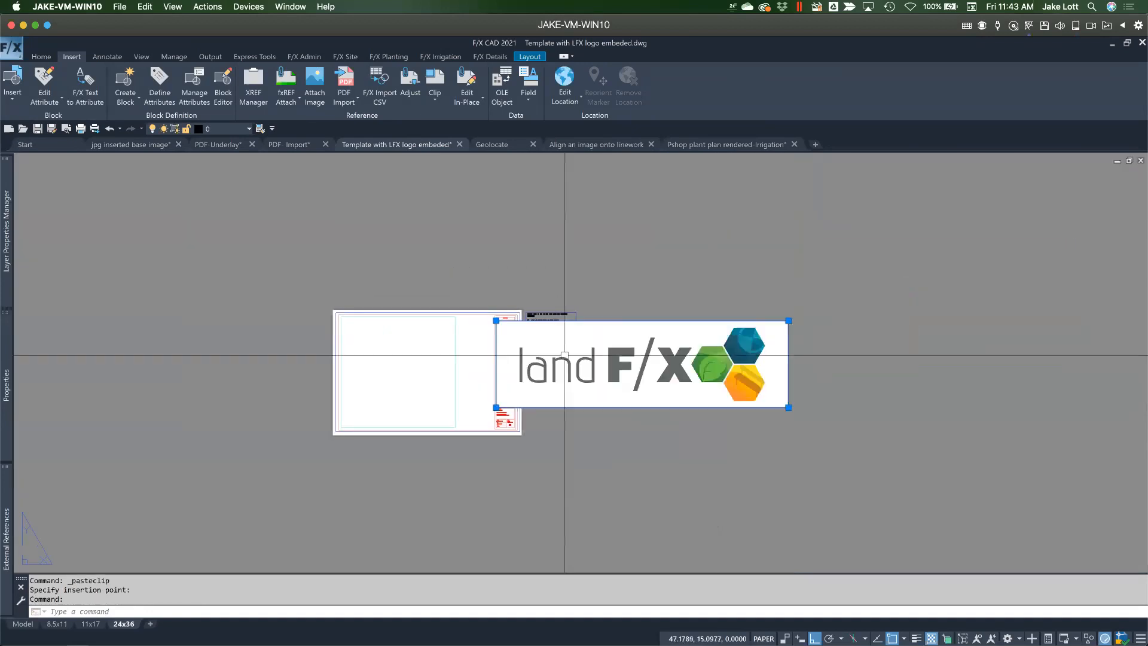
{"action": "mouse_move", "coordinate": [9, 362]}
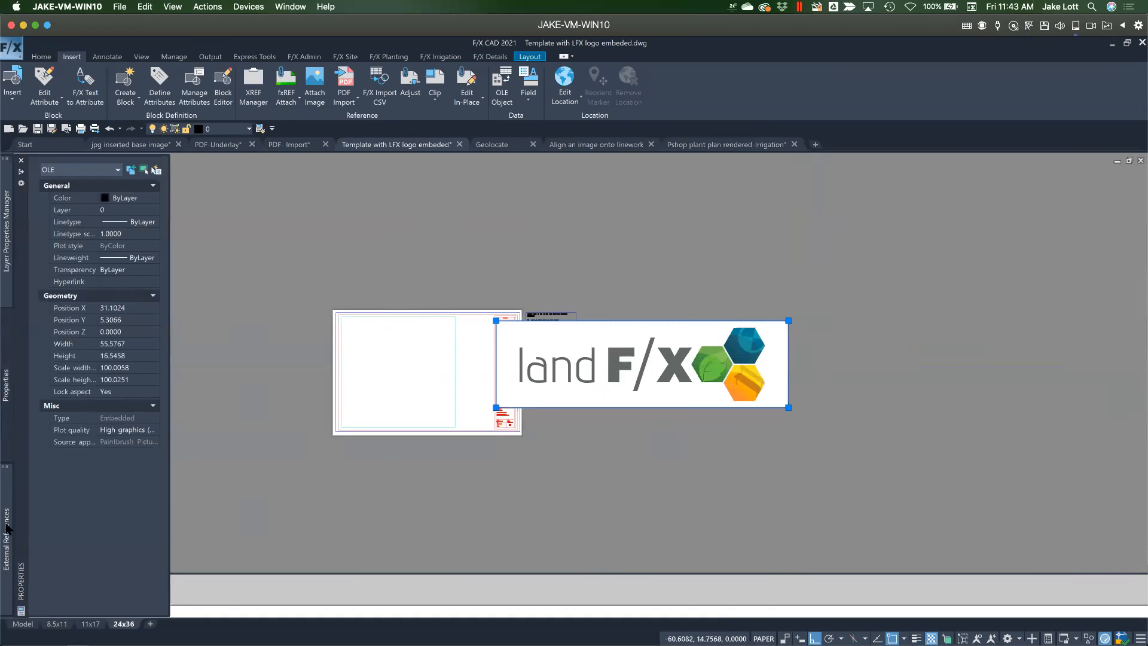
{"action": "mouse_move", "coordinate": [8, 529]}
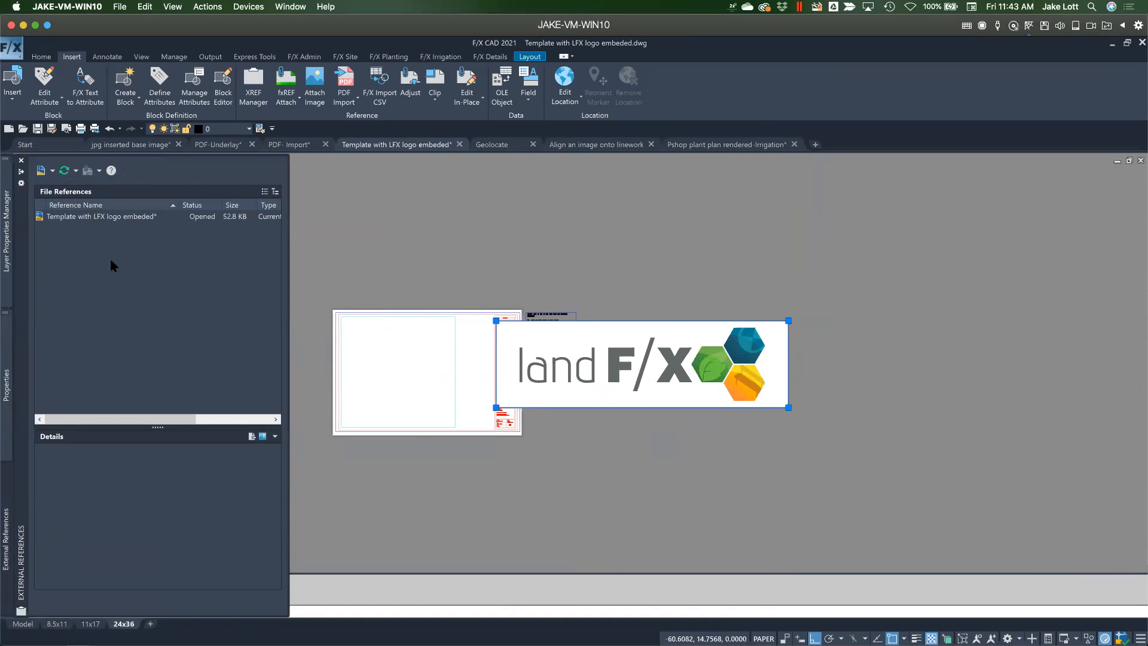
{"action": "key", "text": "Escape"}
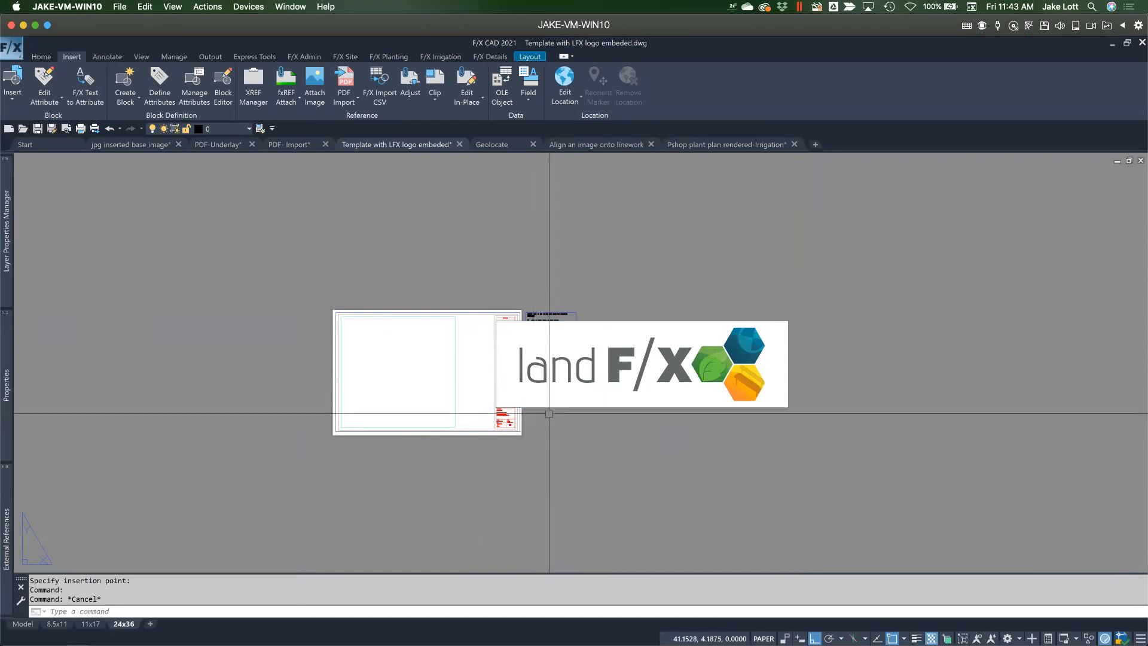
Scale the logo by reference from its lower-left corner so its full width matches the width of the title block box
{"action": "left_click", "coordinate": [550, 408]}
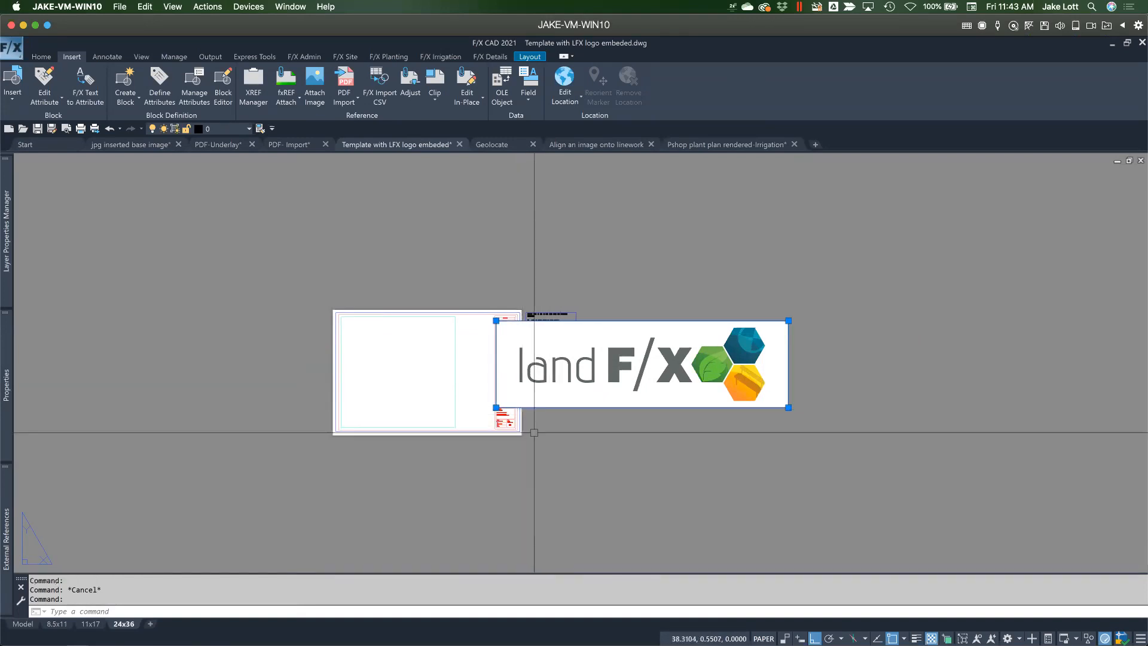
{"action": "type", "text": "sc"}
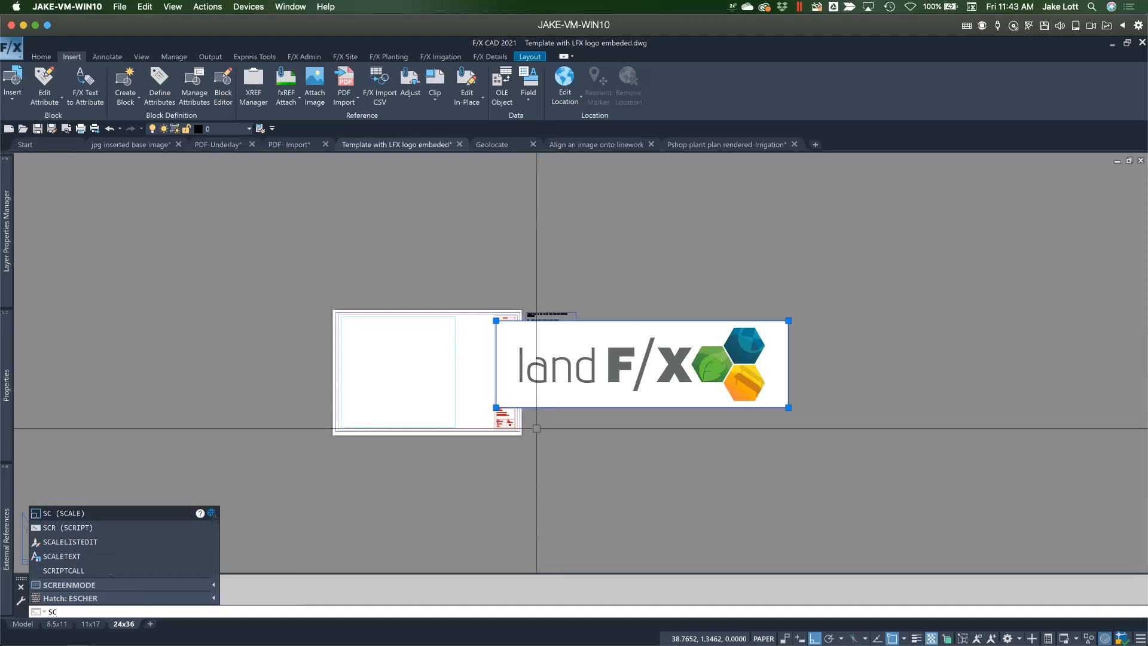
{"action": "key", "text": "Return"}
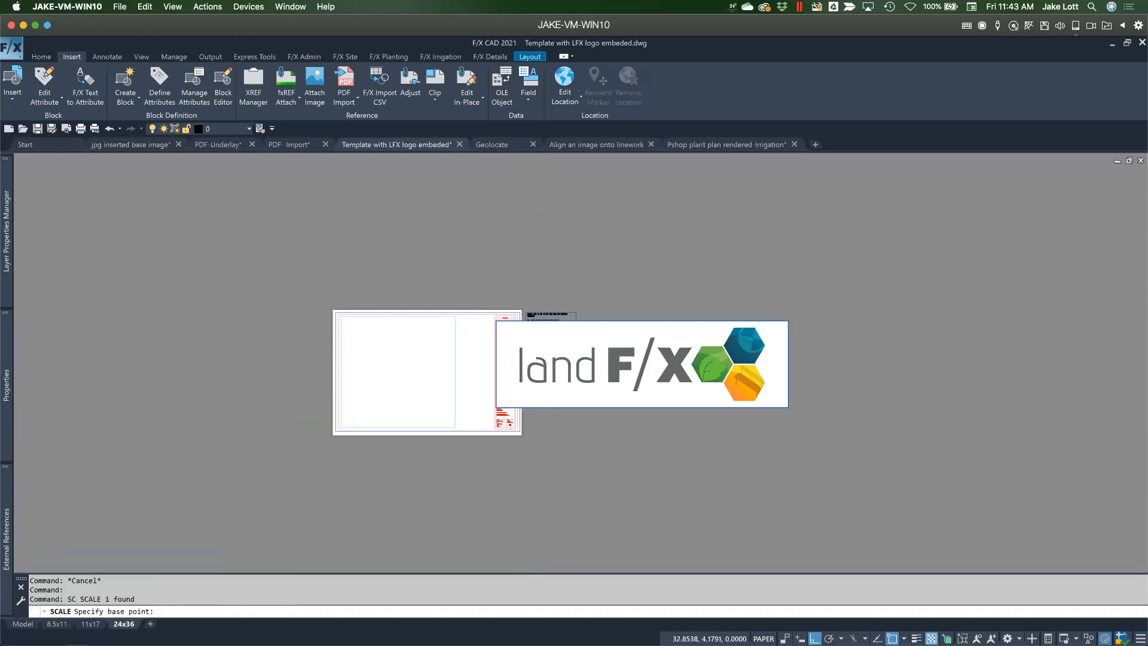
{"action": "scroll", "coordinate": [537, 428], "scroll_direction": "up", "scroll_amount": 6}
{"action": "left_click", "coordinate": [470, 399]}
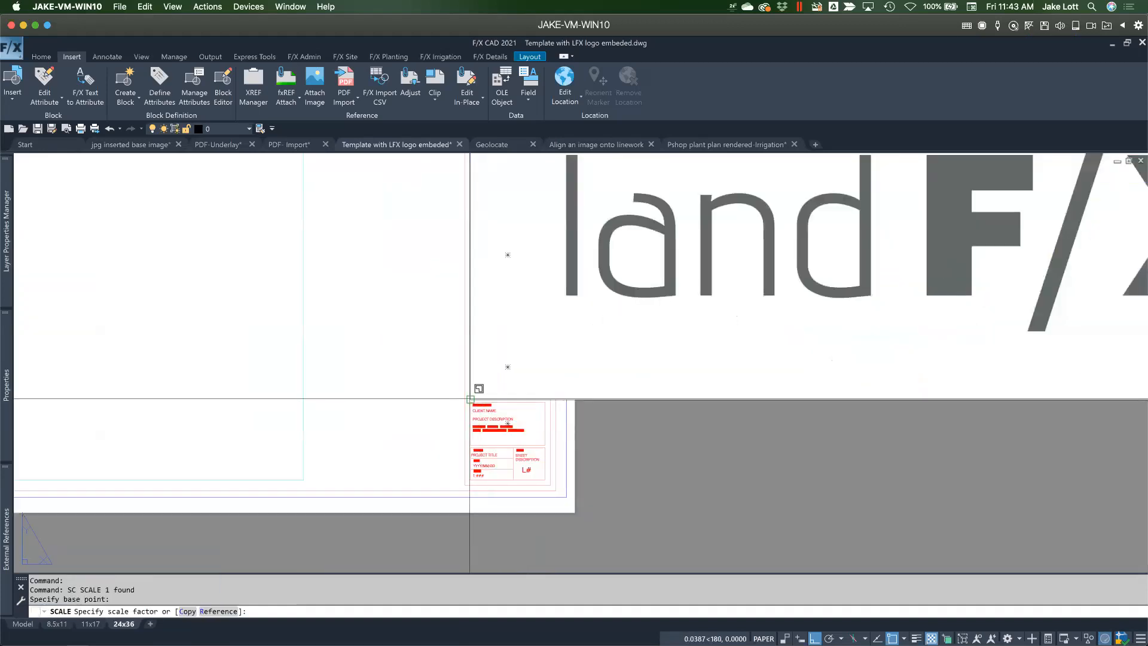
{"action": "type", "text": "r"}
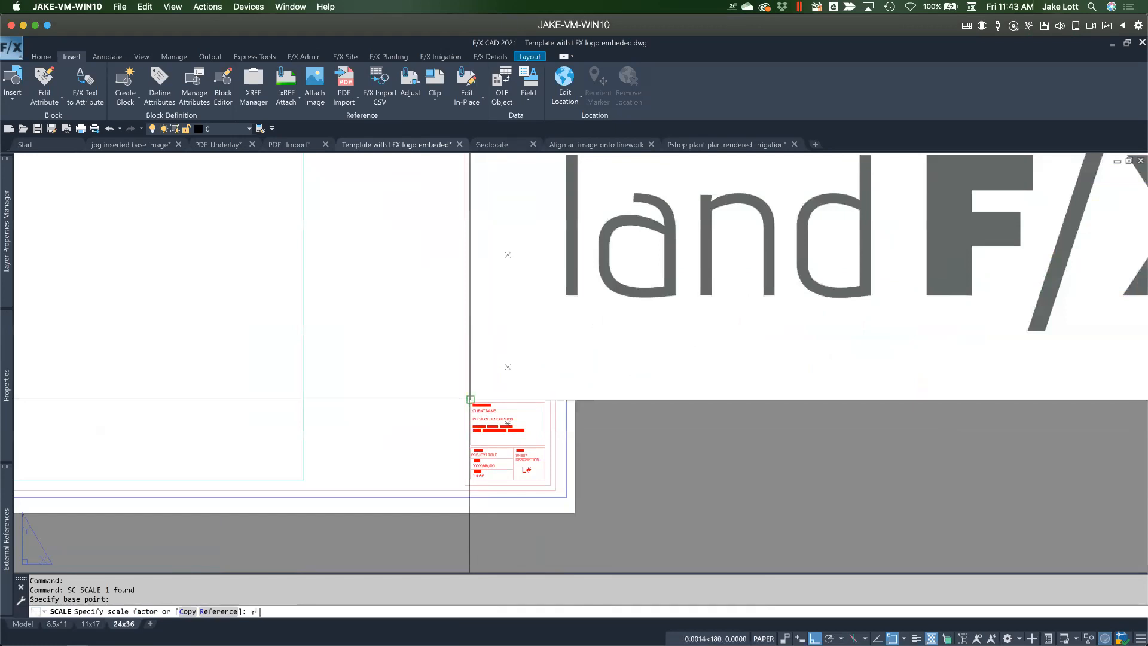
{"action": "key", "text": "Return"}
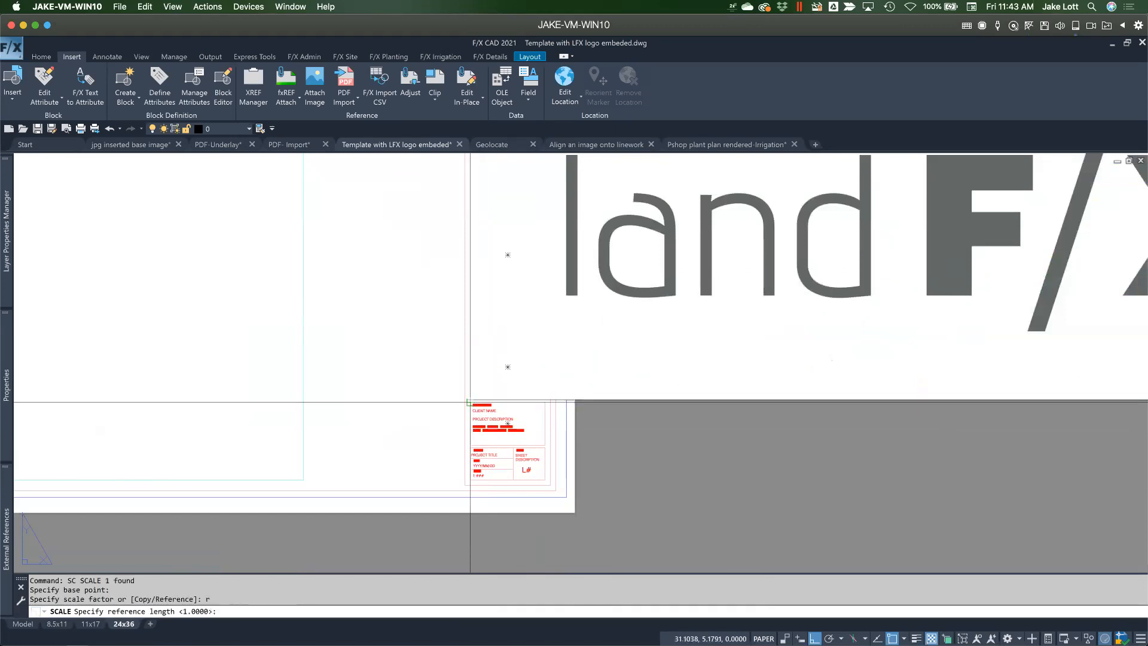
{"action": "left_click", "coordinate": [470, 402]}
{"action": "scroll", "coordinate": [470, 401], "scroll_direction": "down", "scroll_amount": 5}
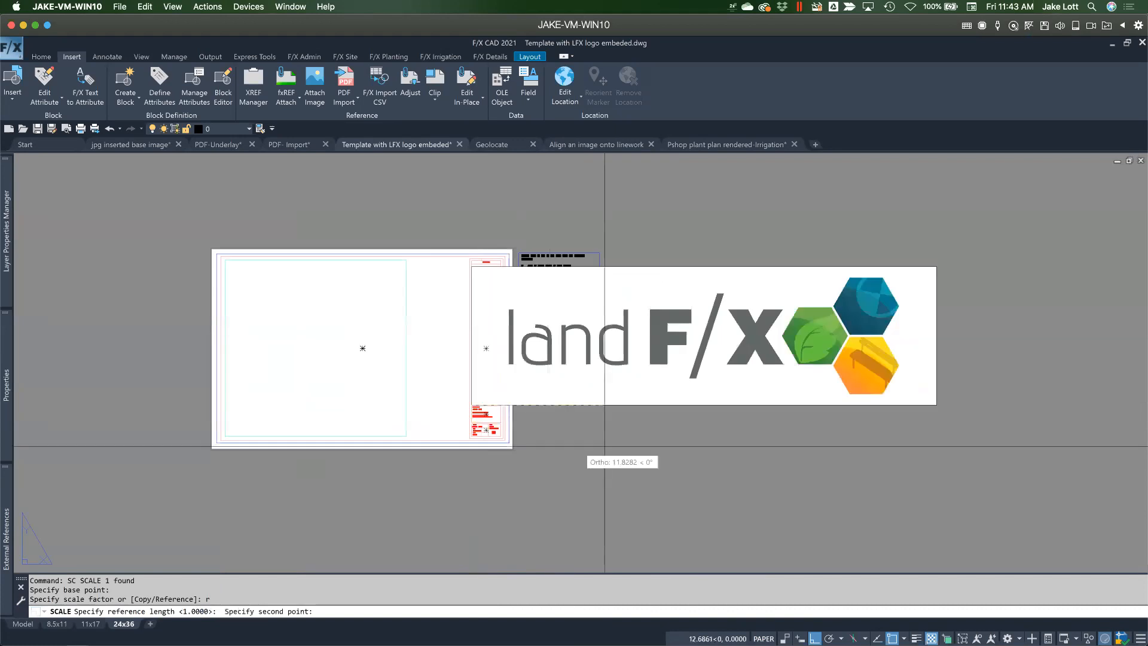
{"action": "left_click", "coordinate": [936, 404]}
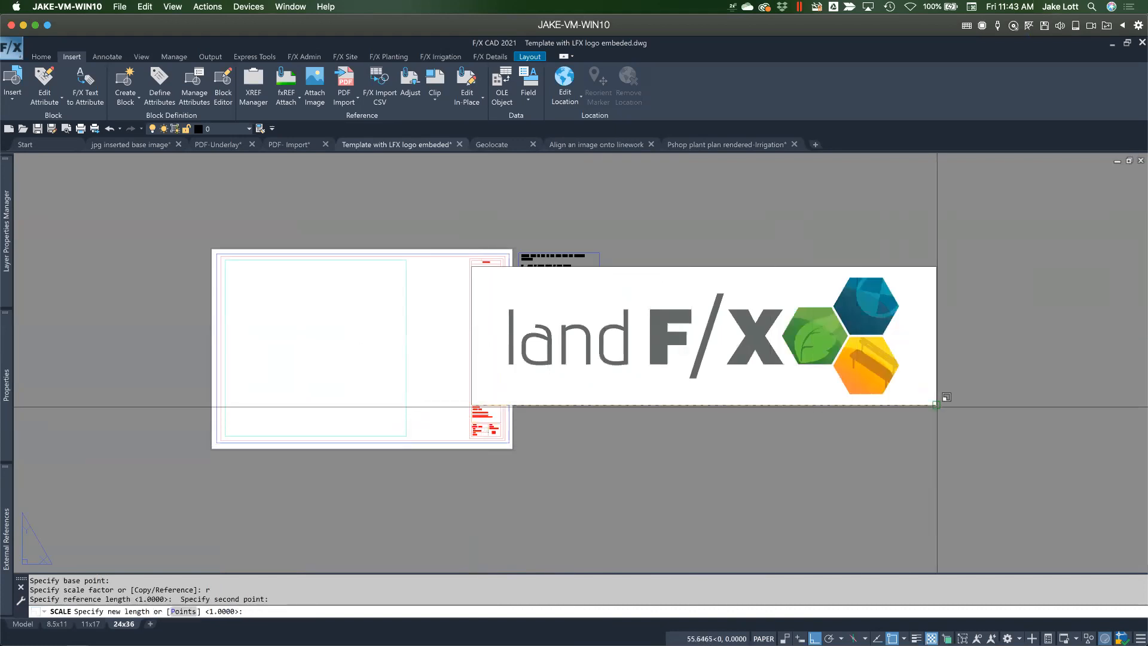
{"action": "scroll", "coordinate": [520, 396], "scroll_direction": "up", "scroll_amount": 5}
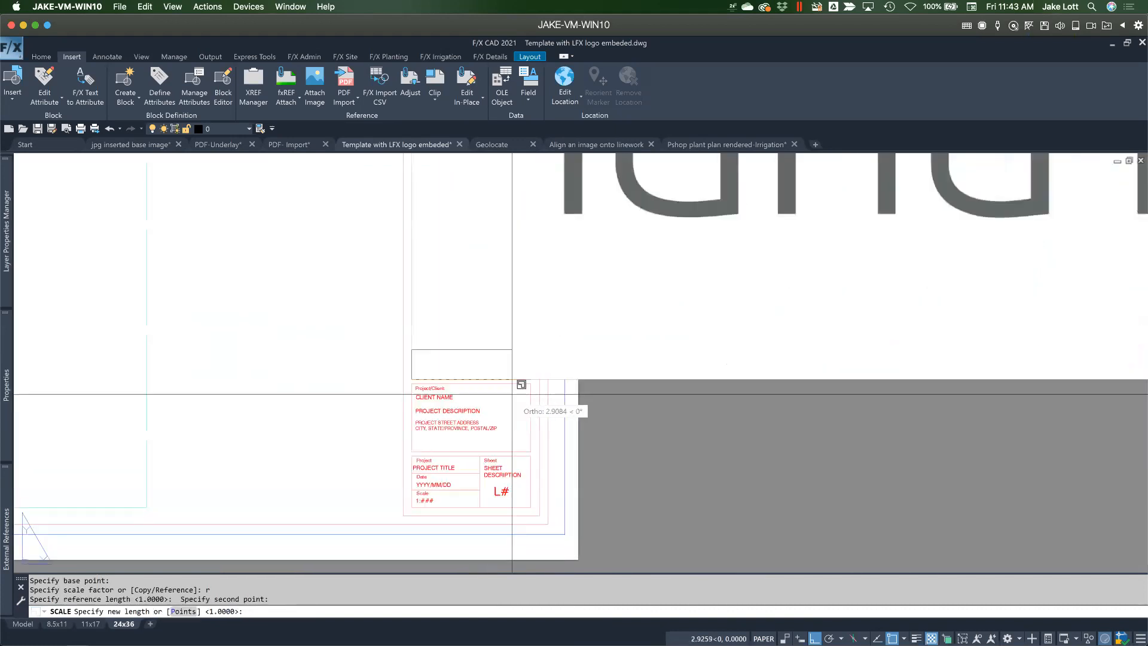
{"action": "scroll", "coordinate": [512, 394], "scroll_direction": "up", "scroll_amount": 2}
{"action": "left_click", "coordinate": [531, 383]}
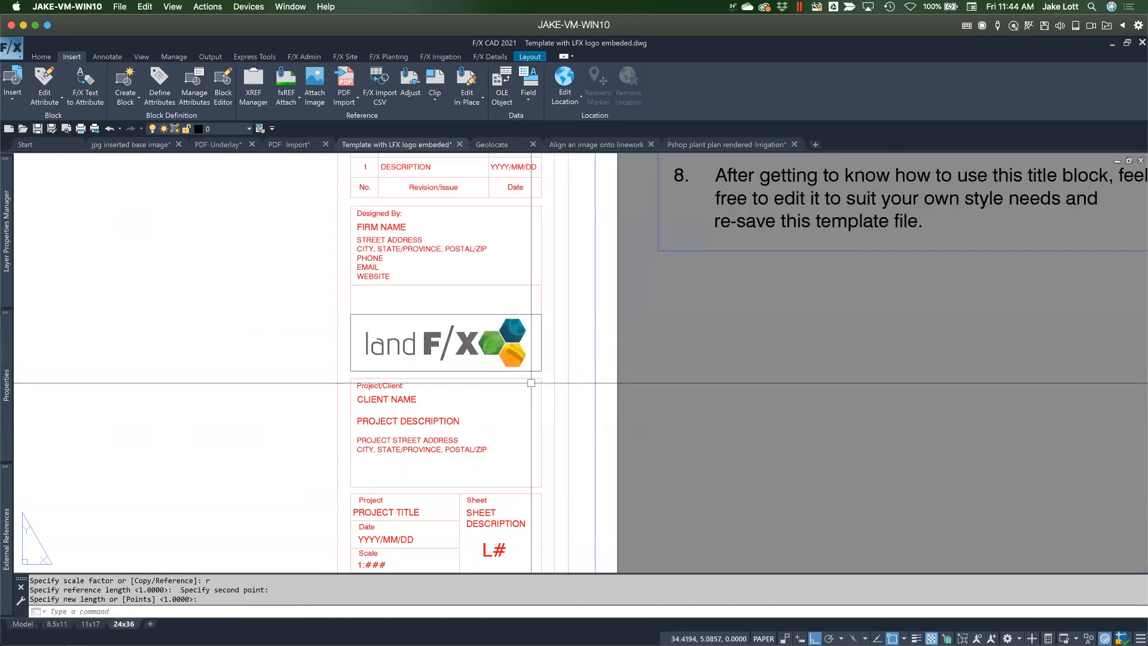
Move the logo slightly straight up within its title block box above Project/Client
{"action": "middle_click_drag", "start_coordinate": [464, 364], "coordinate": [499, 419]}
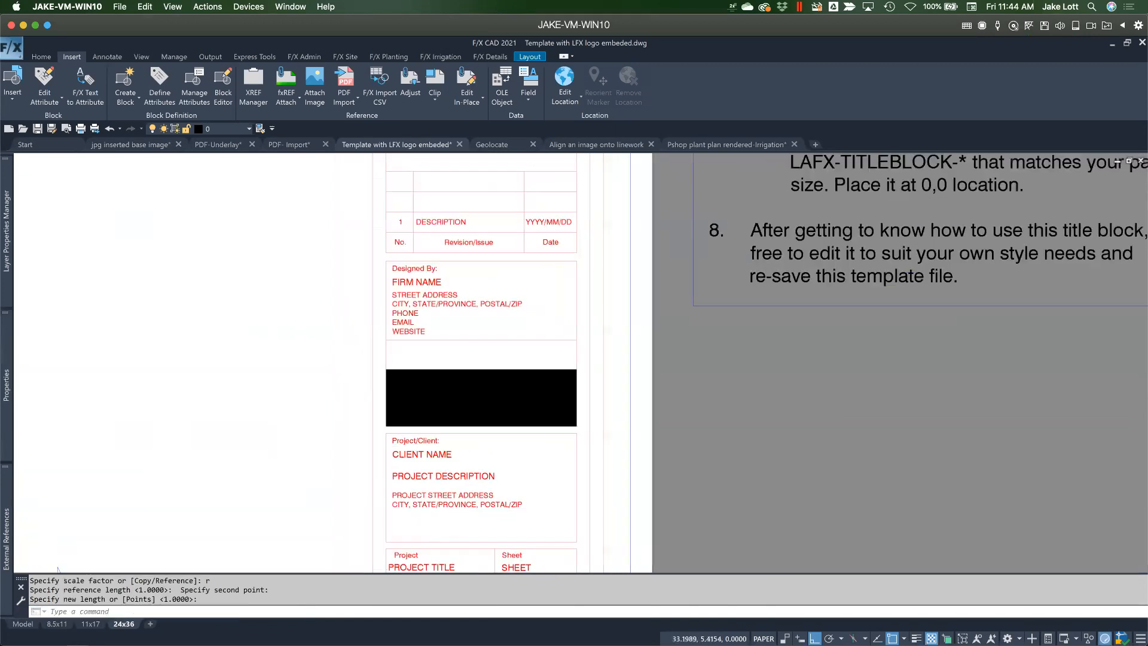
{"action": "left_click", "coordinate": [469, 370]}
{"action": "type", "text": "m"}
{"action": "key", "text": "Return"}
{"action": "left_click", "coordinate": [736, 437]}
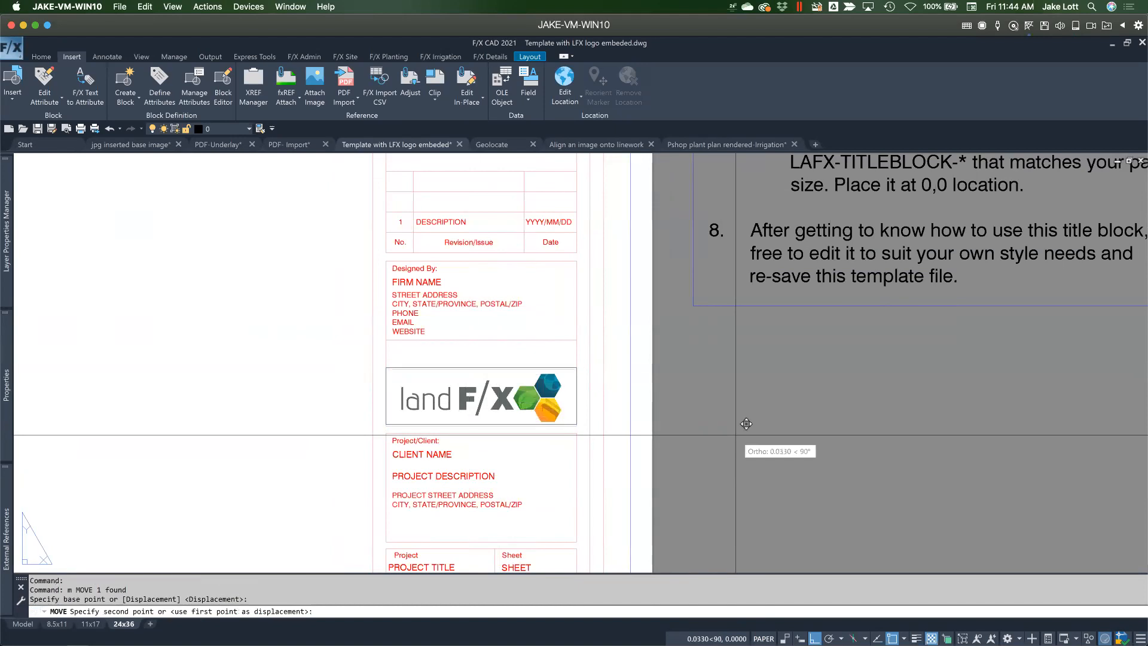
{"action": "left_click", "coordinate": [737, 431]}
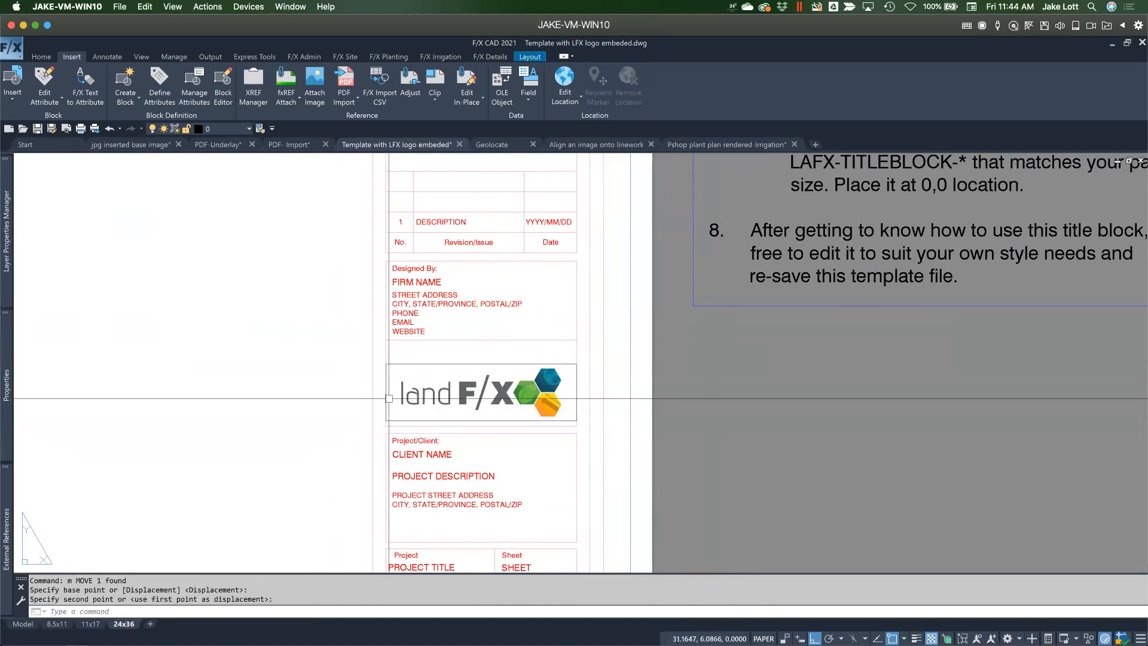
Check the plot quality options in the logo's object properties and set its width to 3.25
{"action": "scroll", "coordinate": [430, 394], "scroll_direction": "down", "scroll_amount": 2}
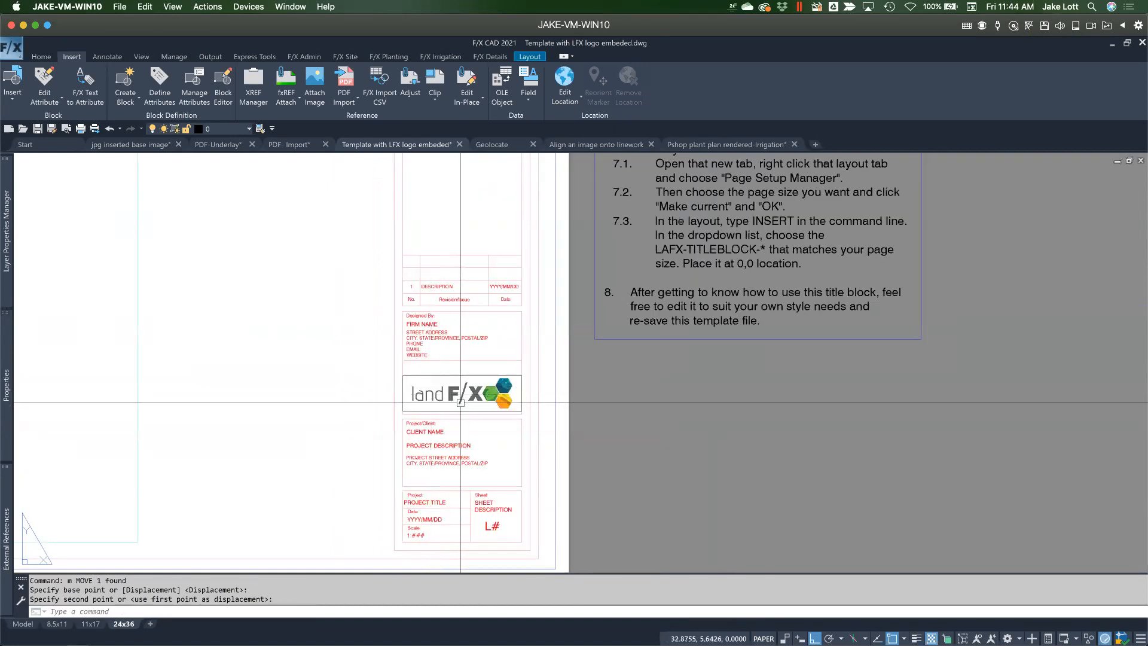
{"action": "left_click", "coordinate": [446, 381]}
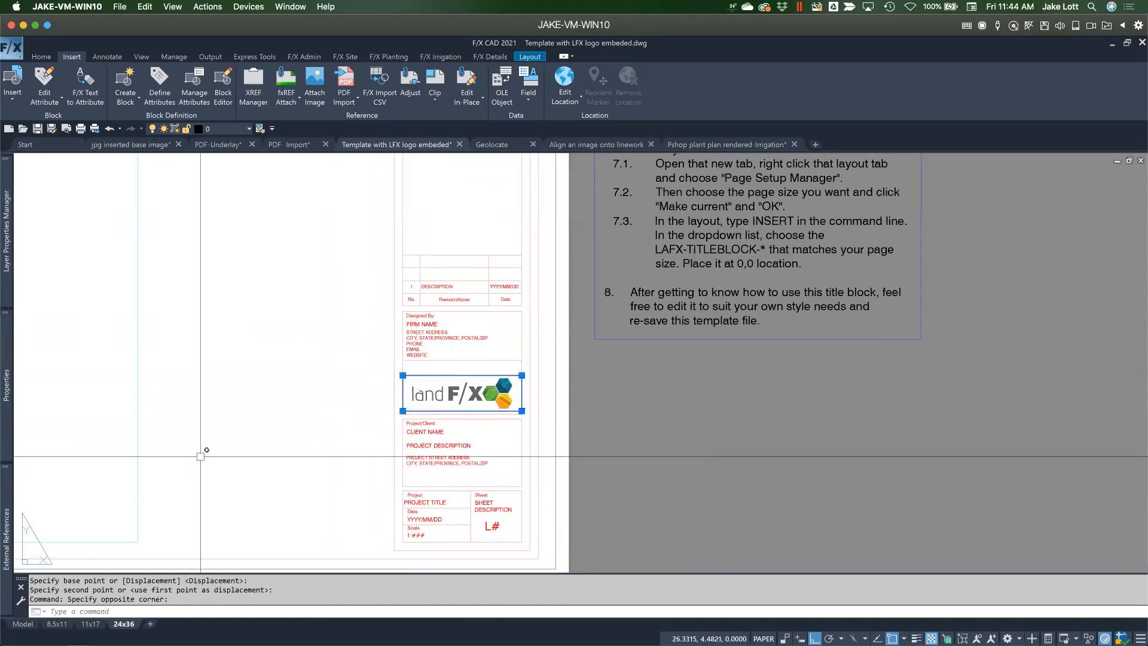
{"action": "mouse_move", "coordinate": [6, 408]}
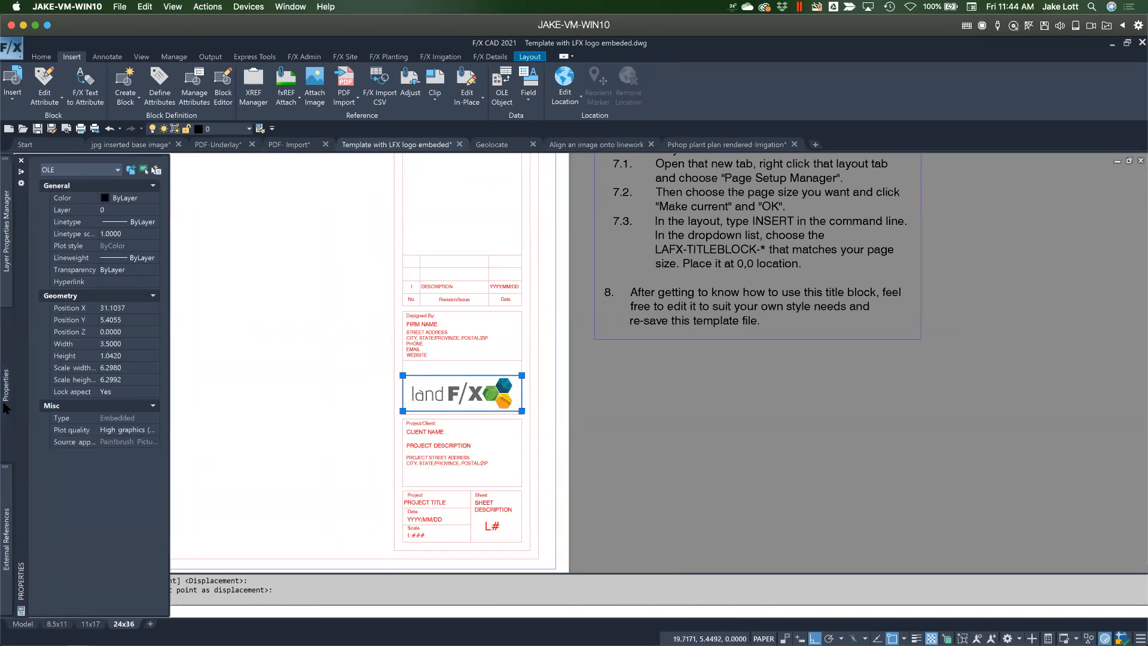
{"action": "left_click", "coordinate": [117, 432]}
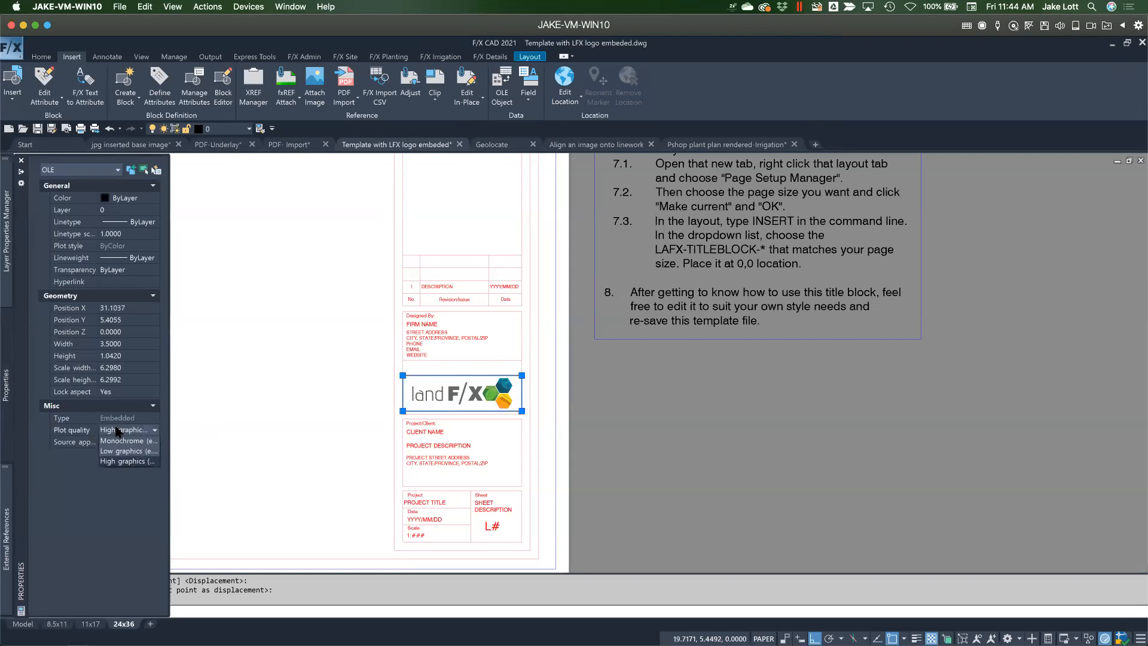
{"action": "left_click", "coordinate": [116, 431]}
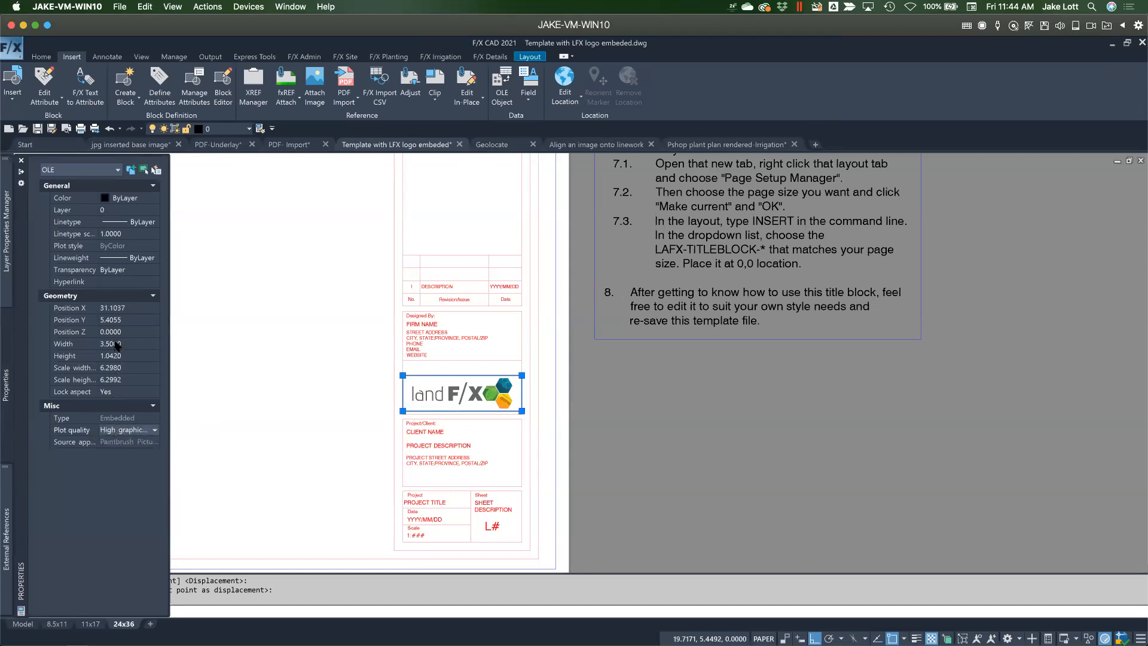
{"action": "left_click", "coordinate": [134, 345]}
{"action": "type", "text": "3"}
{"action": "left_click", "coordinate": [142, 357]}
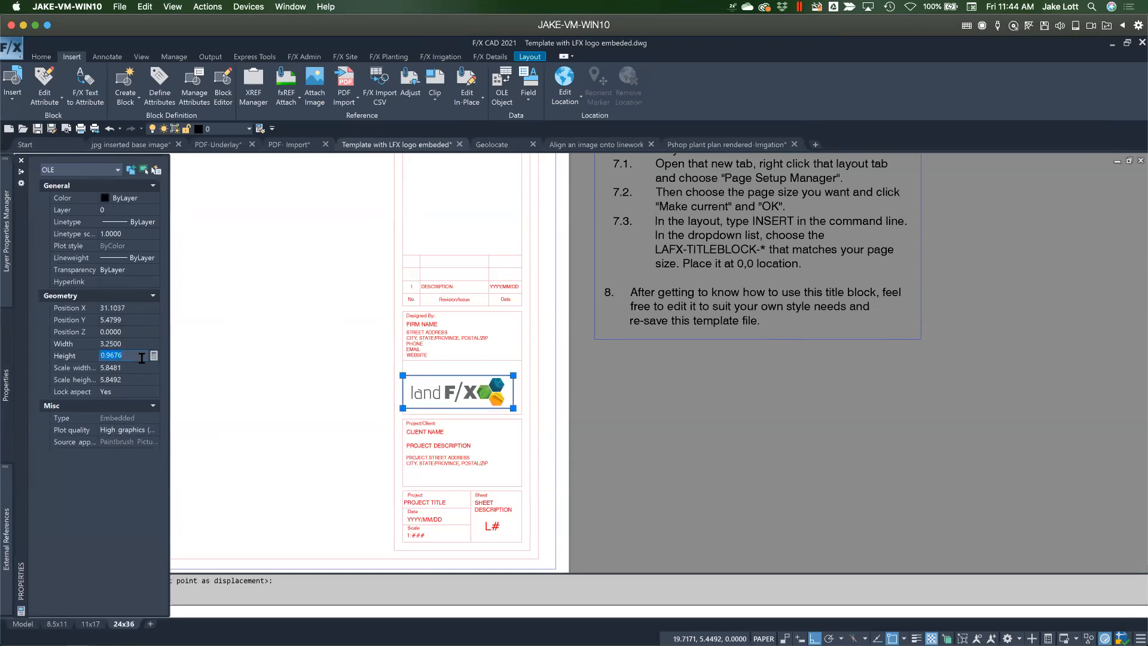
Move the logo slightly to the right to centre it horizontally in its title block box
{"action": "type", "text": "m"}
{"action": "key", "text": "Return"}
{"action": "scroll", "coordinate": [478, 382], "scroll_direction": "up", "scroll_amount": 2}
{"action": "left_click", "coordinate": [469, 382]}
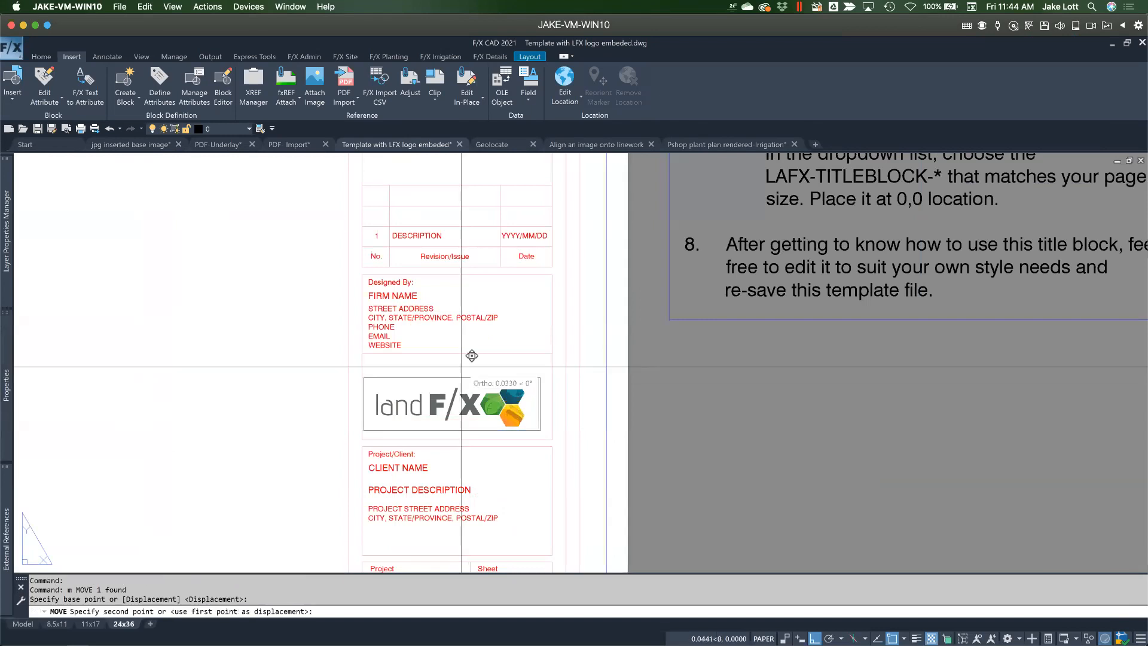
{"action": "scroll", "coordinate": [465, 365], "scroll_direction": "up", "scroll_amount": 2}
{"action": "left_click", "coordinate": [465, 365]}
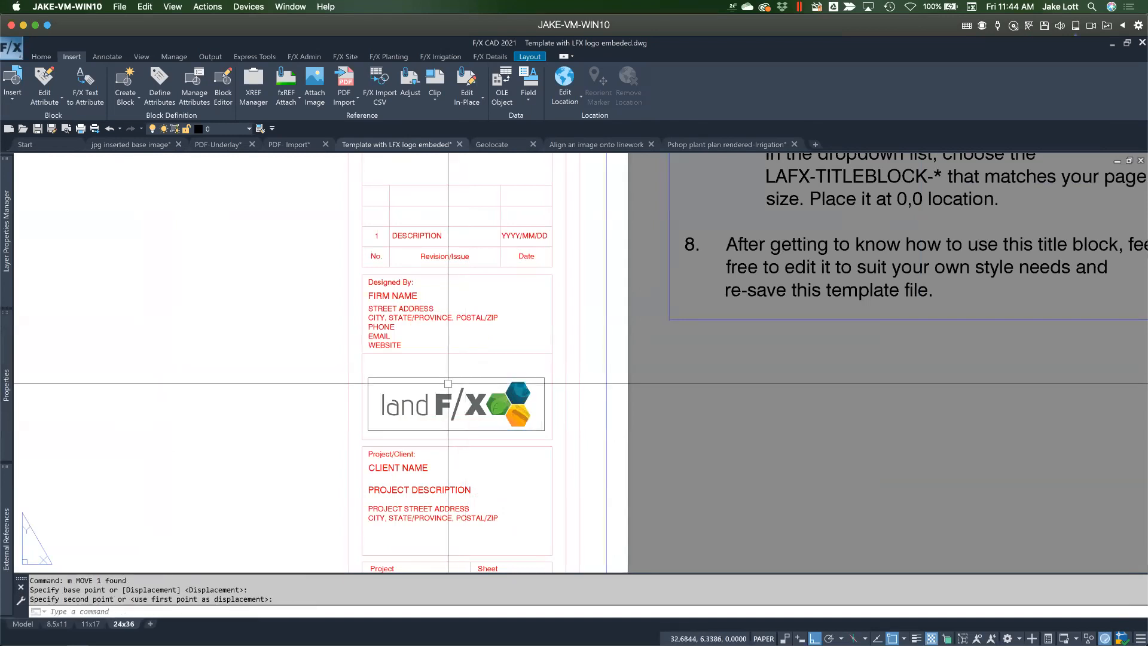
Preview the plot of the 24x36 layout, examine the logo in the title block, and exit without plotting
{"action": "scroll", "coordinate": [463, 407], "scroll_direction": "down", "scroll_amount": 4}
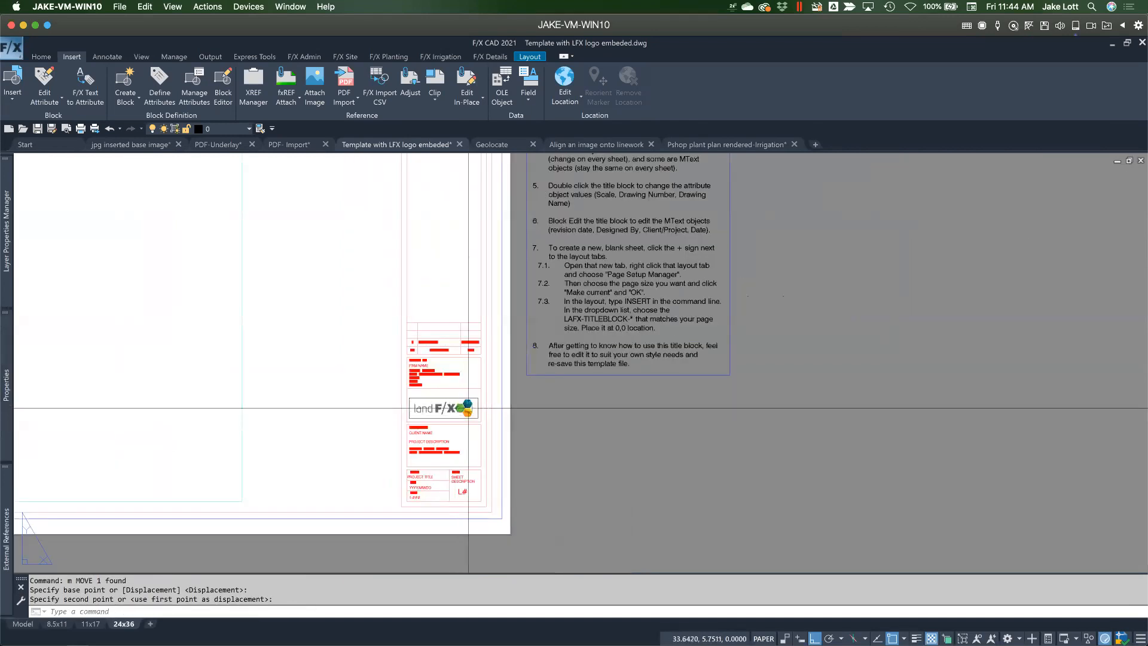
{"action": "scroll", "coordinate": [460, 405], "scroll_direction": "down", "scroll_amount": 2}
{"action": "scroll", "coordinate": [440, 408], "scroll_direction": "up", "scroll_amount": 2}
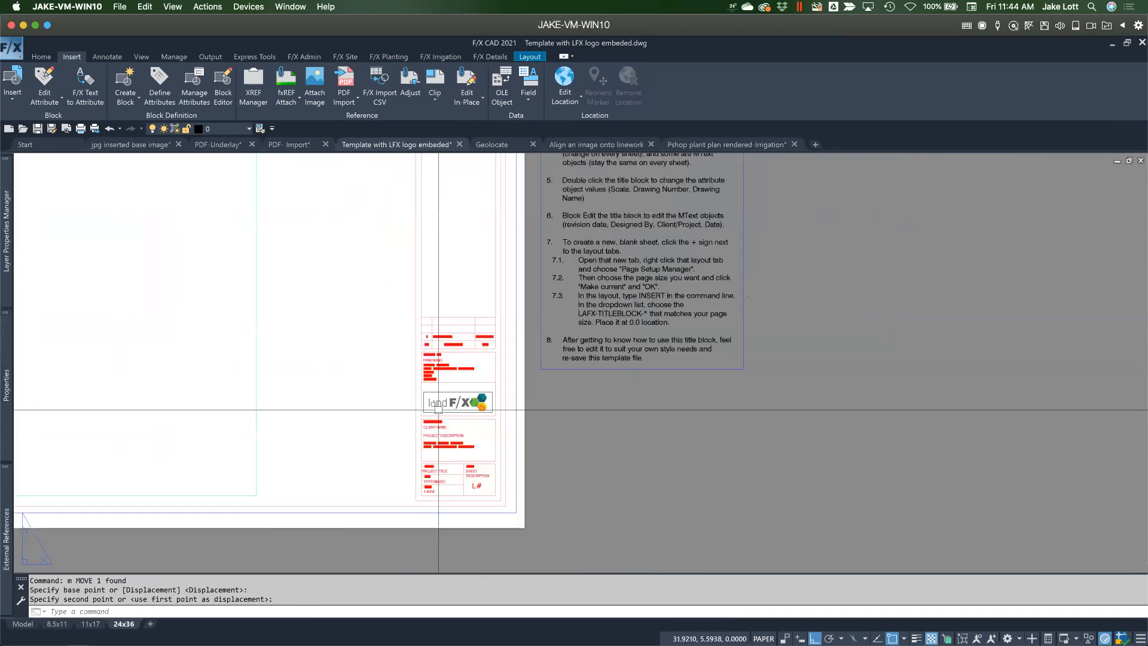
{"action": "scroll", "coordinate": [439, 409], "scroll_direction": "up", "scroll_amount": 2}
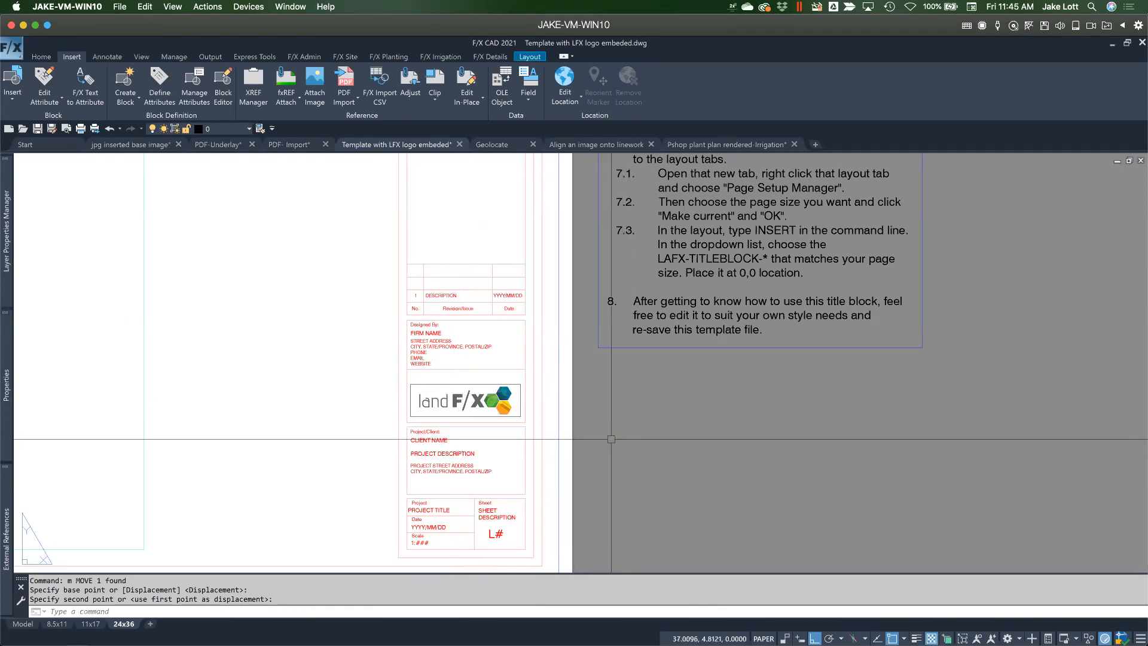
{"action": "key", "text": "ctrl+p"}
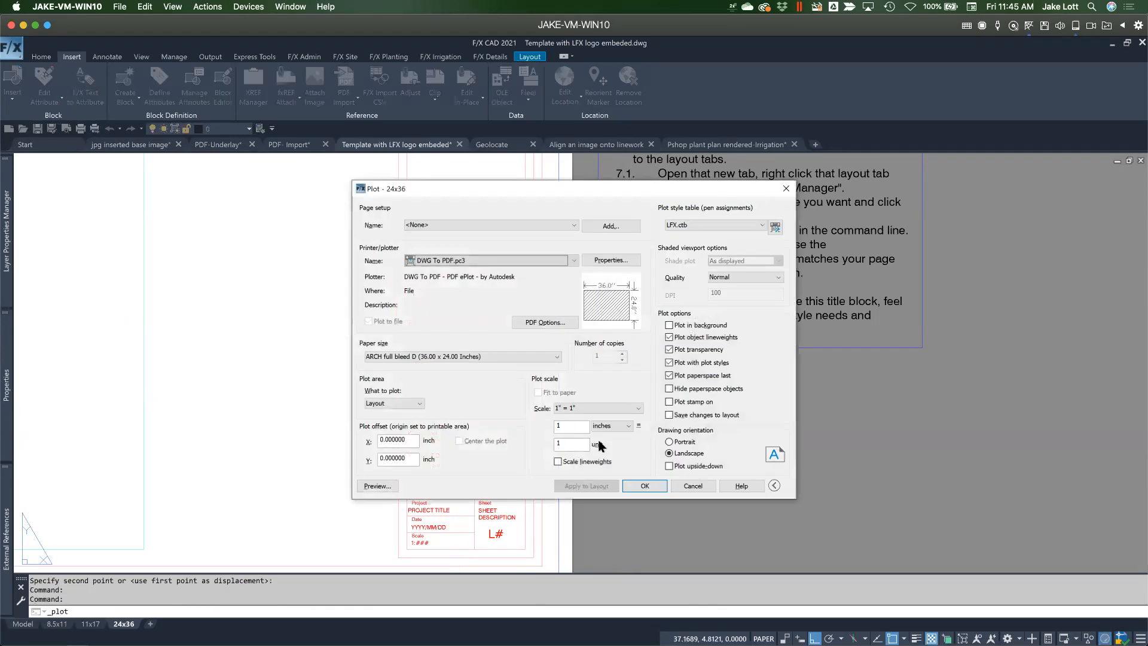
{"action": "left_click", "coordinate": [376, 484]}
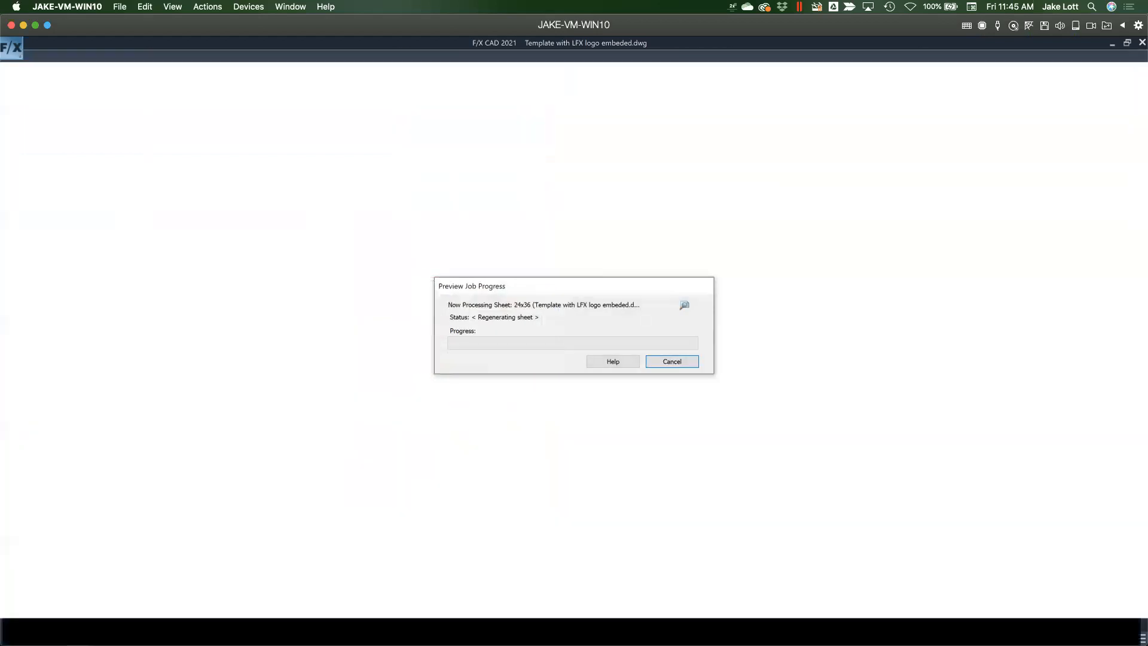
{"action": "scroll", "coordinate": [825, 454], "scroll_direction": "up", "scroll_amount": 4}
{"action": "scroll", "coordinate": [822, 468], "scroll_direction": "up", "scroll_amount": 2}
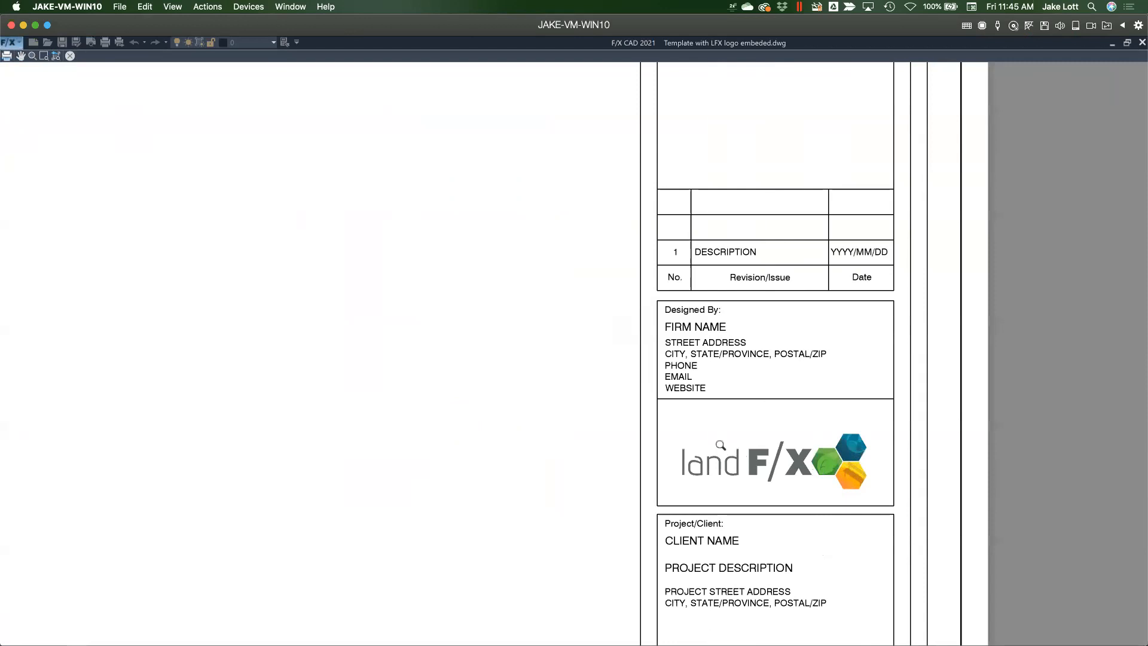
{"action": "scroll", "coordinate": [717, 447], "scroll_direction": "down", "scroll_amount": 3}
{"action": "scroll", "coordinate": [742, 461], "scroll_direction": "up", "scroll_amount": 2}
{"action": "scroll", "coordinate": [704, 420], "scroll_direction": "up", "scroll_amount": 2}
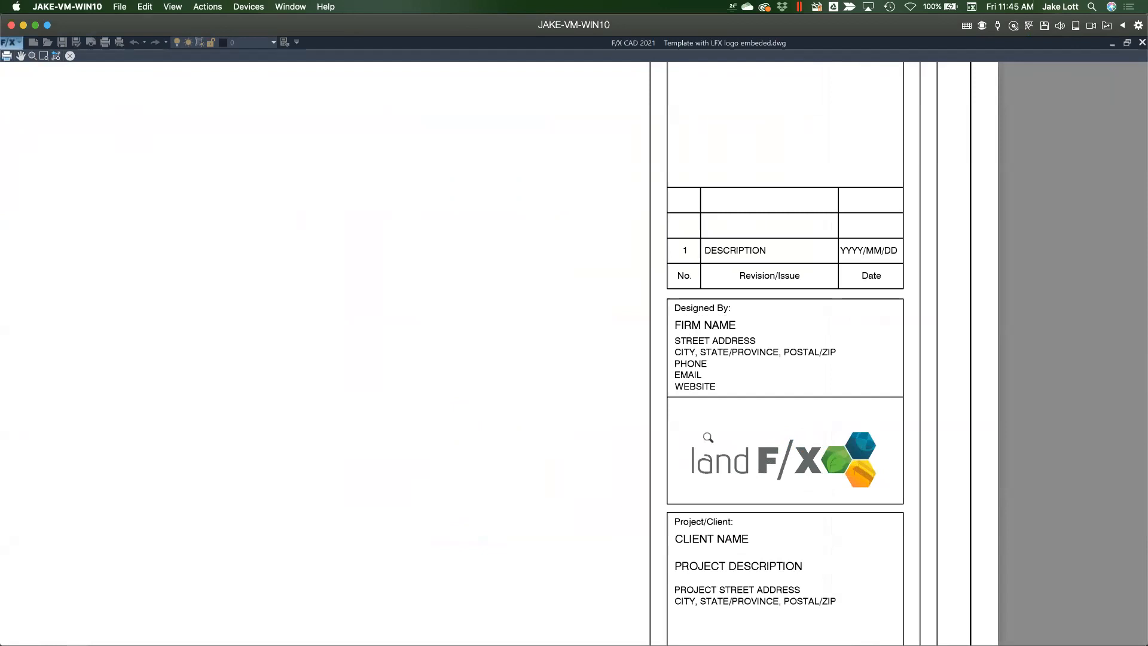
{"action": "scroll", "coordinate": [708, 437], "scroll_direction": "down", "scroll_amount": 2}
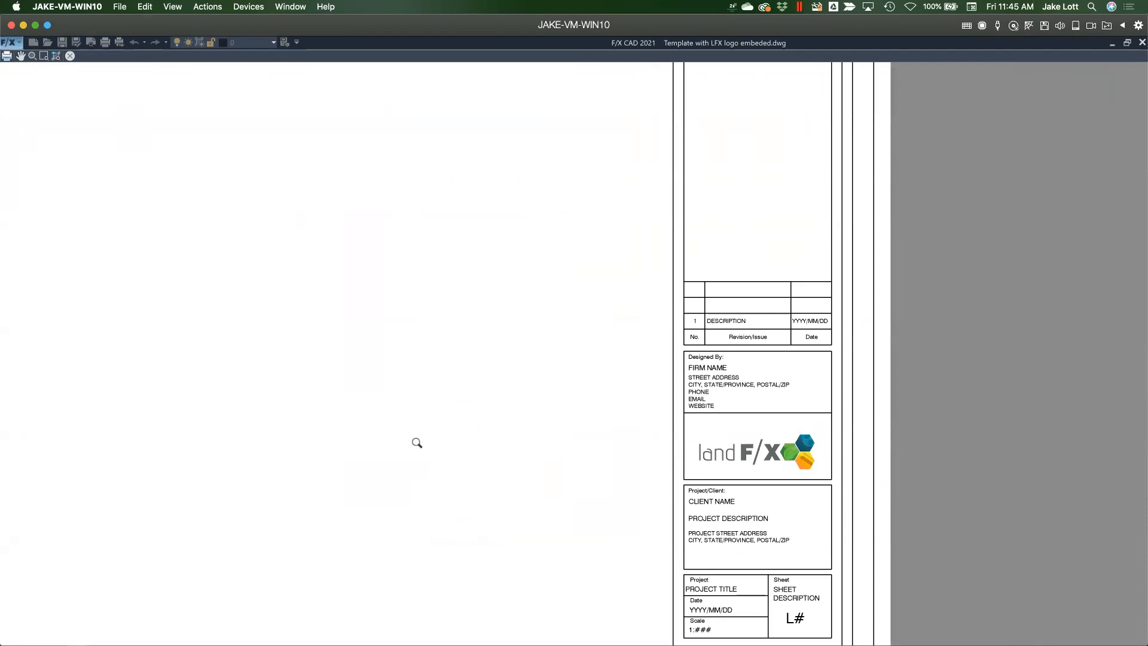
{"action": "key", "text": "Escape"}
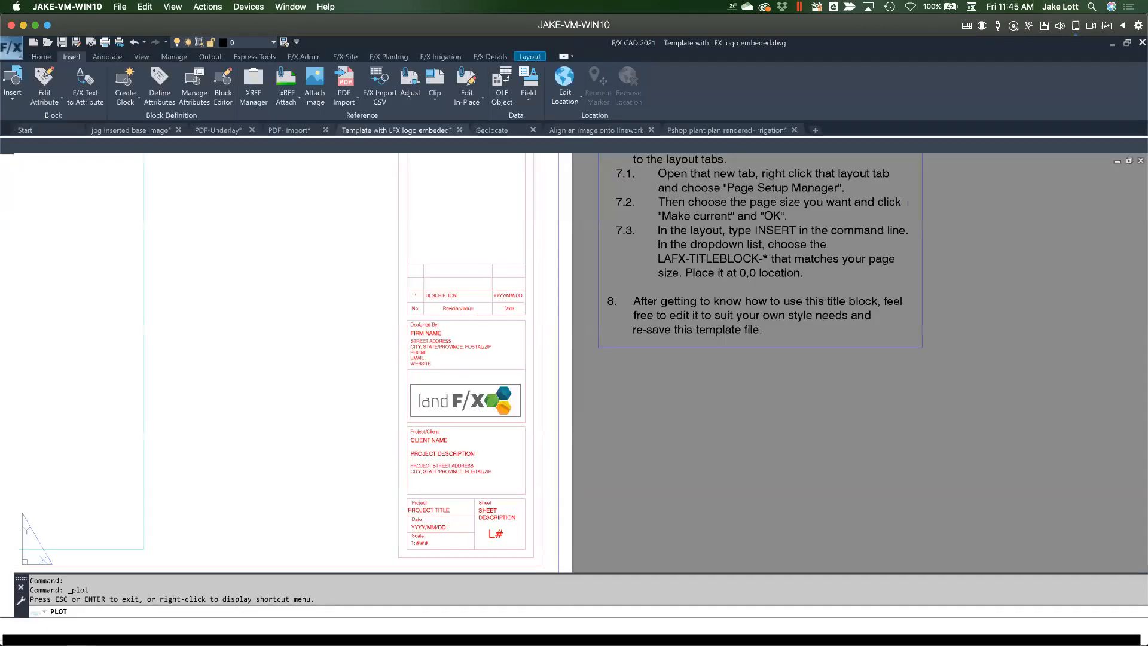
{"action": "key", "text": "Escape"}
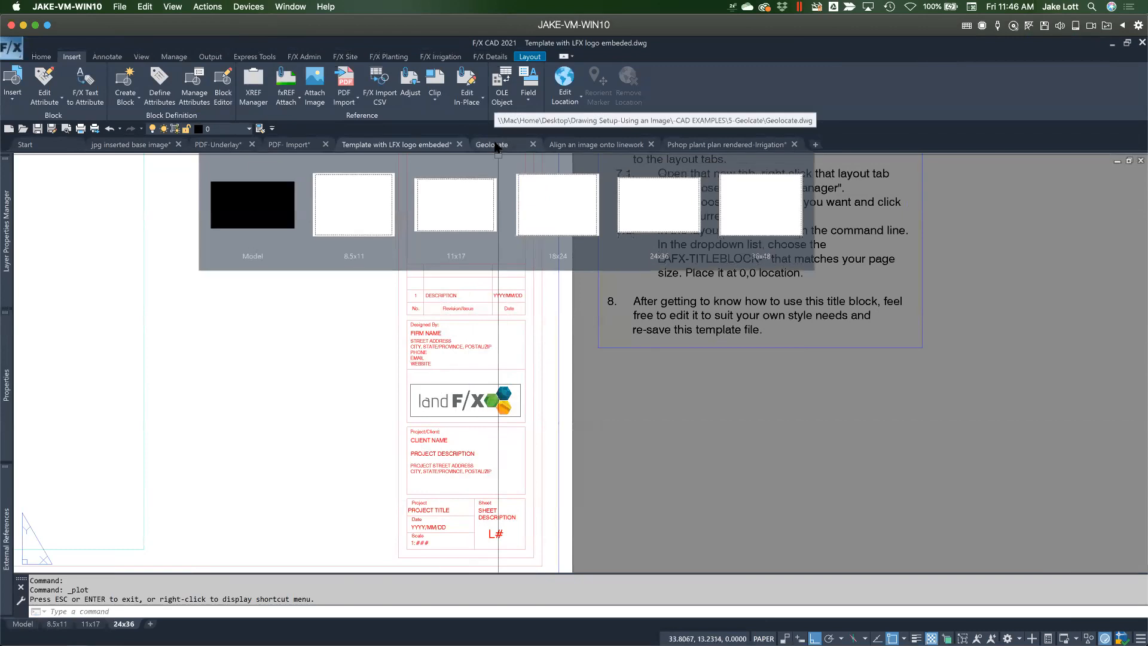
Switch to the Geolocate drawing and start setting its geographic location from a file of type Kmz
{"action": "left_click", "coordinate": [496, 146]}
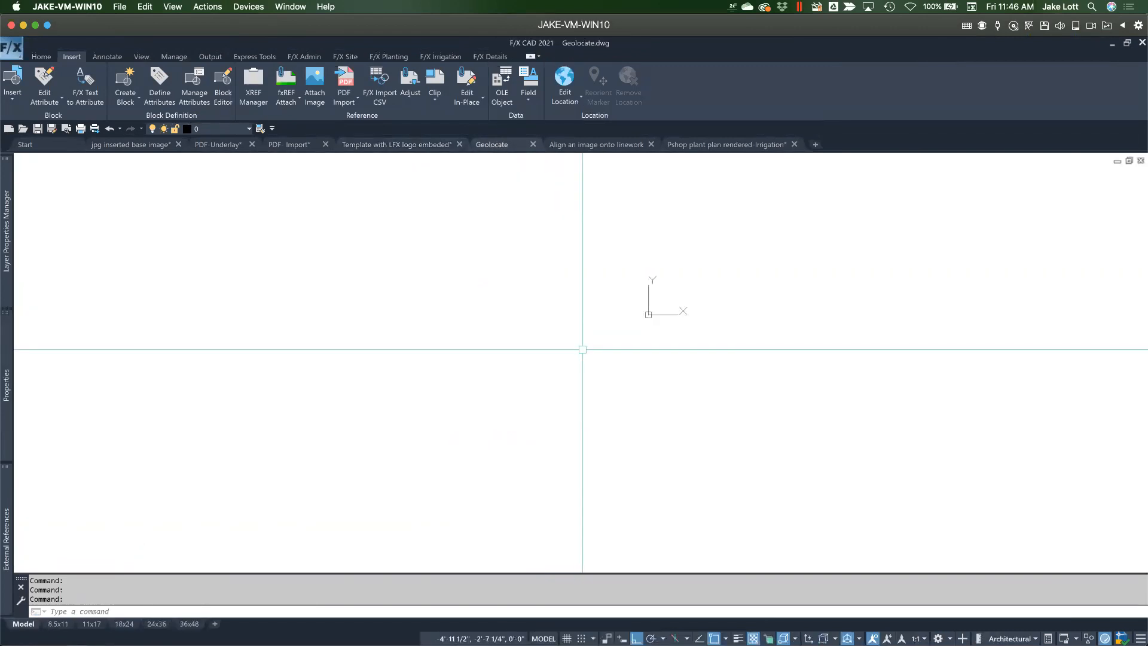
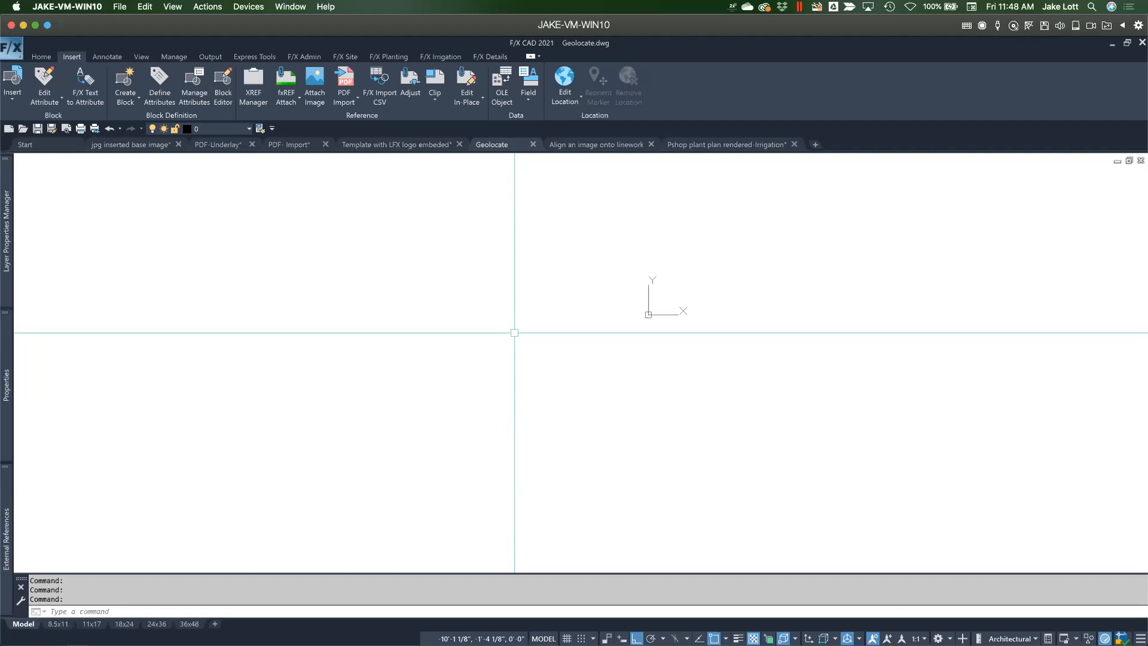
{"action": "type", "text": "geo"}
{"action": "key", "text": "Return"}
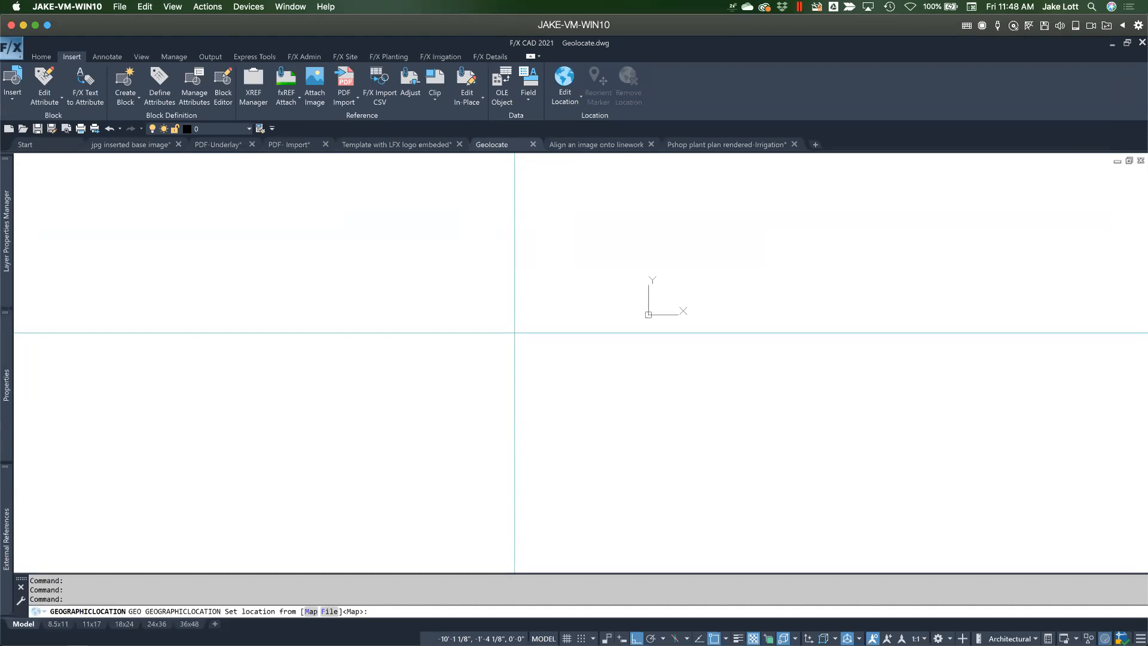
{"action": "type", "text": "f"}
{"action": "key", "text": "Return"}
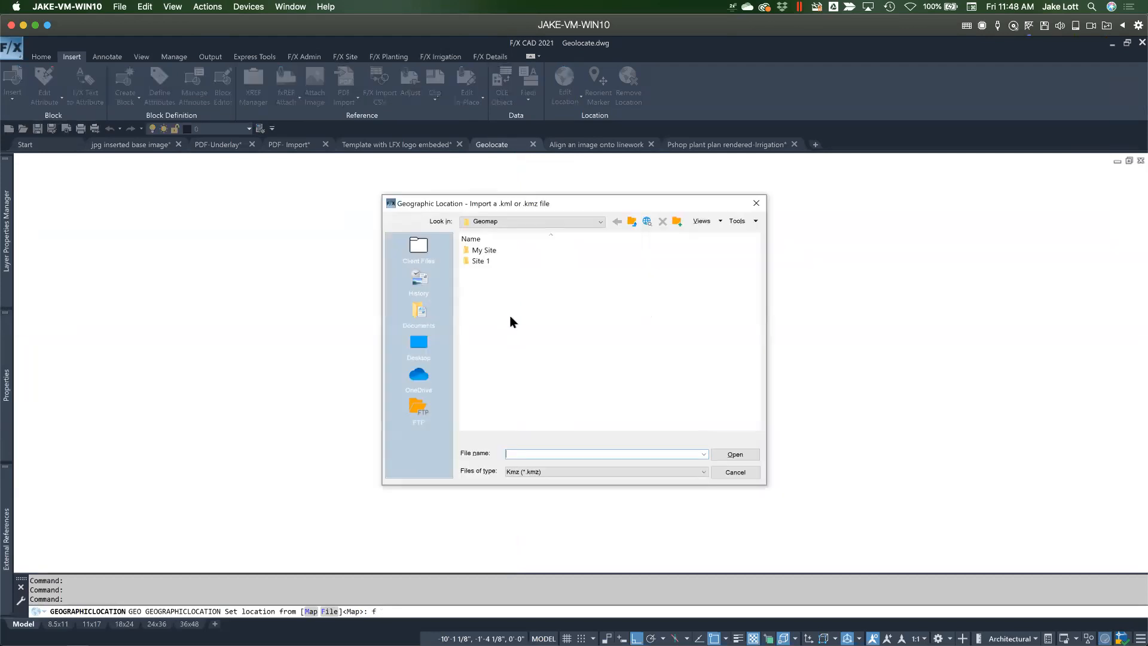
{"action": "left_click", "coordinate": [548, 473]}
{"action": "left_click", "coordinate": [549, 473]}
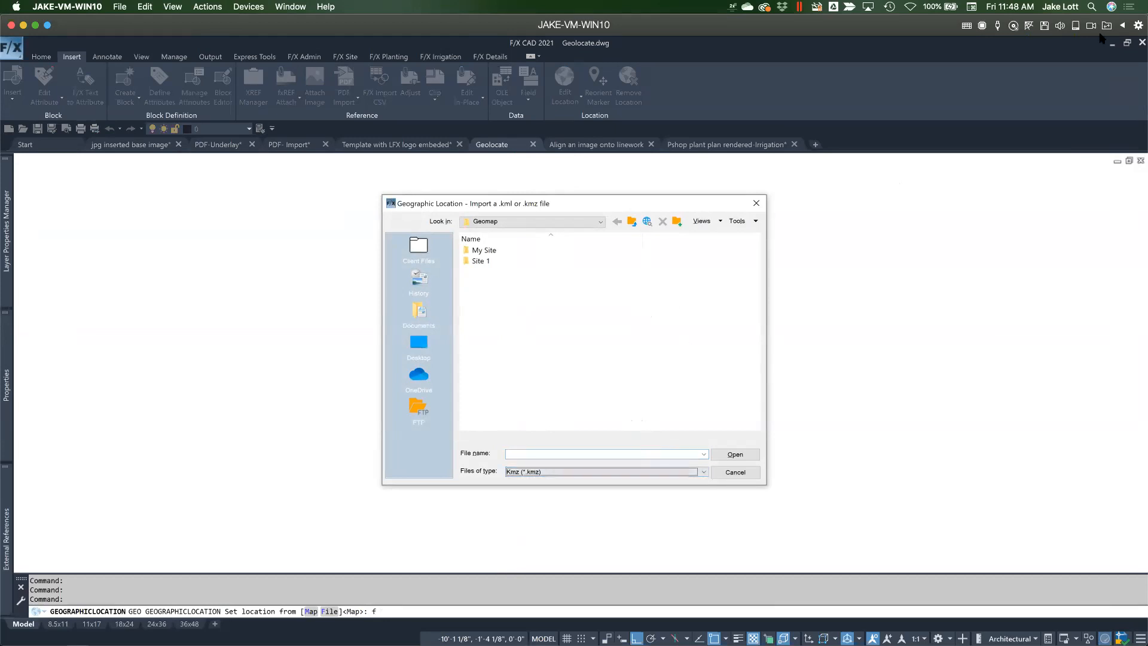
Switch to Google Earth Pro, go to Site 1, and add a placemark named "site 2" in the neighbourhood north of it
{"action": "mouse_move", "coordinate": [1147, 1]}
{"action": "left_click", "coordinate": [457, 510]}
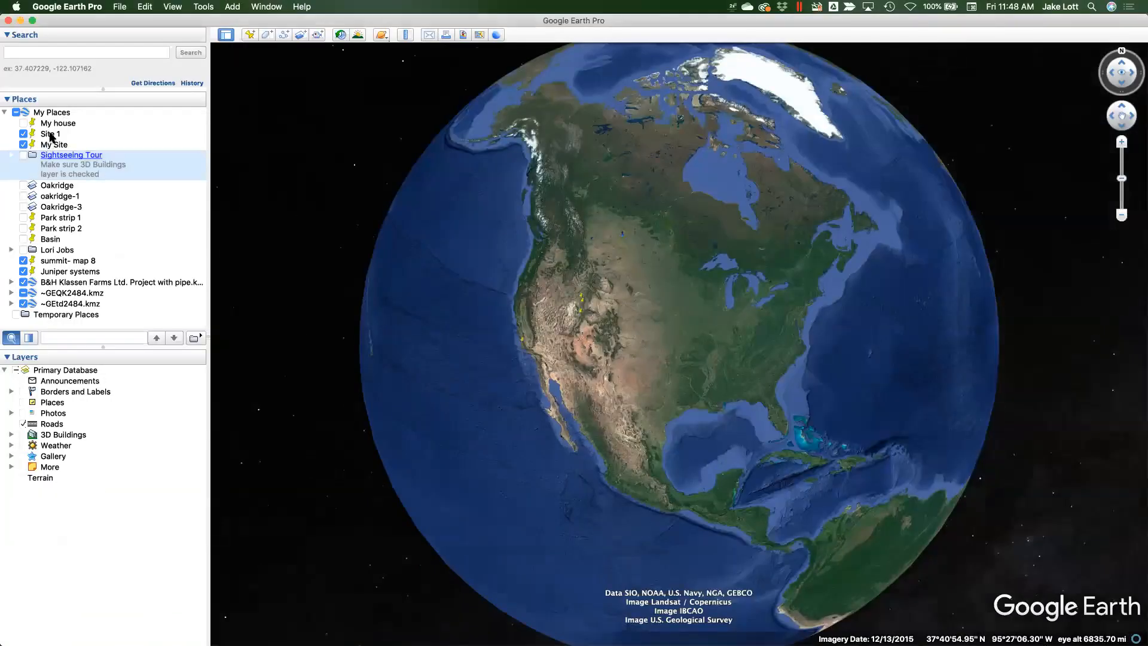
{"action": "double_click", "coordinate": [52, 135]}
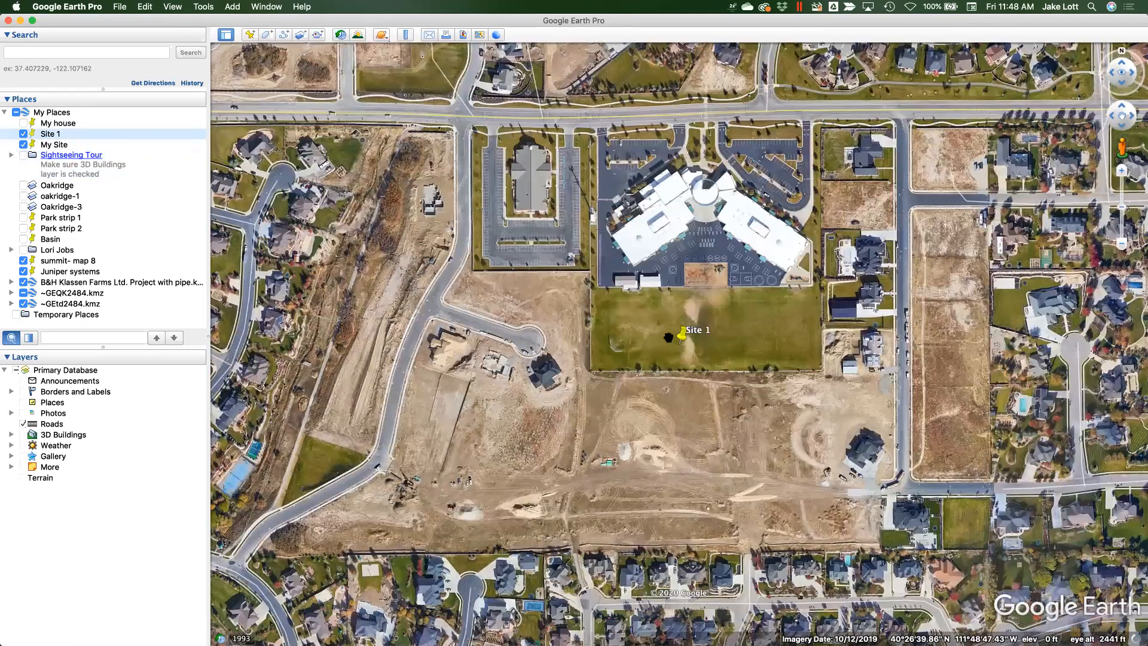
{"action": "left_click_drag", "start_coordinate": [630, 409], "coordinate": [674, 508]}
{"action": "left_click_drag", "start_coordinate": [483, 208], "coordinate": [538, 322]}
{"action": "left_click_drag", "start_coordinate": [387, 115], "coordinate": [537, 330]}
{"action": "left_click", "coordinate": [249, 36]}
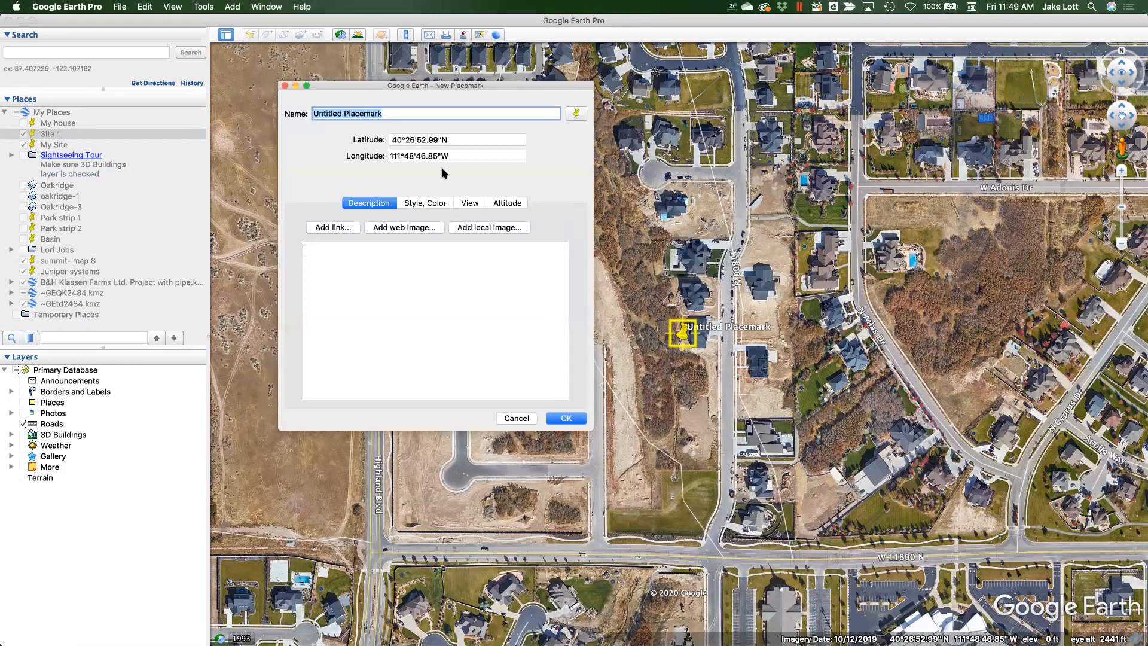
{"action": "type", "text": "site 2"}
{"action": "key", "text": "Return"}
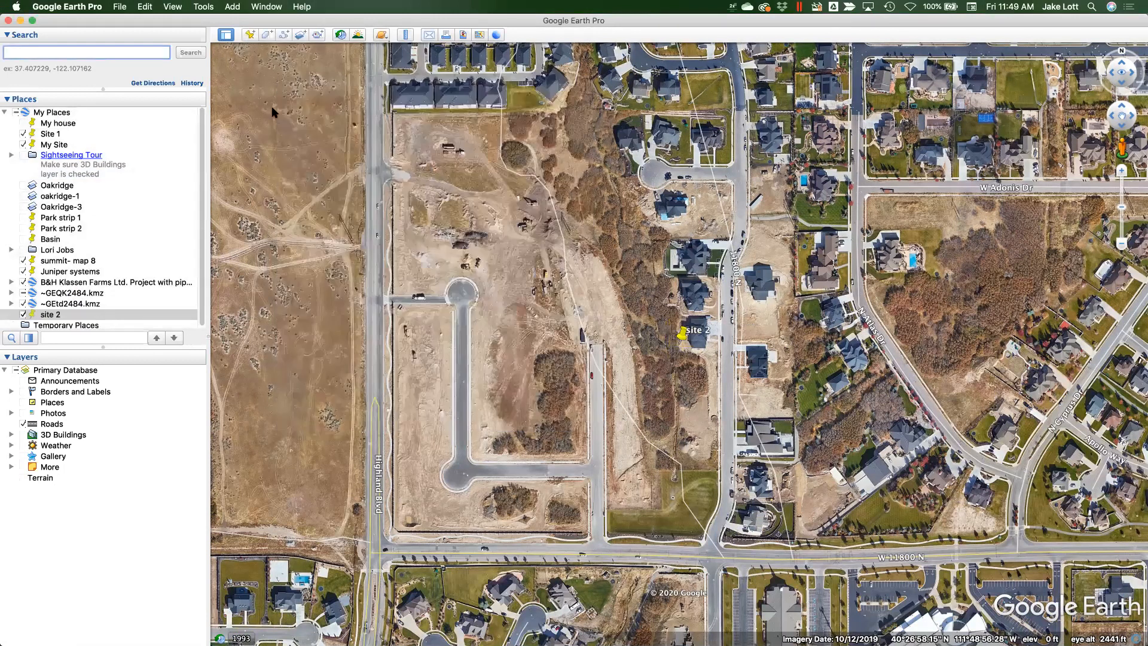
Save the "site 2" placemark as a Kmz file in the Geomap folder
{"action": "right_click", "coordinate": [42, 314]}
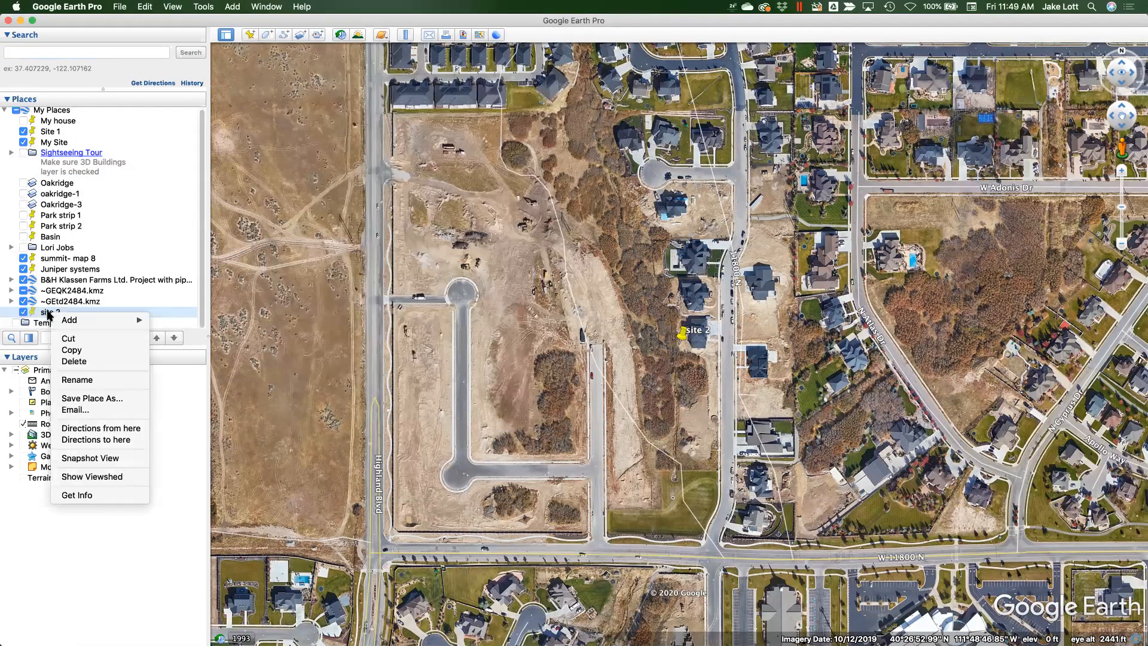
{"action": "left_click", "coordinate": [87, 398]}
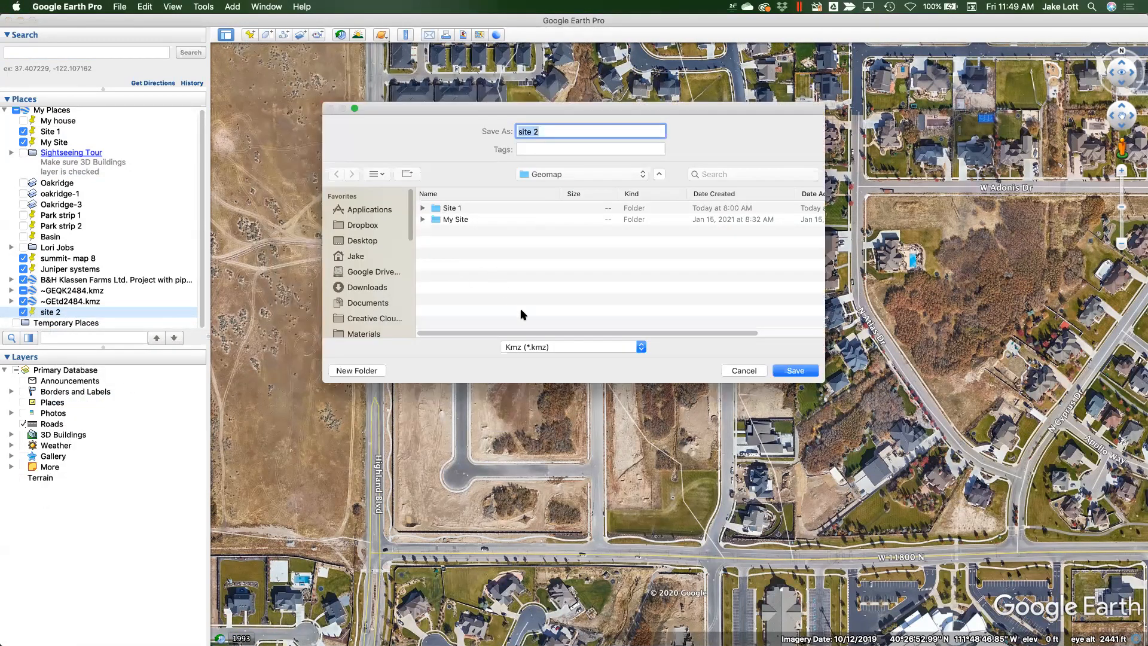
{"action": "left_click", "coordinate": [545, 348]}
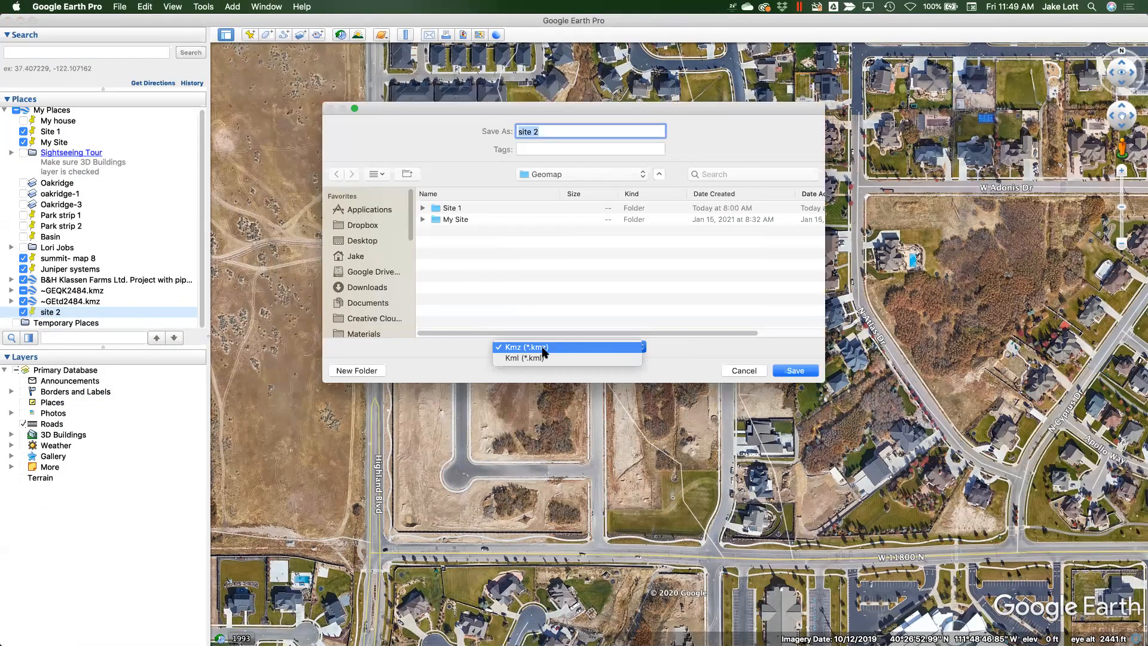
{"action": "left_click", "coordinate": [670, 350]}
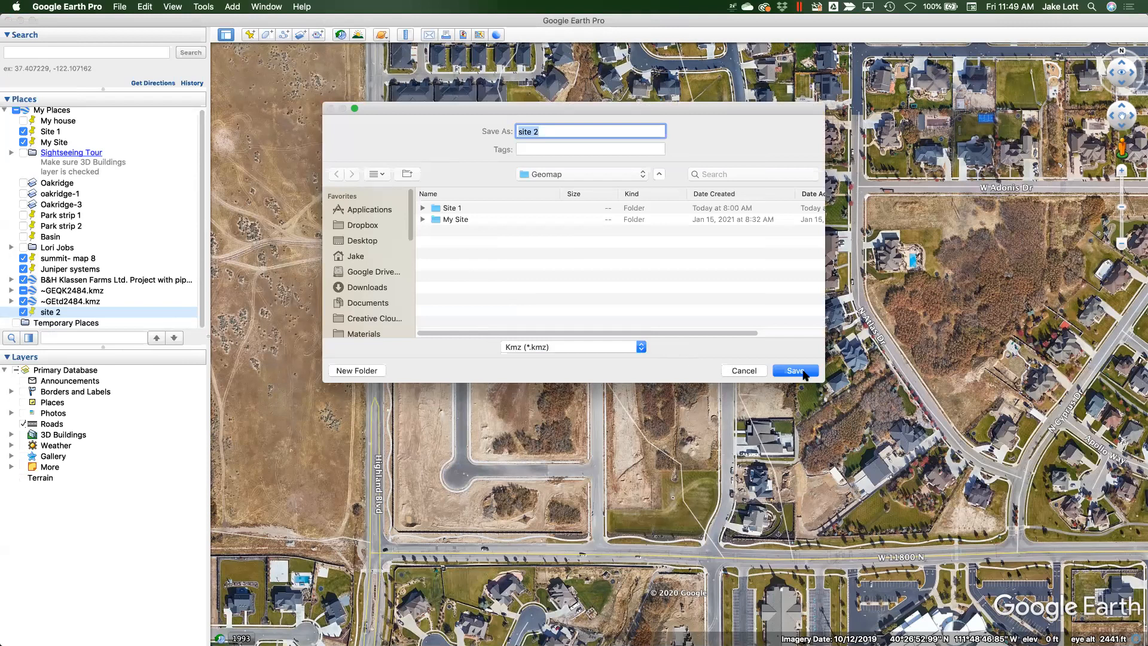
{"action": "left_click", "coordinate": [795, 371]}
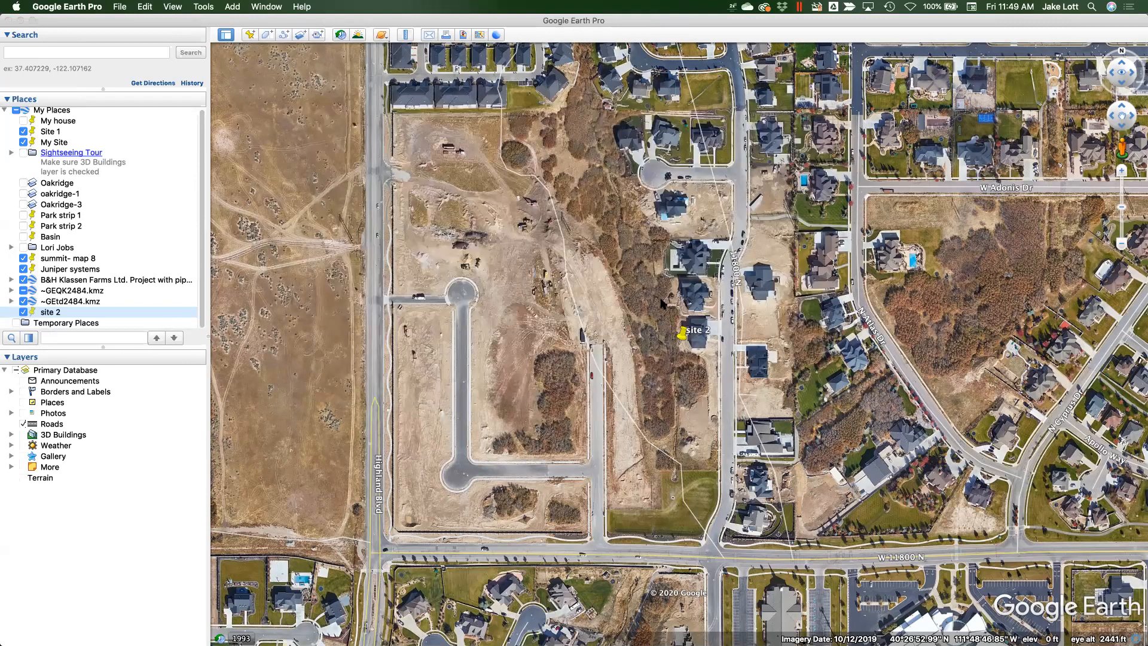
Switch back to F/X CAD, import site 2.kmz from the Geomap folder, and agree to use Online Map Data
{"action": "mouse_move", "coordinate": [1146, 1]}
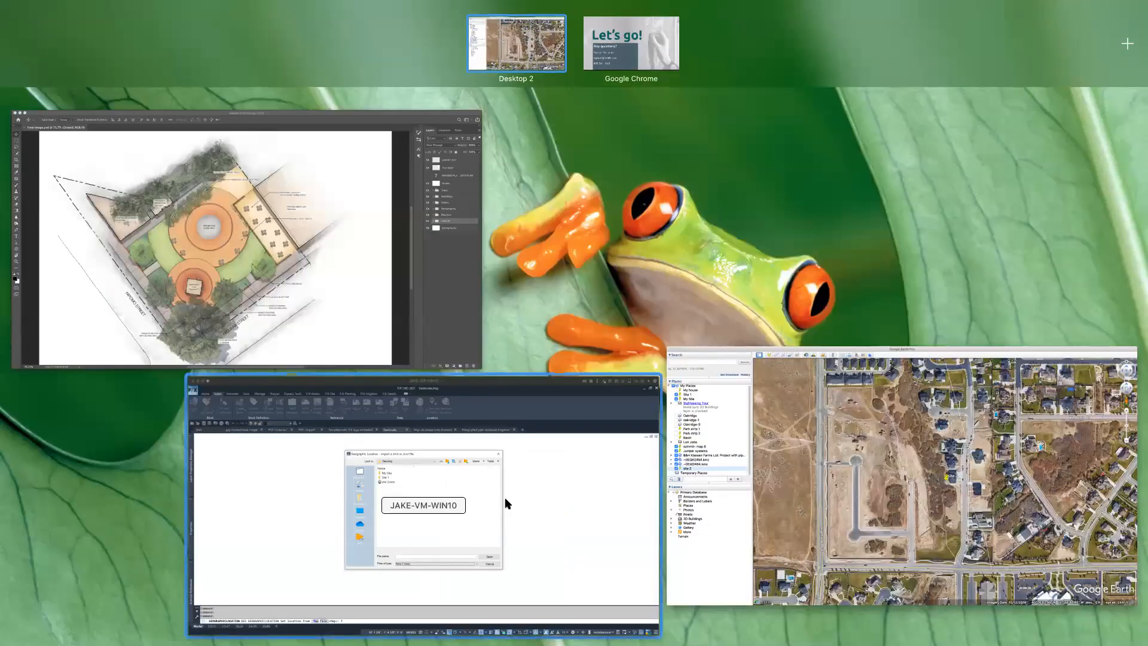
{"action": "left_click", "coordinate": [504, 502]}
{"action": "left_click", "coordinate": [483, 272]}
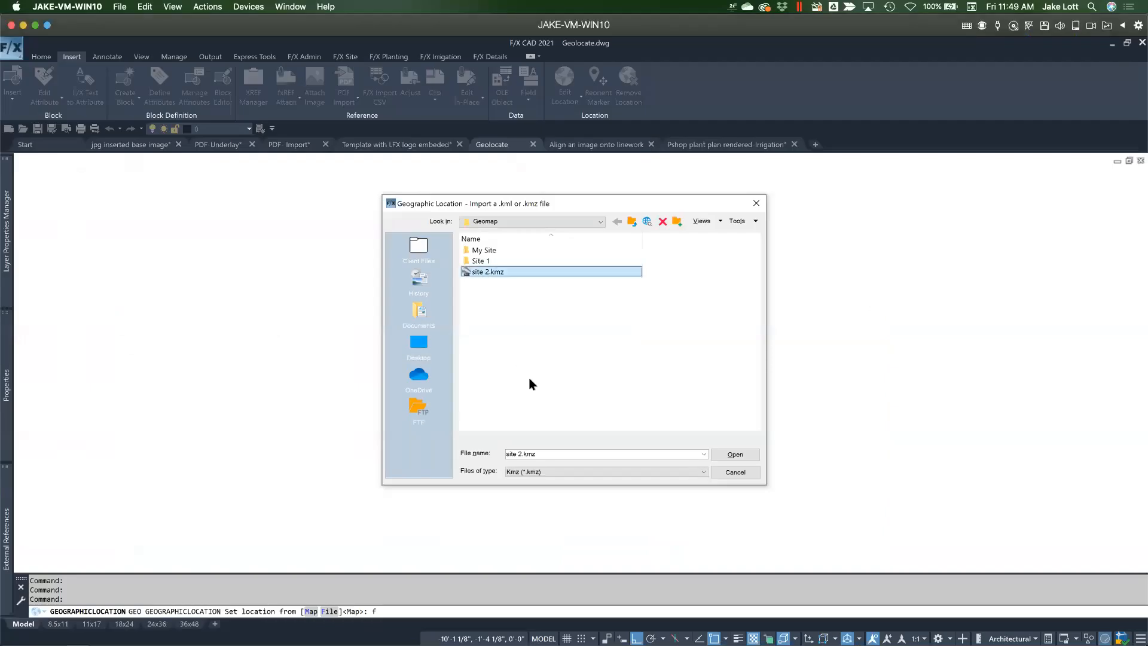
{"action": "left_click", "coordinate": [735, 455]}
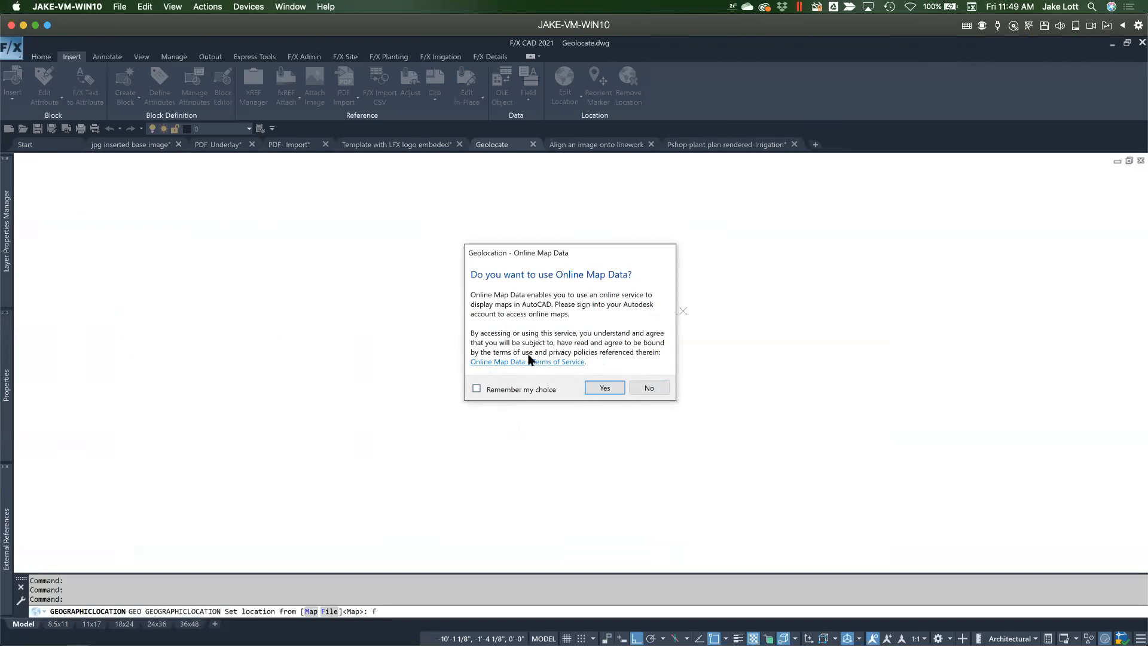
{"action": "left_click", "coordinate": [605, 388]}
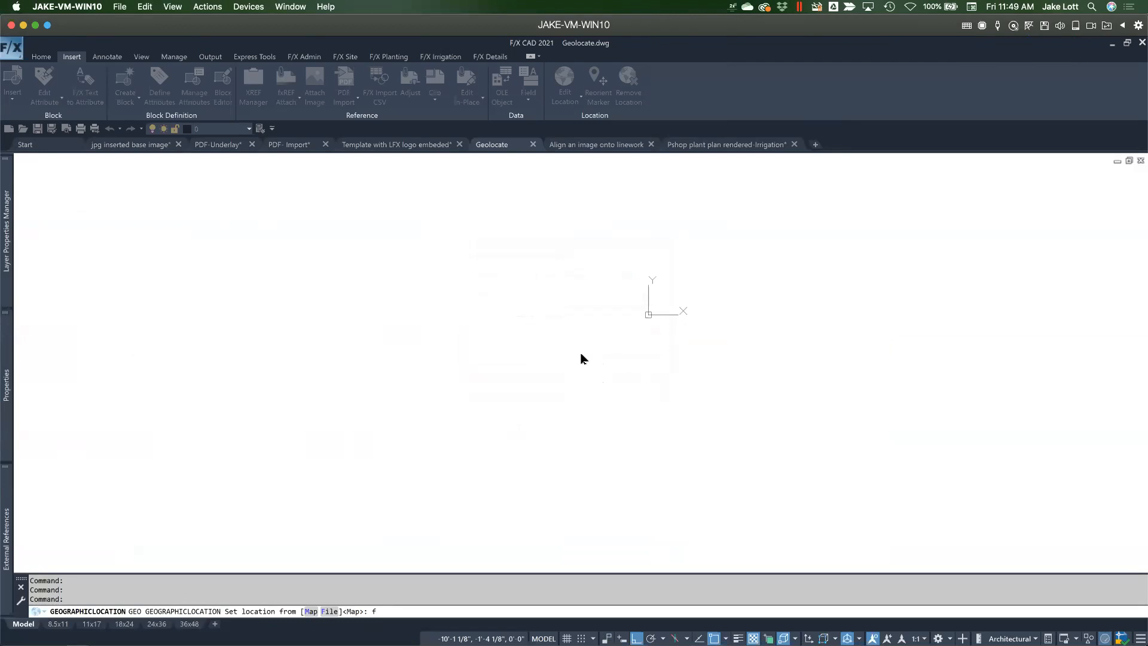
Use 40.448052,-111.813015 as the site location, leaving the marker in place, and continue to the coordinate system settings
{"action": "type", "text": "40.448052,-111.813015"}
{"action": "key", "text": "Return"}
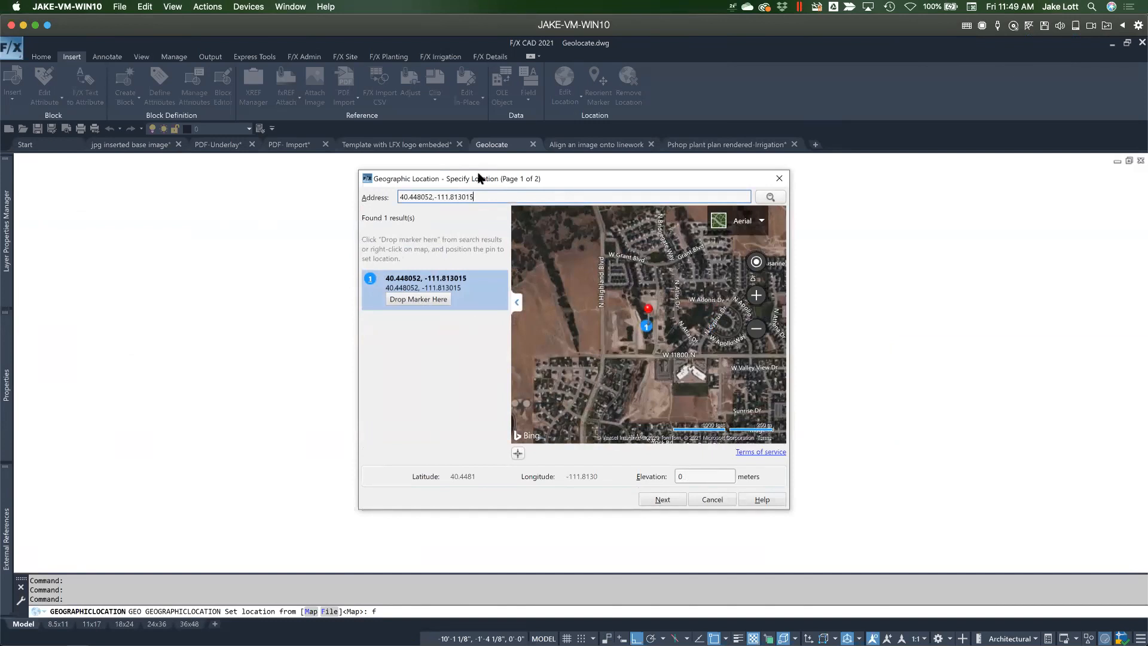
{"action": "mouse_move", "coordinate": [478, 178]}
{"action": "left_mouse_down"}
{"action": "mouse_move", "coordinate": [445, 174]}
{"action": "mouse_move", "coordinate": [461, 174]}
{"action": "left_mouse_up"}
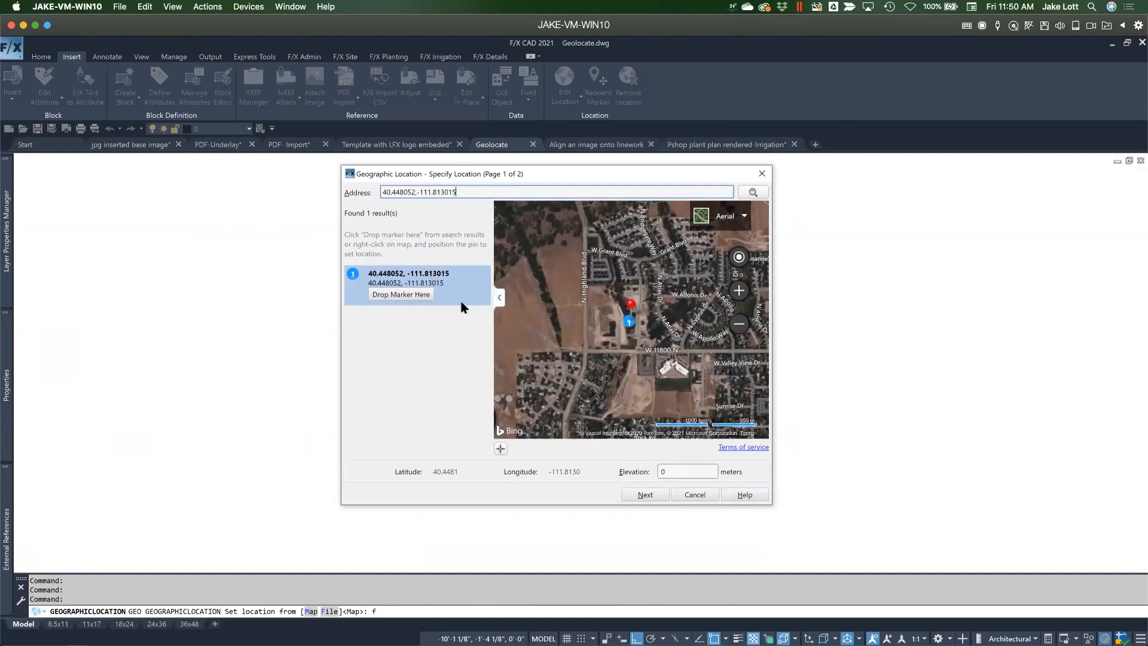
{"action": "left_click", "coordinate": [726, 216]}
{"action": "right_click", "coordinate": [617, 322]}
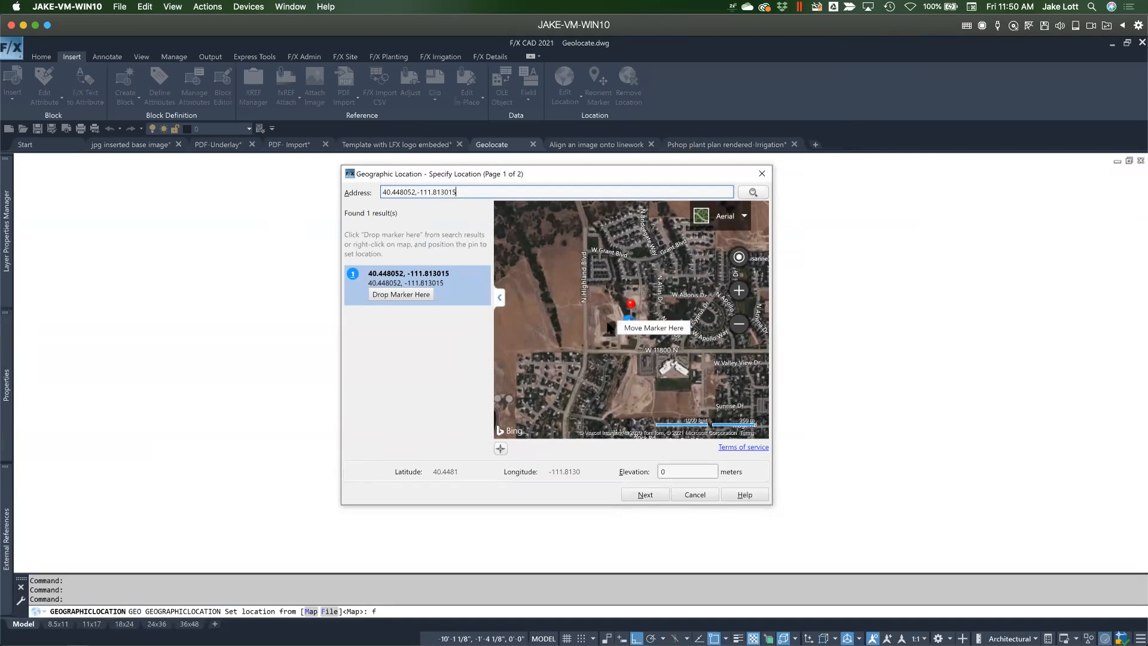
{"action": "left_click", "coordinate": [601, 329]}
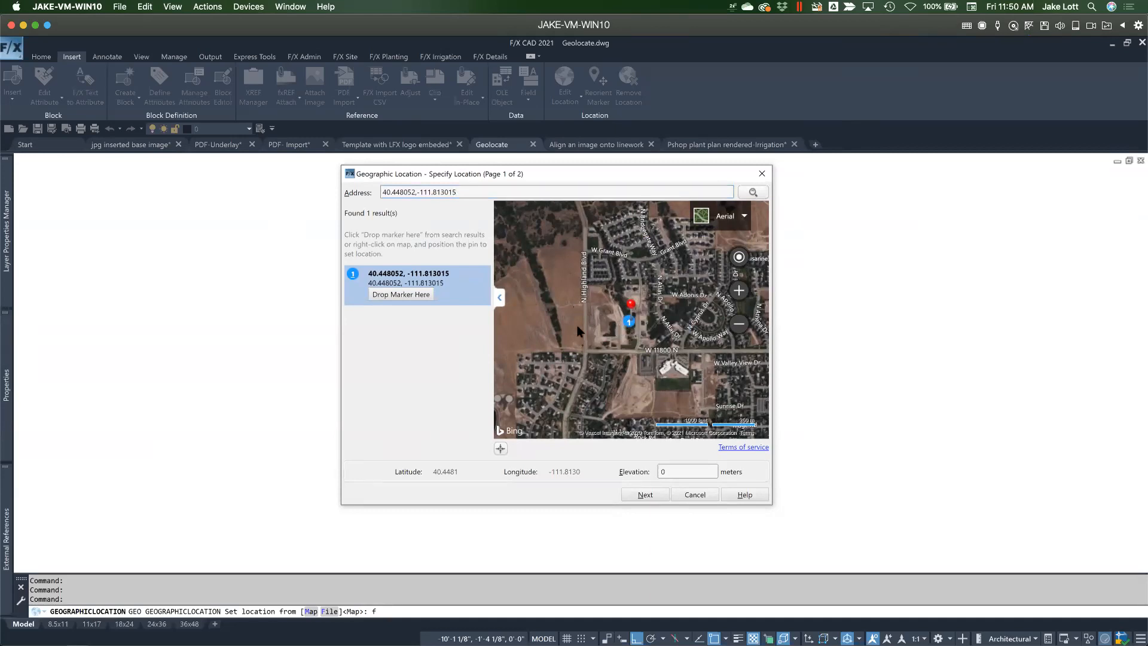
{"action": "left_click", "coordinate": [642, 494]}
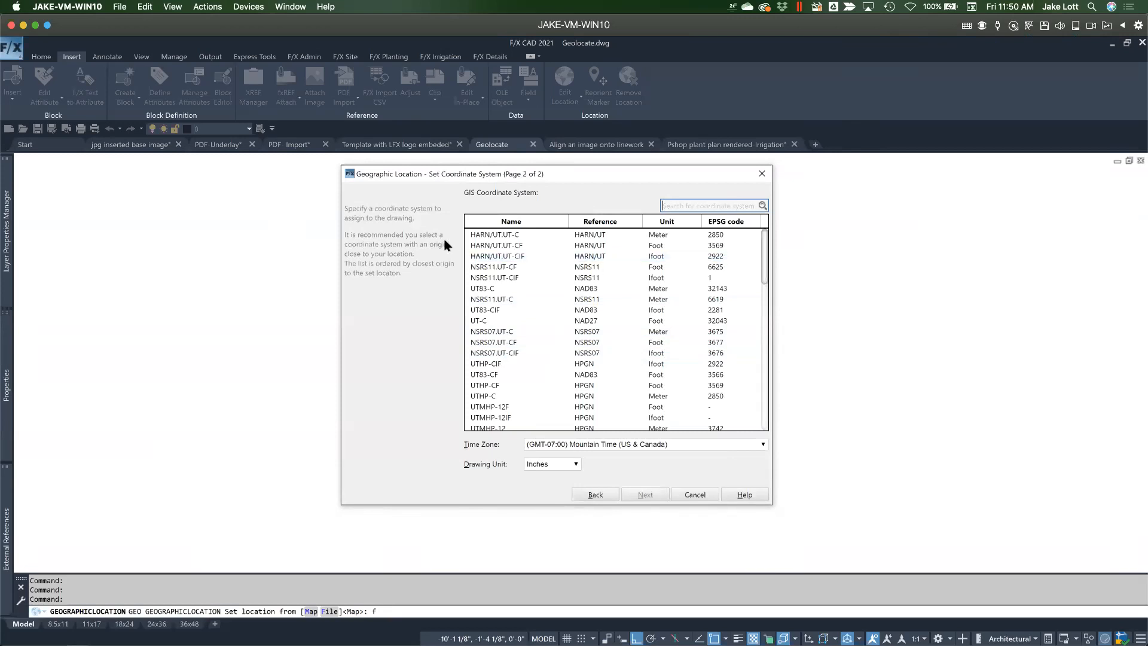
Assign the HARN/UT.UT-CF coordinate system and place the location point near the model origin with the default north direction
{"action": "left_click", "coordinate": [525, 246]}
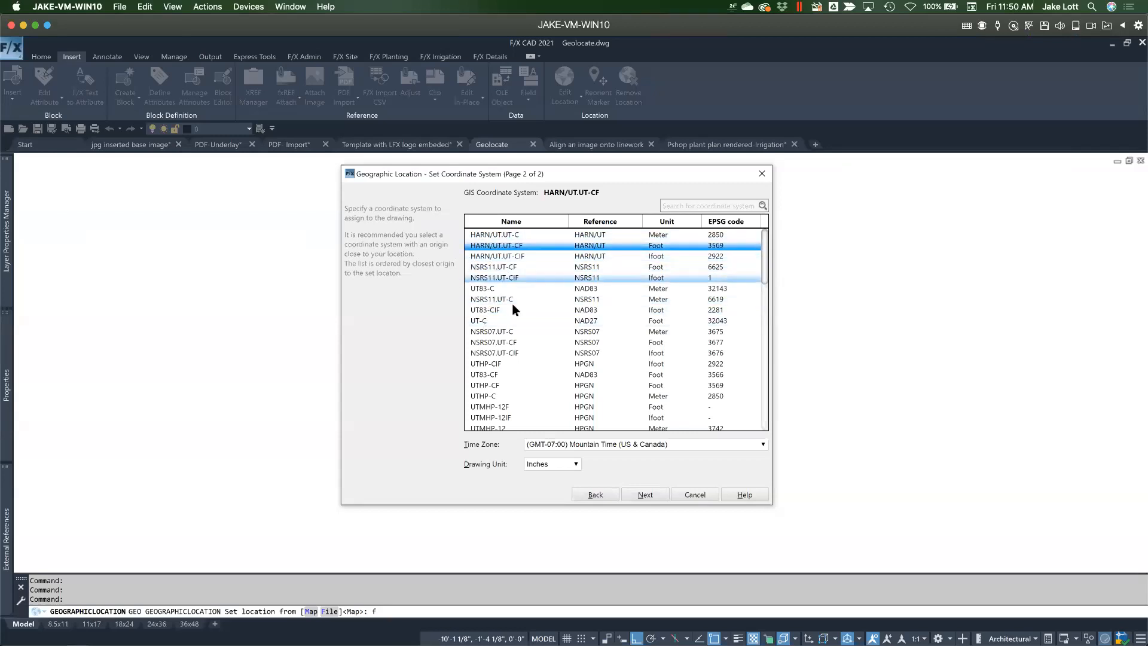
{"action": "left_click", "coordinate": [645, 495]}
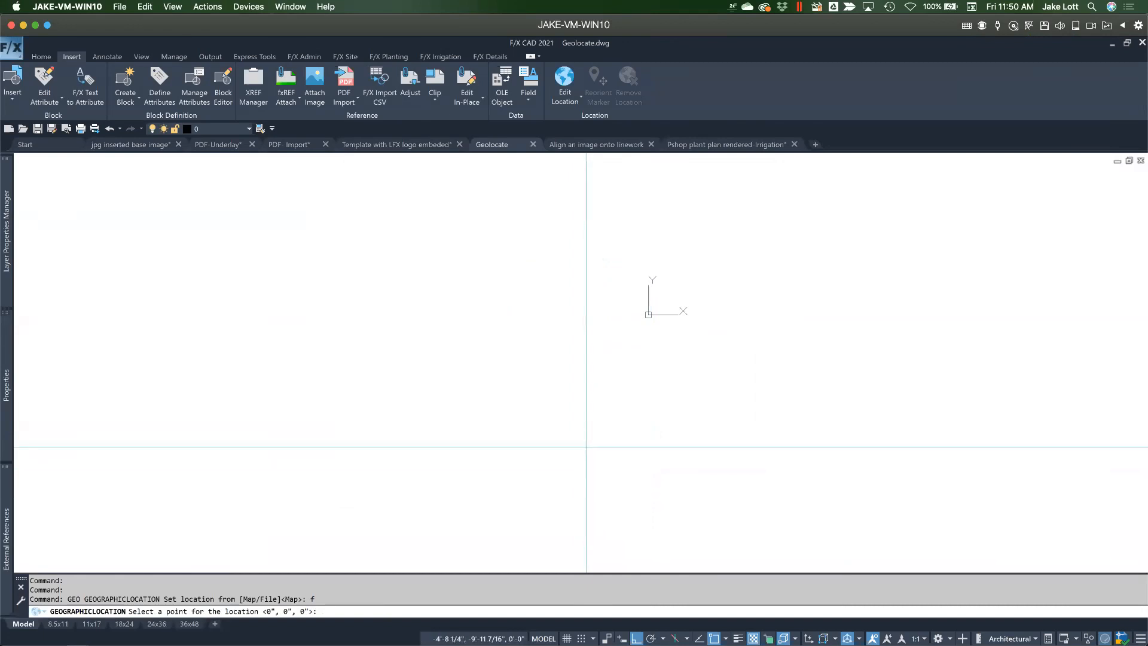
{"action": "left_click", "coordinate": [586, 447]}
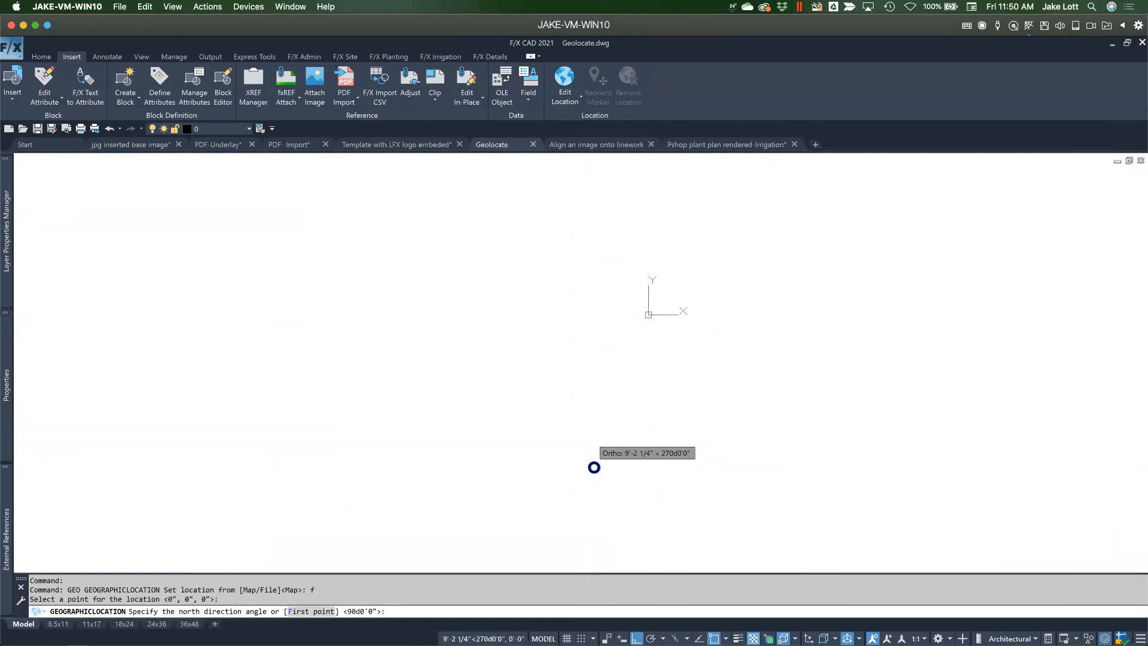
{"action": "key", "text": "Return"}
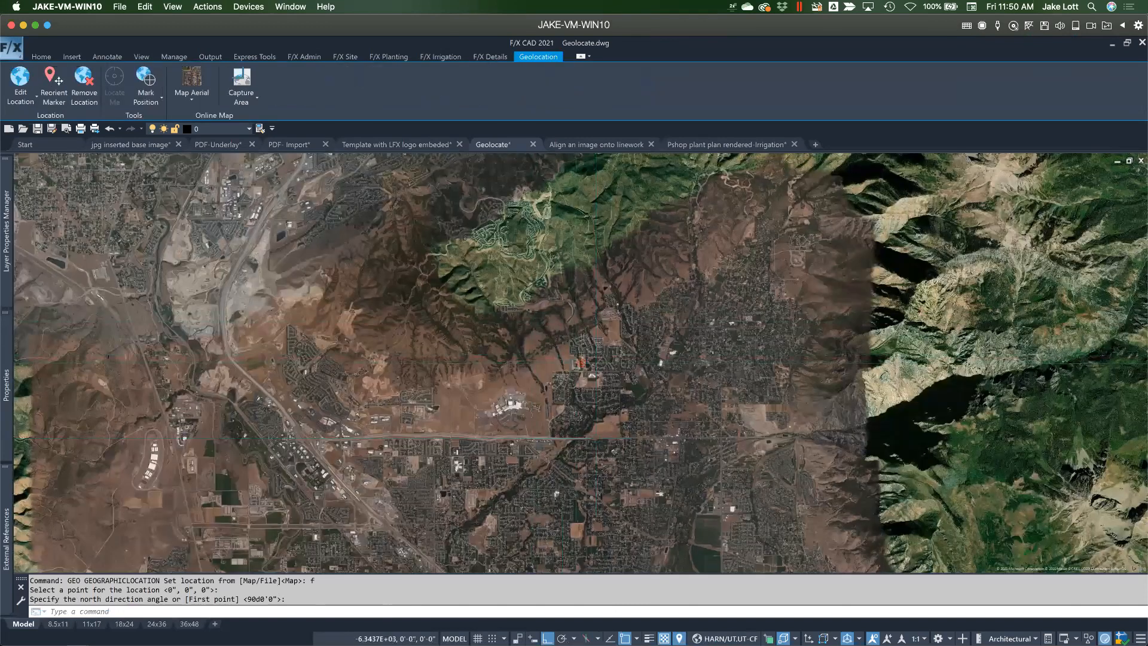
Examine the aerial map imagery around the site marker, from close up and across the wider region
{"action": "scroll", "coordinate": [563, 339], "scroll_direction": "up", "scroll_amount": 10}
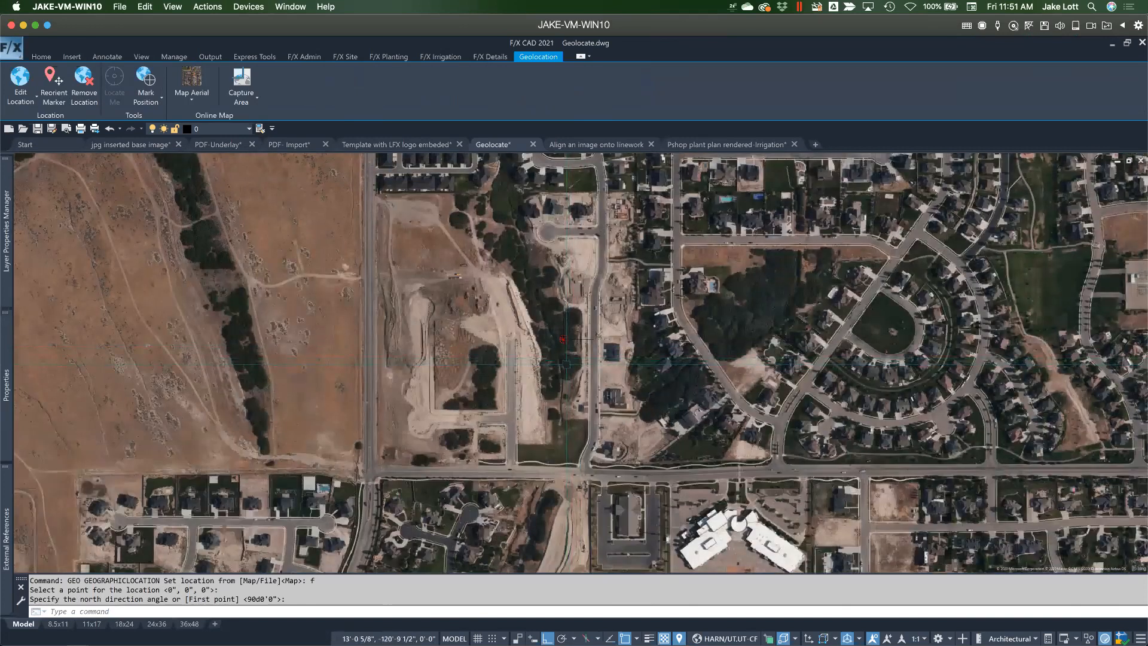
{"action": "scroll", "coordinate": [566, 363], "scroll_direction": "up", "scroll_amount": 6}
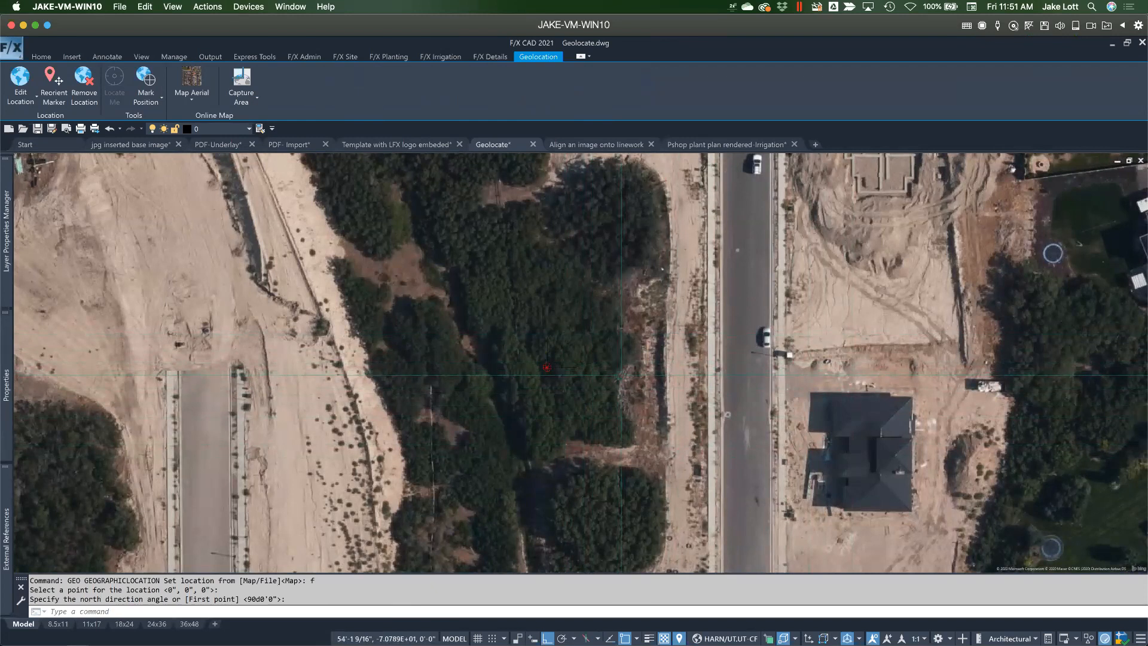
{"action": "scroll", "coordinate": [620, 375], "scroll_direction": "down", "scroll_amount": 8}
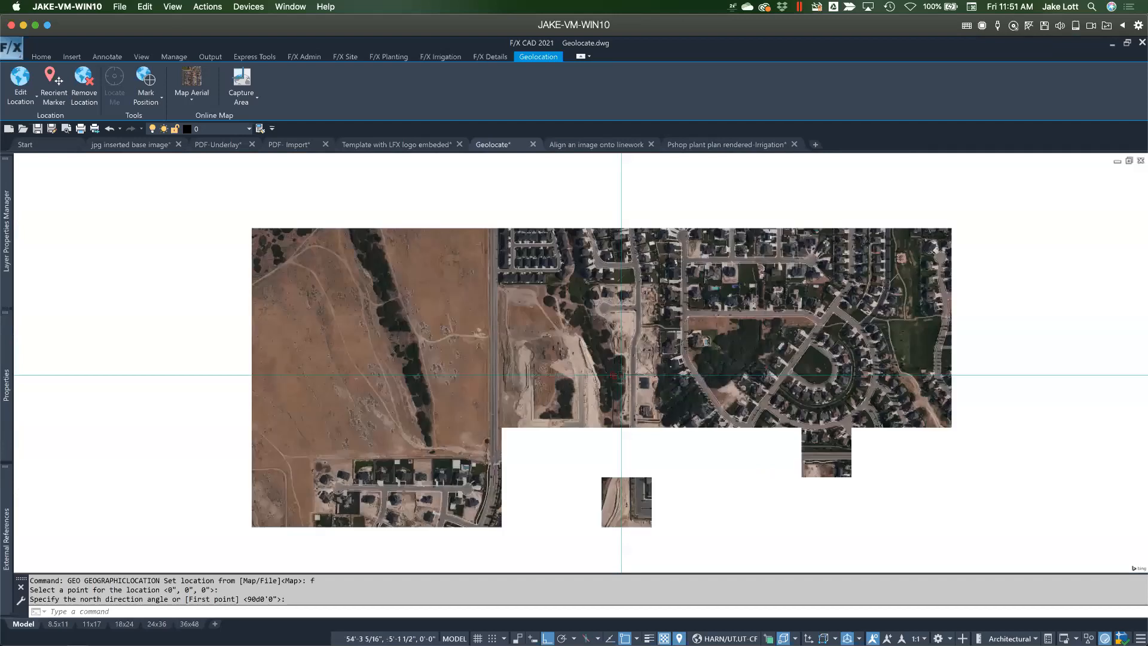
{"action": "scroll", "coordinate": [621, 374], "scroll_direction": "down", "scroll_amount": 4}
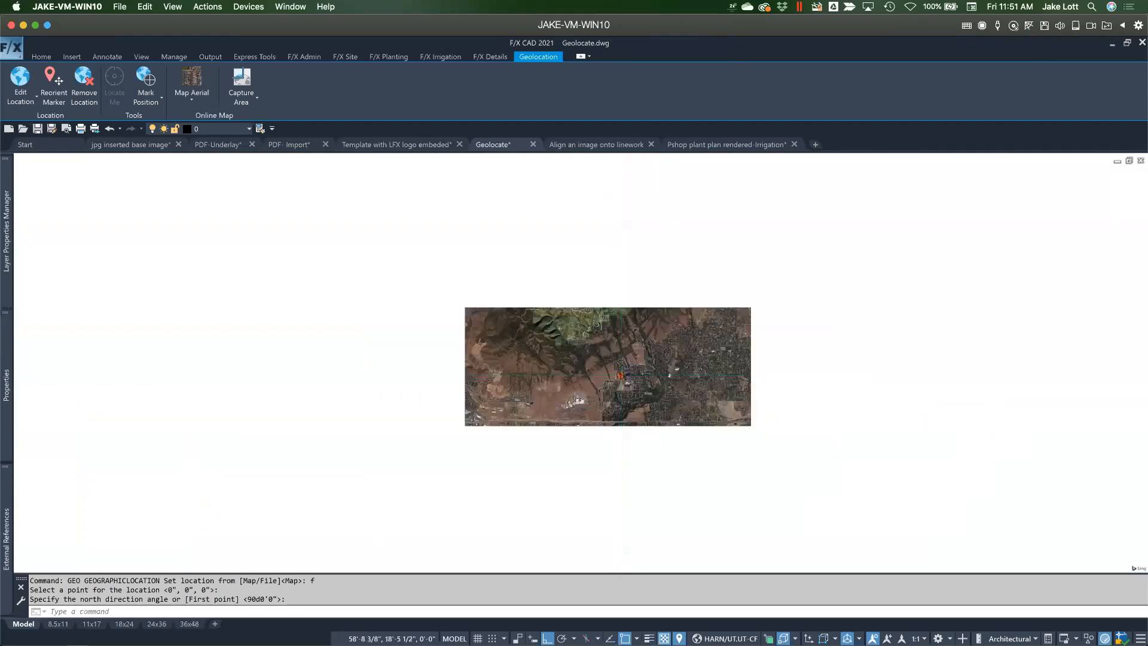
{"action": "scroll", "coordinate": [620, 375], "scroll_direction": "down", "scroll_amount": 4}
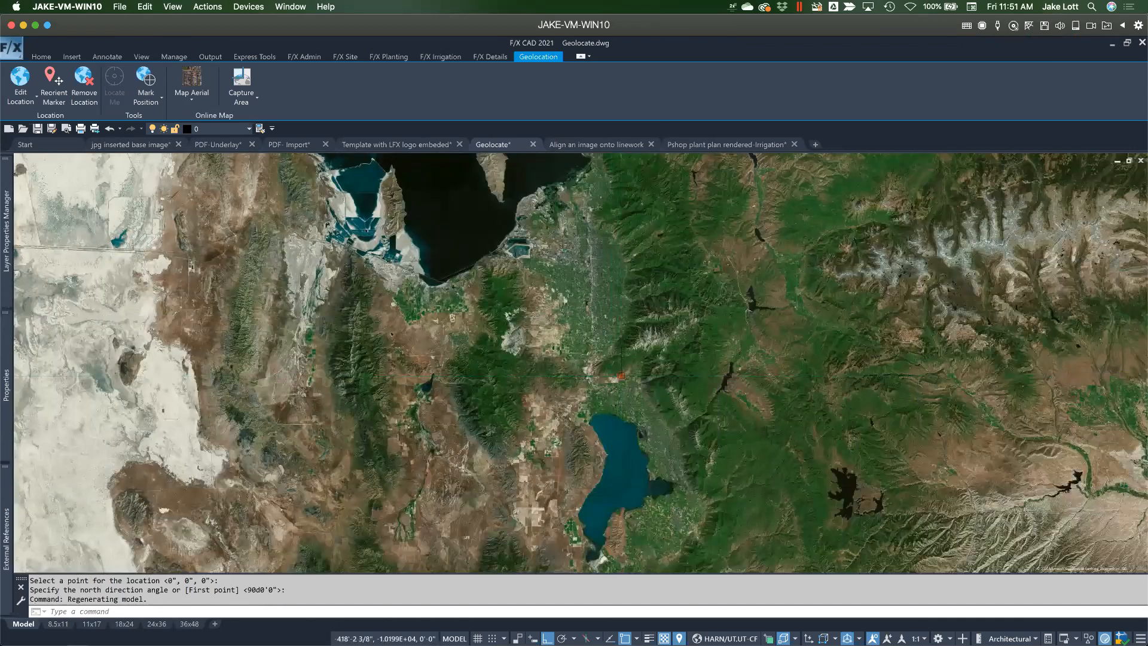
{"action": "scroll", "coordinate": [620, 375], "scroll_direction": "up", "scroll_amount": 10}
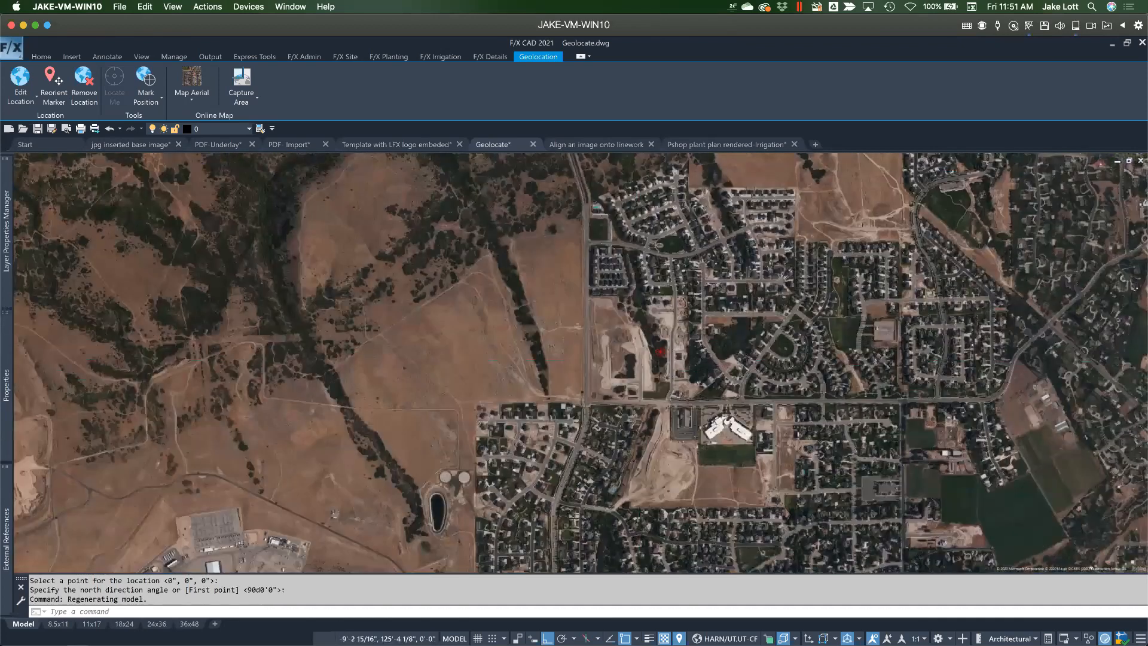
{"action": "scroll", "coordinate": [644, 390], "scroll_direction": "up", "scroll_amount": 6}
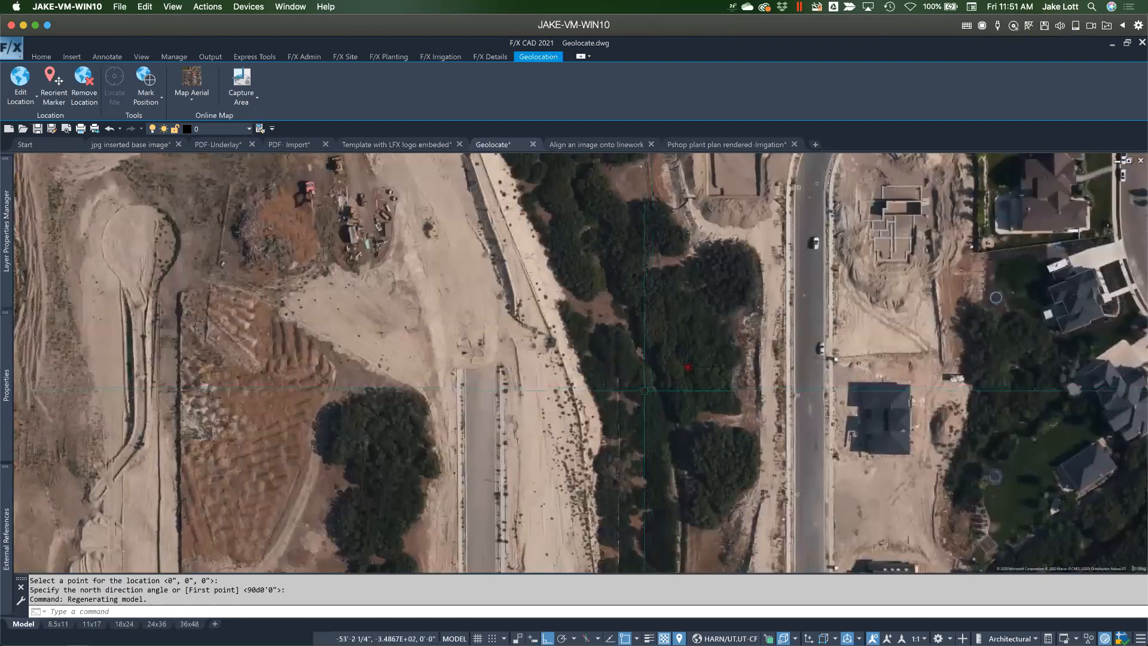
{"action": "left_click_drag", "start_coordinate": [610, 434], "coordinate": [672, 364]}
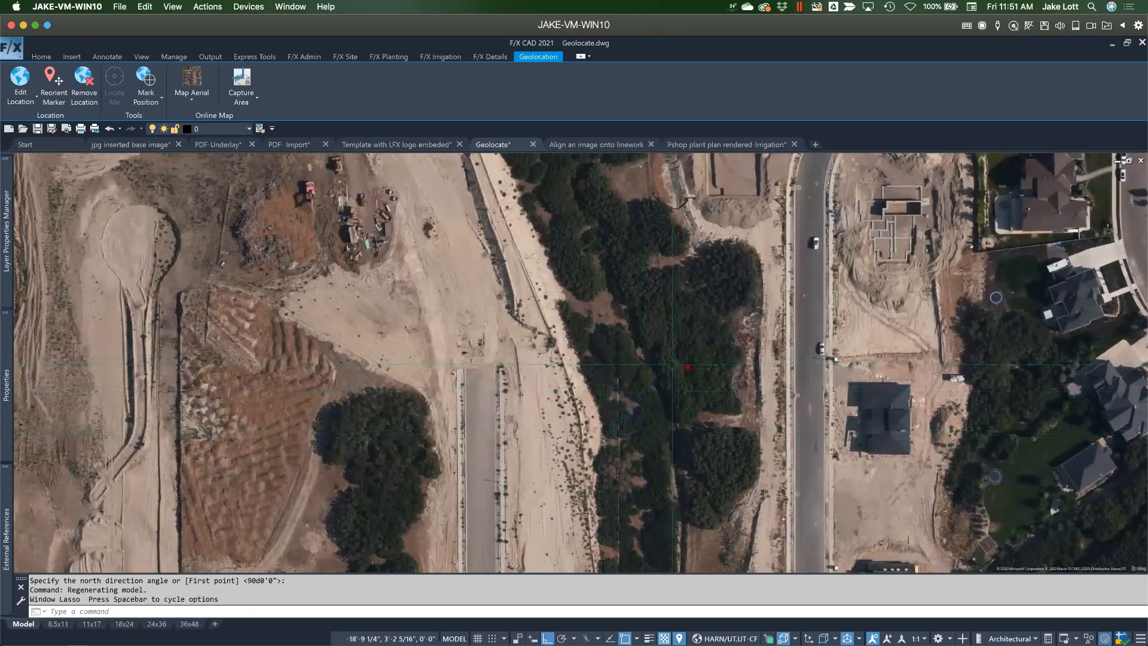
Measure the distance across the paved dead-end road in the aerial imagery from curb to curb
{"action": "scroll", "coordinate": [672, 364], "scroll_direction": "down", "scroll_amount": 4}
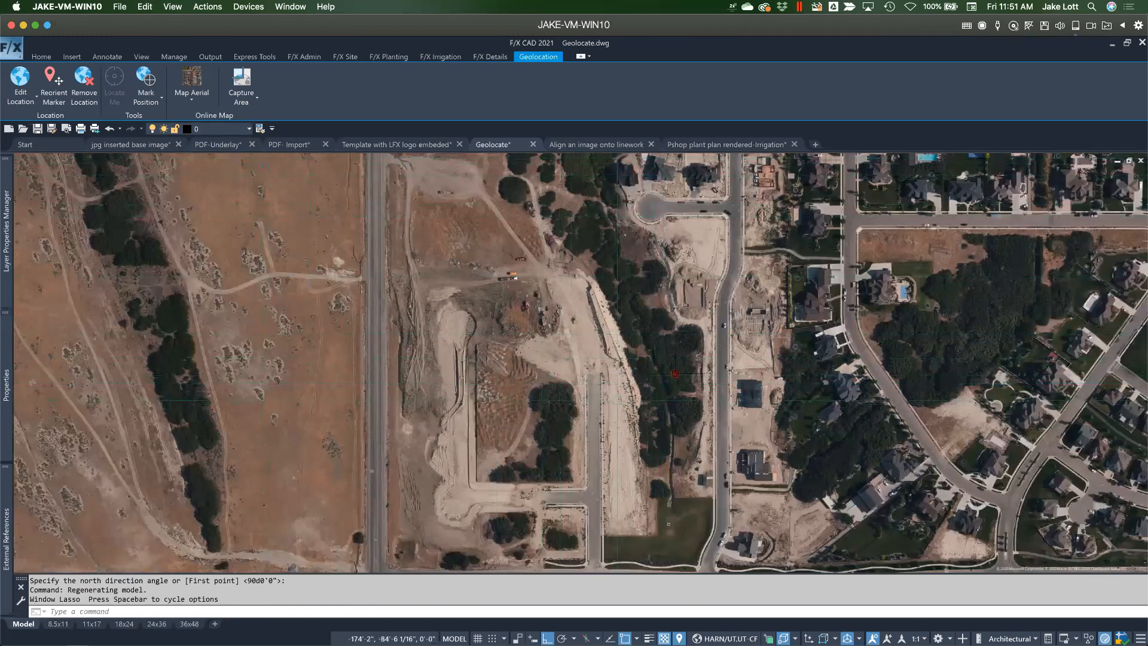
{"action": "scroll", "coordinate": [617, 400], "scroll_direction": "up", "scroll_amount": 3}
{"action": "type", "text": "i"}
{"action": "key", "text": "Return"}
{"action": "scroll", "coordinate": [577, 390], "scroll_direction": "up", "scroll_amount": 2}
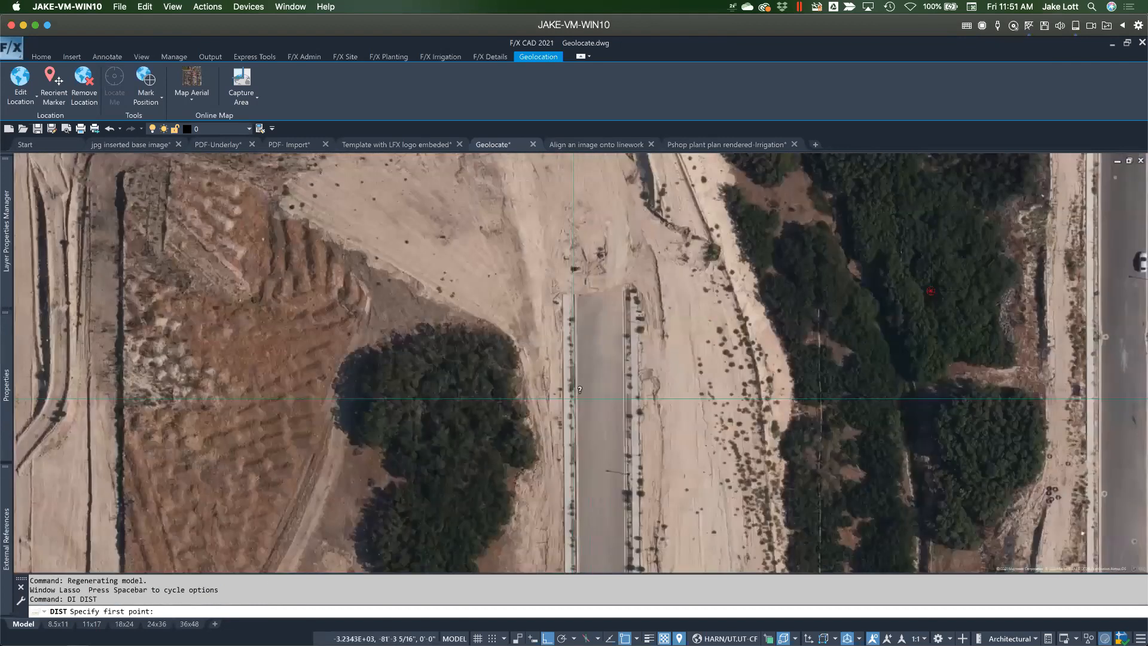
{"action": "left_click", "coordinate": [578, 399]}
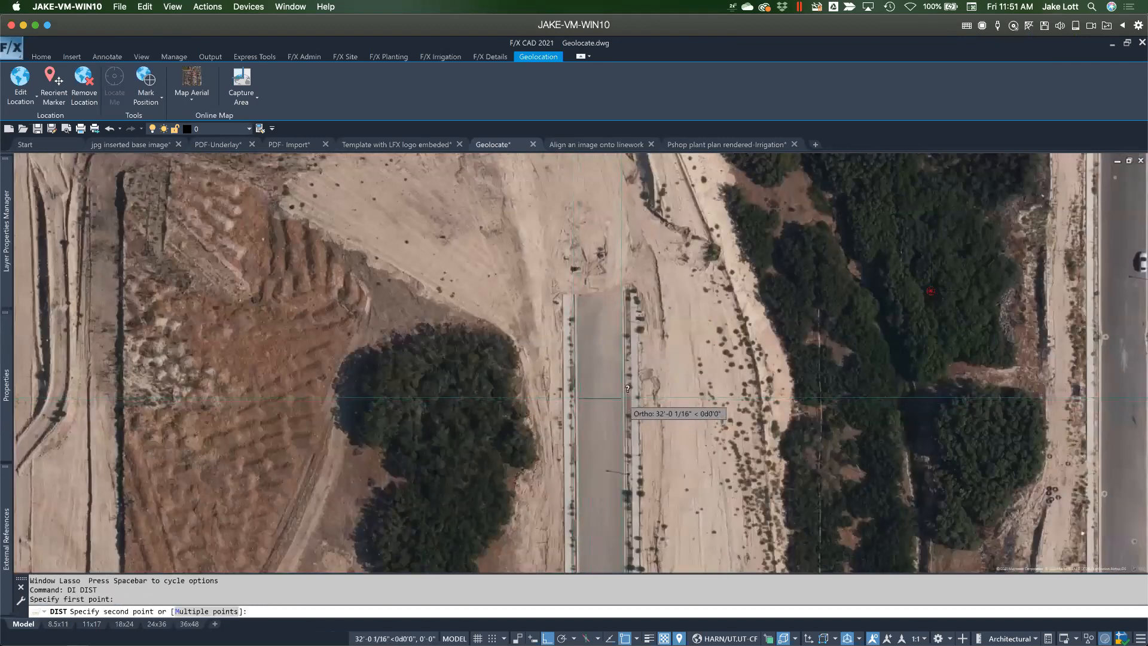
{"action": "left_click", "coordinate": [620, 399]}
{"action": "scroll", "coordinate": [620, 399], "scroll_direction": "down", "scroll_amount": 3}
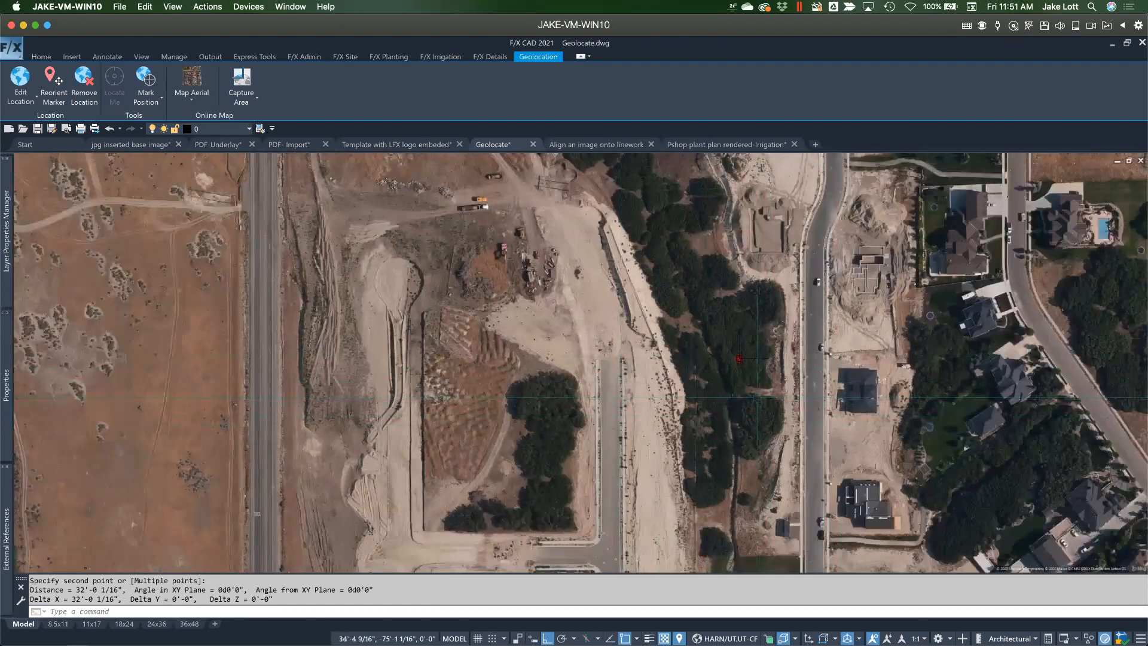
Capture a rectangular area of the aerial map around the construction site, from the west road to the houses just east of the marker
{"action": "scroll", "coordinate": [656, 309], "scroll_direction": "up", "scroll_amount": 1}
{"action": "scroll", "coordinate": [655, 323], "scroll_direction": "down", "scroll_amount": 1}
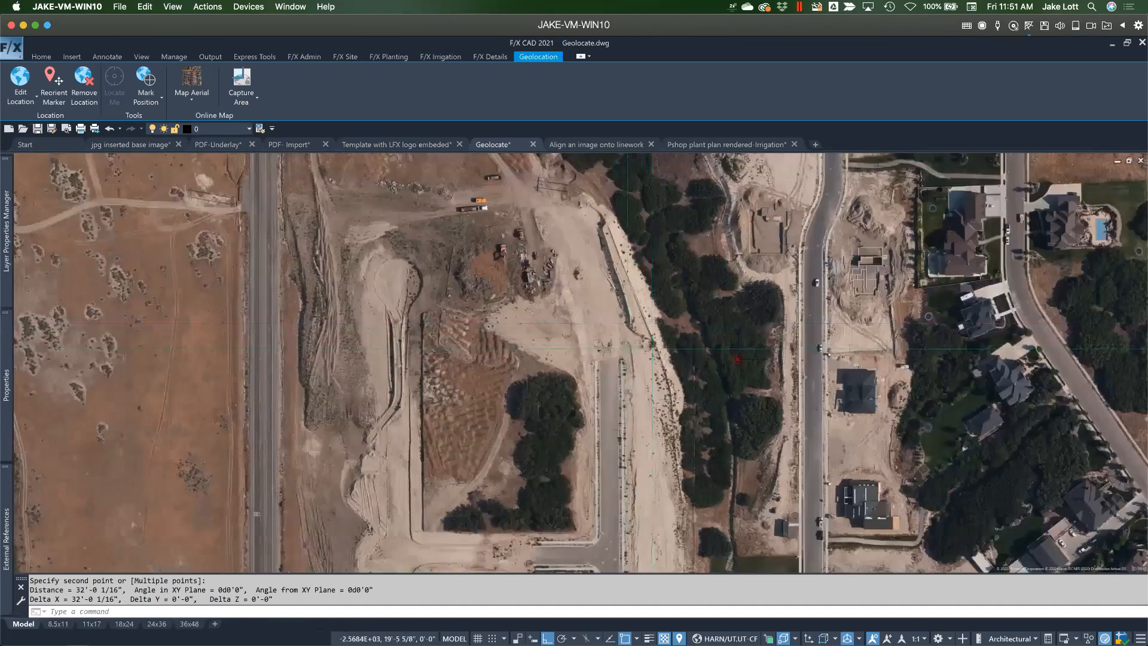
{"action": "scroll", "coordinate": [626, 349], "scroll_direction": "down", "scroll_amount": 1}
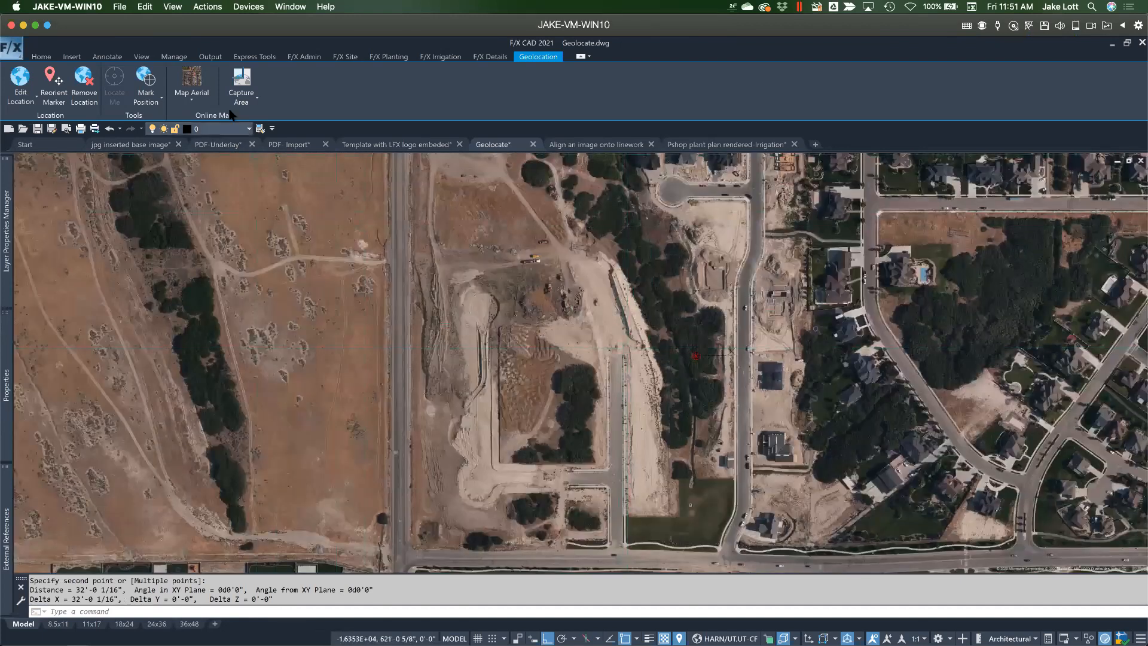
{"action": "left_click", "coordinate": [243, 103]}
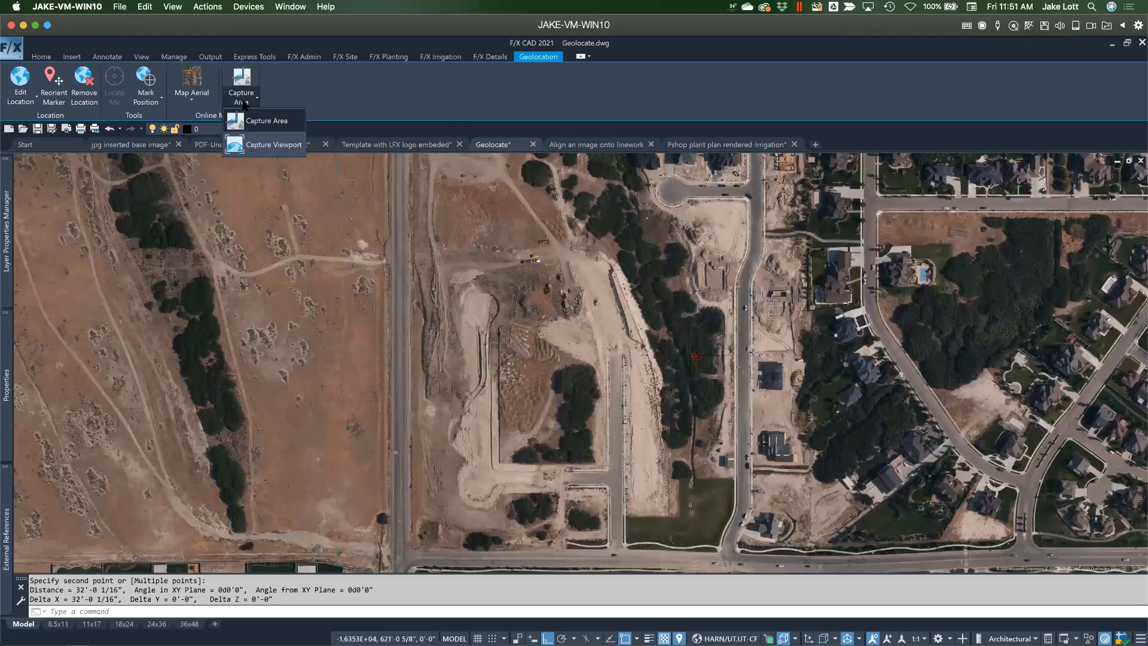
{"action": "left_click", "coordinate": [244, 103]}
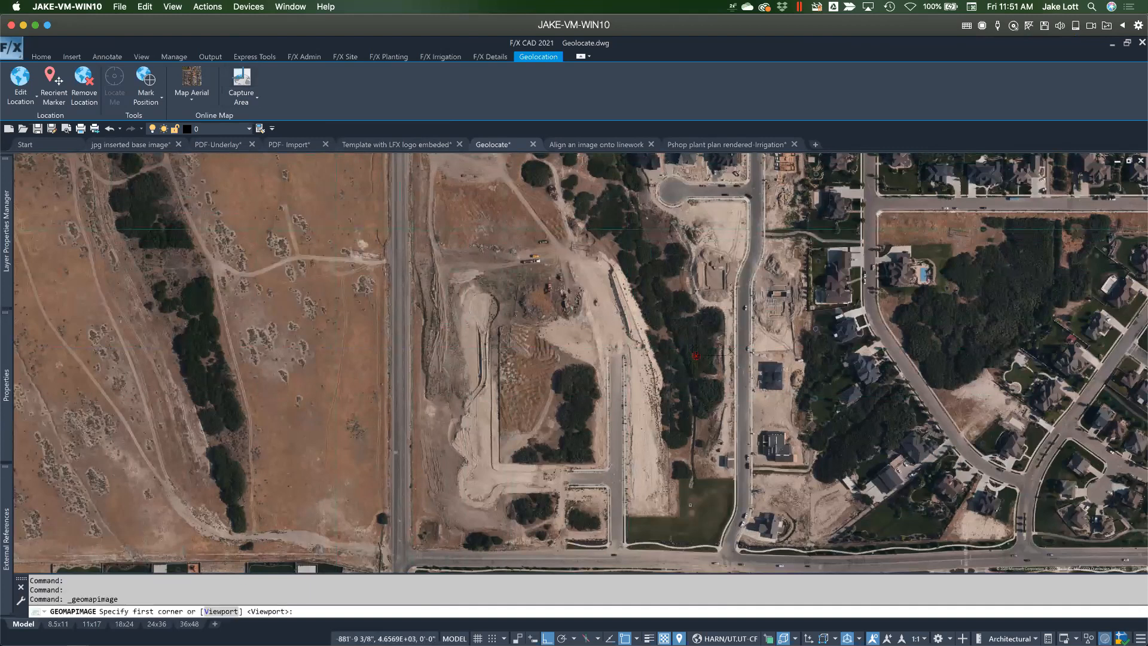
{"action": "left_click", "coordinate": [385, 188]}
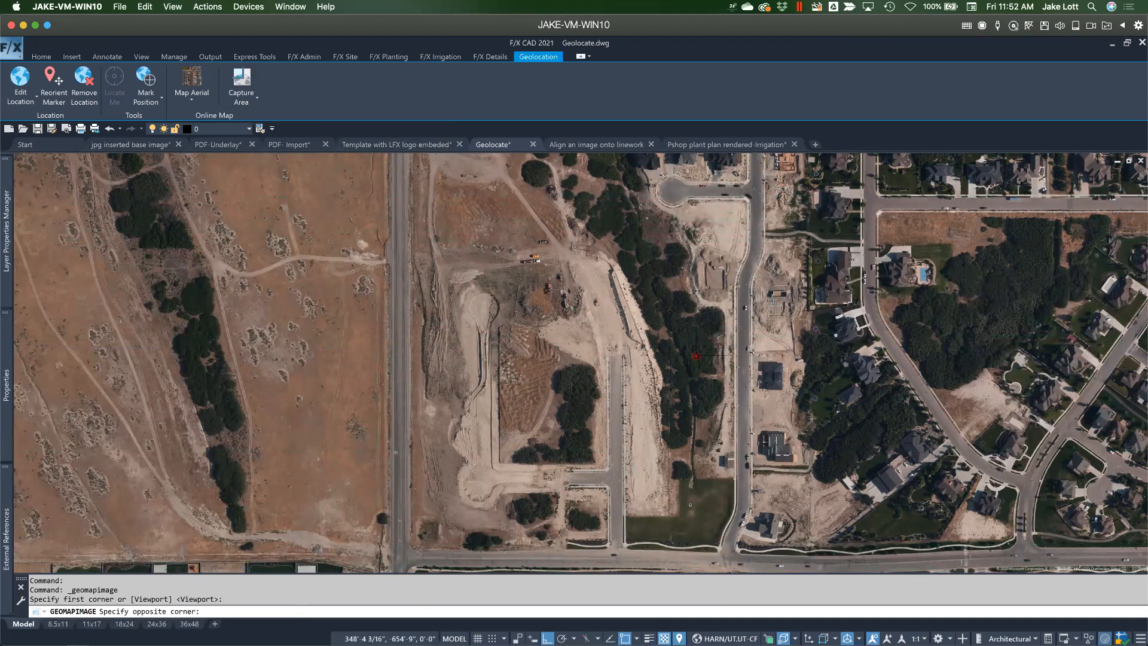
{"action": "left_click", "coordinate": [808, 567]}
{"action": "scroll", "coordinate": [559, 377], "scroll_direction": "down", "scroll_amount": 2}
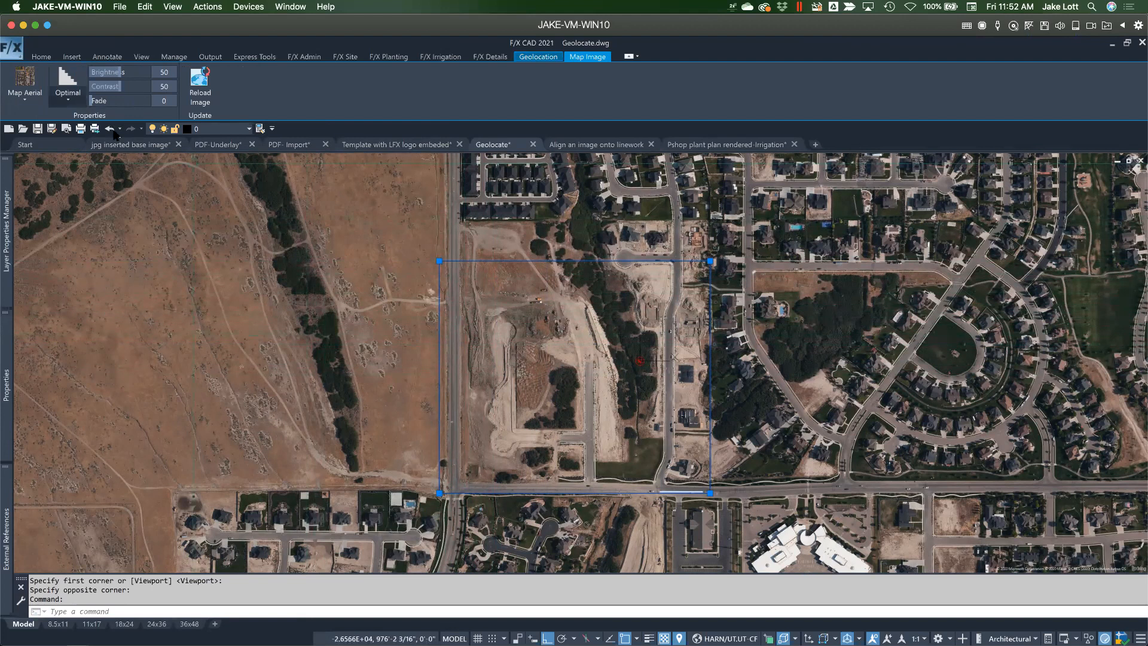
{"action": "key", "text": "Escape"}
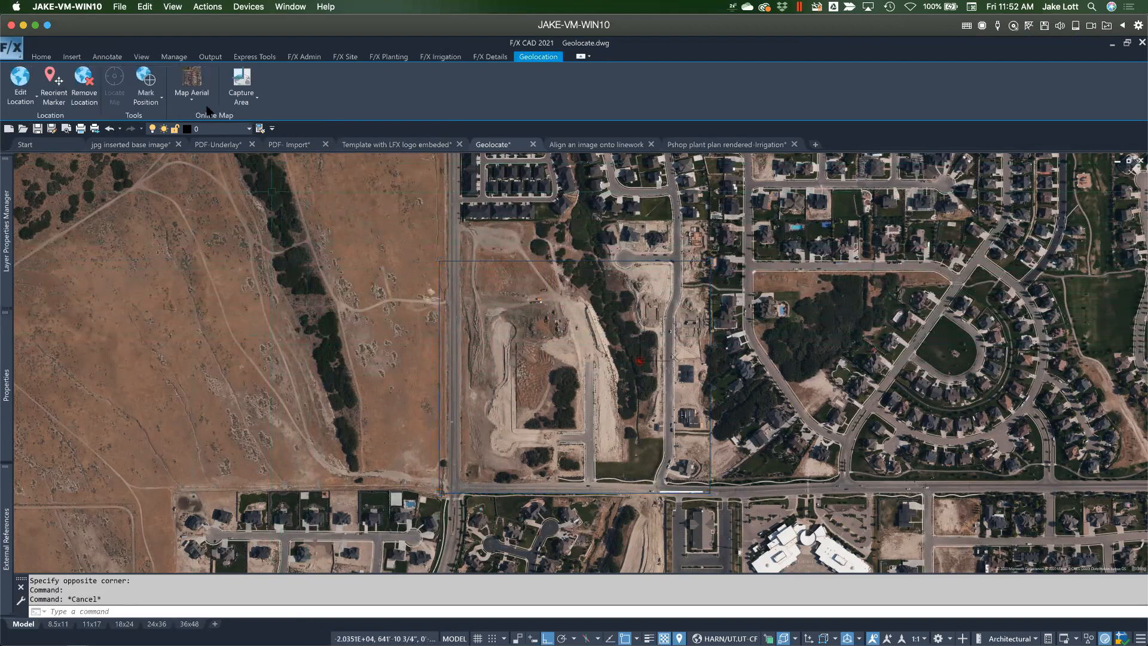
Turn off the online map and check the captured site image by itself
{"action": "left_click", "coordinate": [192, 97]}
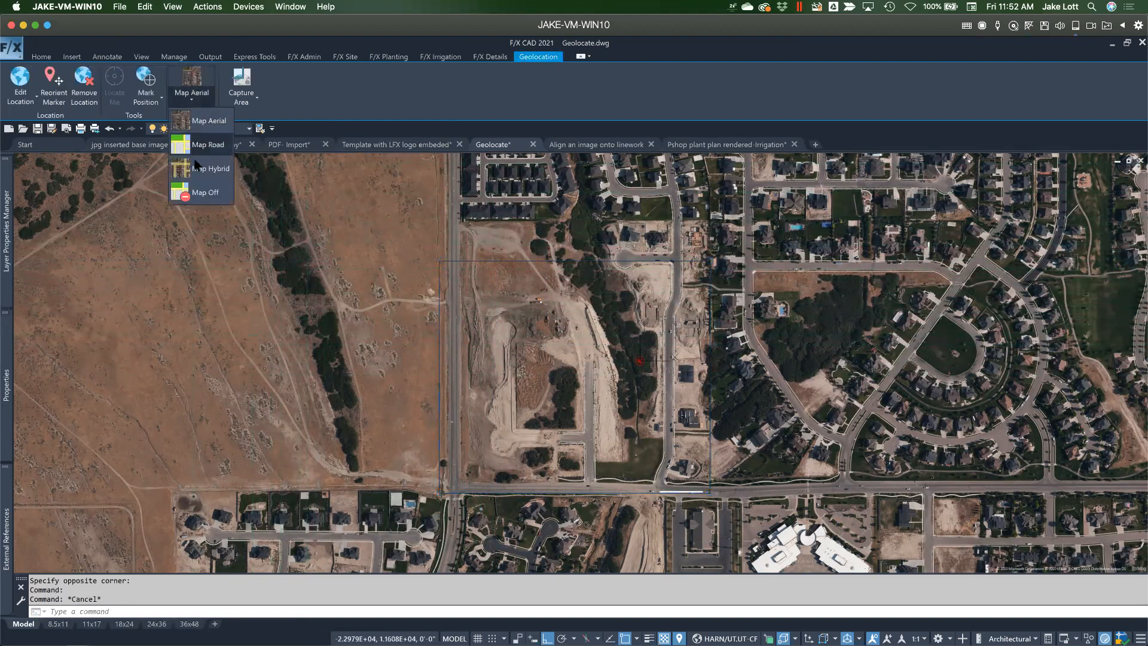
{"action": "left_click", "coordinate": [203, 192]}
{"action": "scroll", "coordinate": [495, 375], "scroll_direction": "up", "scroll_amount": 10}
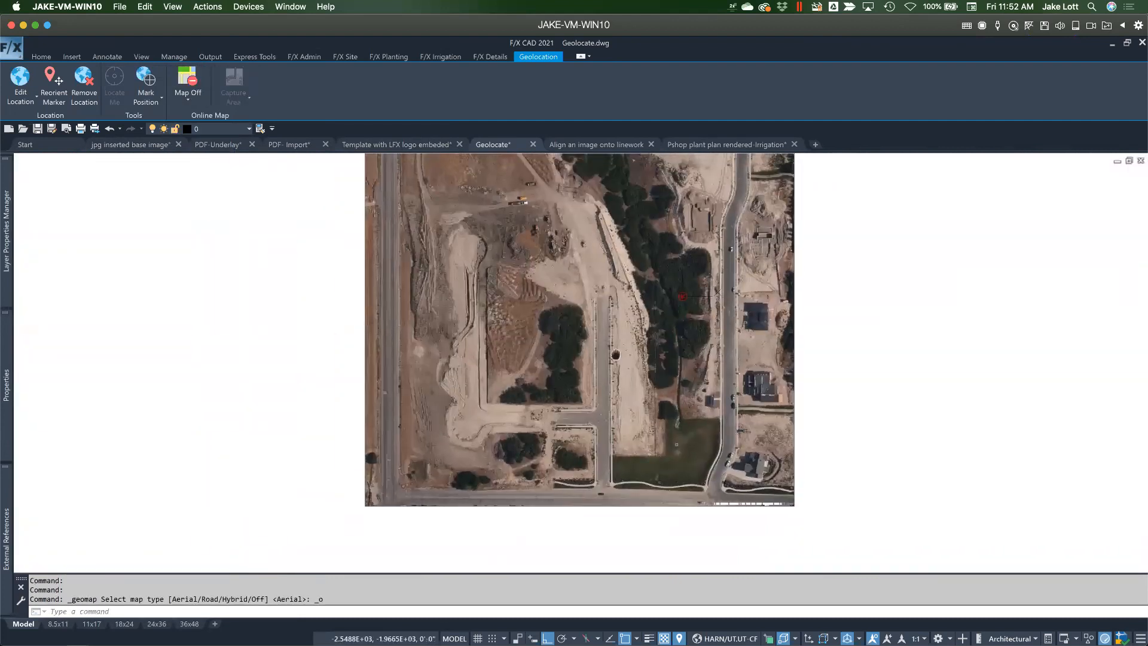
{"action": "scroll", "coordinate": [615, 354], "scroll_direction": "down", "scroll_amount": 2}
{"action": "middle_click_drag", "start_coordinate": [666, 384], "coordinate": [371, 375]}
Restore the aerial map and capture a second area covering the white-roofed building and fields south of the main road
{"action": "left_click", "coordinate": [188, 97]}
{"action": "left_click", "coordinate": [195, 119]}
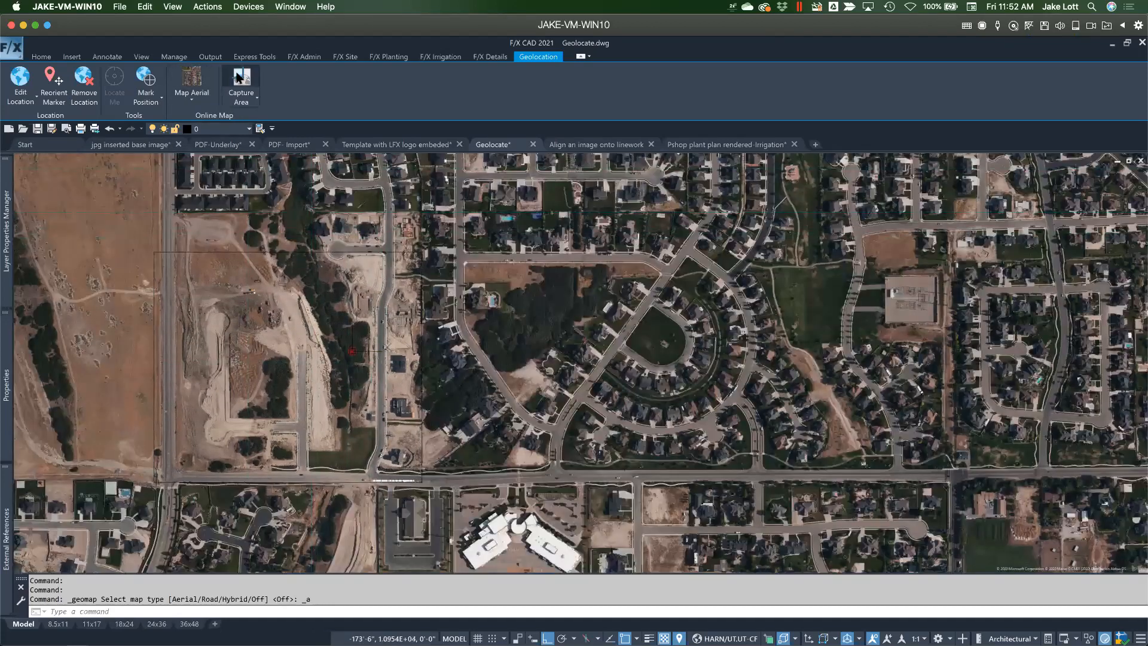
{"action": "left_click", "coordinate": [238, 76]}
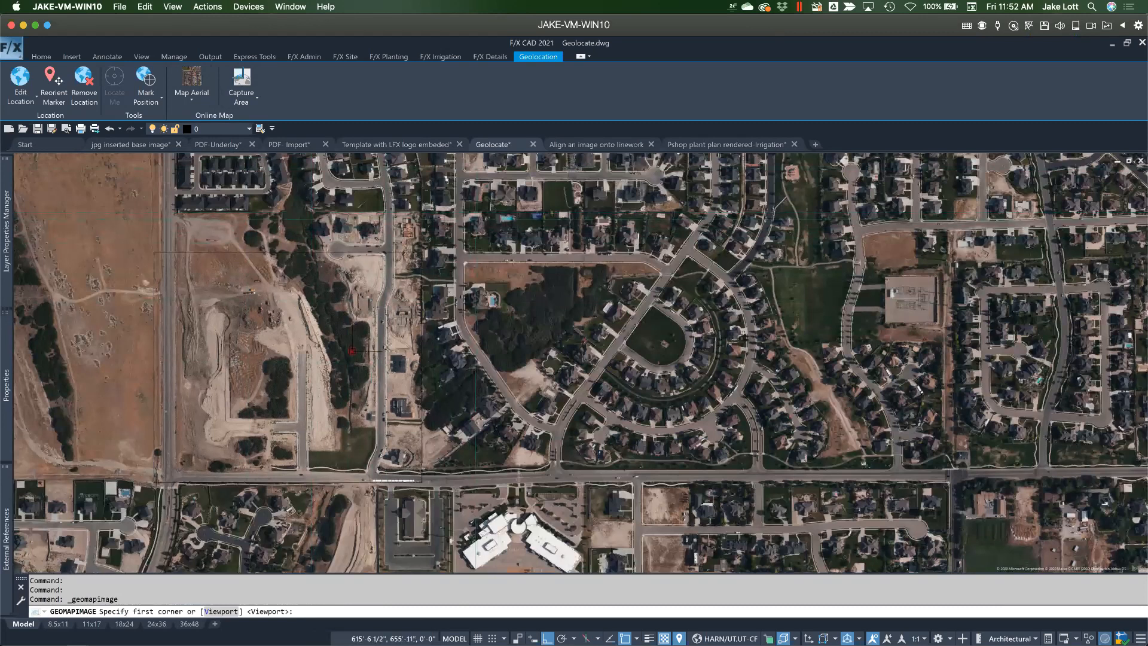
{"action": "middle_click_drag", "start_coordinate": [408, 556], "coordinate": [382, 365]}
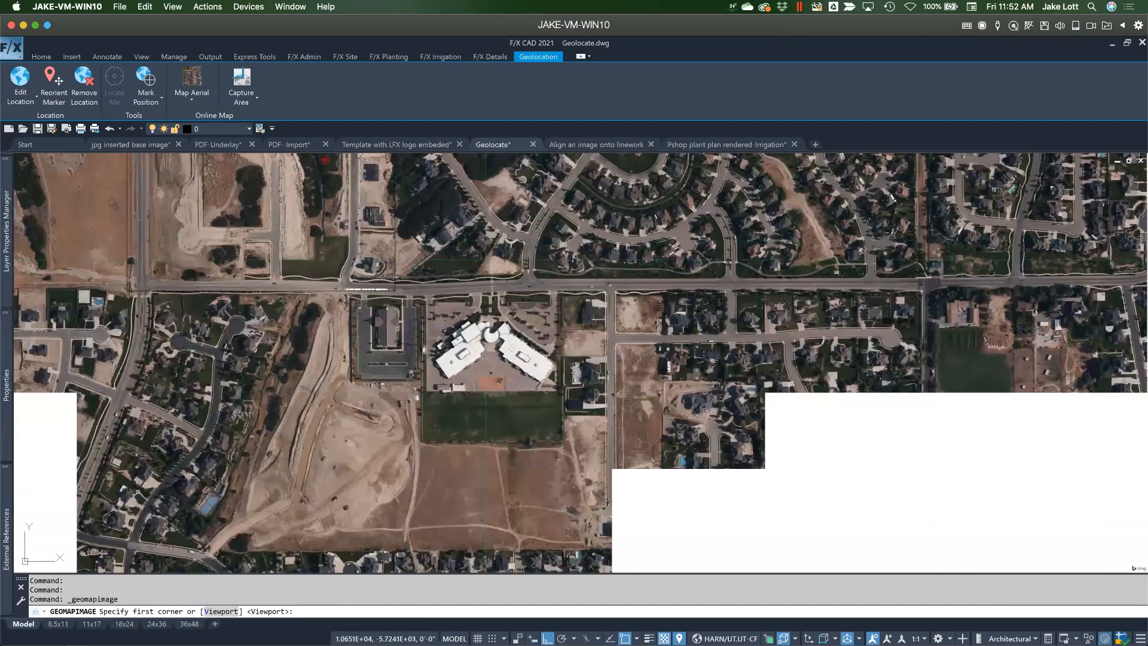
{"action": "left_click", "coordinate": [353, 295]}
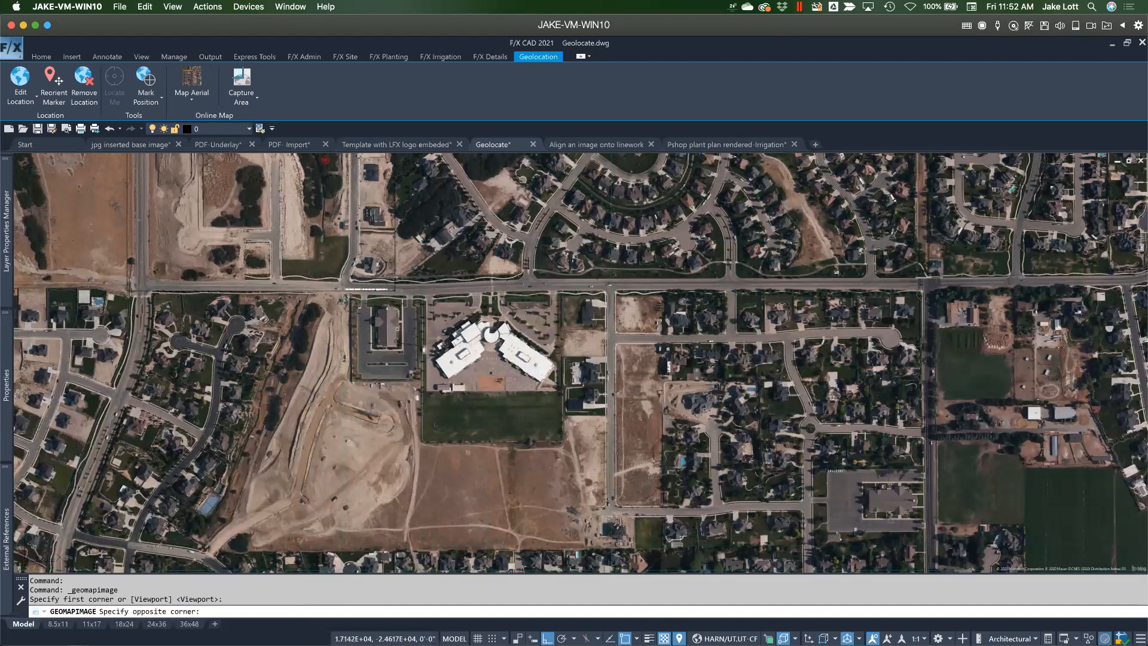
{"action": "left_click", "coordinate": [632, 548]}
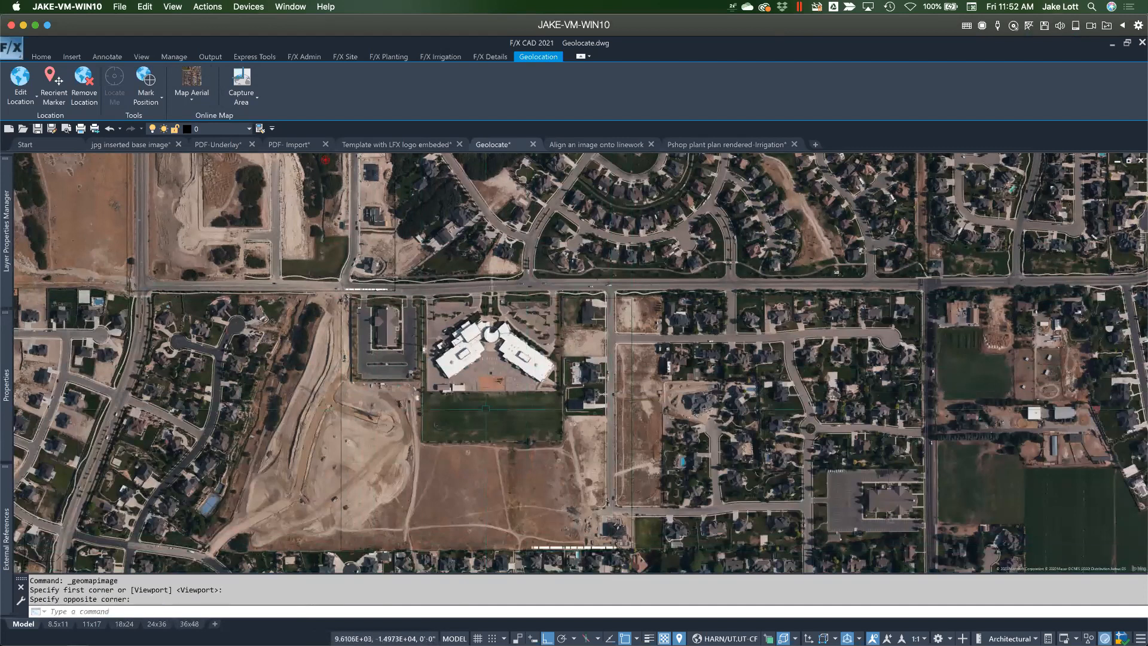
Turn off the online map and stretch the second captured image north past the main road and farther east
{"action": "left_click", "coordinate": [191, 99]}
{"action": "left_click", "coordinate": [206, 193]}
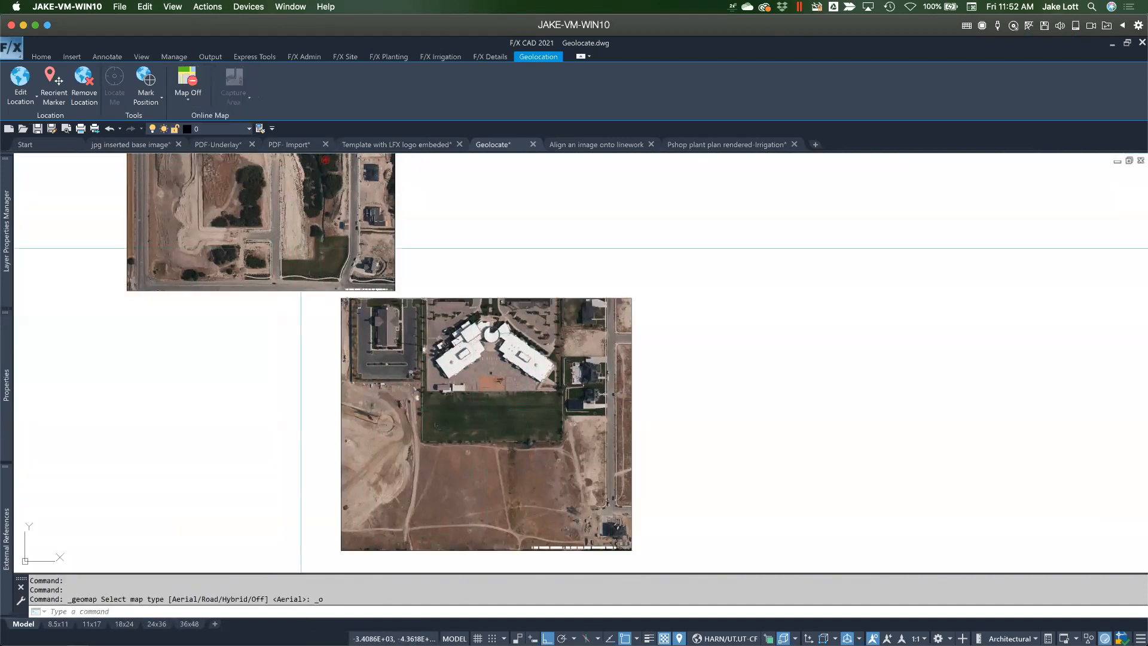
{"action": "scroll", "coordinate": [446, 341], "scroll_direction": "down", "scroll_amount": 4}
{"action": "middle_click_drag", "start_coordinate": [441, 320], "coordinate": [472, 359]}
{"action": "scroll", "coordinate": [478, 360], "scroll_direction": "up", "scroll_amount": 4}
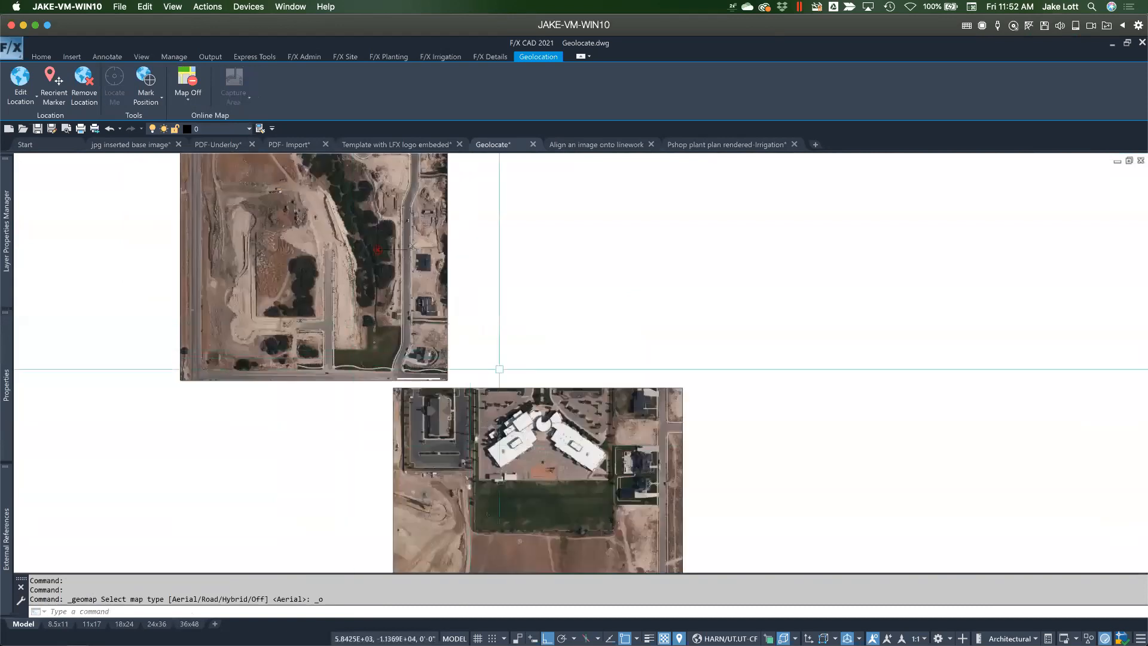
{"action": "left_click", "coordinate": [492, 389]}
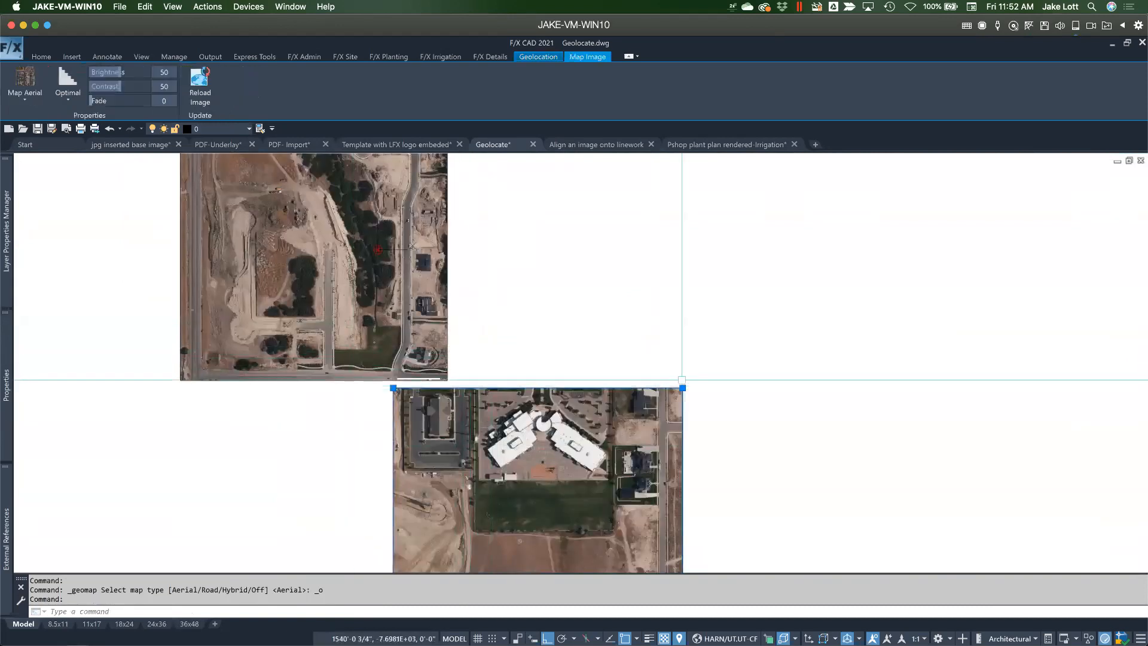
{"action": "left_click", "coordinate": [683, 387]}
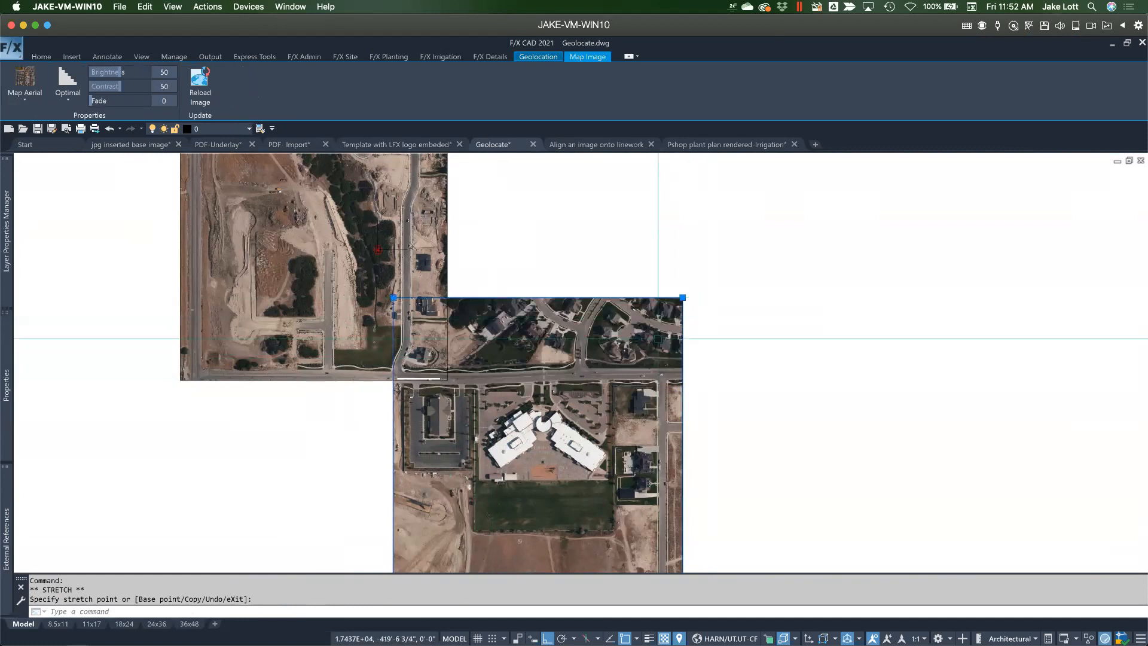
{"action": "left_click", "coordinate": [682, 297]}
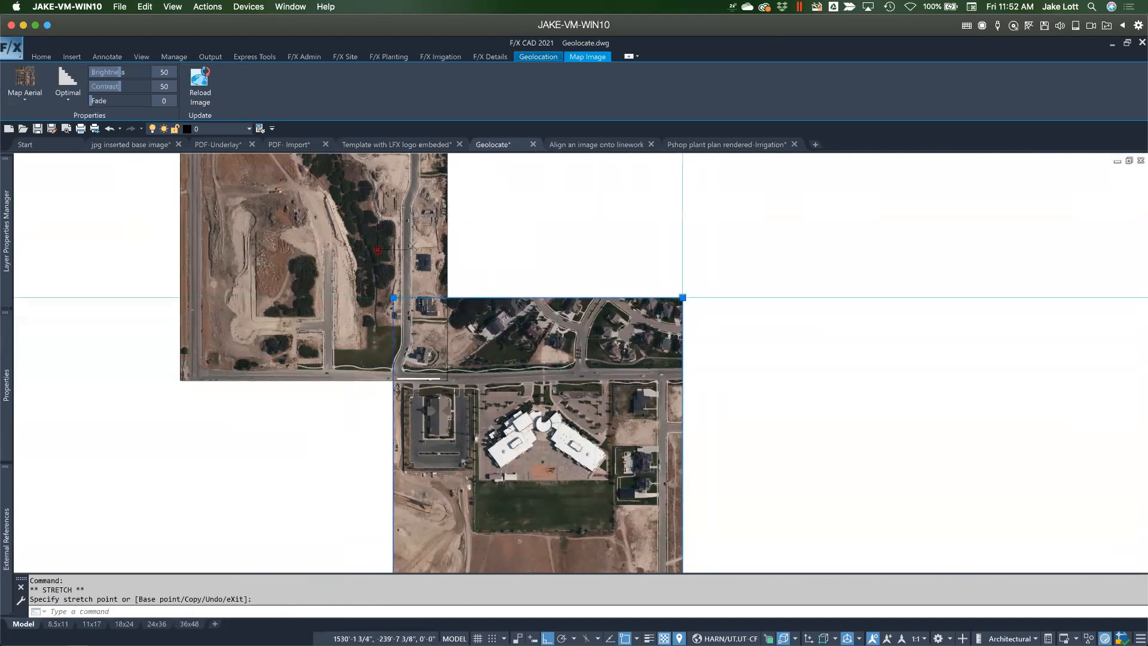
{"action": "left_click", "coordinate": [738, 297]}
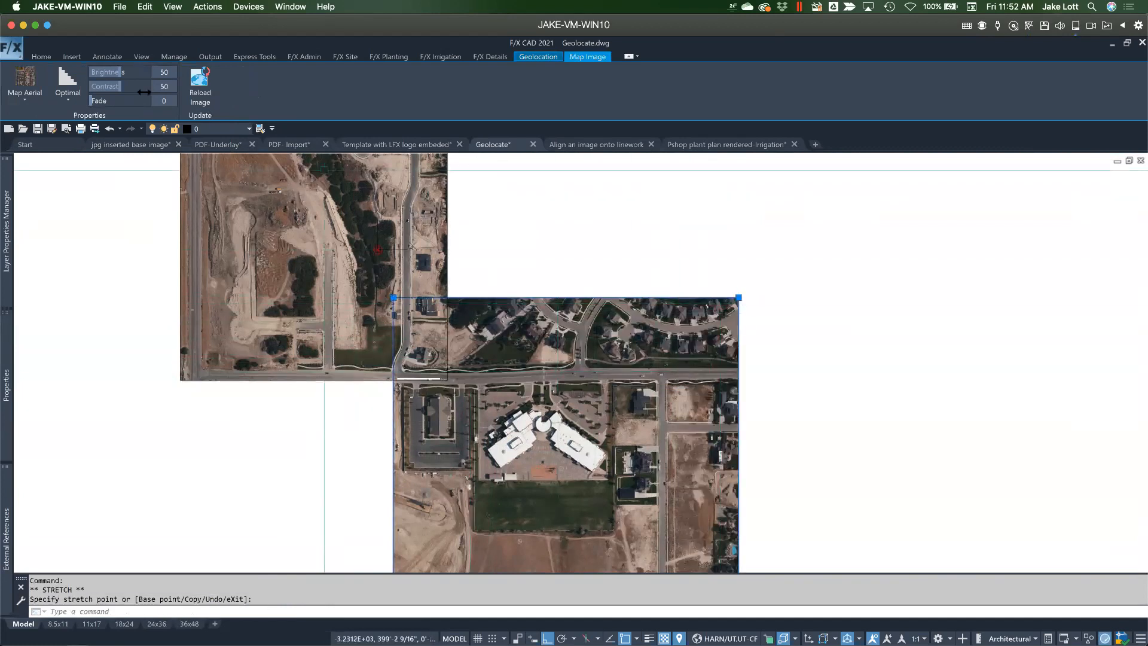
Change the second captured image to the Map Road type, then erase that image
{"action": "left_click", "coordinate": [25, 97]}
{"action": "left_click", "coordinate": [34, 144]}
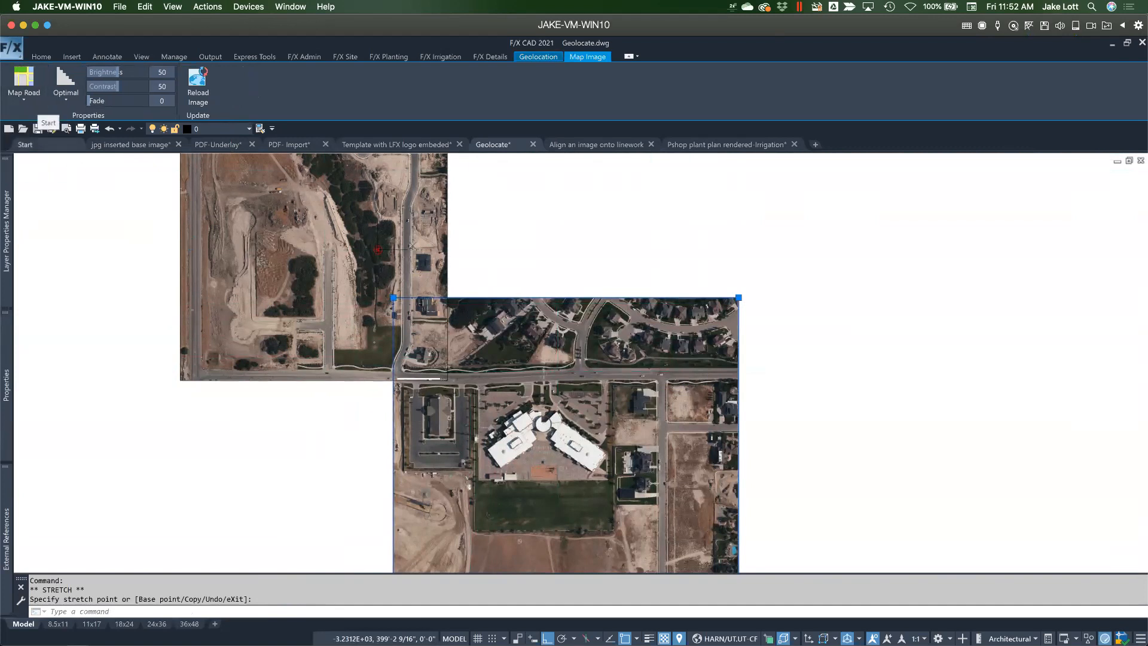
{"action": "scroll", "coordinate": [460, 385], "scroll_direction": "down", "scroll_amount": 2}
{"action": "middle_click_drag", "start_coordinate": [440, 373], "coordinate": [477, 415]}
{"action": "scroll", "coordinate": [414, 352], "scroll_direction": "up", "scroll_amount": 2}
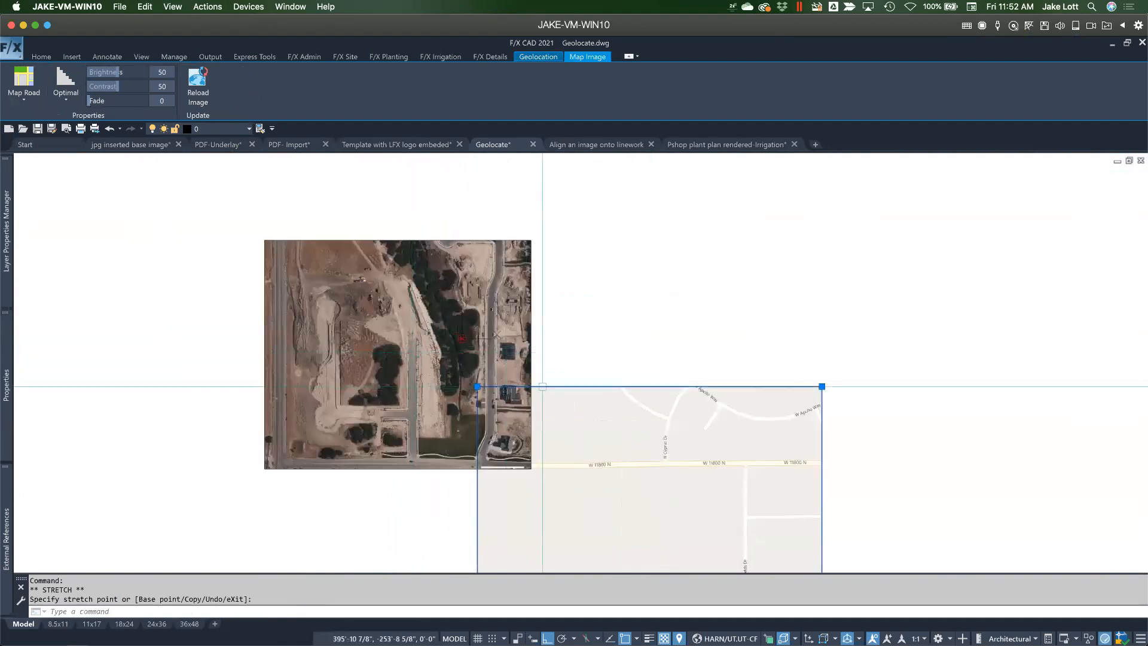
{"action": "key", "text": "Delete"}
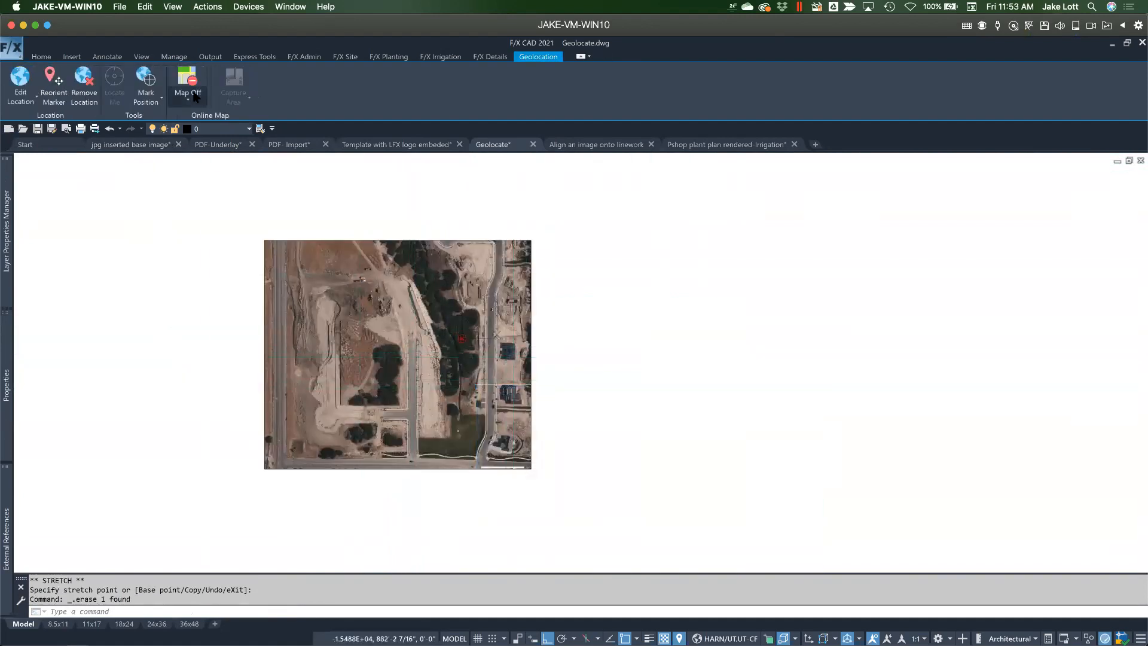
Set the online map to Map Road and inspect the captured aerial image against the surrounding streets
{"action": "left_click", "coordinate": [192, 95]}
{"action": "left_click", "coordinate": [197, 145]}
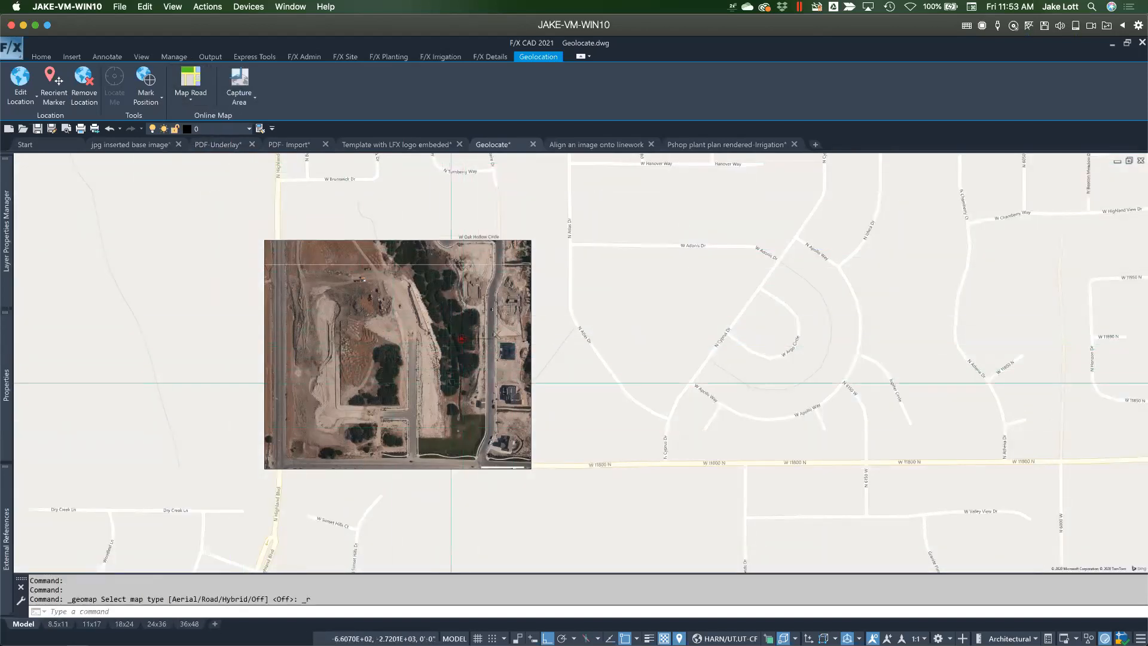
{"action": "middle_click_drag", "start_coordinate": [456, 382], "coordinate": [547, 391]}
{"action": "scroll", "coordinate": [547, 389], "scroll_direction": "up", "scroll_amount": 2}
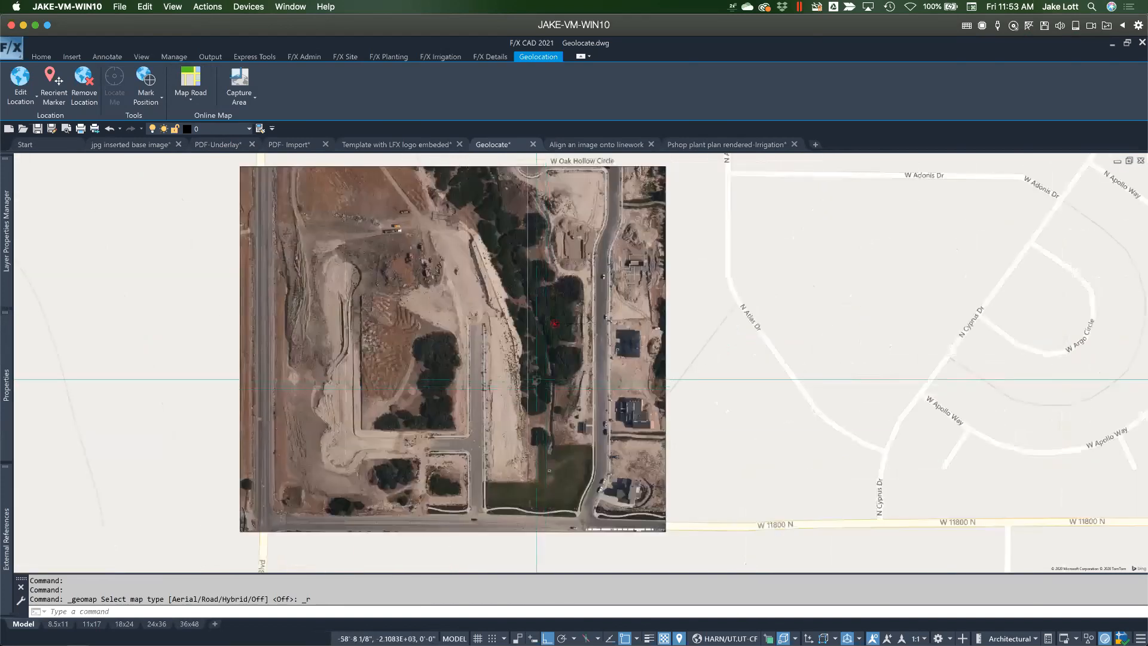
{"action": "scroll", "coordinate": [465, 435], "scroll_direction": "up", "scroll_amount": 2}
{"action": "scroll", "coordinate": [465, 436], "scroll_direction": "up", "scroll_amount": 2}
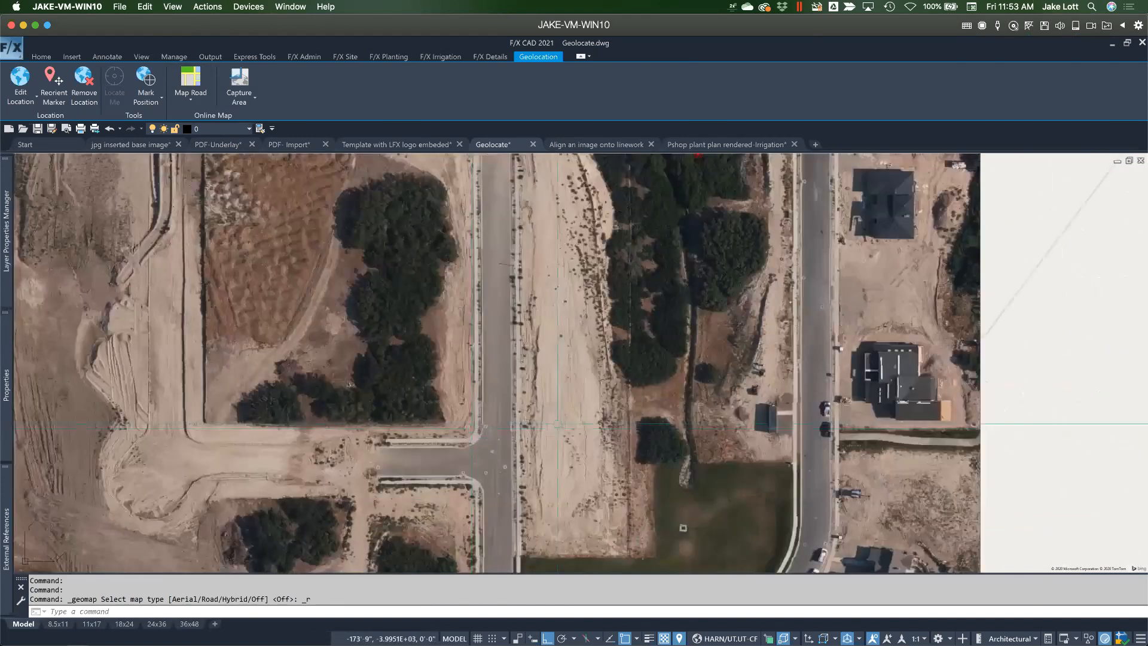
{"action": "scroll", "coordinate": [562, 314], "scroll_direction": "down", "scroll_amount": 2}
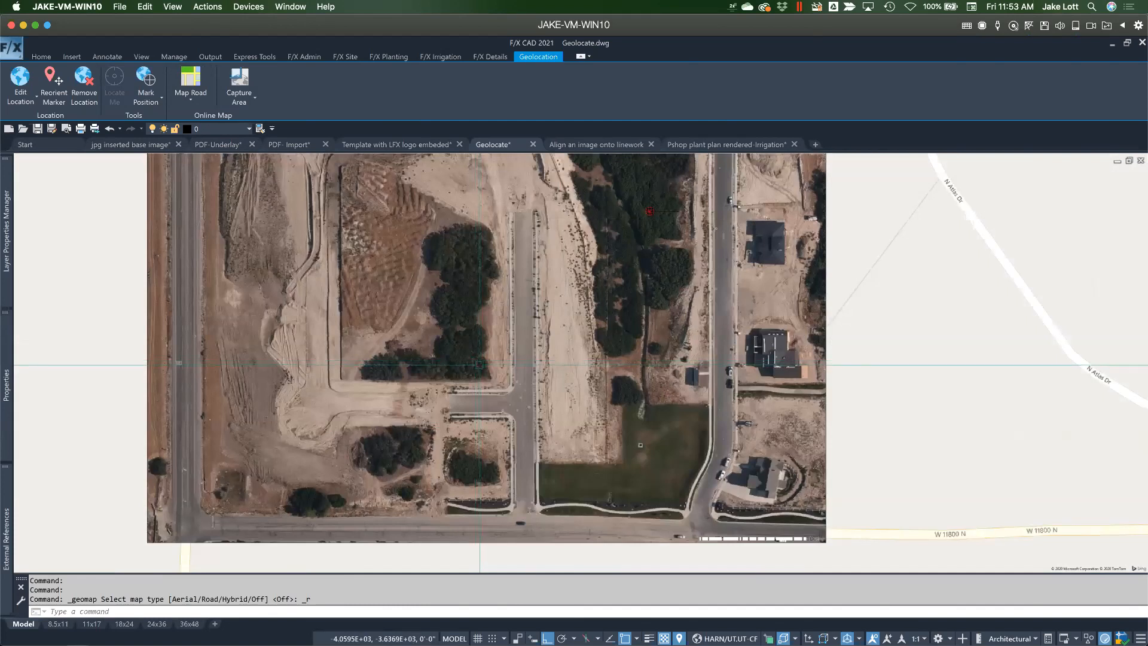
{"action": "scroll", "coordinate": [479, 364], "scroll_direction": "down", "scroll_amount": 2}
{"action": "middle_click_drag", "start_coordinate": [576, 341], "coordinate": [527, 359]}
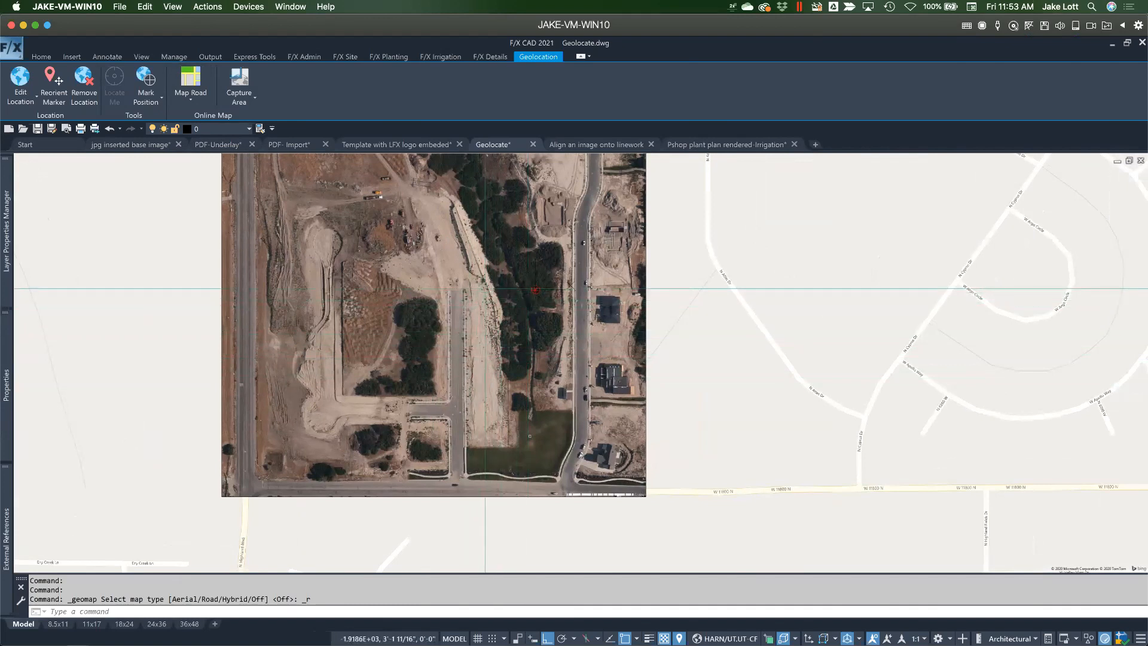
In the Align an image onto linework drawing, rotate the aerial image freehand slightly more than a quarter turn counterclockwise about a point southeast of it
{"action": "left_click", "coordinate": [592, 145]}
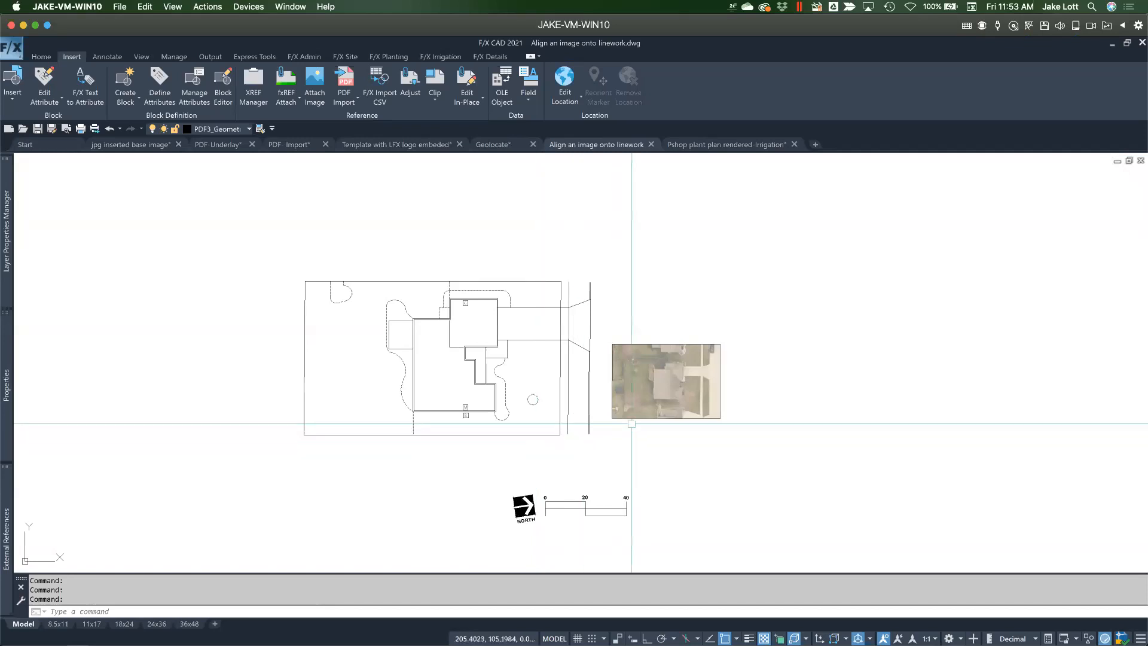
{"action": "left_click", "coordinate": [652, 417]}
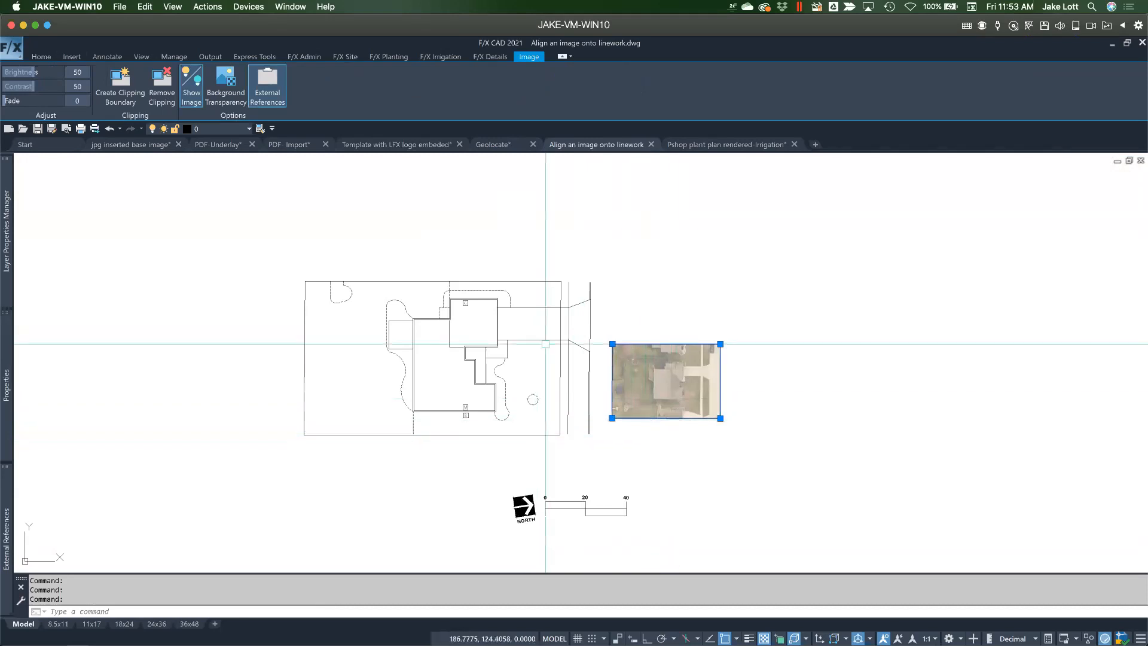
{"action": "type", "text": "ro"}
{"action": "key", "text": "Return"}
{"action": "left_click", "coordinate": [748, 408]}
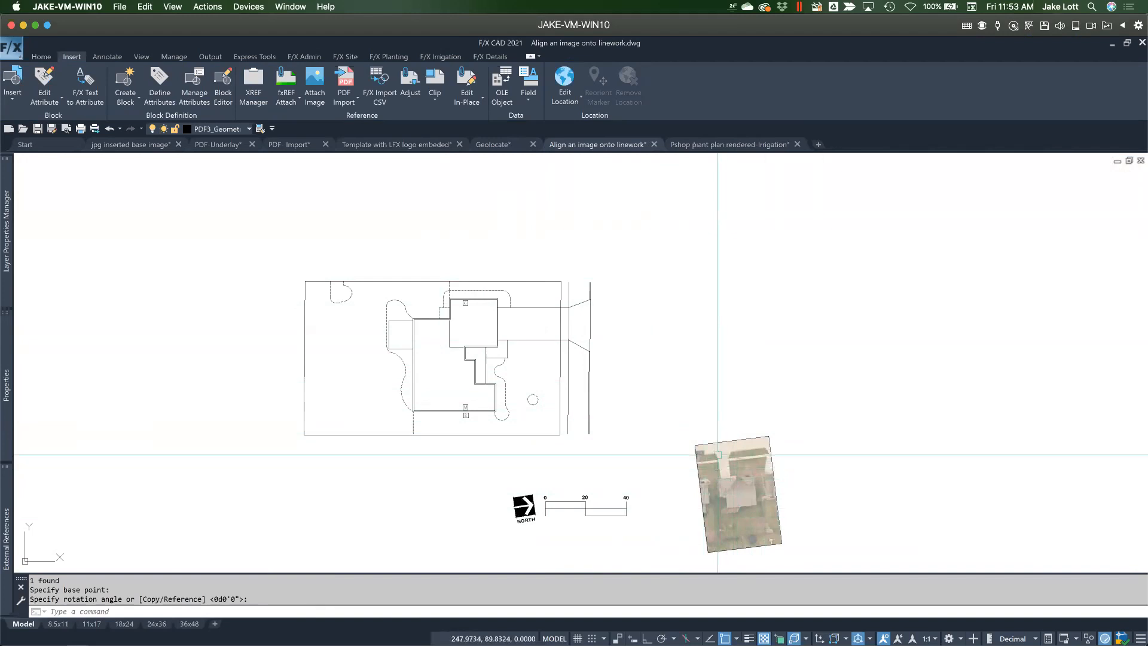
Undo the freehand rotation of the aerial image
{"action": "key", "text": "ctrl+z"}
{"action": "scroll", "coordinate": [684, 391], "scroll_direction": "up", "scroll_amount": 2}
{"action": "middle_click_drag", "start_coordinate": [682, 388], "coordinate": [747, 422]}
{"action": "scroll", "coordinate": [745, 401], "scroll_direction": "up", "scroll_amount": 2}
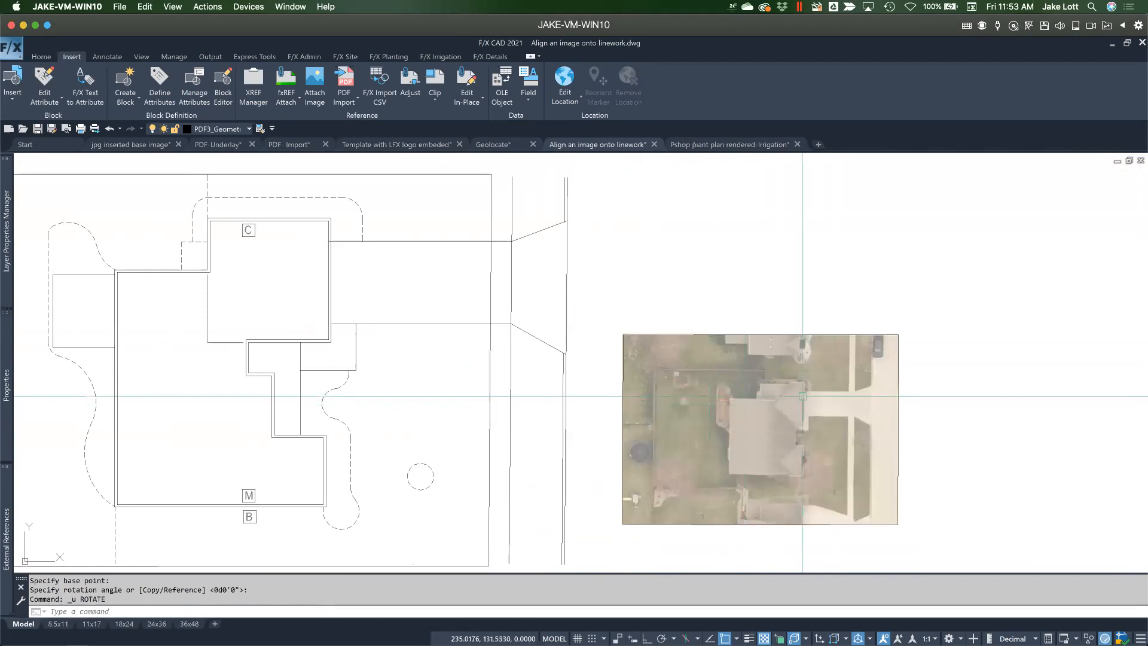
Begin aligning the aerial image, matching the lot's lower street-side corner at the sidewalk edge to the same corner of the property linework
{"action": "left_click", "coordinate": [631, 334]}
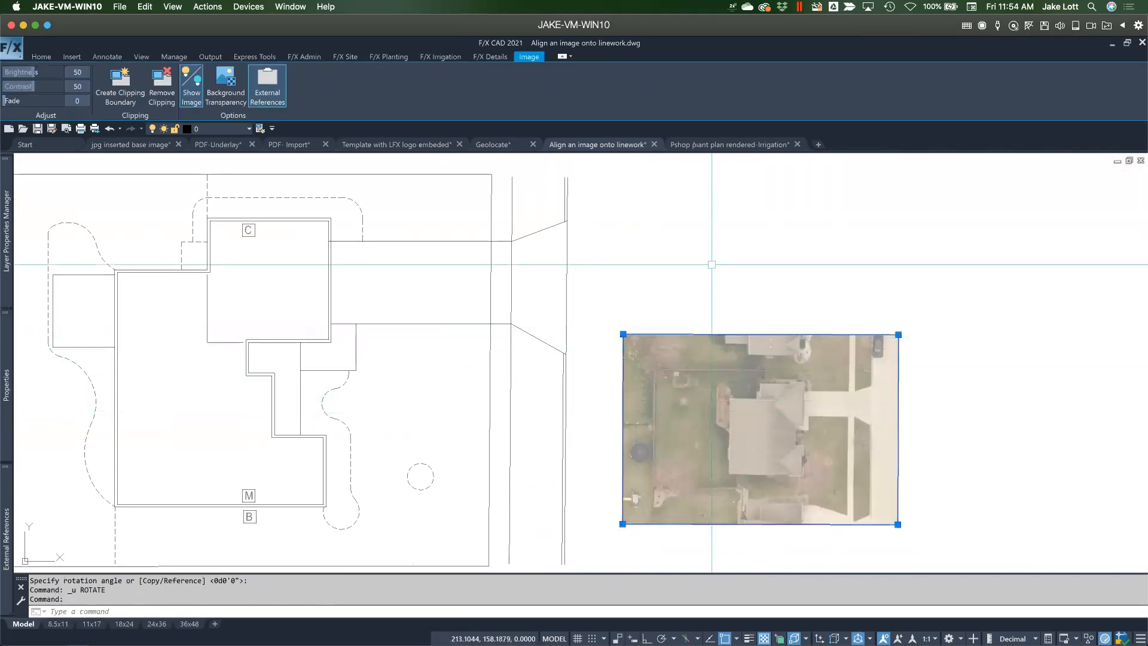
{"action": "type", "text": "align"}
{"action": "key", "text": "Return"}
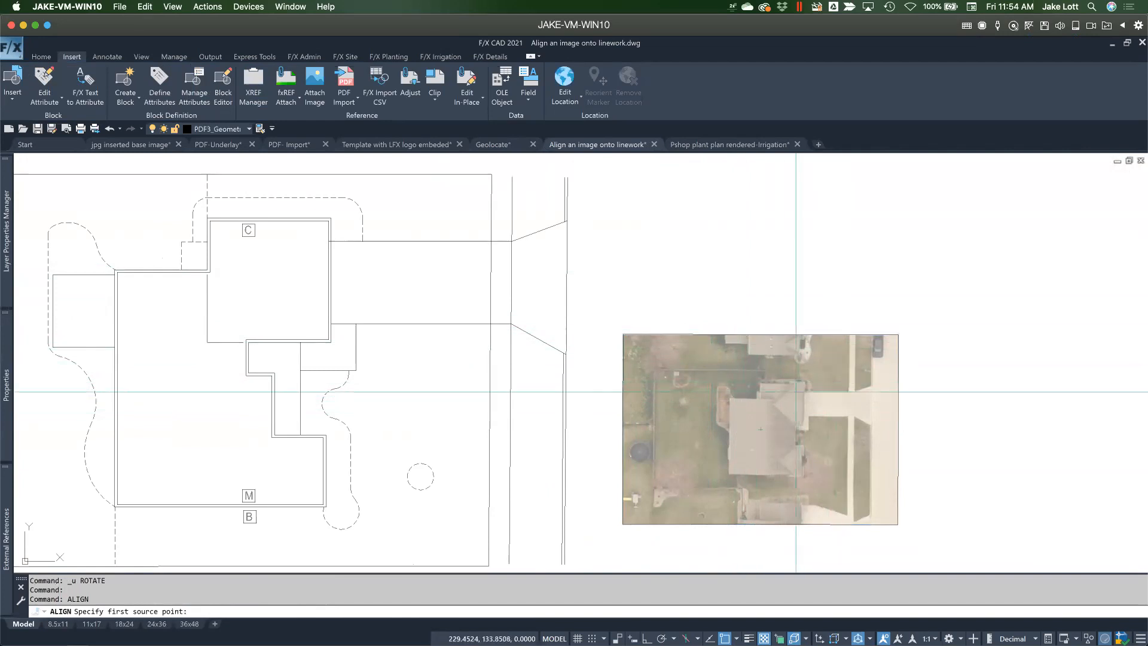
{"action": "middle_click_drag", "start_coordinate": [450, 495], "coordinate": [460, 431]}
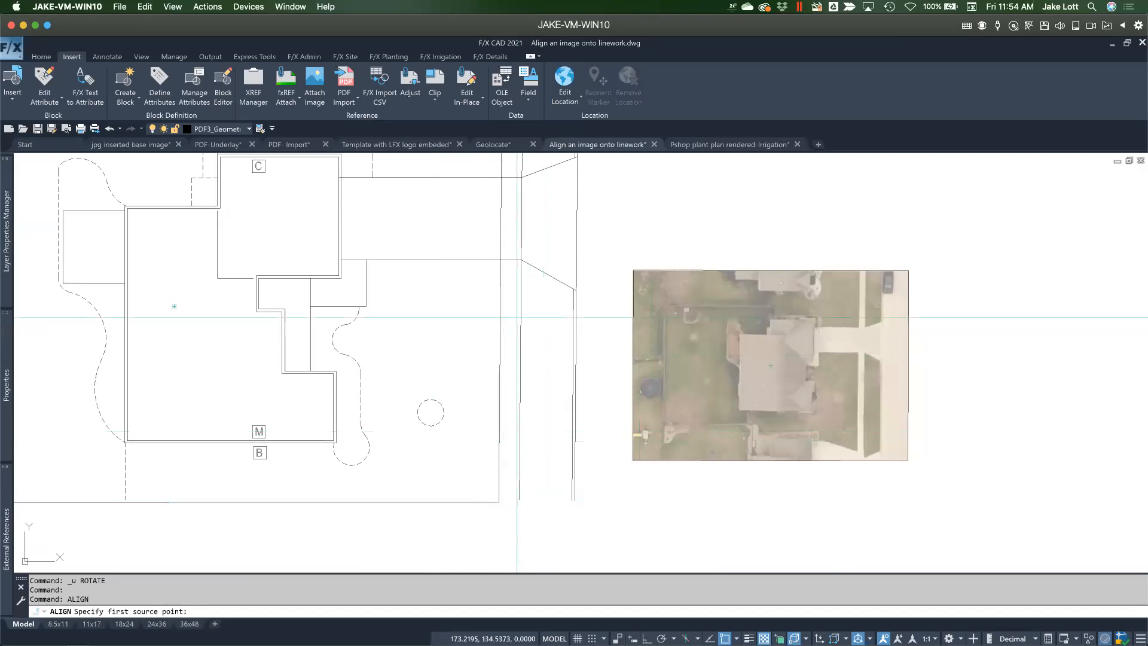
{"action": "scroll", "coordinate": [515, 302], "scroll_direction": "down", "scroll_amount": 2}
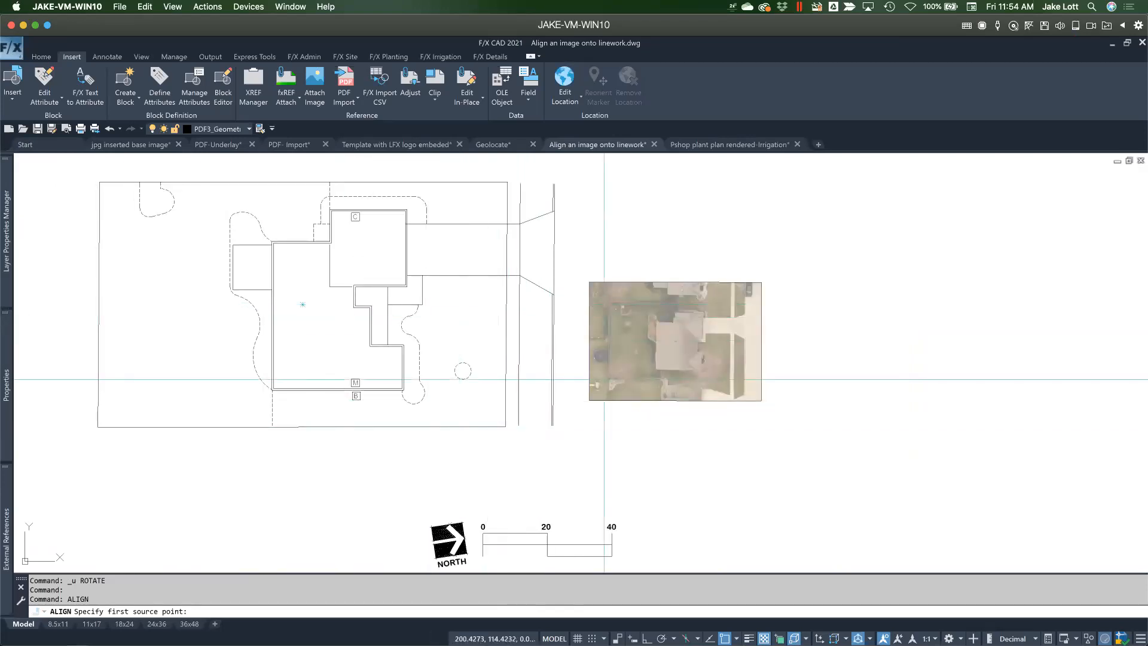
{"action": "scroll", "coordinate": [606, 377], "scroll_direction": "up", "scroll_amount": 2}
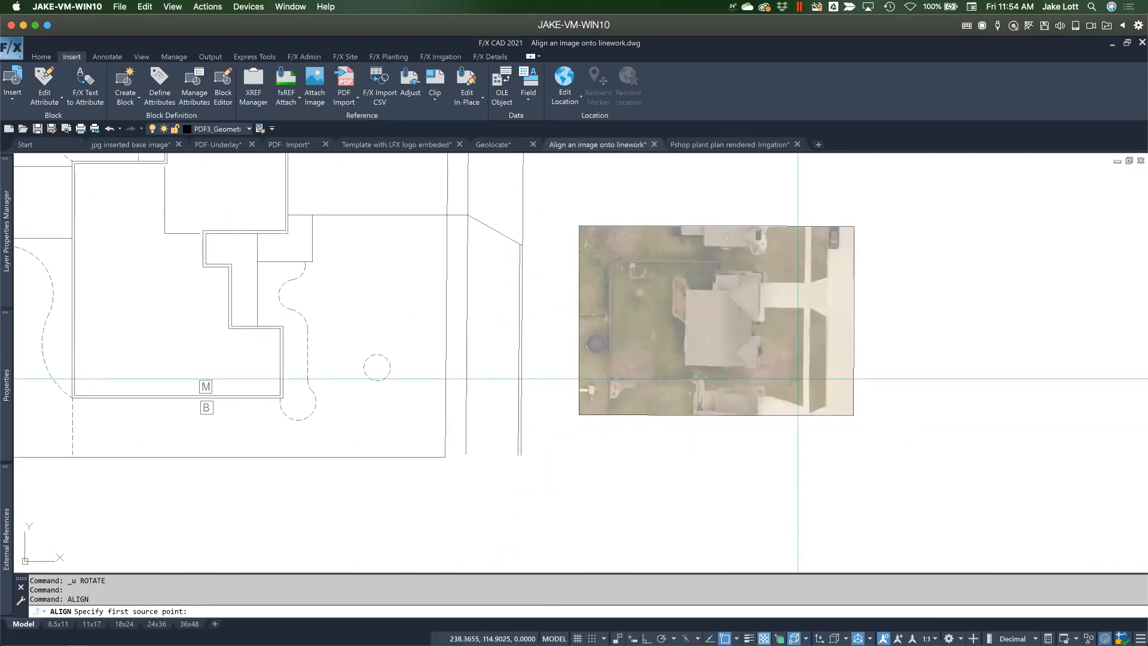
{"action": "scroll", "coordinate": [798, 378], "scroll_direction": "up", "scroll_amount": 2}
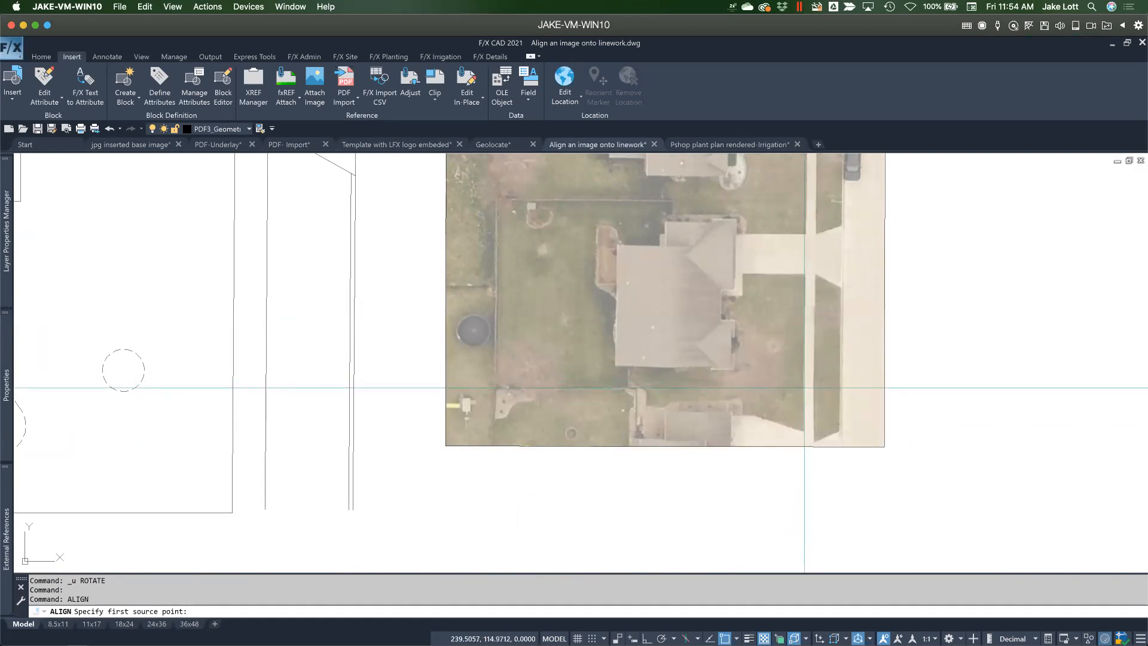
{"action": "left_click", "coordinate": [804, 387]}
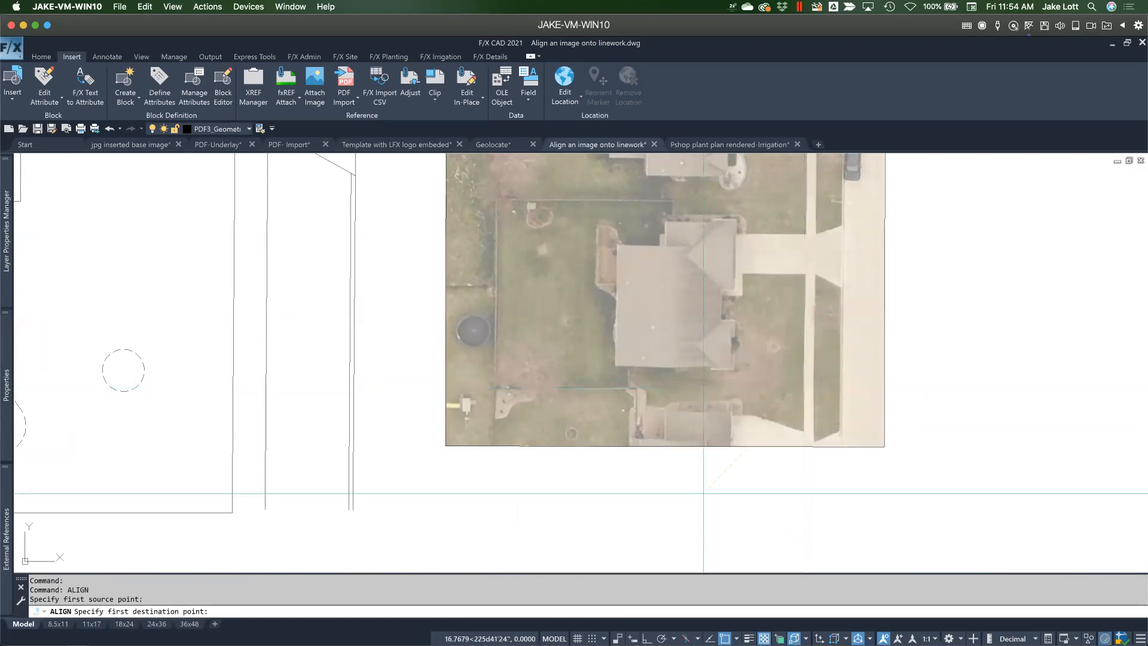
{"action": "scroll", "coordinate": [695, 473], "scroll_direction": "down", "scroll_amount": 4}
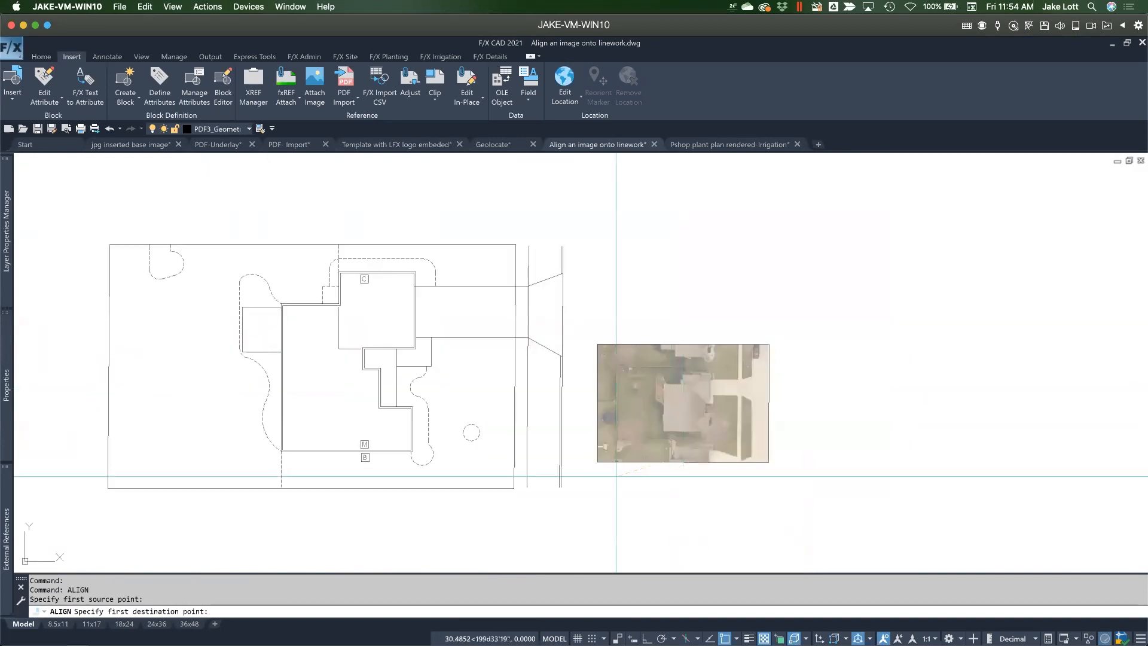
{"action": "left_click", "coordinate": [513, 488]}
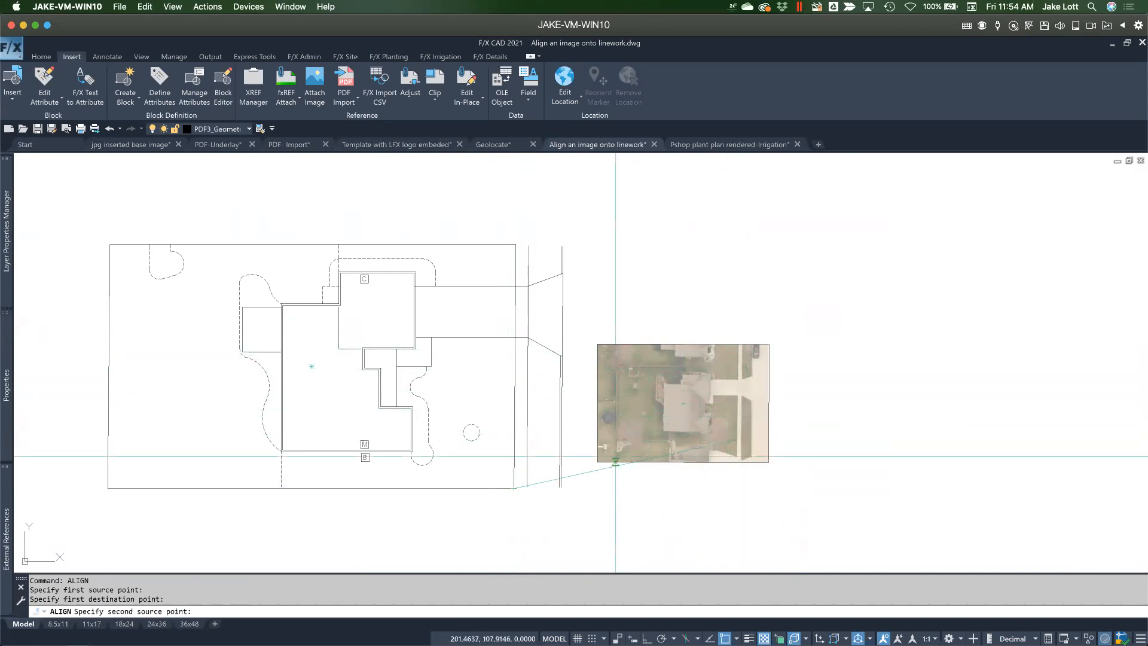
Match the image's lower backyard fence corner to the lot outline's lower rear corner and finish aligning with two point pairs, scaling the image to fit
{"action": "scroll", "coordinate": [614, 441], "scroll_direction": "up", "scroll_amount": 5}
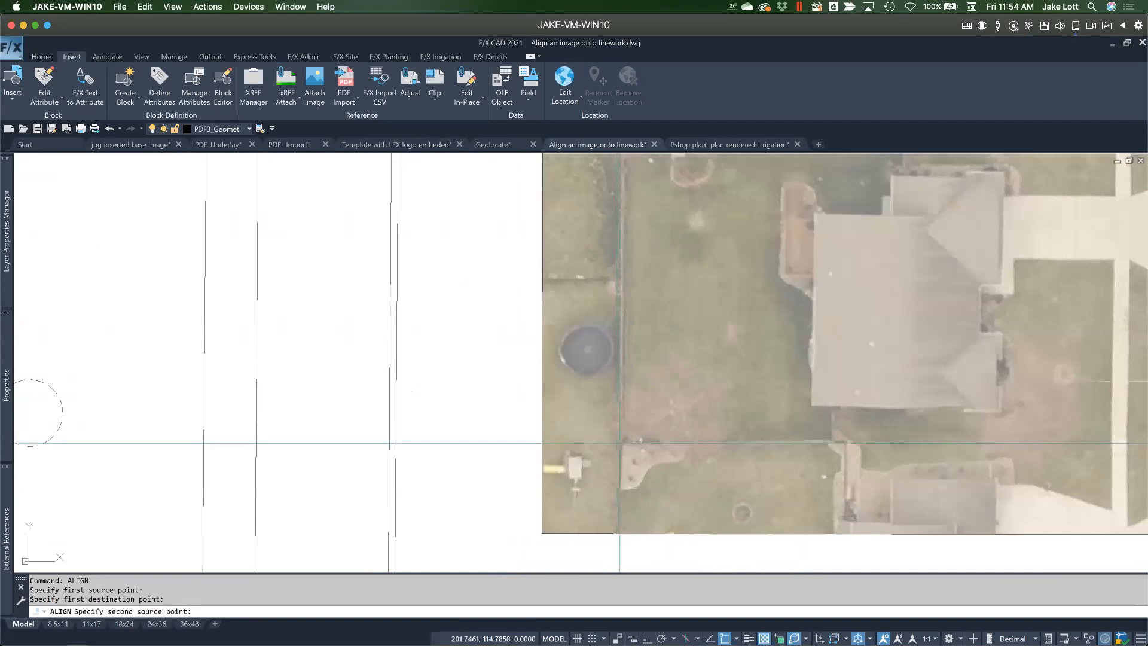
{"action": "left_click", "coordinate": [620, 446]}
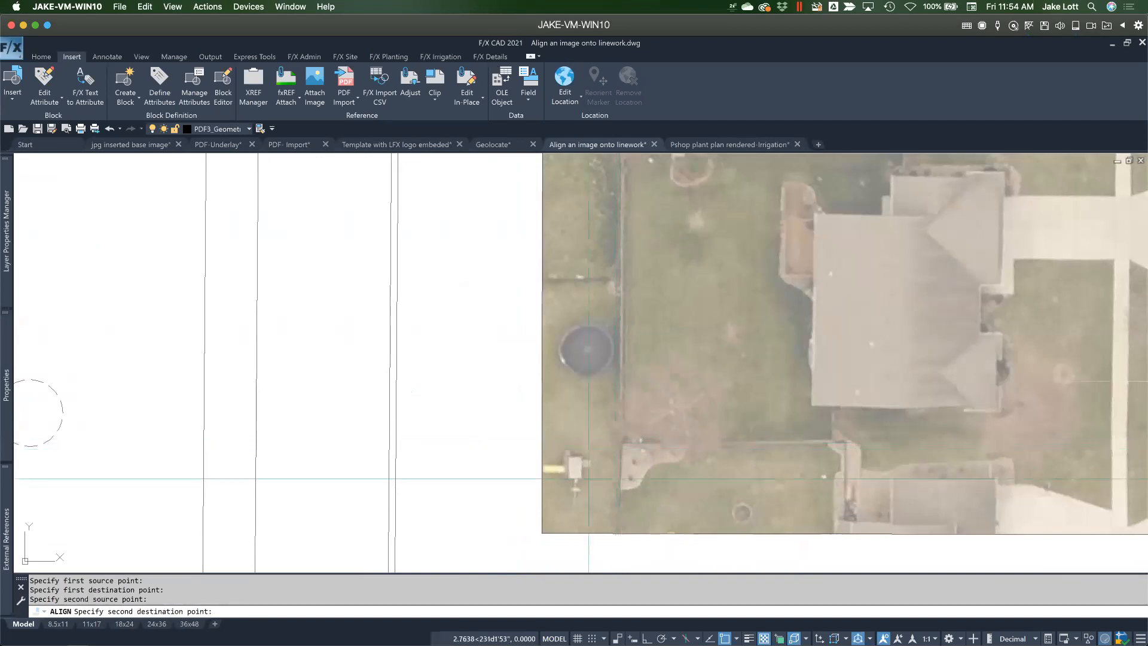
{"action": "scroll", "coordinate": [619, 477], "scroll_direction": "down", "scroll_amount": 7}
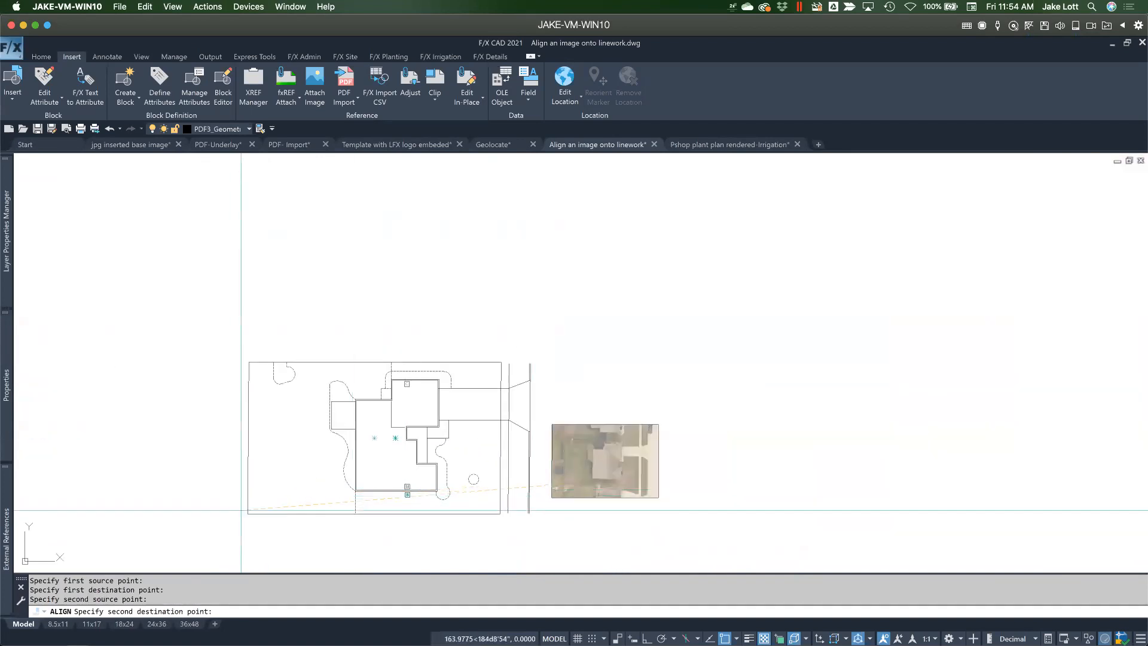
{"action": "left_click", "coordinate": [248, 514]}
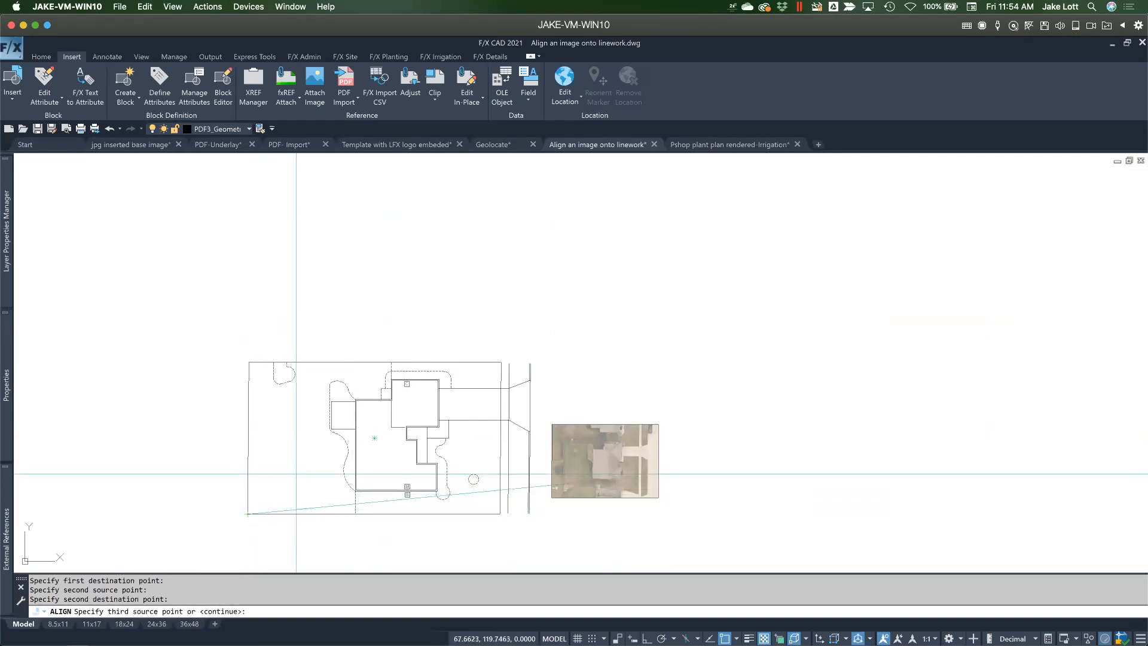
{"action": "key", "text": "Return"}
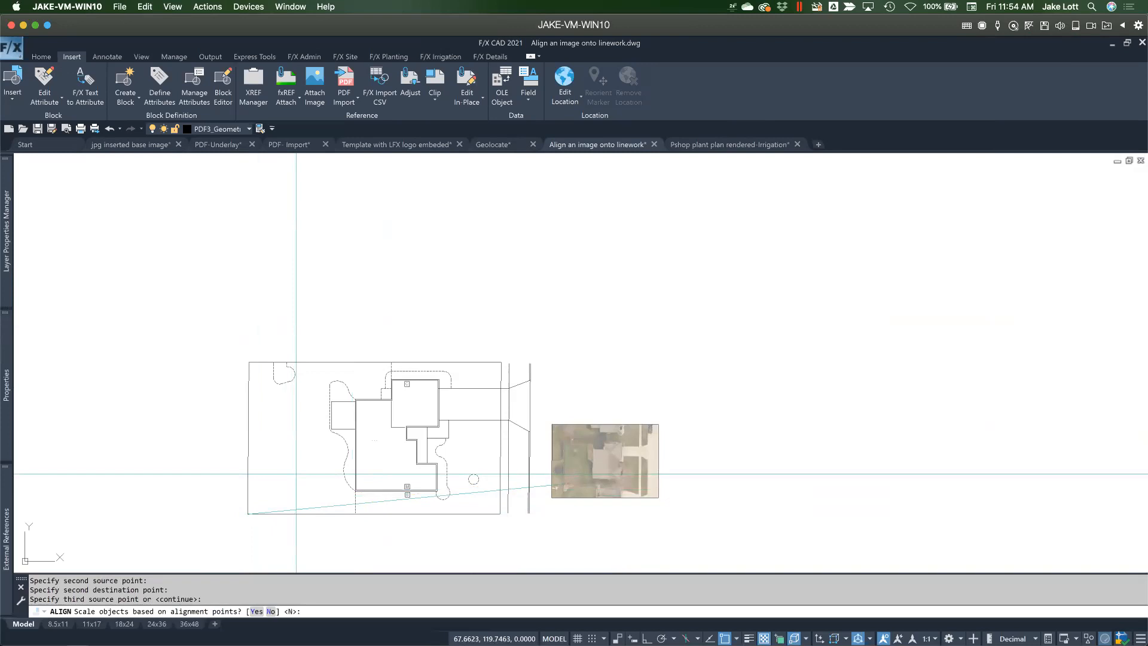
{"action": "type", "text": "y"}
{"action": "key", "text": "Return"}
{"action": "scroll", "coordinate": [410, 459], "scroll_direction": "down", "scroll_amount": 3}
{"action": "middle_click_drag", "start_coordinate": [410, 459], "coordinate": [458, 383]}
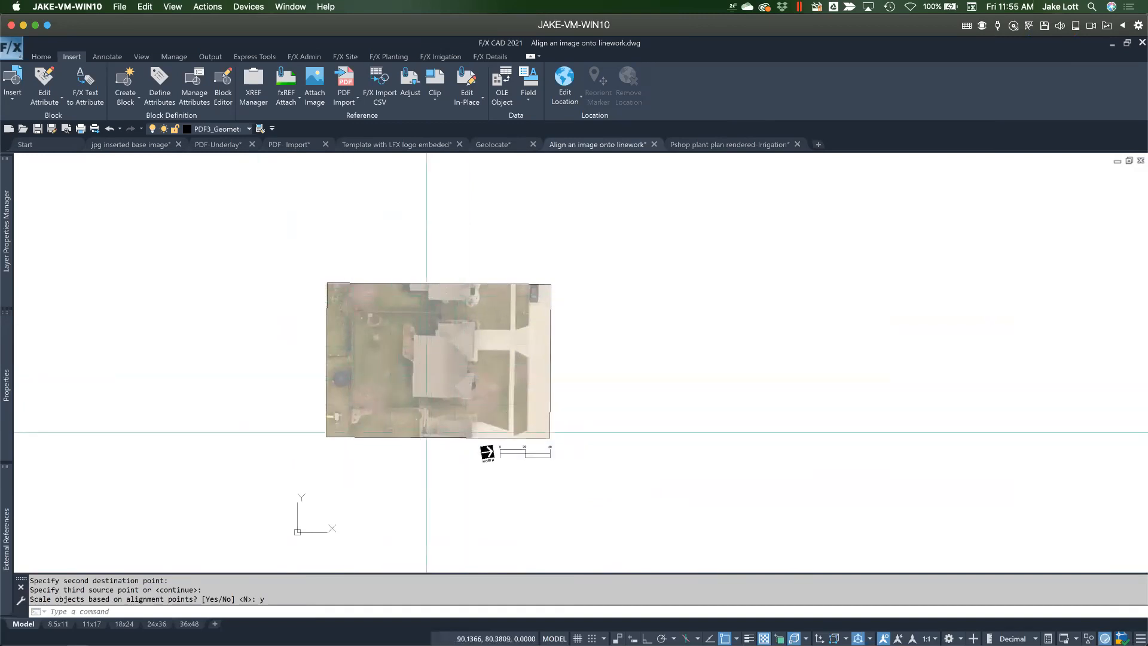
Send the aligned aerial image behind the linework with the Draworder command's Back option
{"action": "key", "text": "Return"}
{"action": "left_click", "coordinate": [357, 282]}
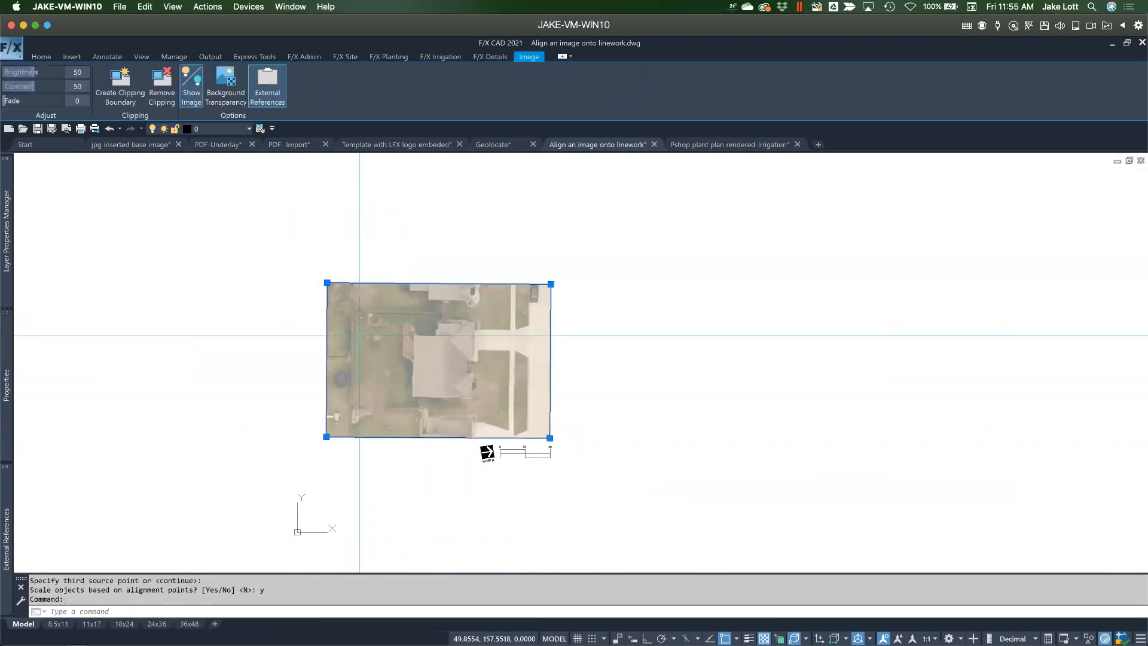
{"action": "type", "text": "dr"}
{"action": "key", "text": "Return"}
{"action": "type", "text": "b"}
{"action": "key", "text": "Return"}
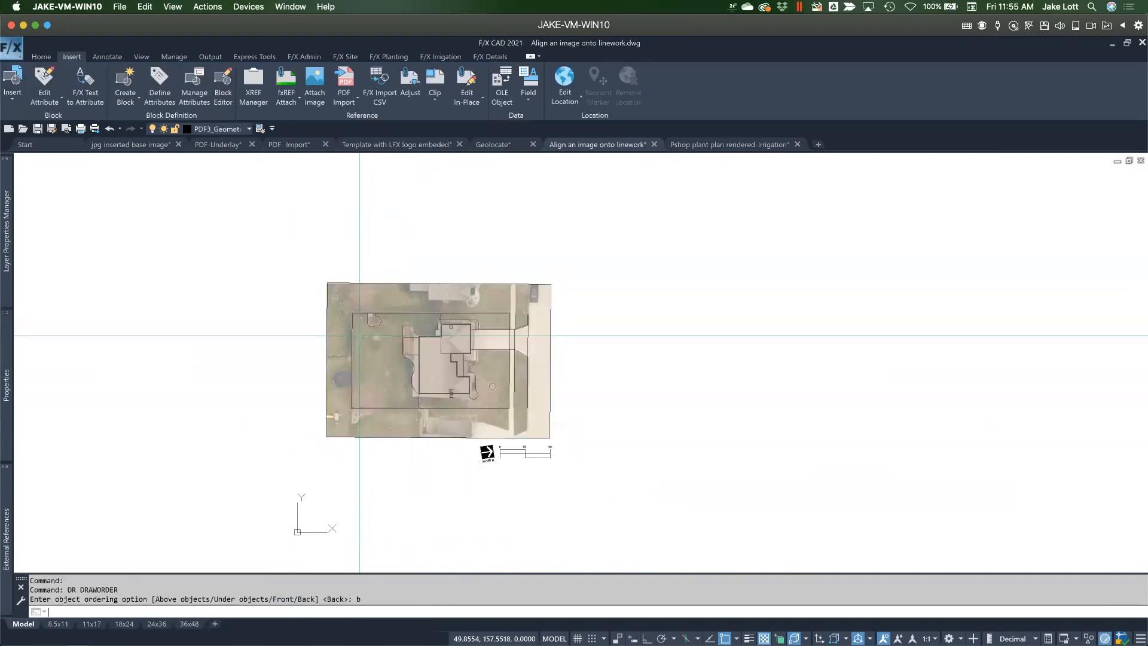
Examine how the house, planting beds, driveway and lot lines match the aerial image beneath them
{"action": "scroll", "coordinate": [371, 371], "scroll_direction": "up", "scroll_amount": 3}
{"action": "mouse_move", "coordinate": [507, 436]}
{"action": "middle_mouse_down"}
{"action": "mouse_move", "coordinate": [526, 422]}
{"action": "mouse_move", "coordinate": [520, 441]}
{"action": "middle_mouse_up"}
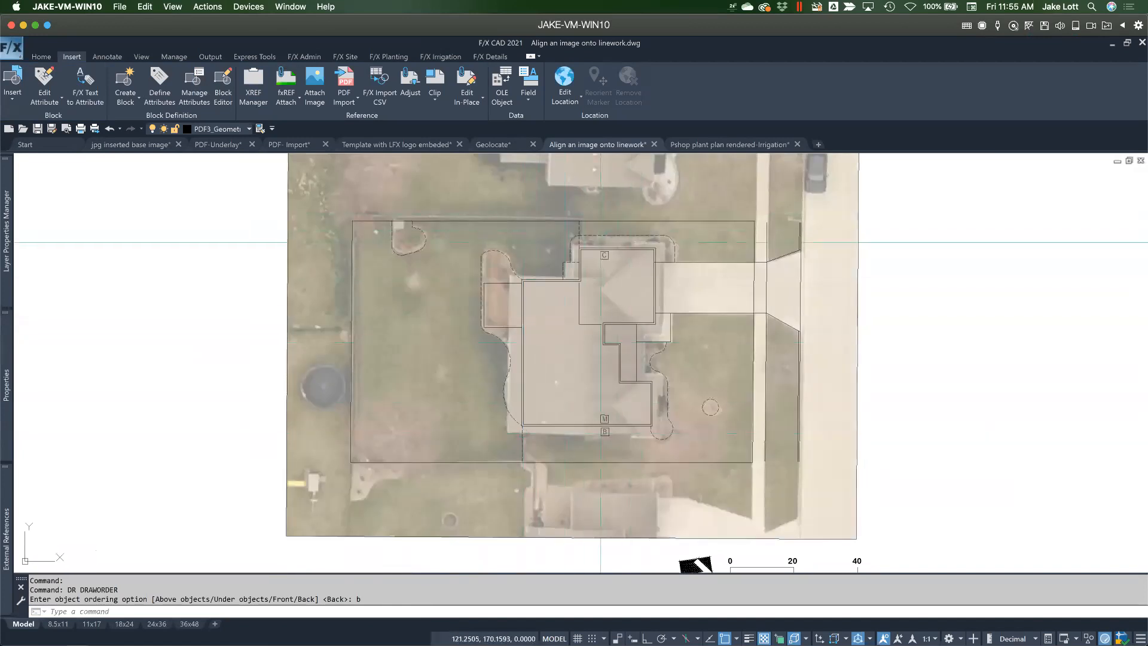
{"action": "middle_click_drag", "start_coordinate": [600, 243], "coordinate": [554, 263]}
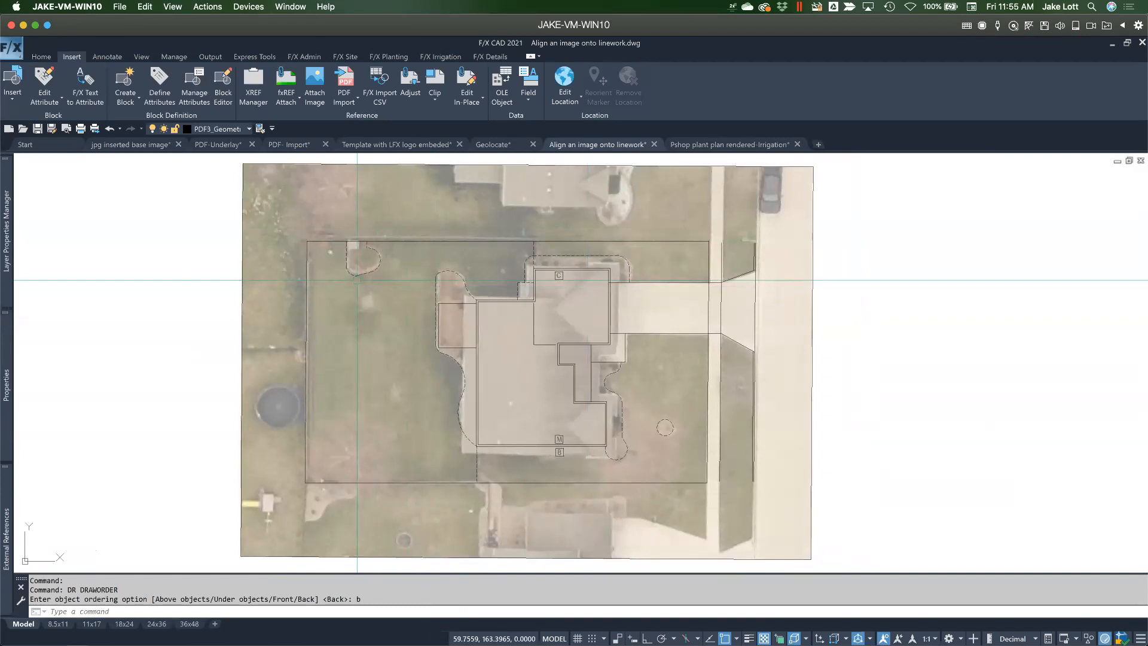
{"action": "scroll", "coordinate": [357, 280], "scroll_direction": "down", "scroll_amount": 2}
{"action": "middle_click_drag", "start_coordinate": [371, 394], "coordinate": [359, 364]}
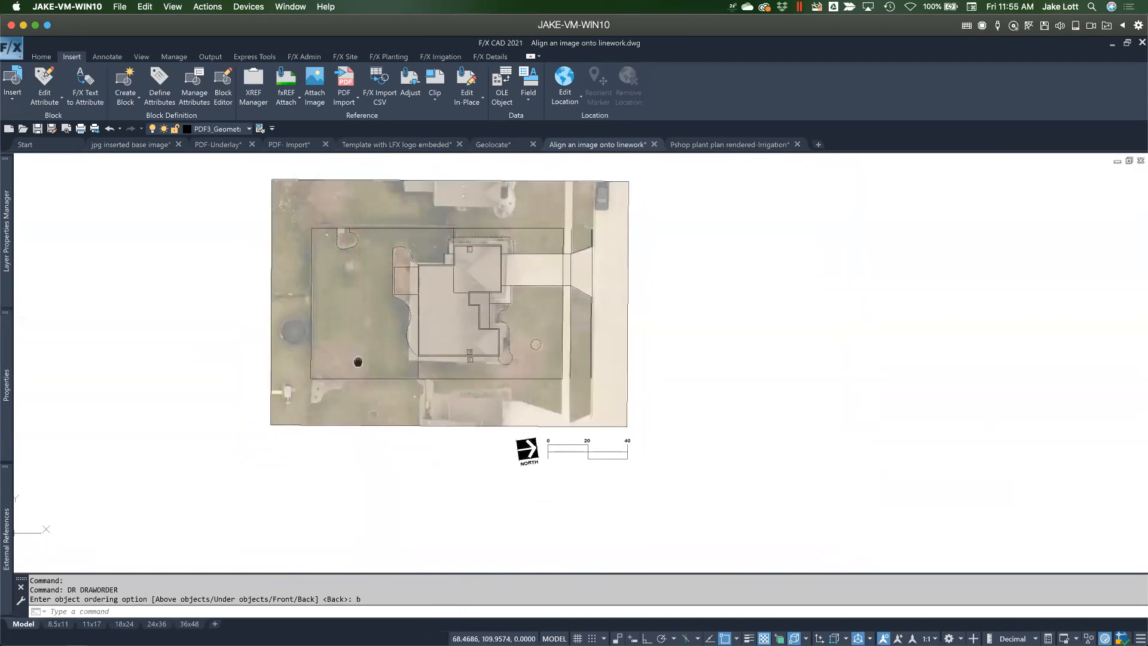
{"action": "scroll", "coordinate": [386, 383], "scroll_direction": "down", "scroll_amount": 3}
{"action": "scroll", "coordinate": [418, 384], "scroll_direction": "up", "scroll_amount": 2}
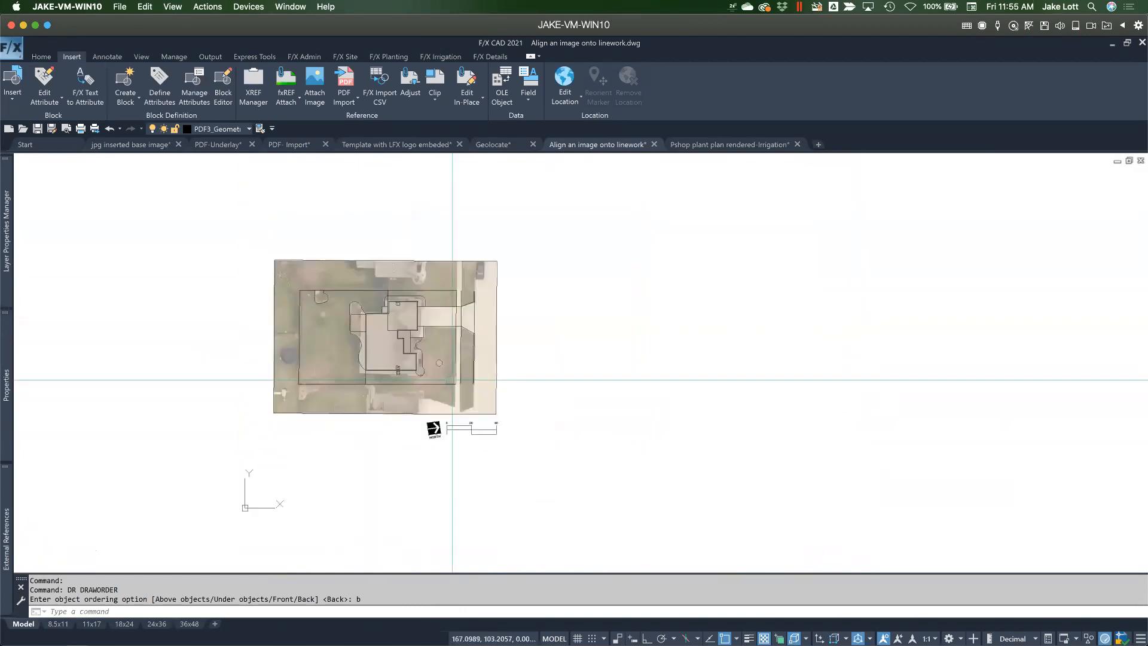
{"action": "middle_click_drag", "start_coordinate": [358, 383], "coordinate": [375, 410]}
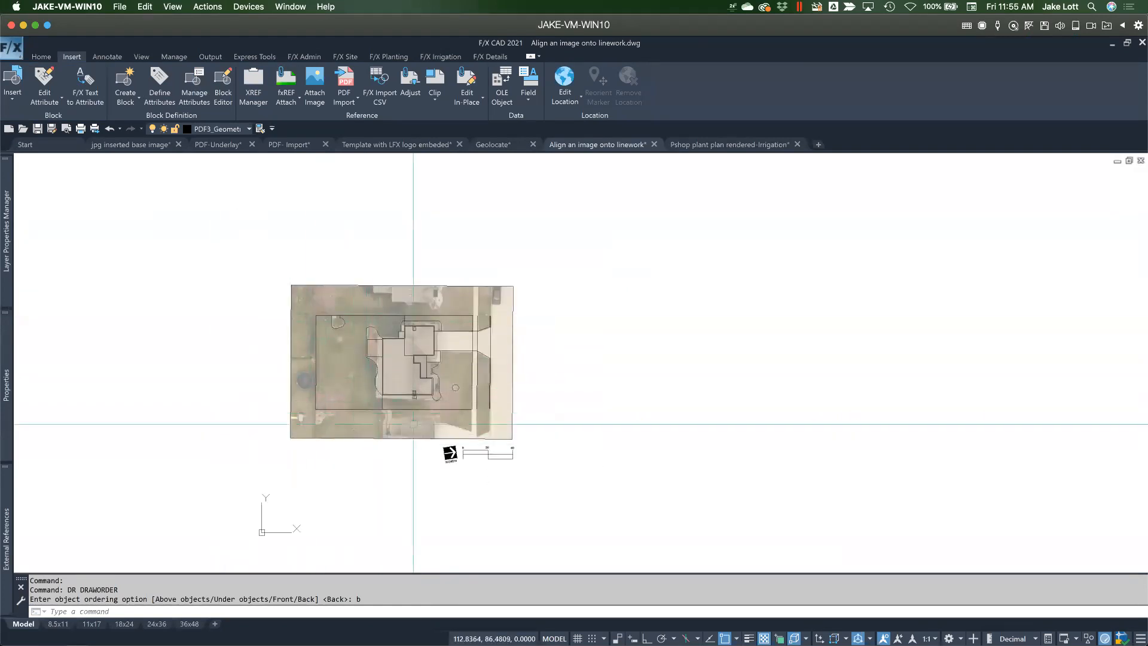
{"action": "scroll", "coordinate": [415, 388], "scroll_direction": "up", "scroll_amount": 2}
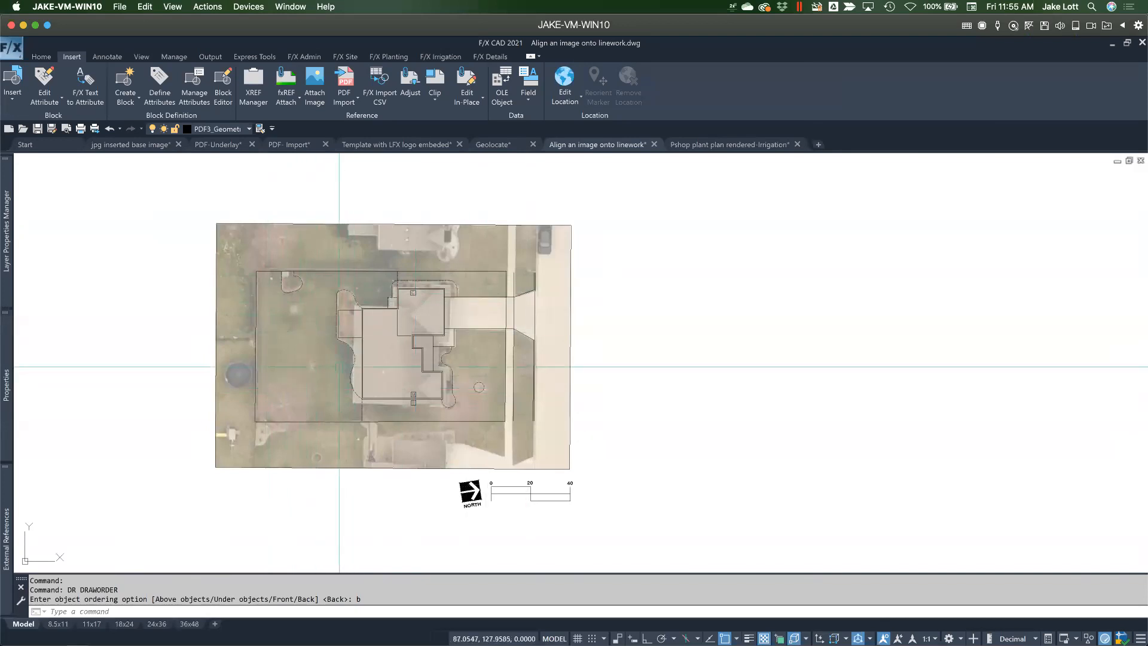
Unload the IRRIGATION BASEMAP image reference to inspect the bare linework, and reload it
{"action": "mouse_move", "coordinate": [7, 508]}
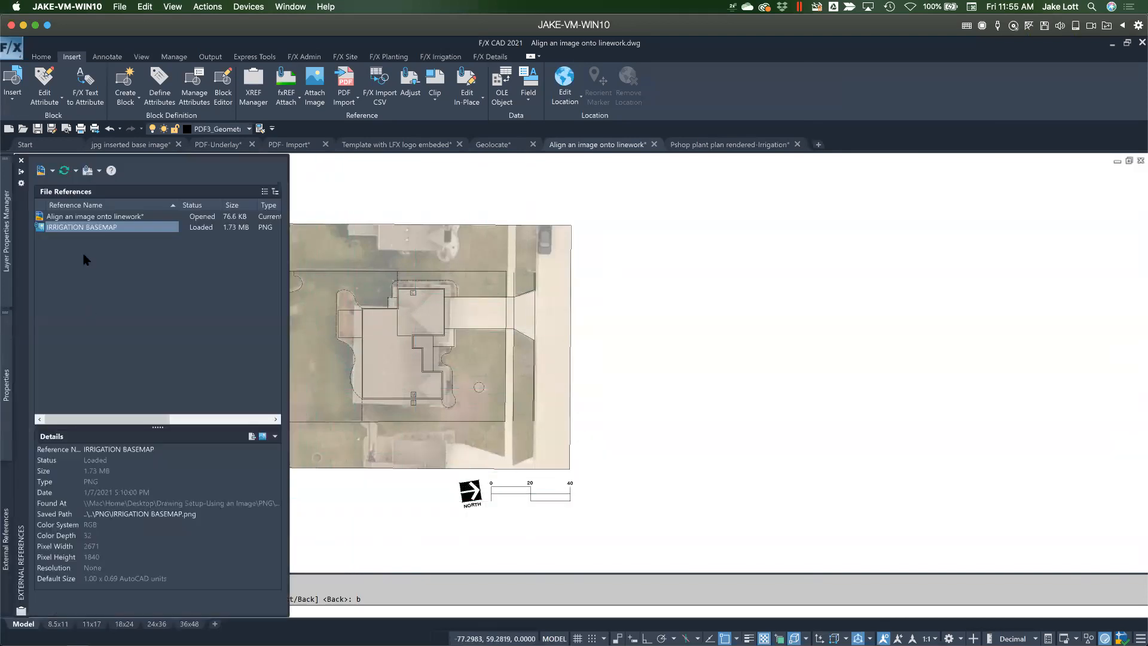
{"action": "right_click", "coordinate": [87, 230]}
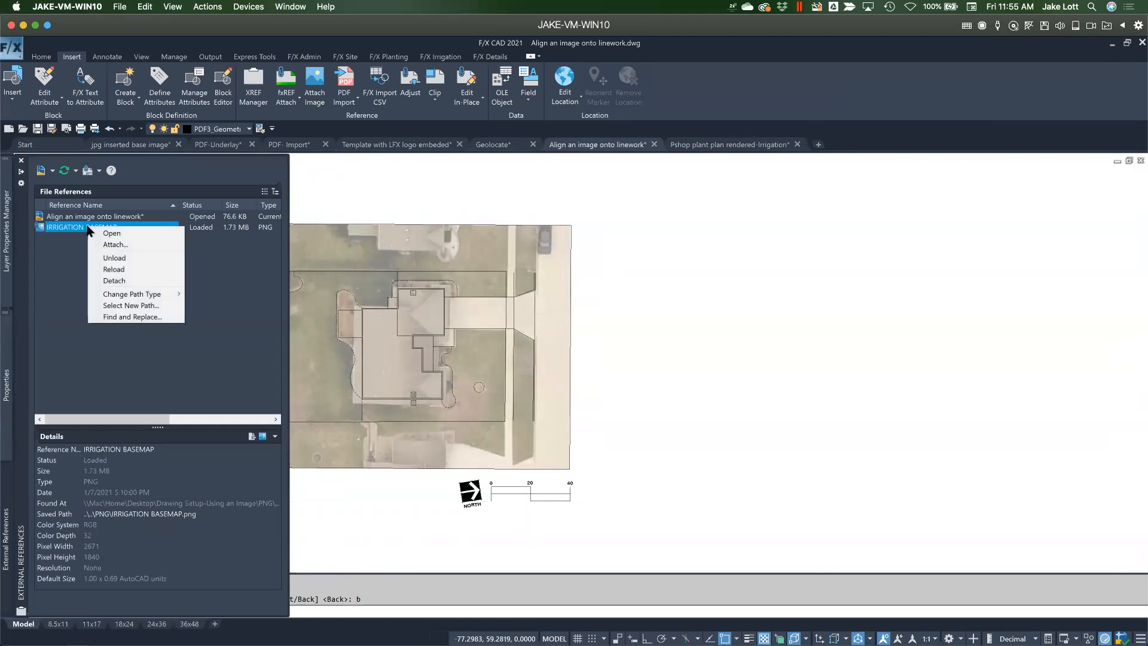
{"action": "left_click", "coordinate": [114, 258]}
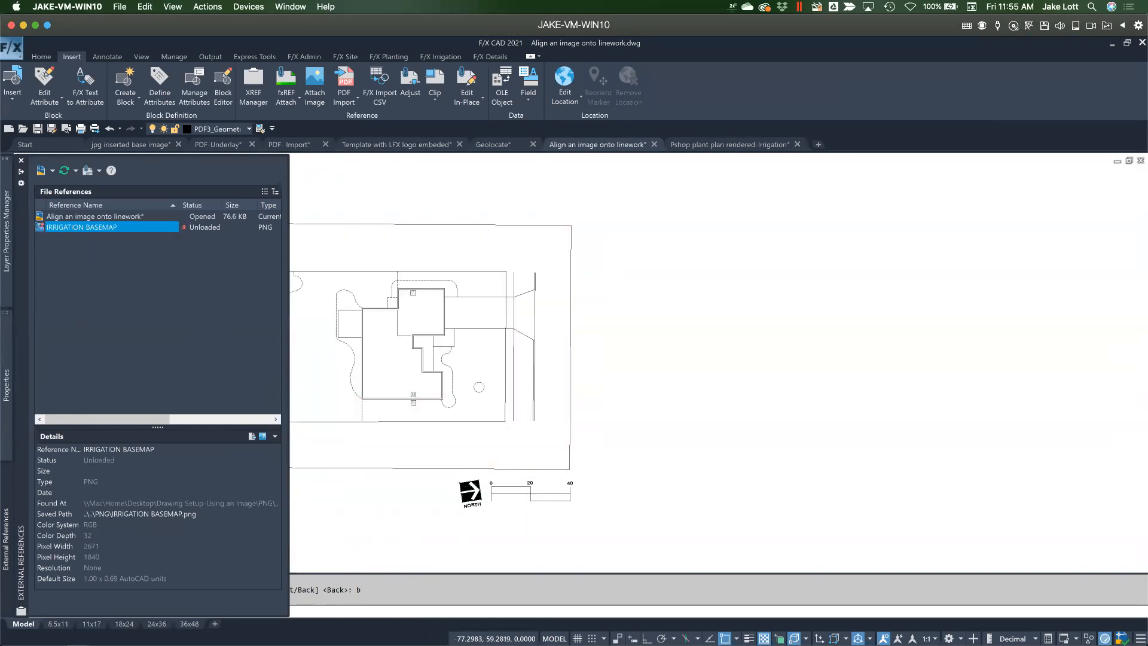
{"action": "middle_click_drag", "start_coordinate": [526, 372], "coordinate": [687, 373]}
{"action": "scroll", "coordinate": [524, 330], "scroll_direction": "up", "scroll_amount": 3}
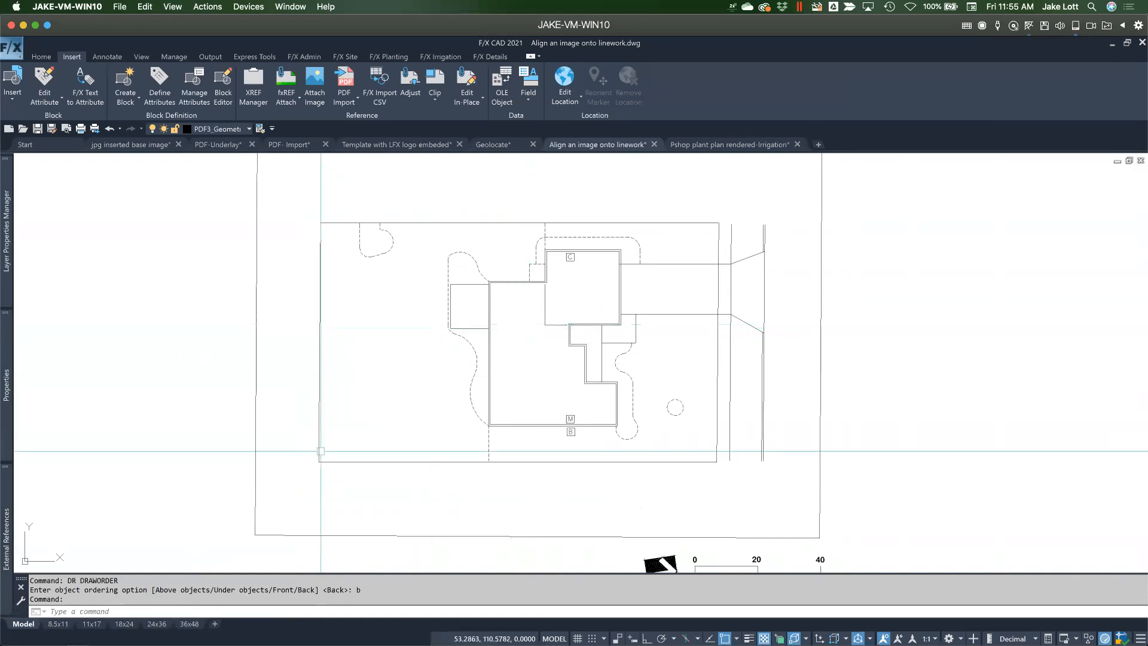
{"action": "mouse_move", "coordinate": [6, 526]}
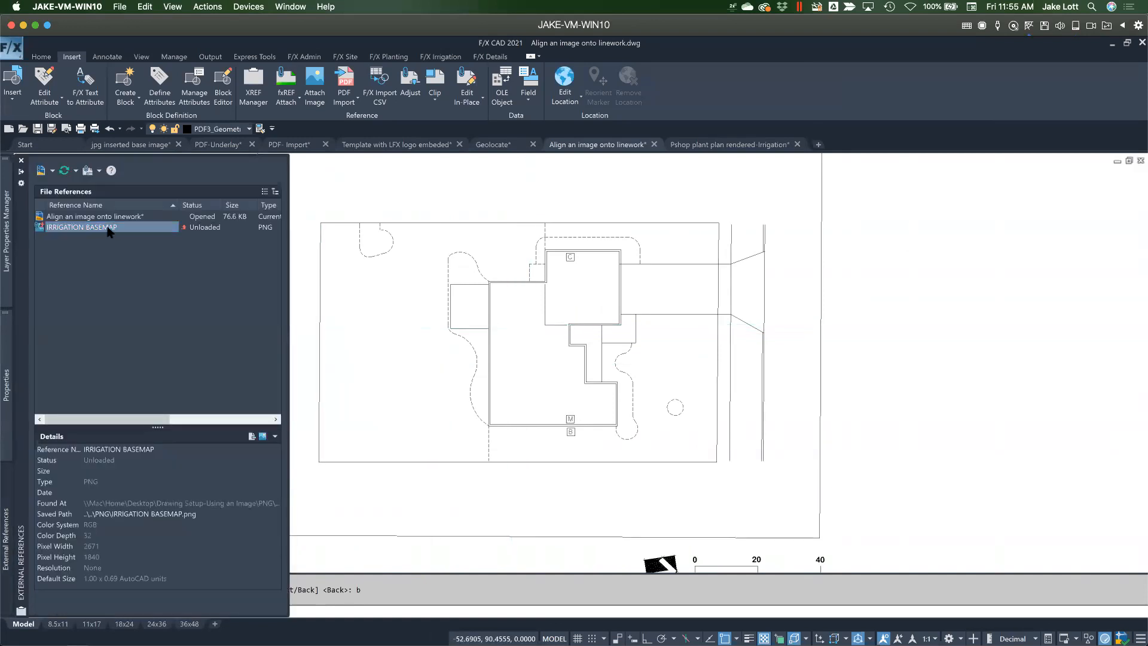
{"action": "right_click", "coordinate": [109, 232]}
{"action": "left_click", "coordinate": [129, 270]}
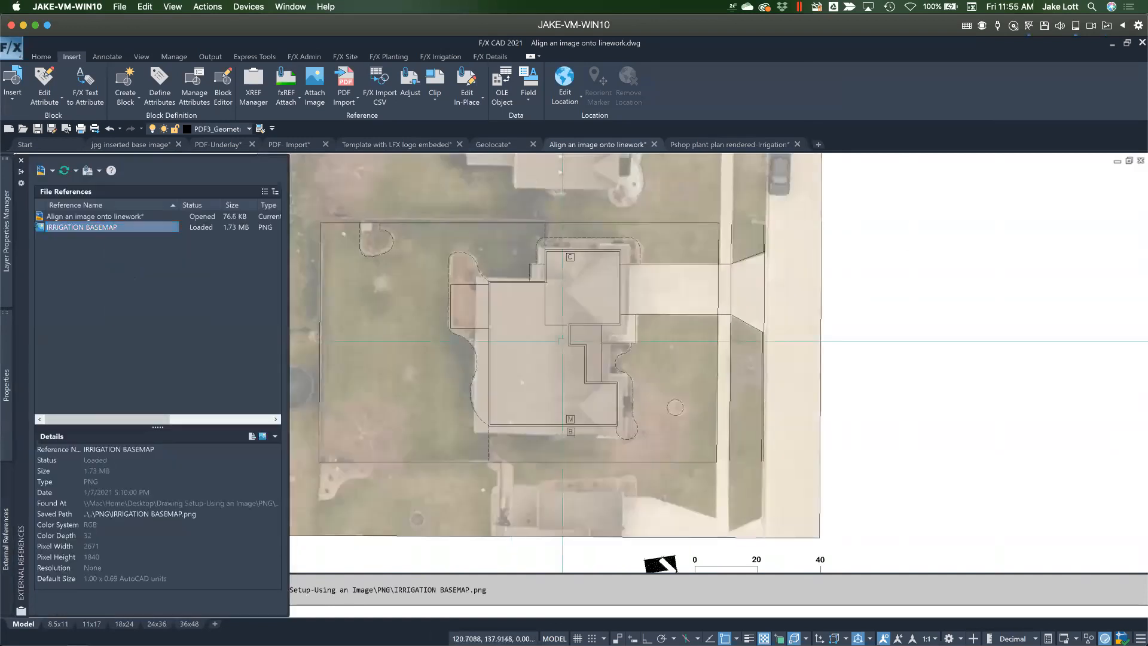
Create a layer named X-Image and set its transparency to 50
{"action": "scroll", "coordinate": [561, 341], "scroll_direction": "down", "scroll_amount": 4}
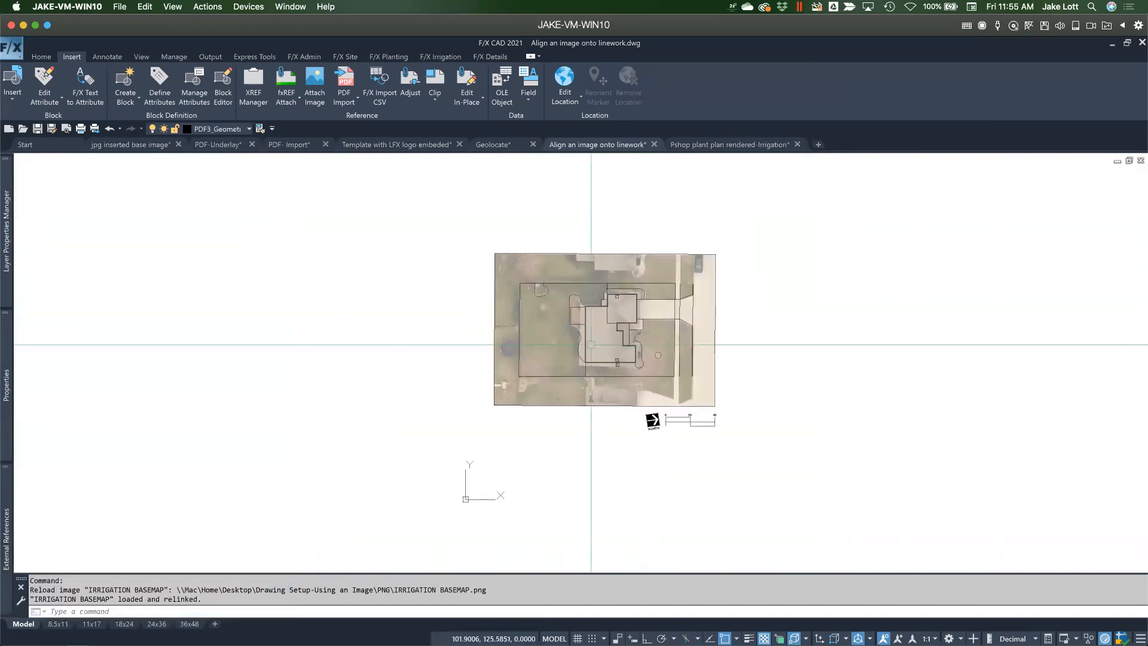
{"action": "left_click", "coordinate": [591, 253]}
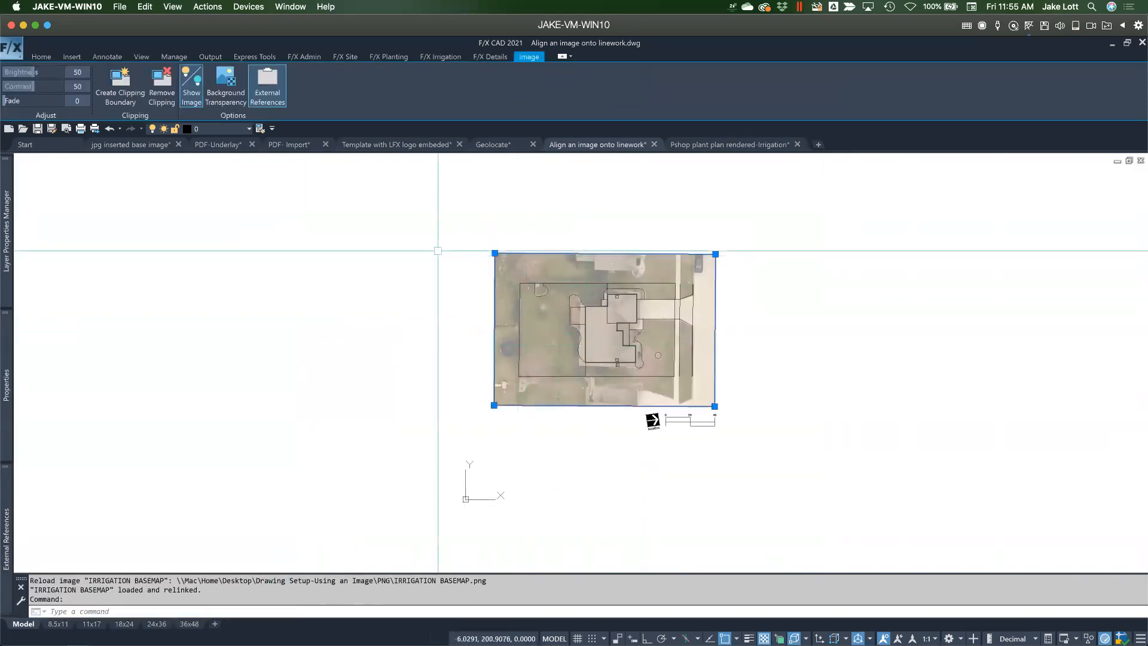
{"action": "mouse_move", "coordinate": [7, 249]}
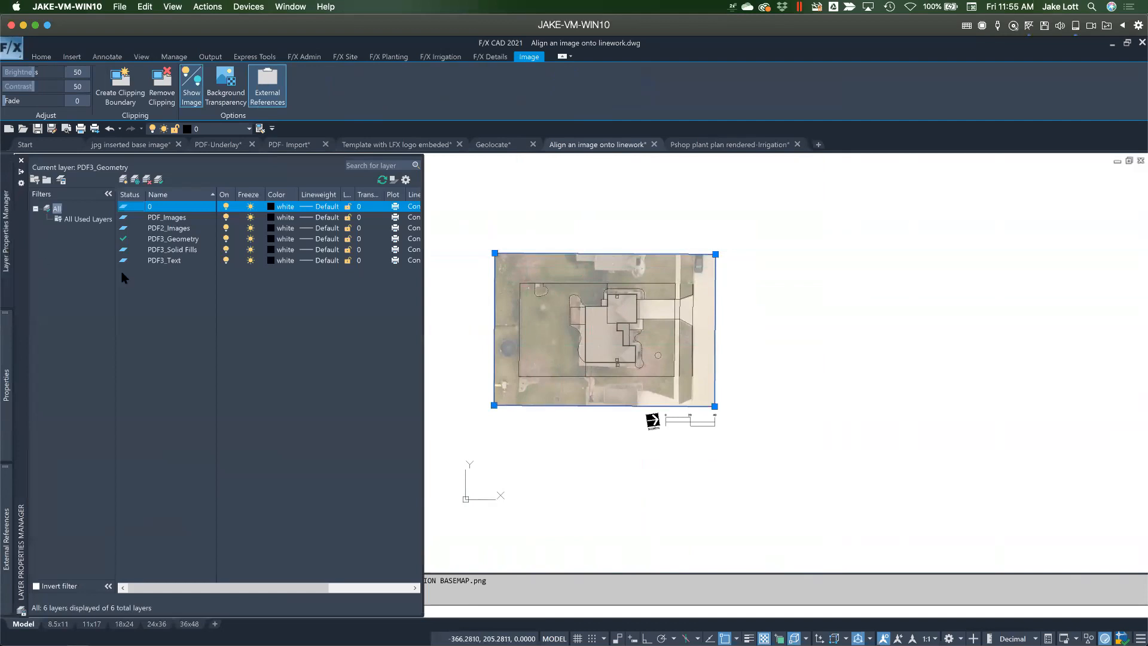
{"action": "key", "text": "alt+n"}
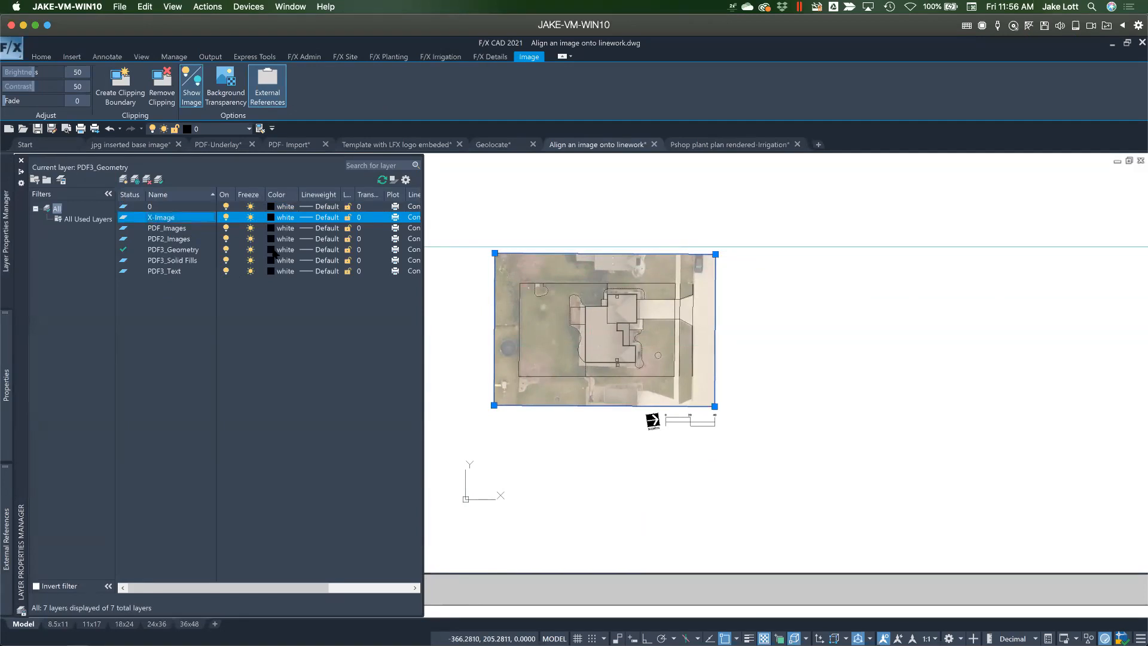
{"action": "left_click", "coordinate": [358, 218]}
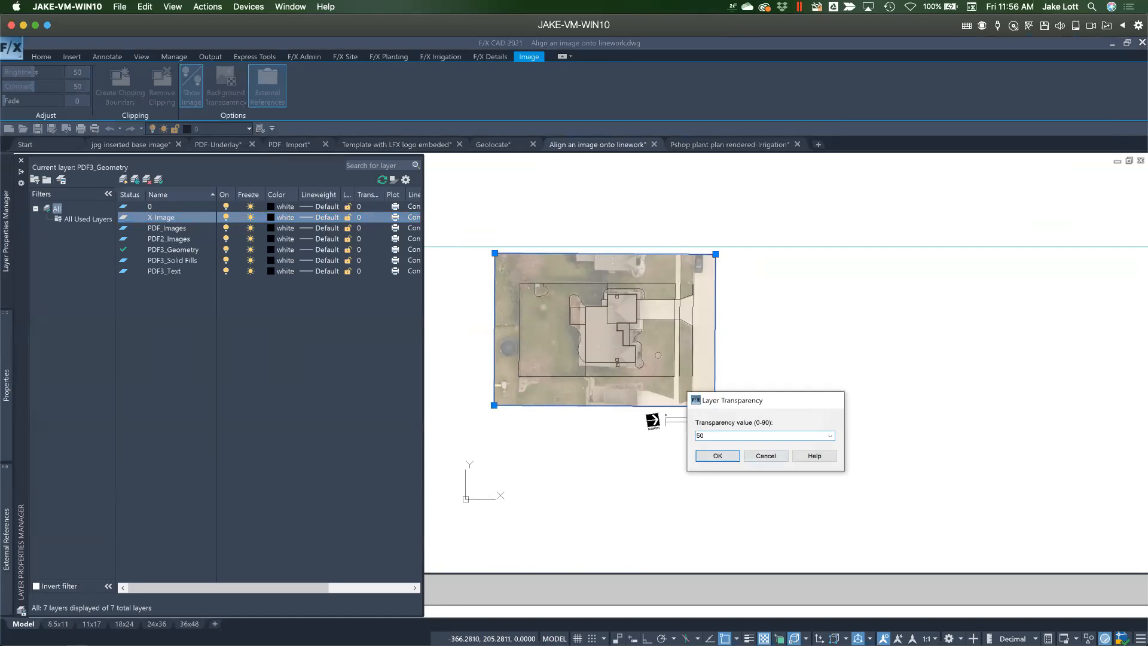
{"action": "key", "text": "Return"}
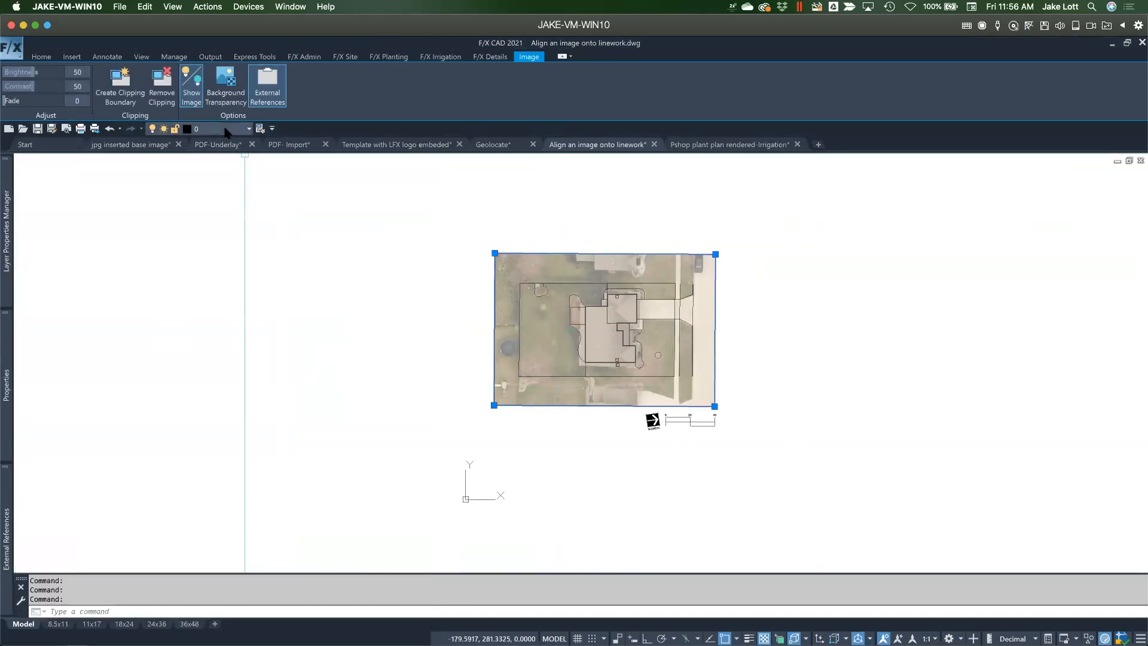
Move the aerial image onto the X-Image layer so it fades behind the house linework
{"action": "left_click", "coordinate": [226, 130]}
{"action": "left_click", "coordinate": [213, 231]}
{"action": "left_click", "coordinate": [526, 304]}
{"action": "scroll", "coordinate": [540, 305], "scroll_direction": "up", "scroll_amount": 4}
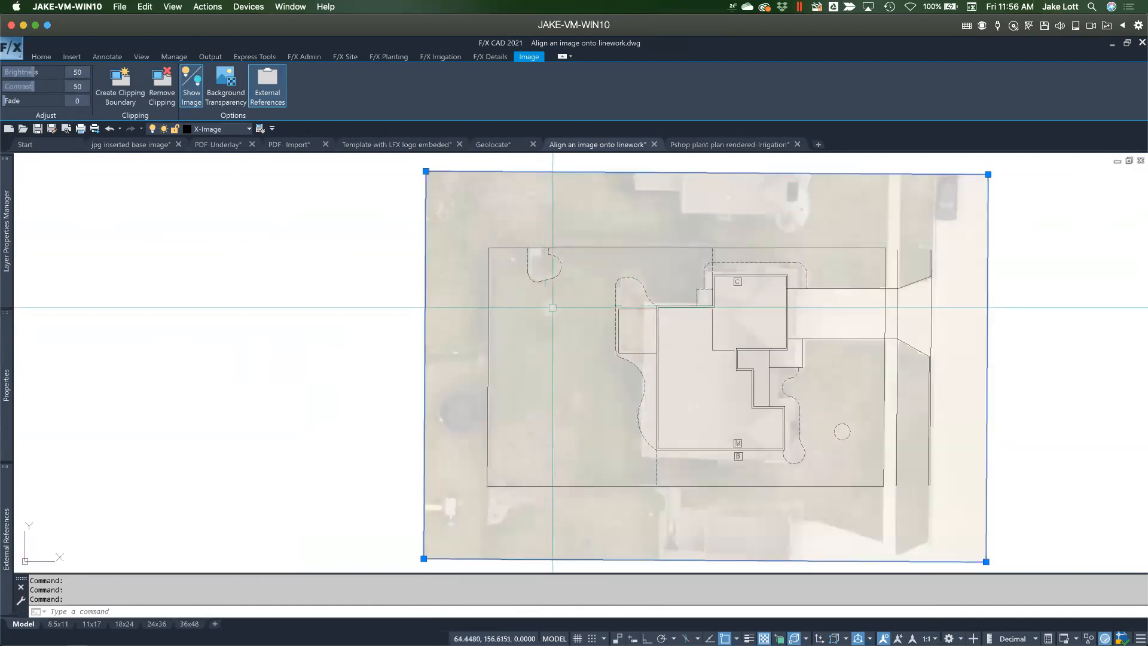
{"action": "key", "text": "Escape"}
{"action": "middle_click_drag", "start_coordinate": [535, 304], "coordinate": [325, 297]}
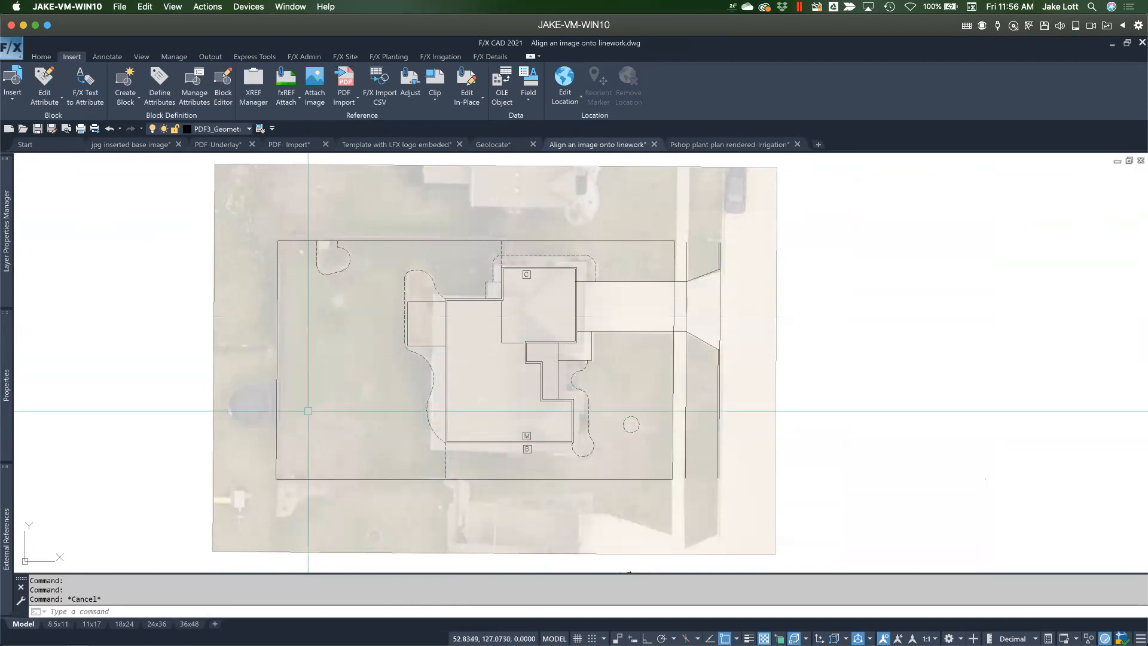
{"action": "scroll", "coordinate": [427, 439], "scroll_direction": "down", "scroll_amount": 4}
{"action": "scroll", "coordinate": [449, 381], "scroll_direction": "up", "scroll_amount": 2}
{"action": "middle_click_drag", "start_coordinate": [443, 415], "coordinate": [456, 384]}
{"action": "key", "text": "Escape"}
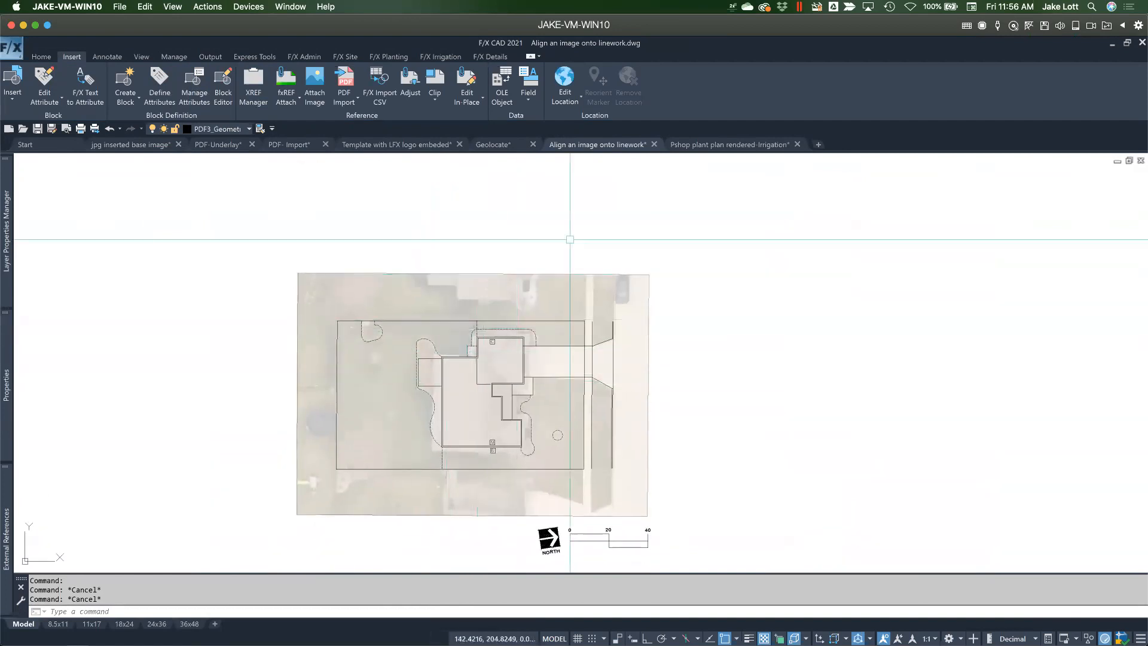
Bring up the Pshop plant plan rendered-Irrigation drawing
{"action": "left_click", "coordinate": [701, 150]}
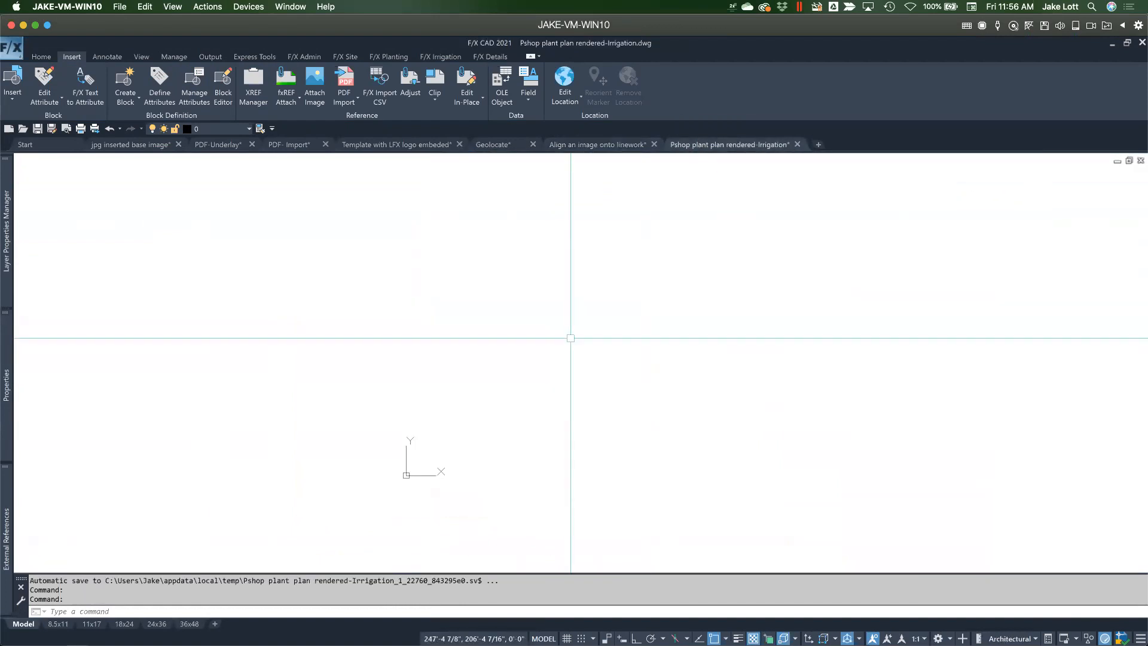
{"action": "scroll", "coordinate": [542, 339], "scroll_direction": "down", "scroll_amount": 2}
{"action": "scroll", "coordinate": [542, 339], "scroll_direction": "up", "scroll_amount": 2}
Switch to Final Image.psd in Photoshop and turn the Trees and Buildings groups off and back on
{"action": "key", "text": "ctrl+Up"}
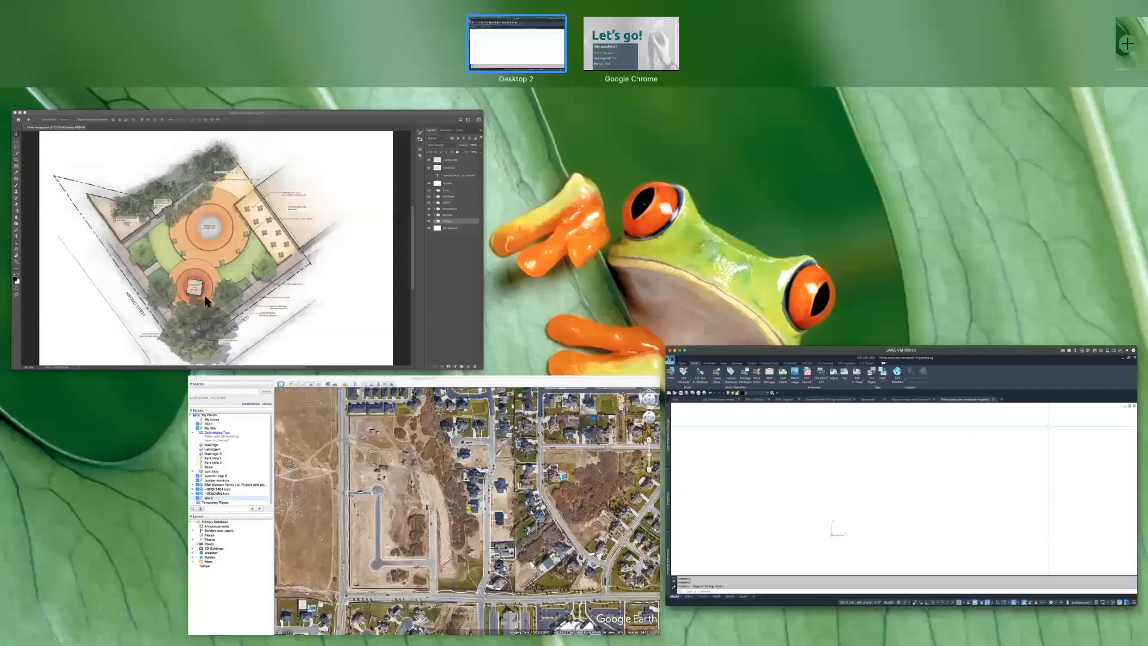
{"action": "left_click", "coordinate": [205, 301]}
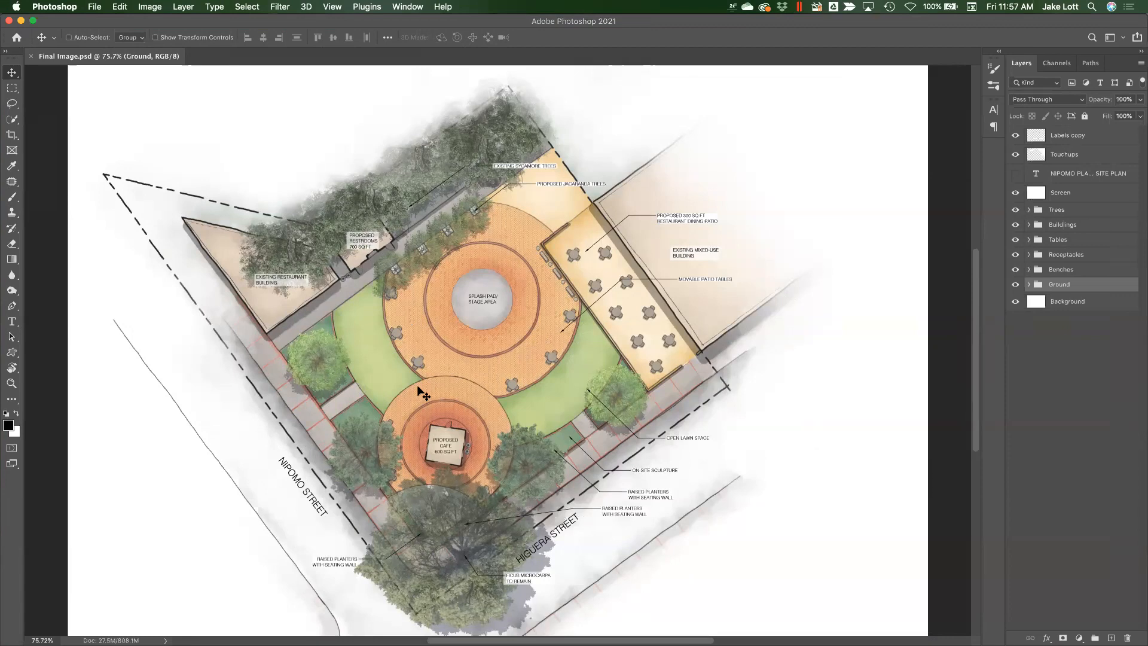
{"action": "left_click", "coordinate": [1015, 224]}
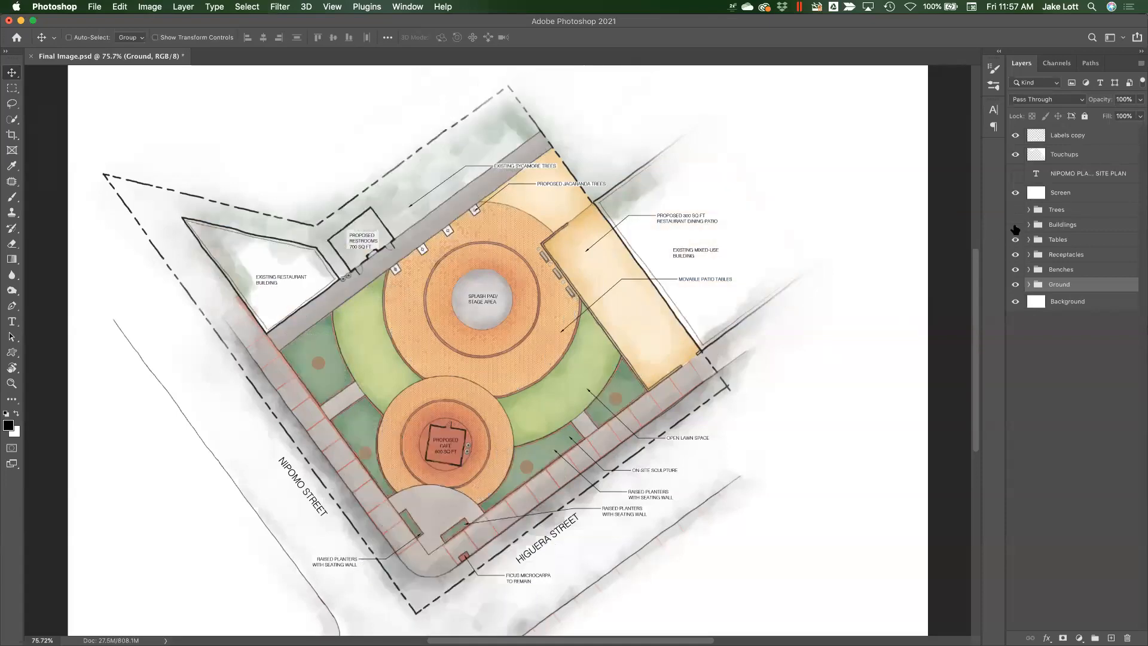
{"action": "left_click", "coordinate": [1015, 210]}
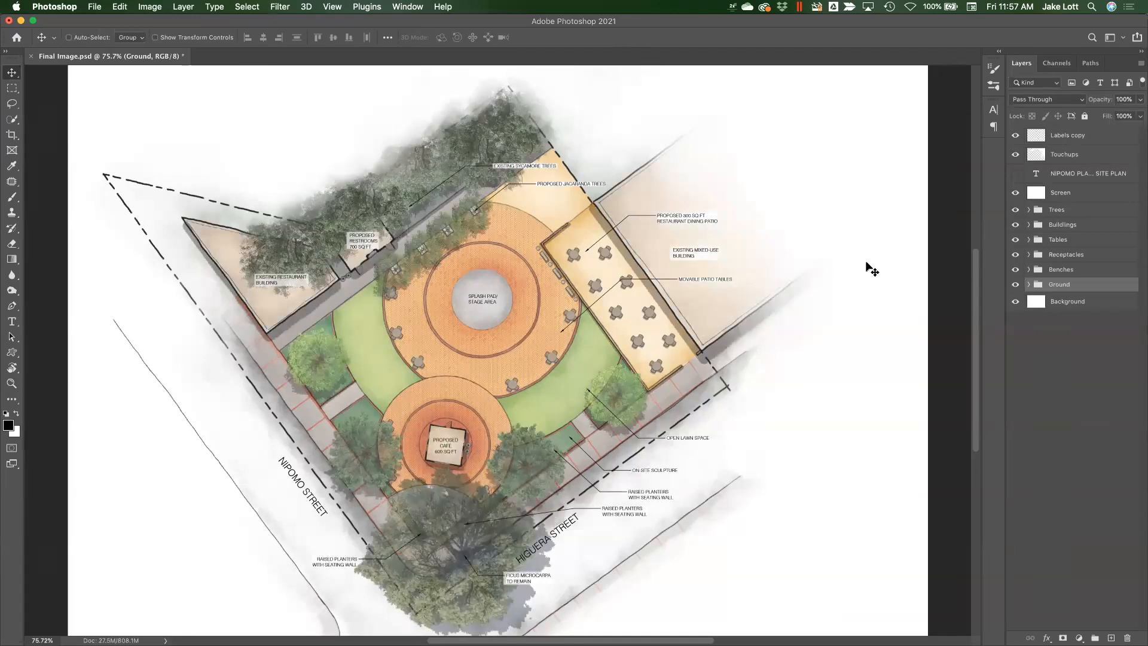
Return to F/X CAD and preview Final Image.psd from the Photoshop Files folder as an image attachment, without attaching it
{"action": "key", "text": "ctrl+Up"}
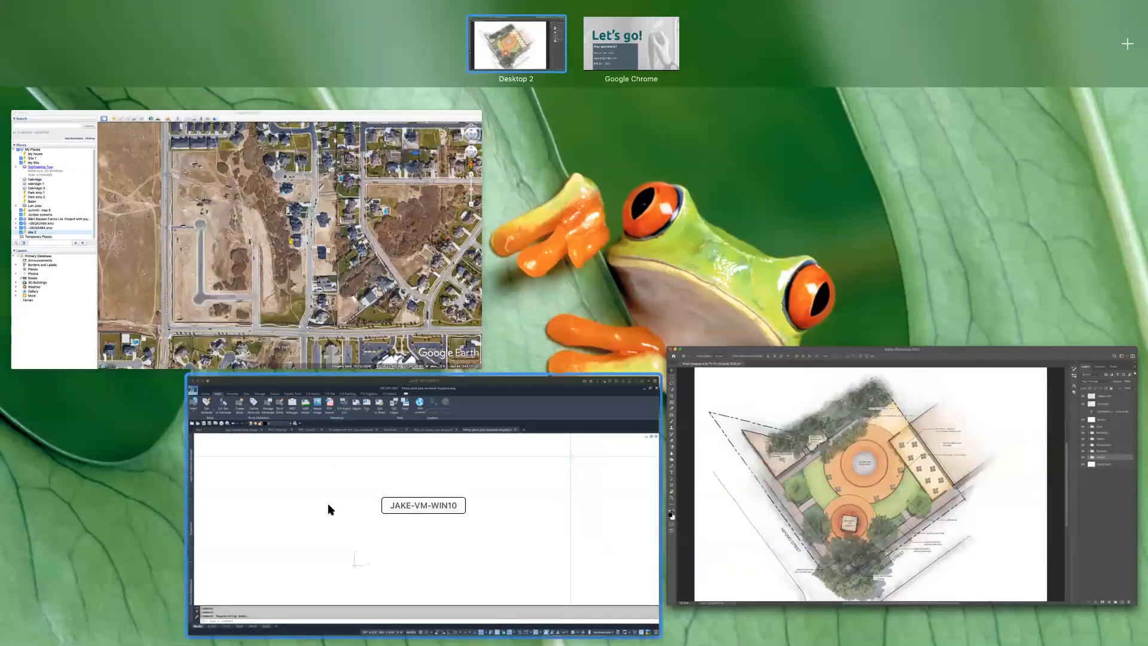
{"action": "left_click", "coordinate": [327, 503]}
{"action": "mouse_move", "coordinate": [54, 478]}
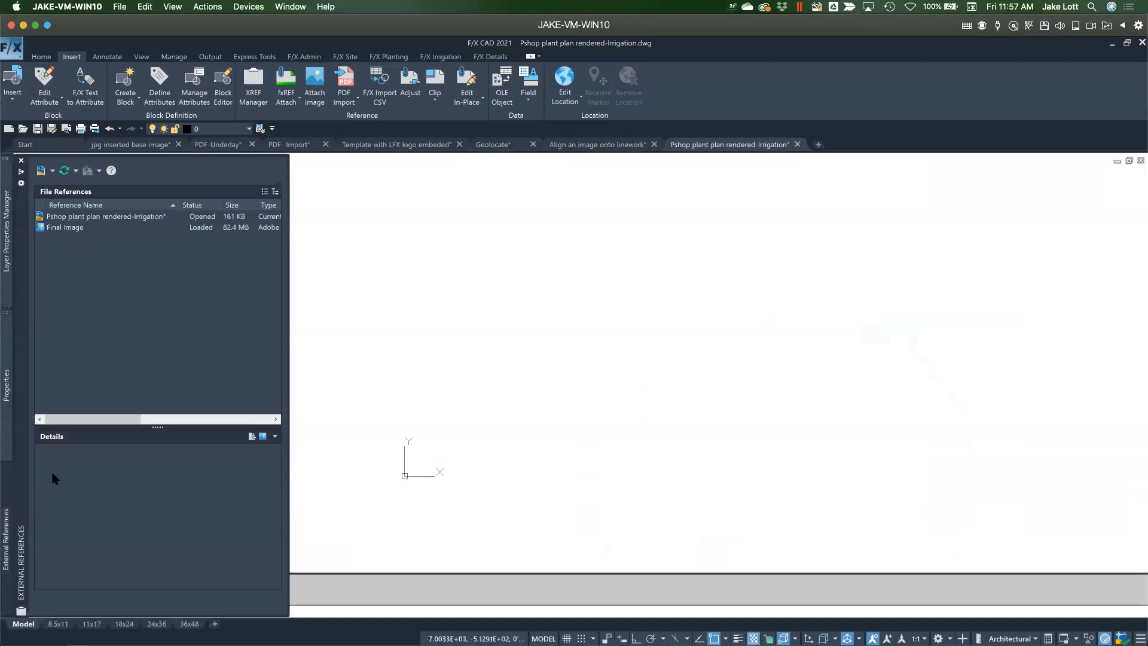
{"action": "left_click", "coordinate": [52, 173]}
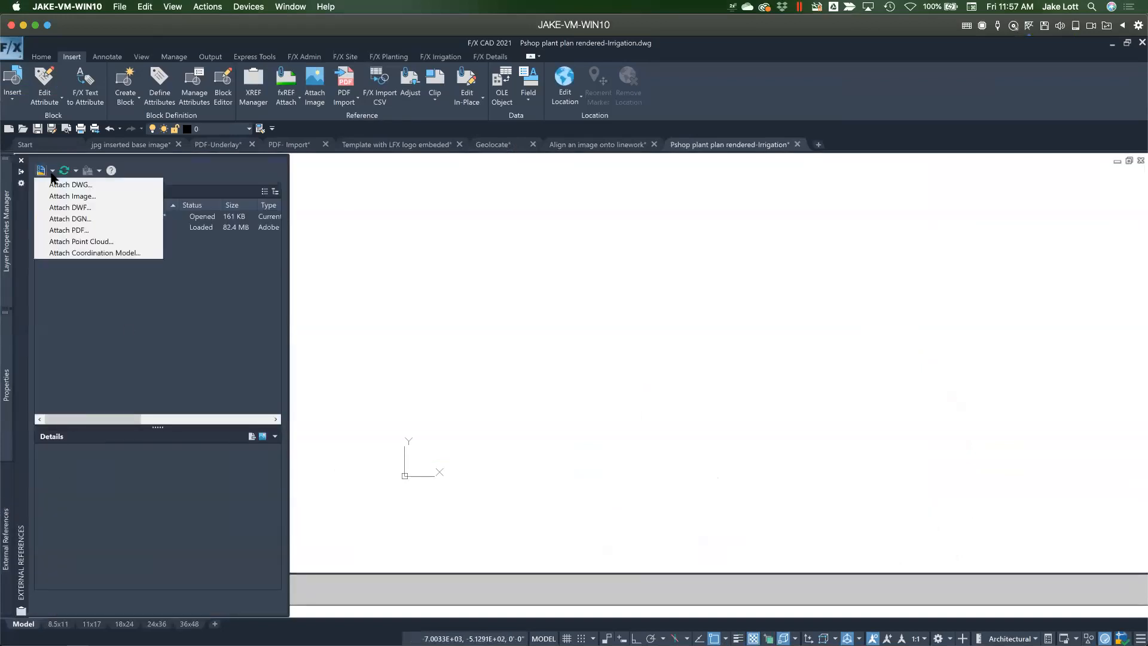
{"action": "left_click", "coordinate": [68, 196]}
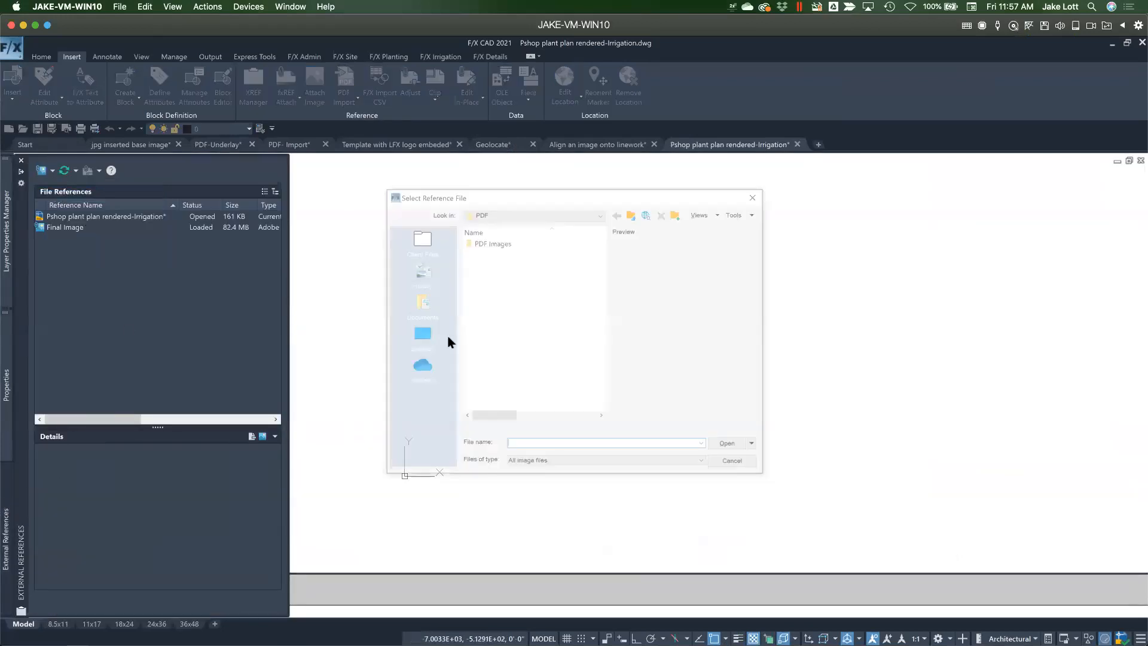
{"action": "left_click", "coordinate": [638, 211]}
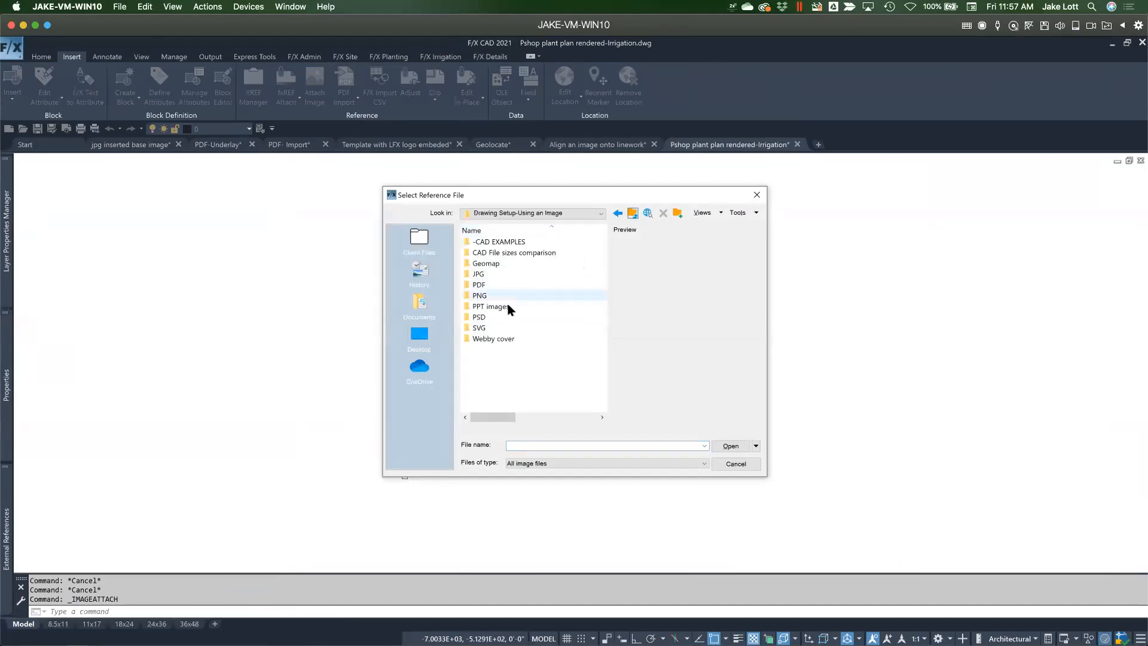
{"action": "double_click", "coordinate": [479, 317]}
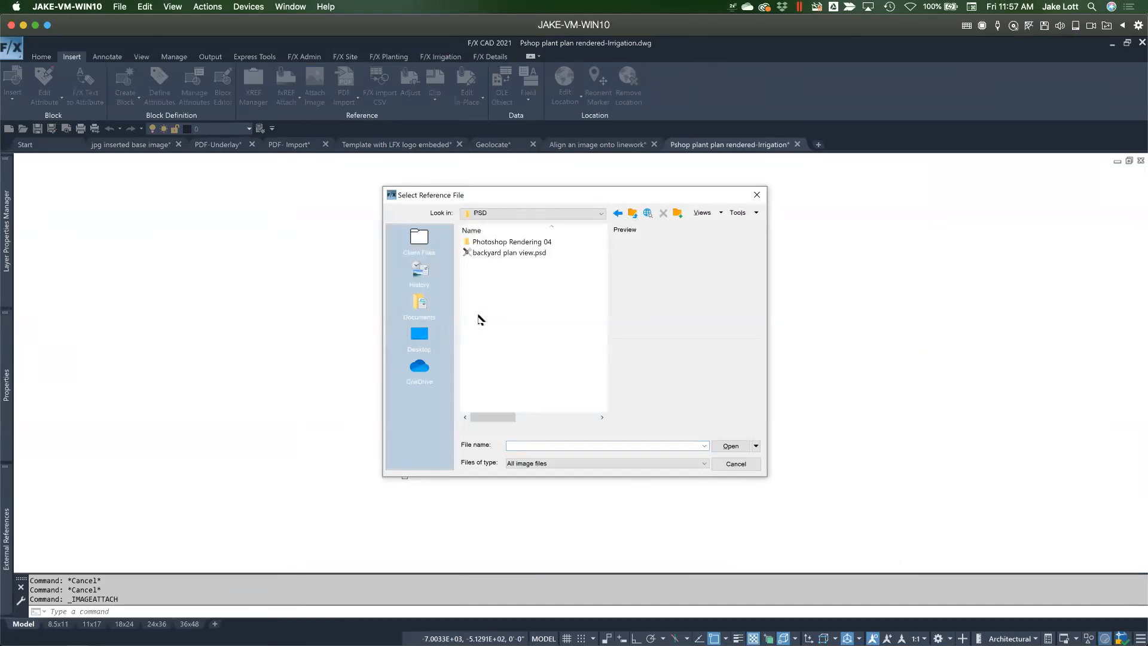
{"action": "double_click", "coordinate": [482, 242]}
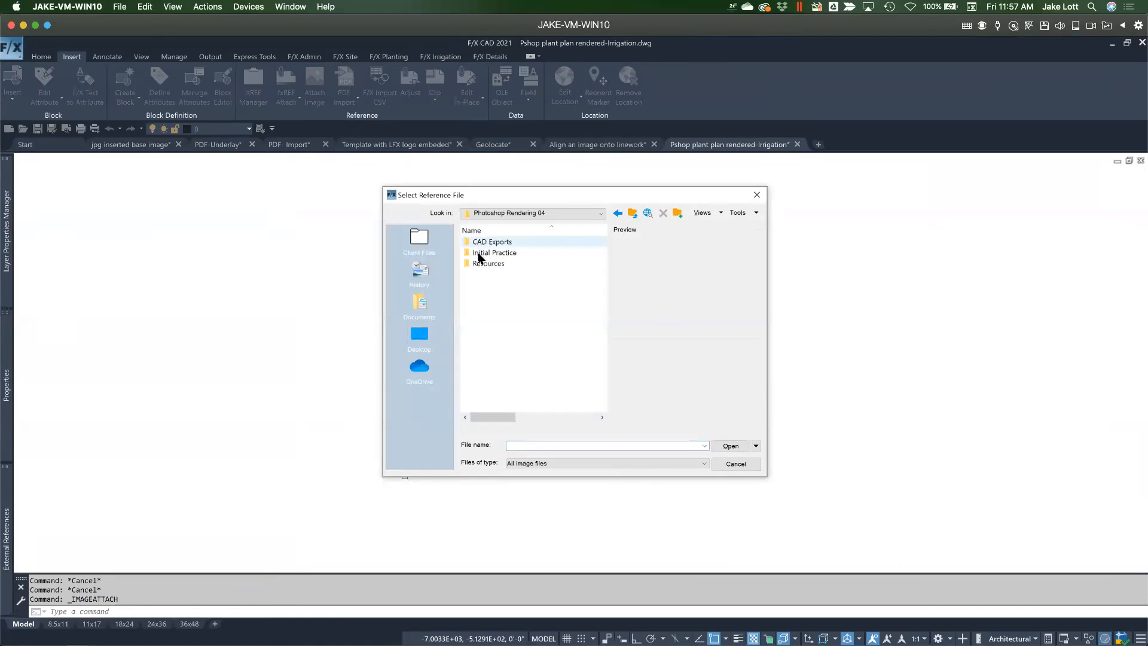
{"action": "double_click", "coordinate": [481, 263]}
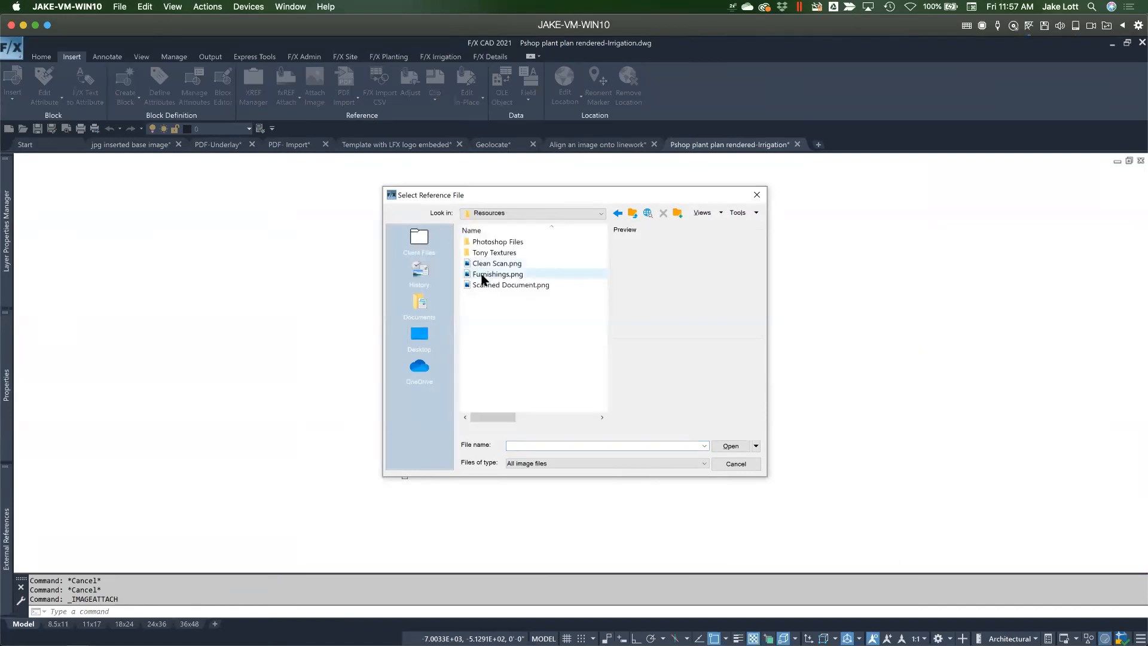
{"action": "double_click", "coordinate": [478, 242]}
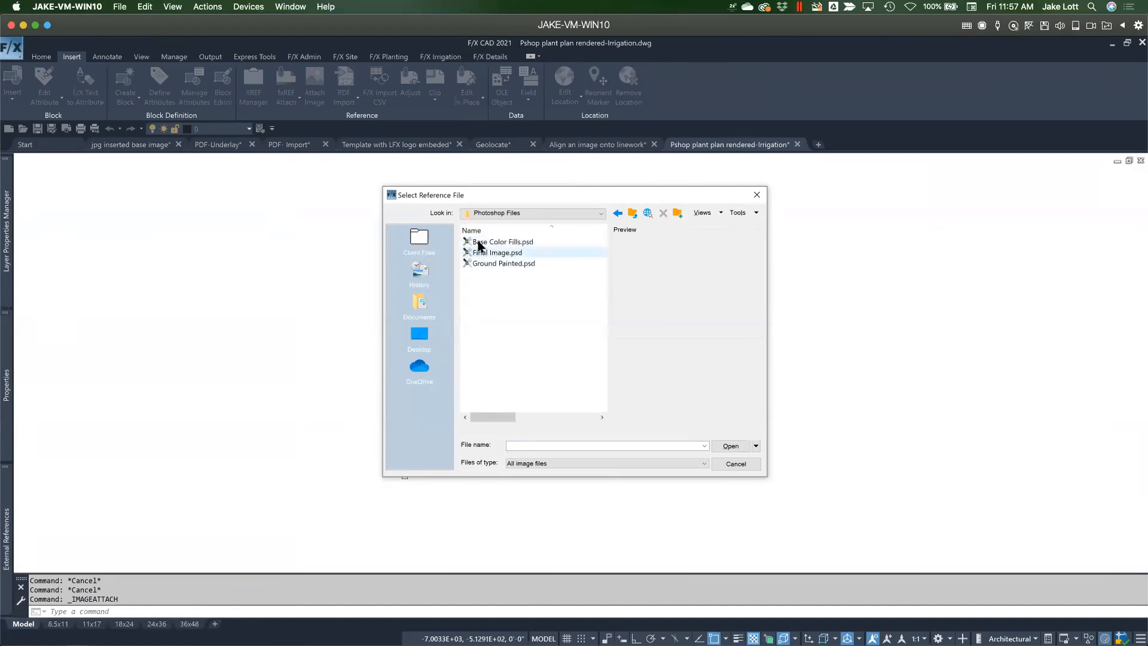
{"action": "left_click", "coordinate": [478, 252]}
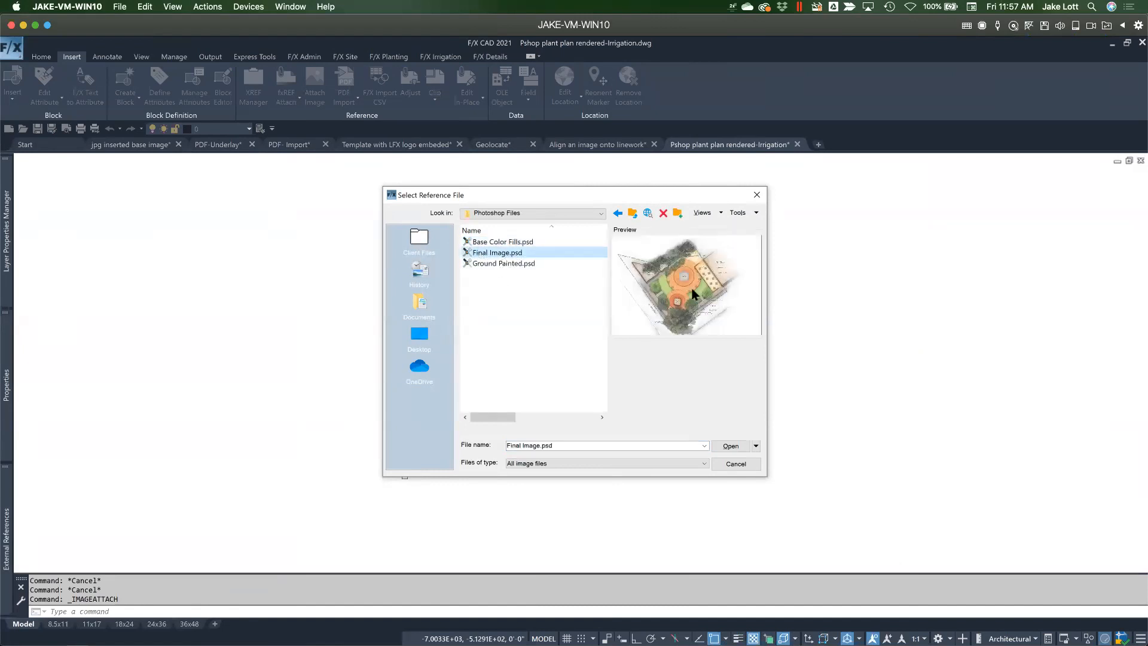
{"action": "left_click", "coordinate": [735, 465]}
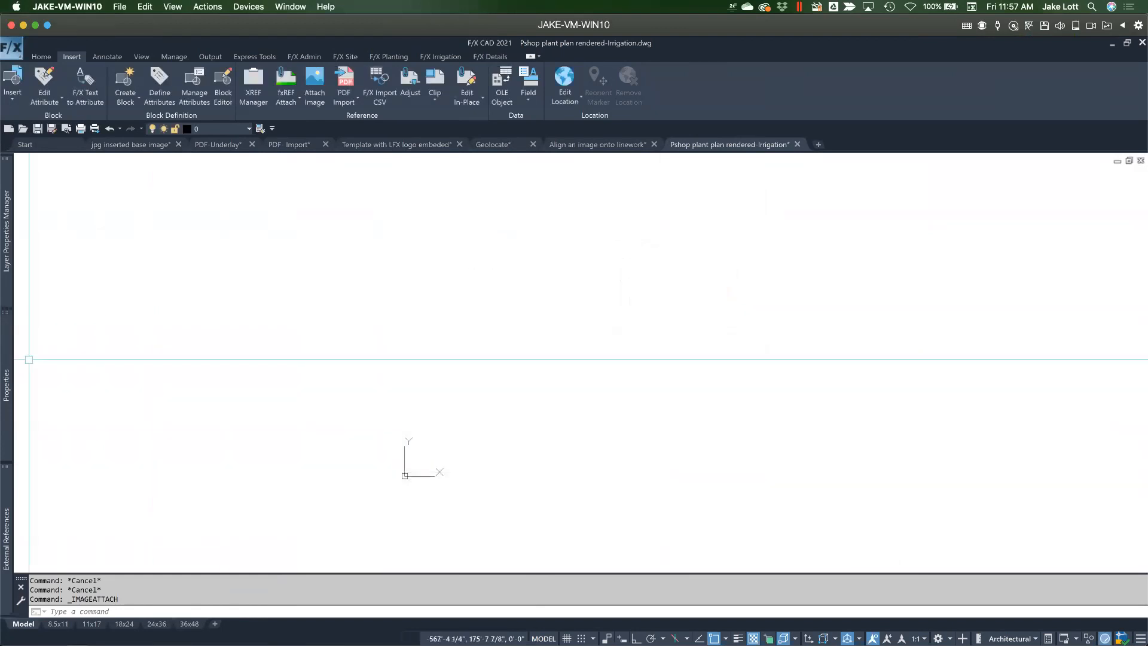
Thaw the X-Image layer to display the rendered plant plan in the irrigation drawing
{"action": "mouse_move", "coordinate": [8, 482]}
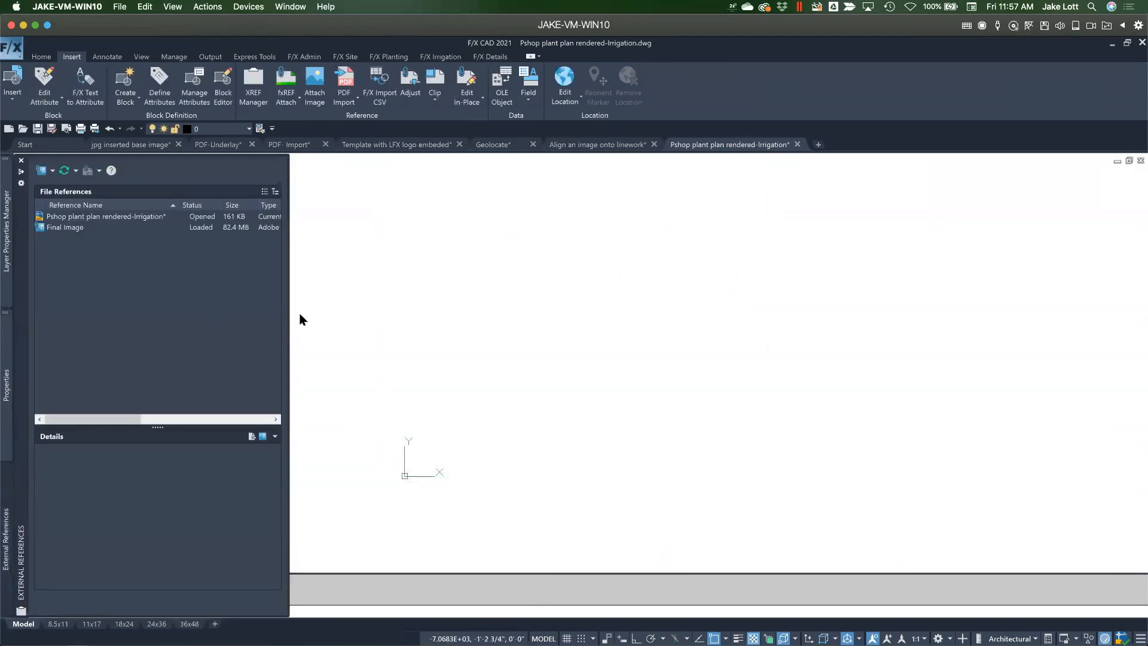
{"action": "mouse_move", "coordinate": [7, 239]}
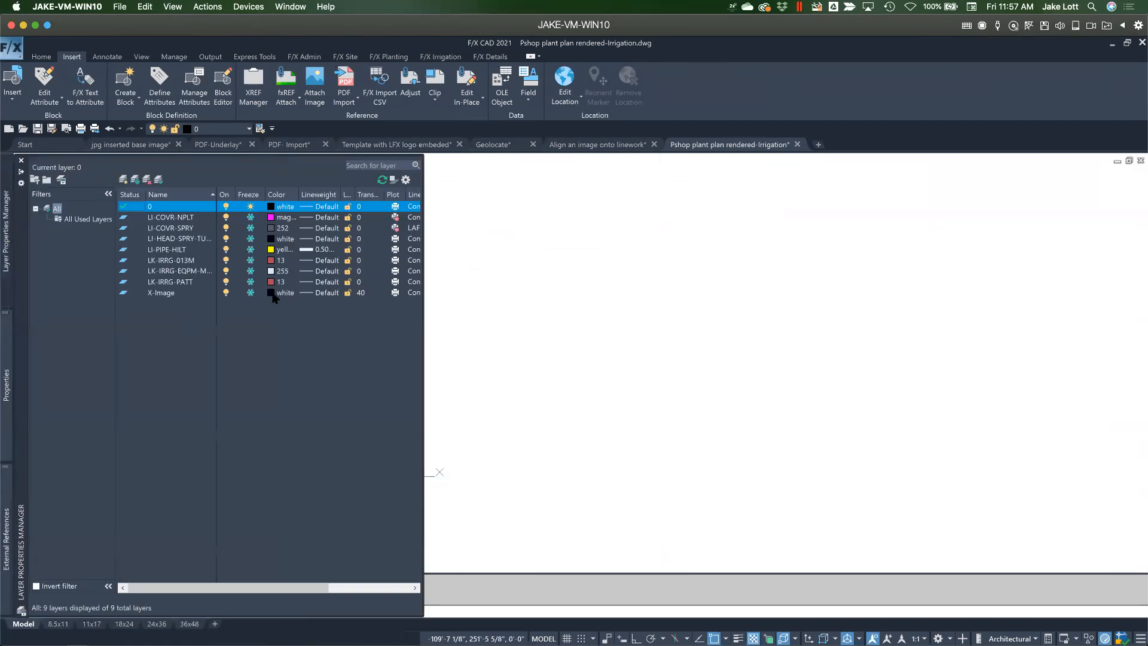
{"action": "left_click", "coordinate": [250, 293]}
{"action": "scroll", "coordinate": [595, 431], "scroll_direction": "down", "scroll_amount": 3}
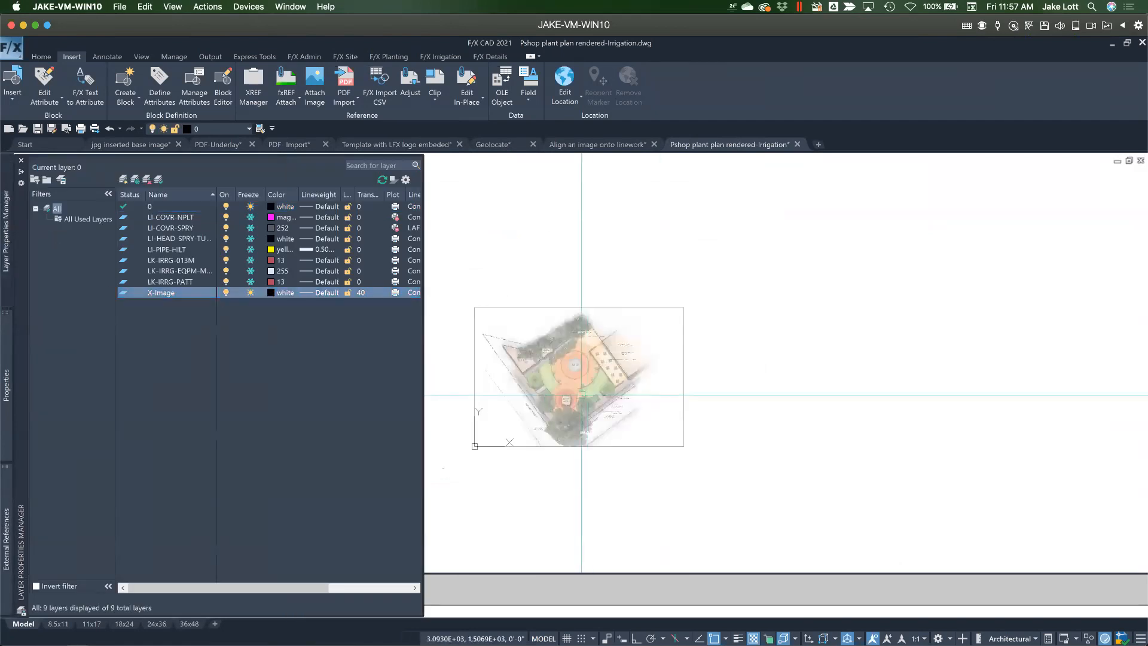
{"action": "middle_click_drag", "start_coordinate": [581, 398], "coordinate": [621, 406]}
{"action": "scroll", "coordinate": [621, 407], "scroll_direction": "up", "scroll_amount": 4}
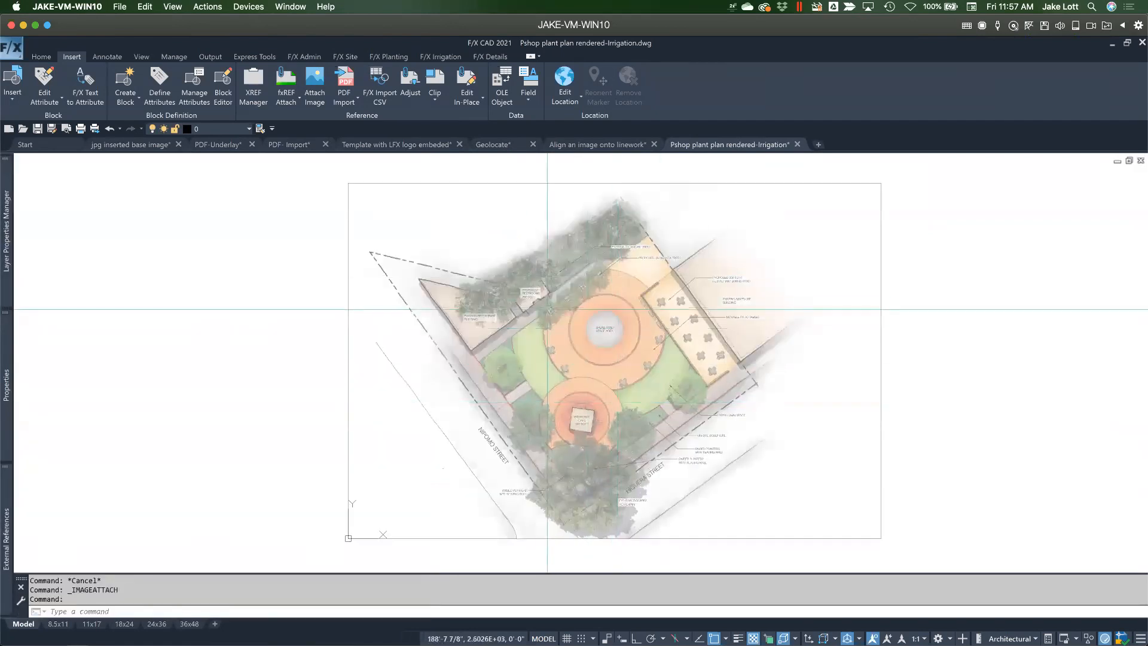
Switch to Photoshop, hide the Trees, Tables, Receptacles and Labels copy layers in Final Image.psd, and return to F/X CAD
{"action": "mouse_move", "coordinate": [1146, 1]}
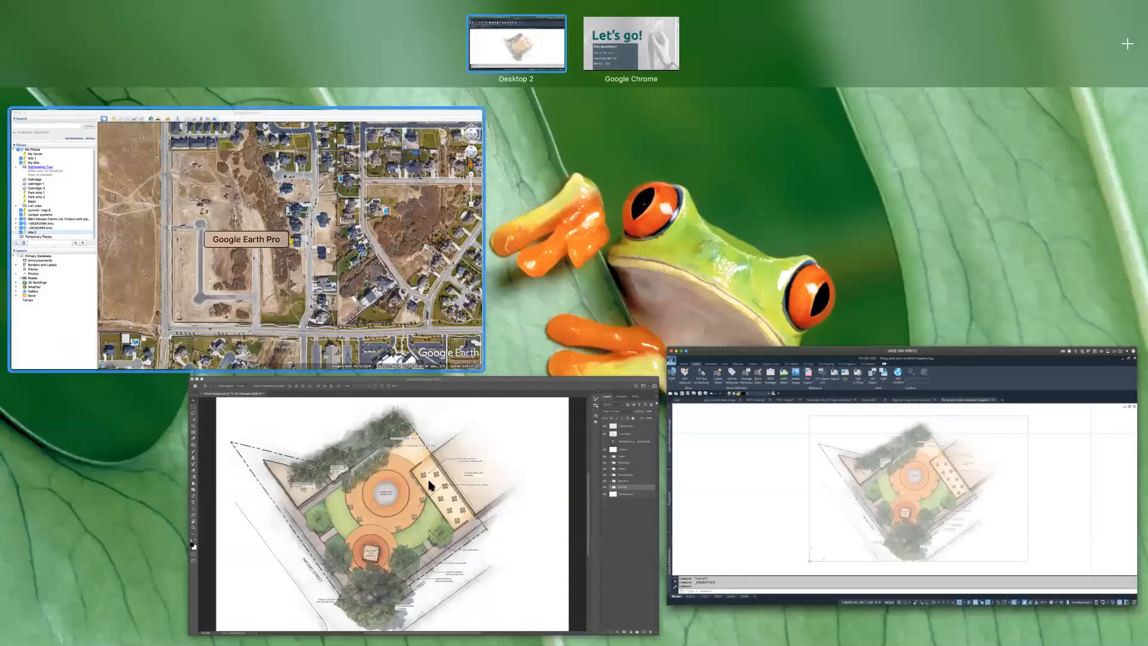
{"action": "left_click", "coordinate": [429, 487]}
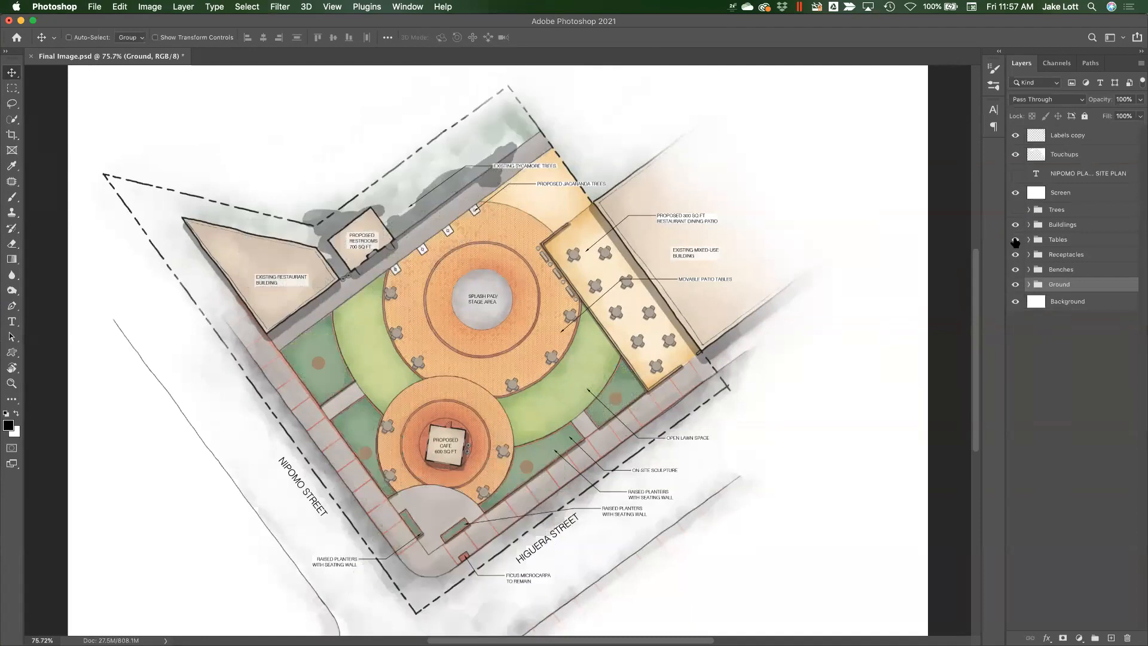
{"action": "left_click_drag", "start_coordinate": [1014, 240], "coordinate": [1015, 255]}
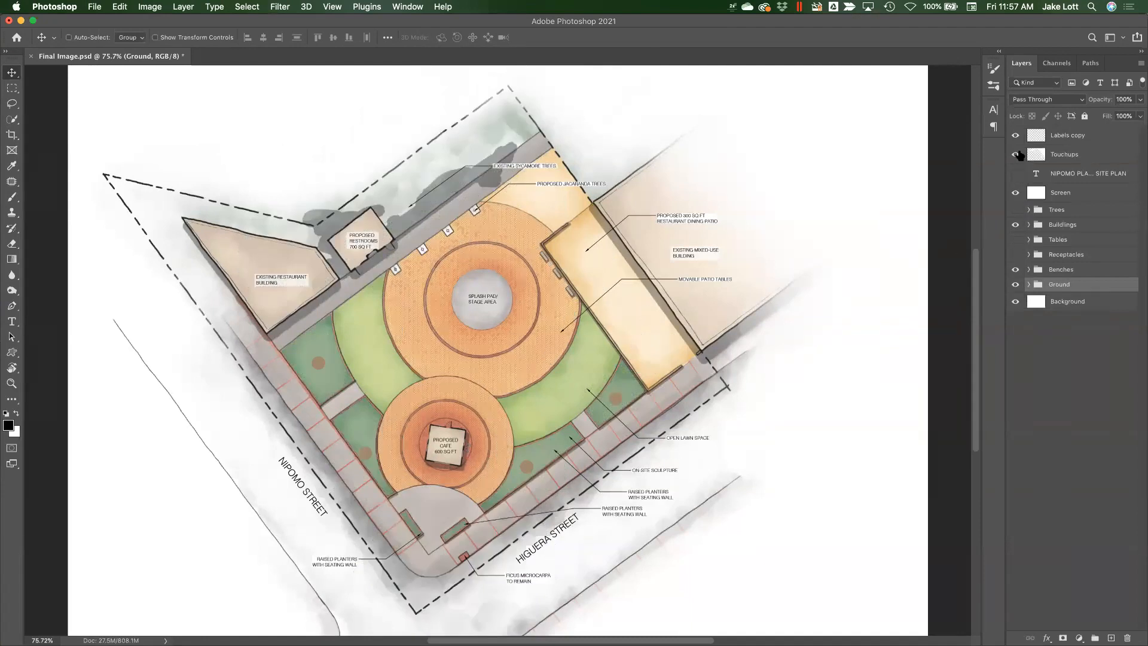
{"action": "left_click", "coordinate": [1016, 135]}
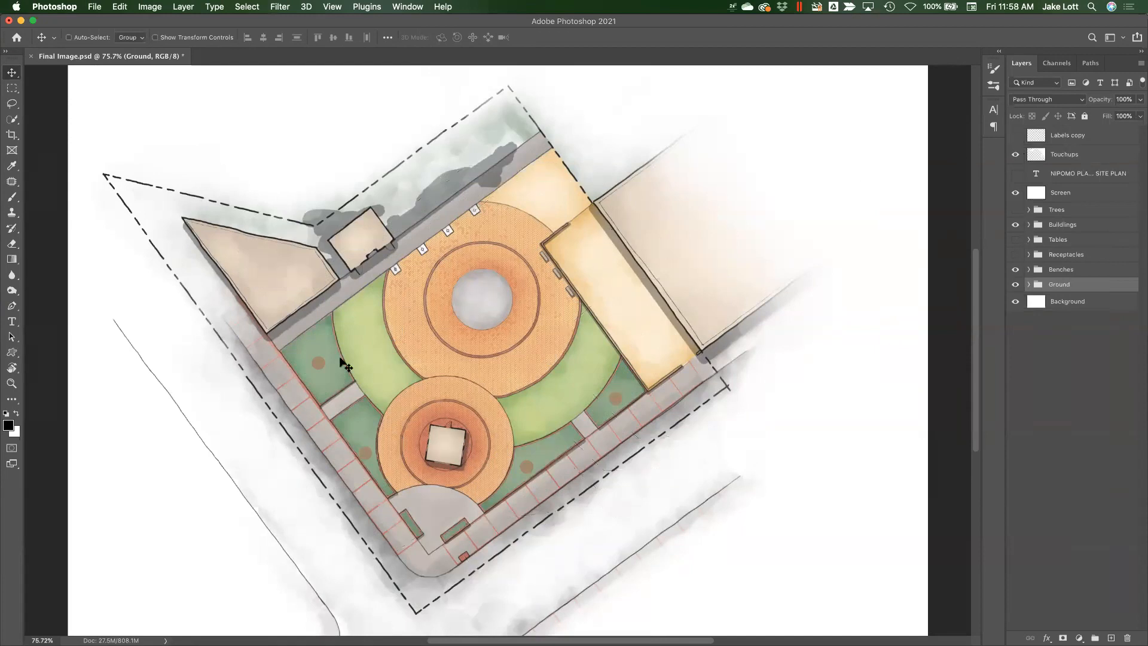
{"action": "key", "text": "ctrl+Up"}
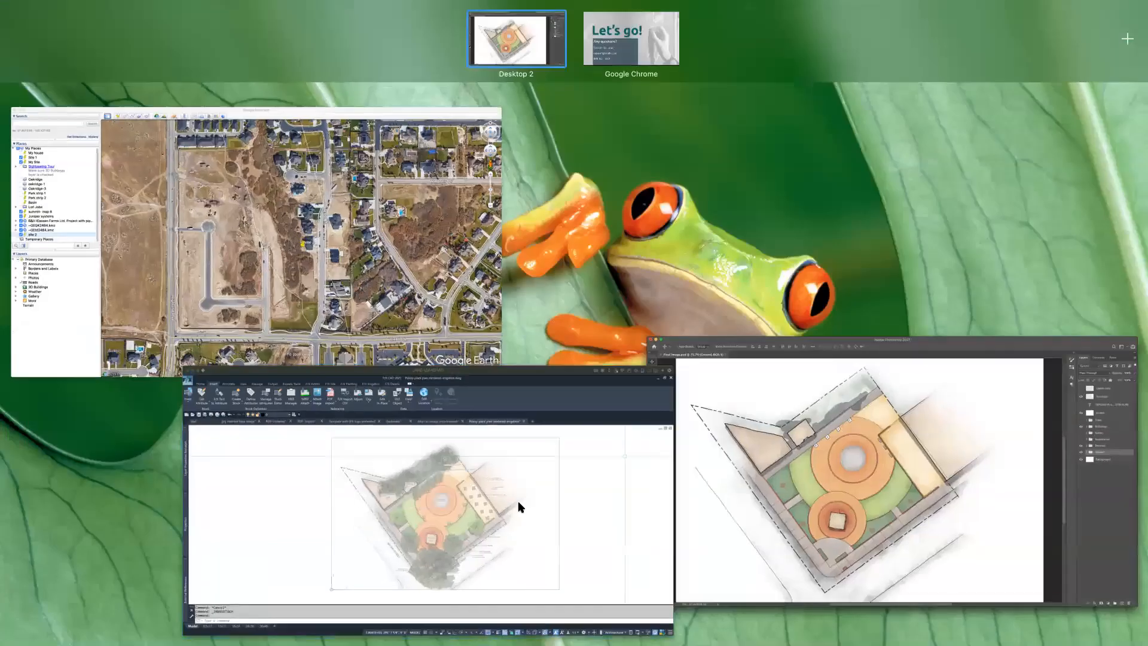
{"action": "left_click", "coordinate": [517, 500]}
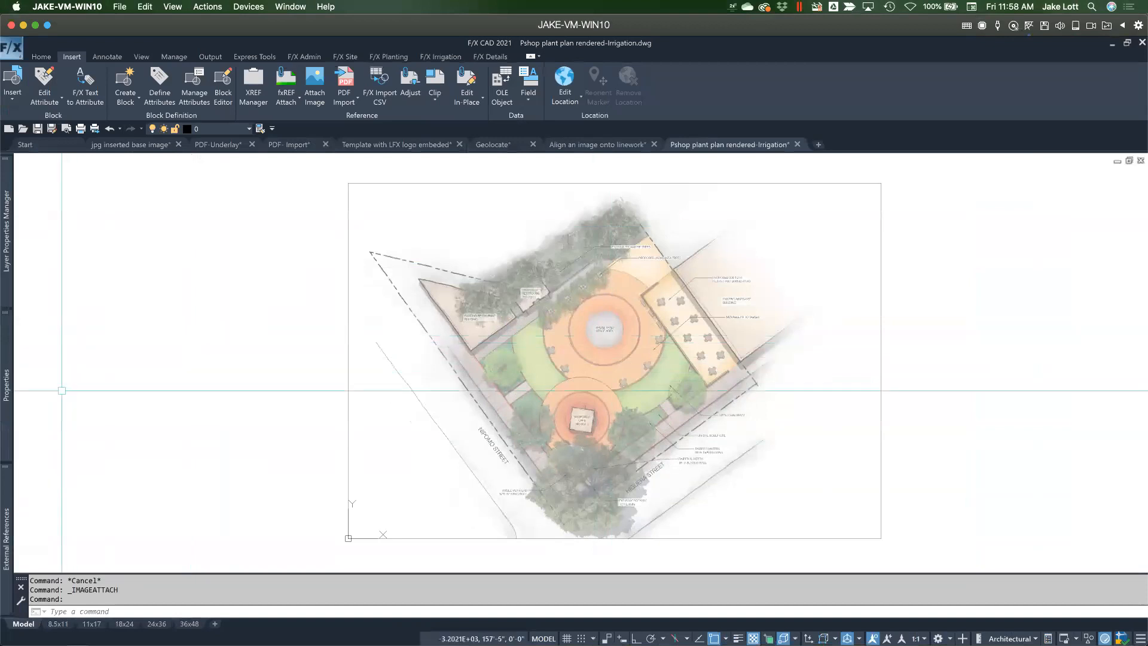
Try to reload the Final Image reference in the irrigation drawing's external references
{"action": "mouse_move", "coordinate": [8, 492]}
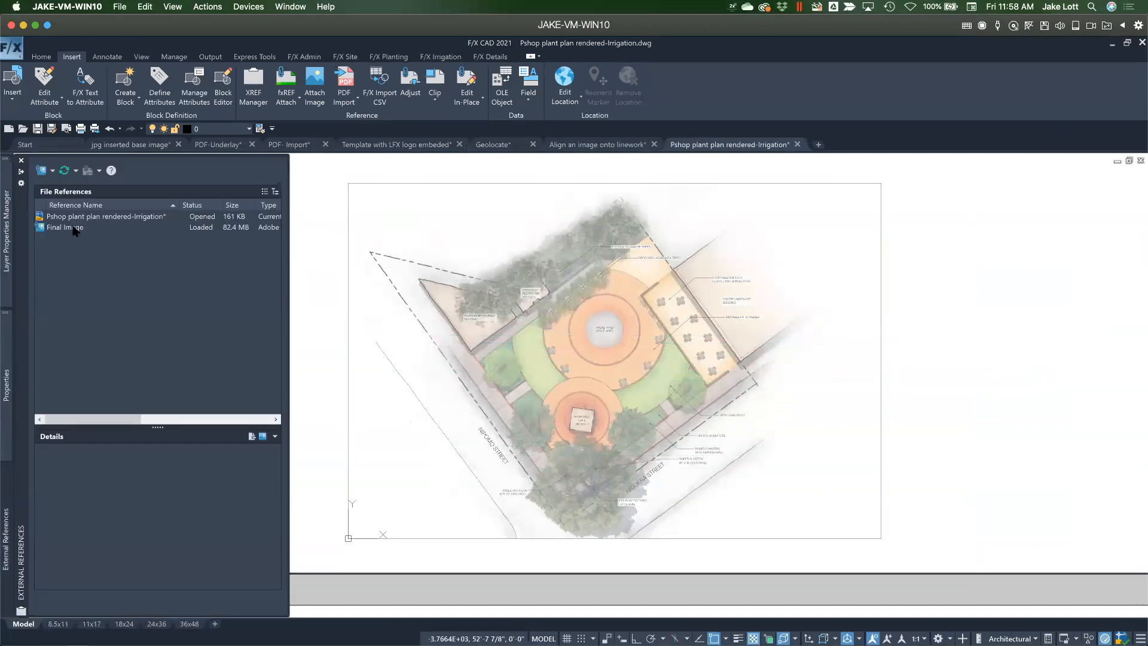
{"action": "right_click", "coordinate": [73, 230]}
{"action": "left_click", "coordinate": [99, 269]}
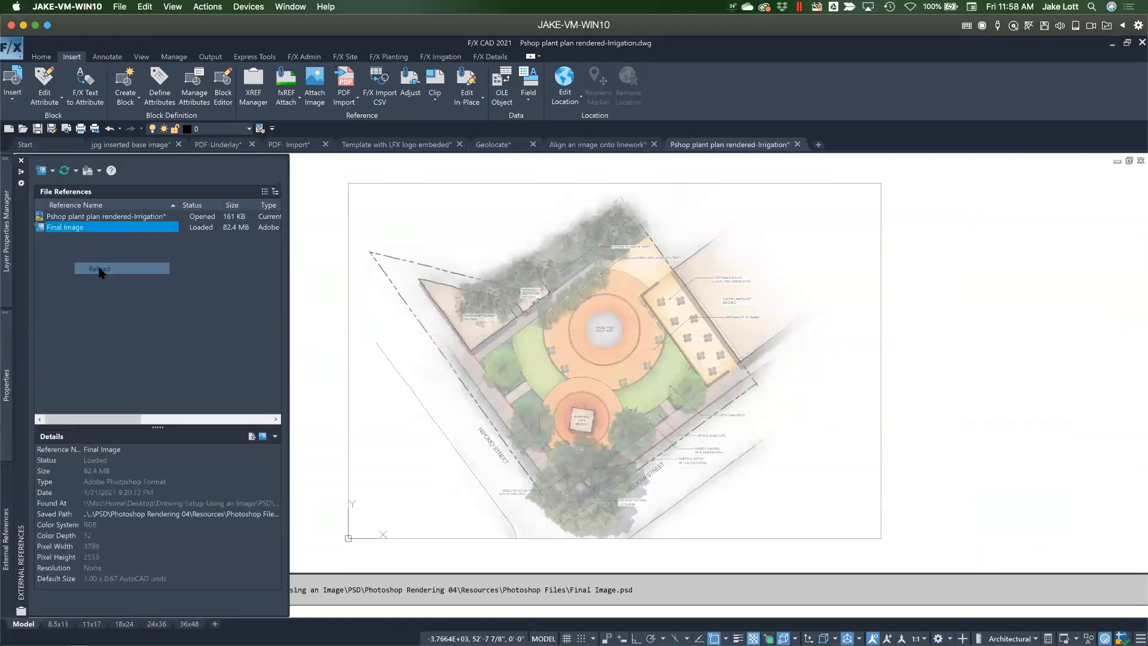
{"action": "right_click", "coordinate": [149, 302]}
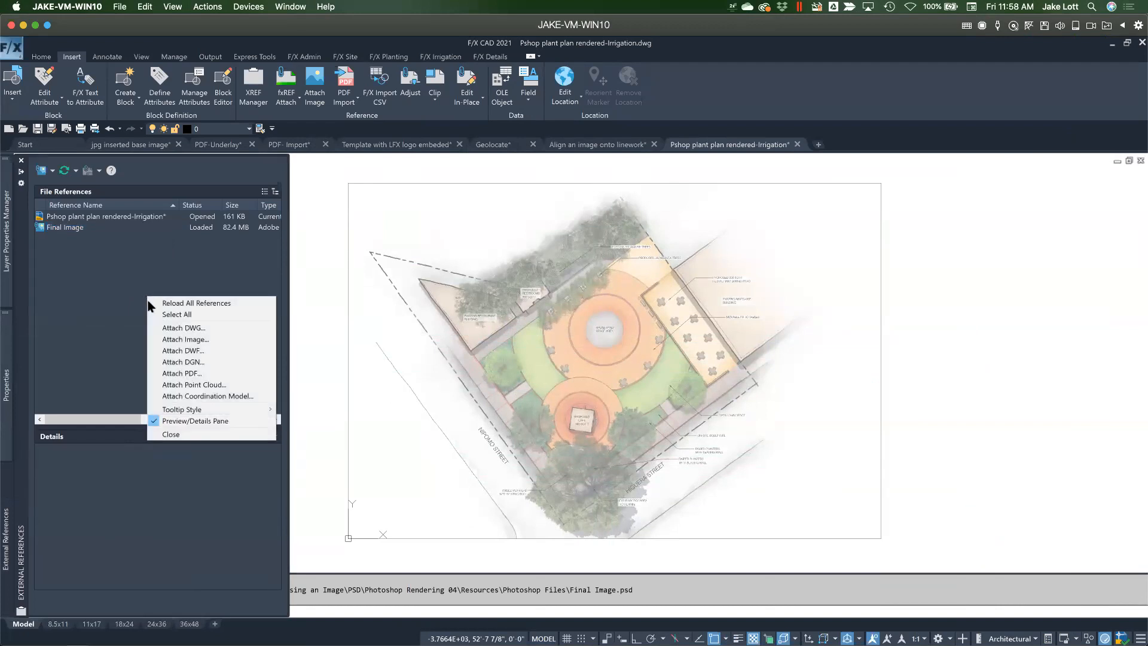
{"action": "left_click", "coordinate": [123, 291]}
Switch to Photoshop, save Final Image.psd with its current layer visibility, and return to F/X CAD
{"action": "key", "text": "ctrl+Up"}
{"action": "left_click", "coordinate": [497, 451]}
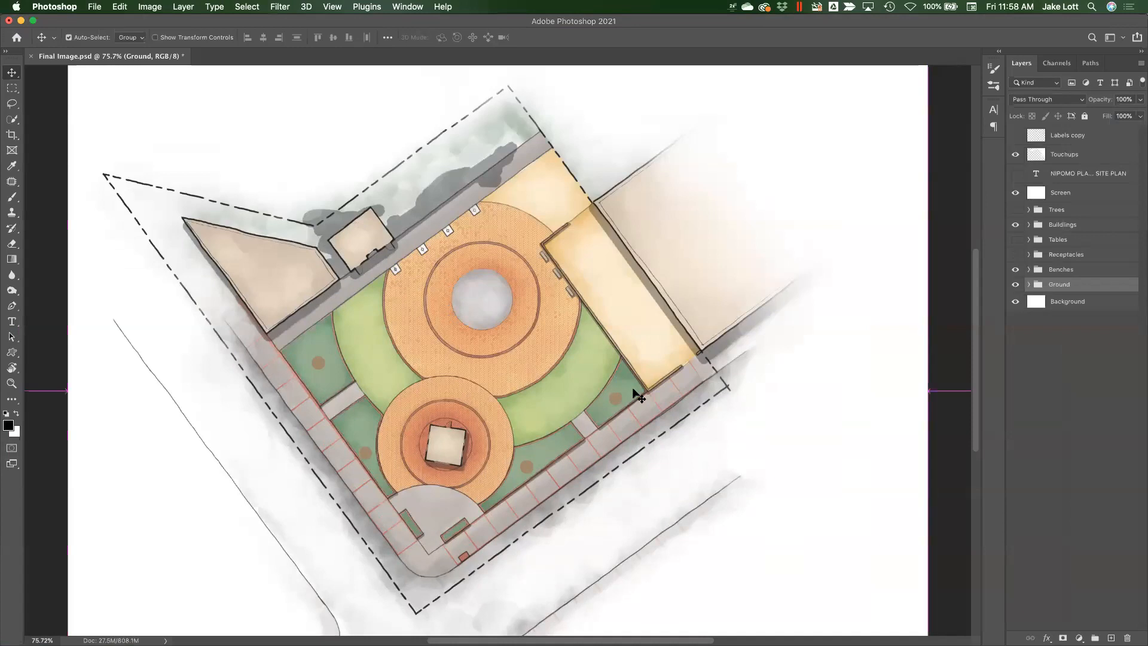
{"action": "key", "text": "super+s"}
{"action": "key", "text": "ctrl+Up"}
{"action": "left_click", "coordinate": [511, 571]}
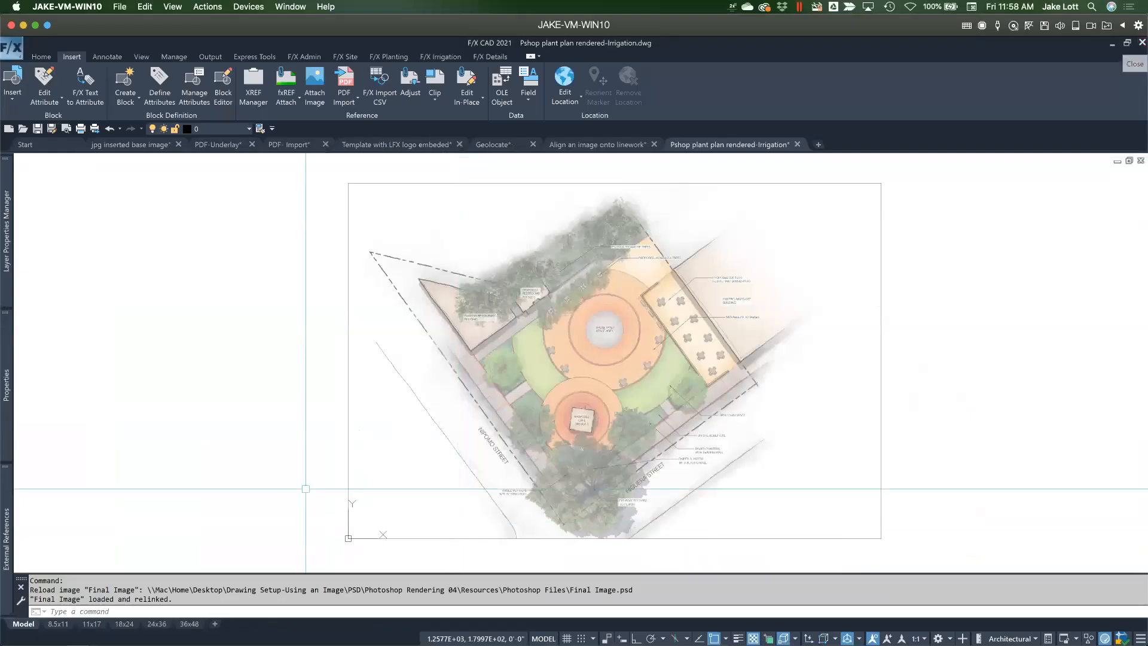
Reload the Final Image reference so the irrigation drawing shows the saved Photoshop file
{"action": "mouse_move", "coordinate": [6, 538]}
{"action": "right_click", "coordinate": [111, 254]}
{"action": "left_click", "coordinate": [129, 258]}
{"action": "middle_click_drag", "start_coordinate": [548, 381], "coordinate": [614, 362]}
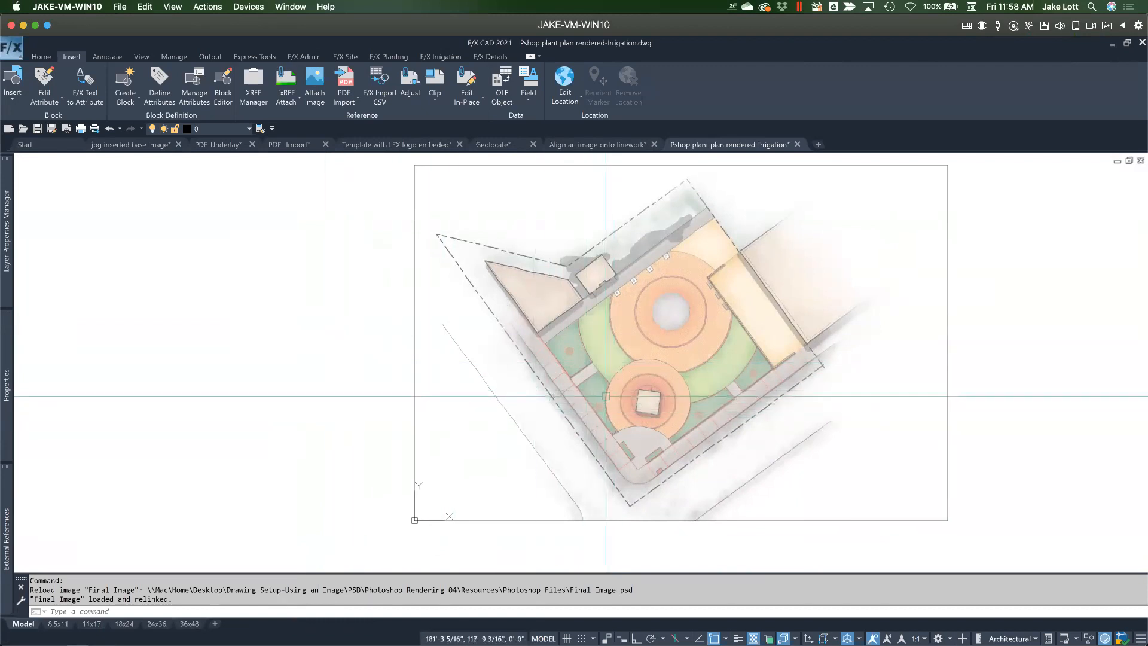
{"action": "middle_click_drag", "start_coordinate": [604, 394], "coordinate": [556, 404]}
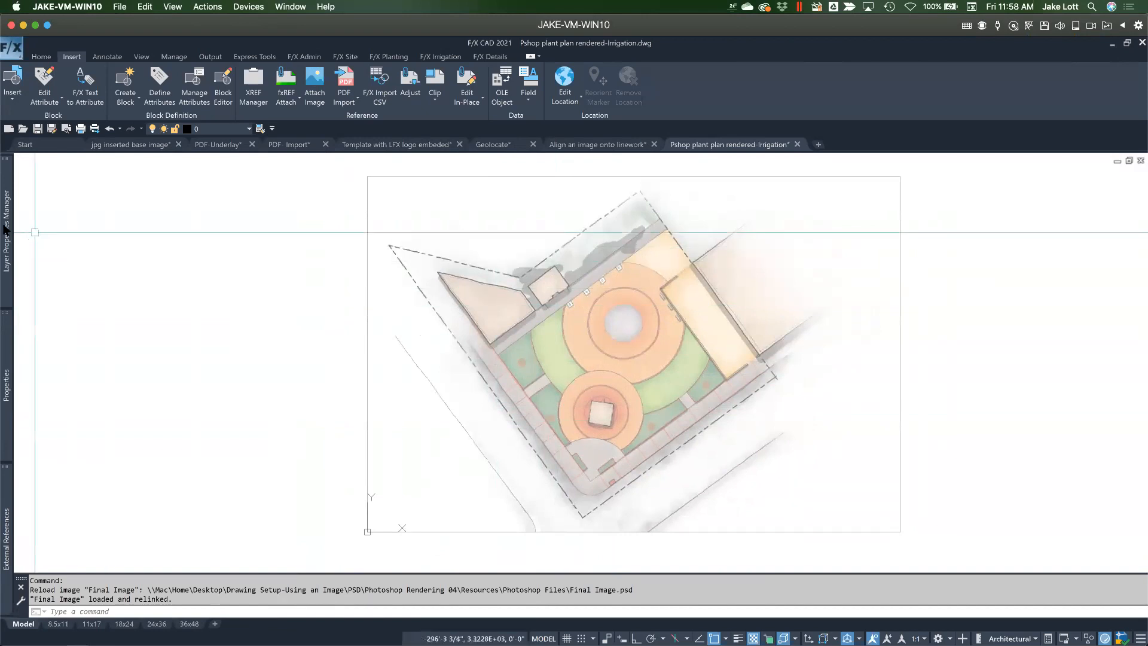
Thaw the irrigation layers from LI-COVR-NPLT through LK-IRRG-PATT to display the irrigation over the rendered plan
{"action": "mouse_move", "coordinate": [6, 230]}
{"action": "left_click_drag", "start_coordinate": [250, 220], "coordinate": [251, 285]}
{"action": "left_click", "coordinate": [250, 282]}
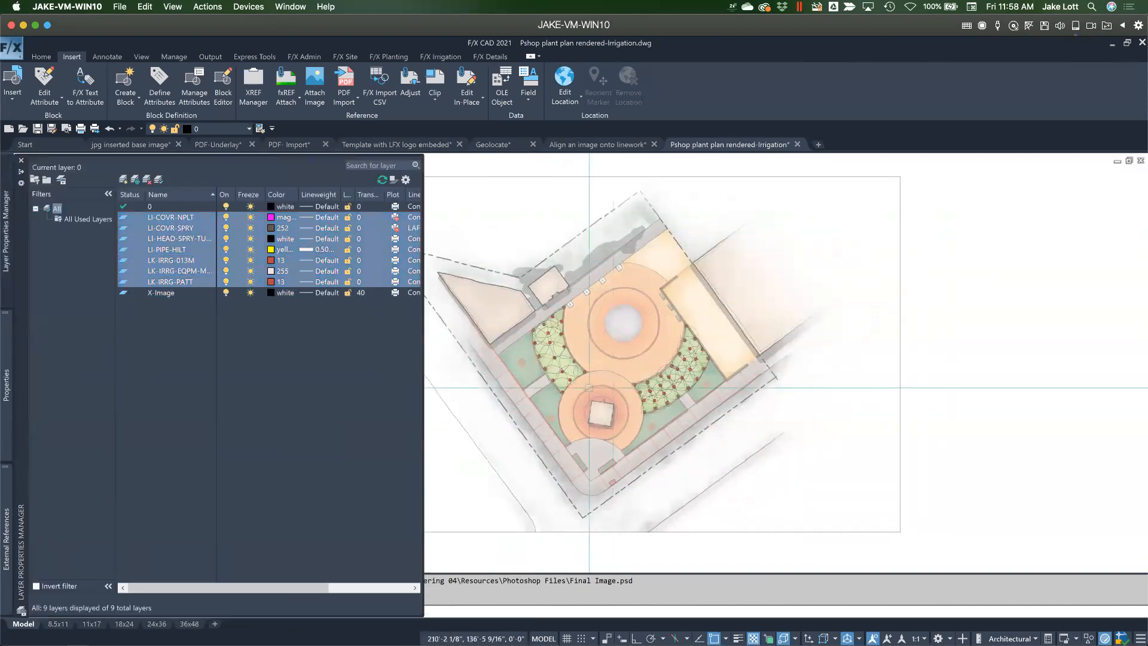
{"action": "scroll", "coordinate": [510, 328], "scroll_direction": "up", "scroll_amount": 2}
{"action": "scroll", "coordinate": [581, 372], "scroll_direction": "up", "scroll_amount": 2}
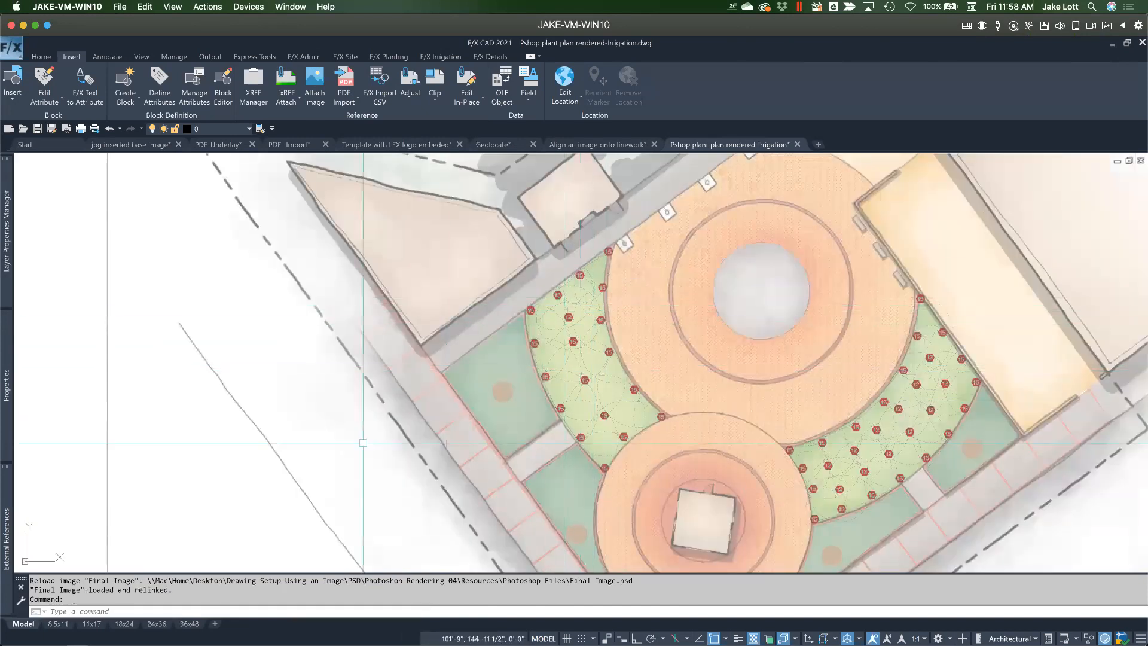
Preview the plot of the 24x36 layout with Plot transparency enabled, examine the plan, and leave without plotting
{"action": "left_click", "coordinate": [157, 623]}
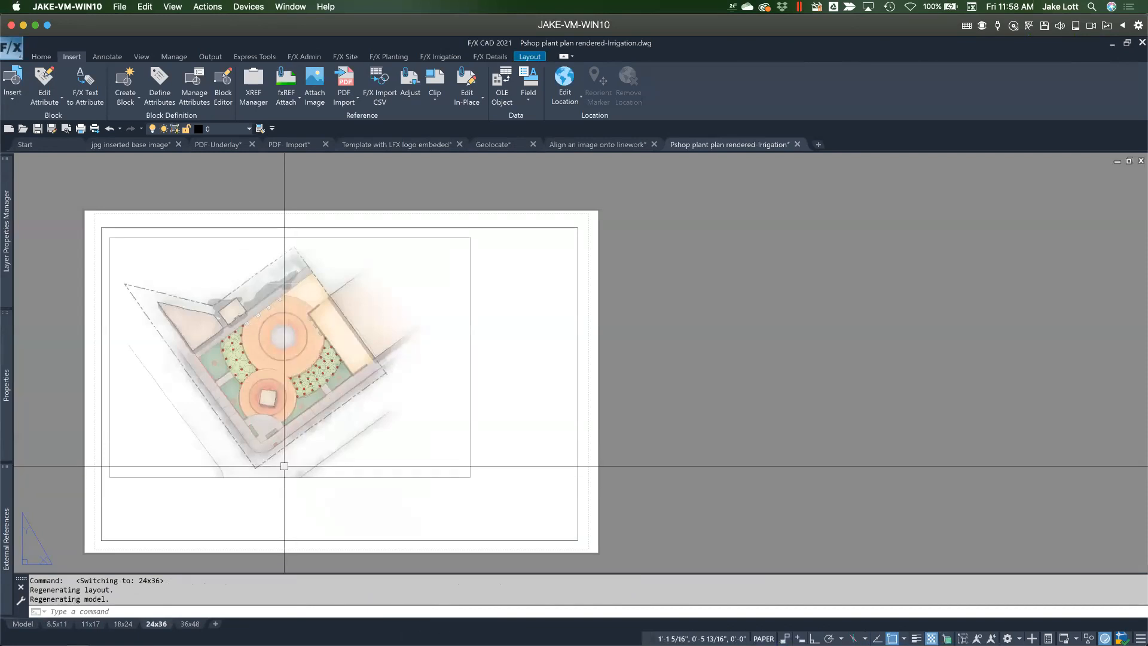
{"action": "key", "text": "ctrl+p"}
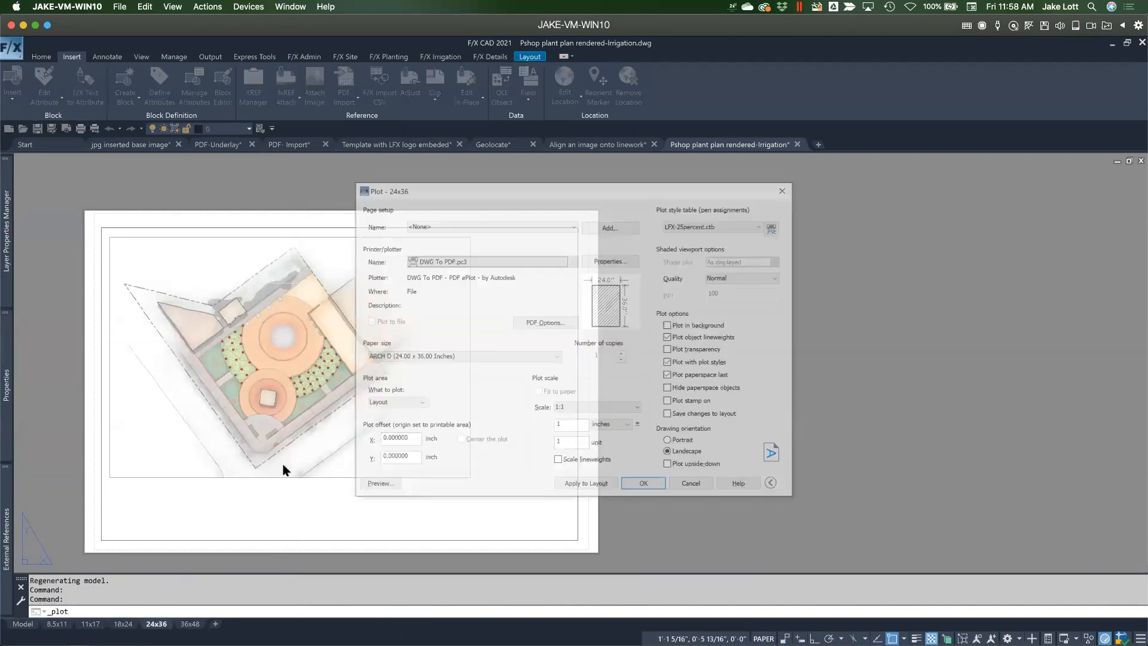
{"action": "left_click", "coordinate": [669, 350]}
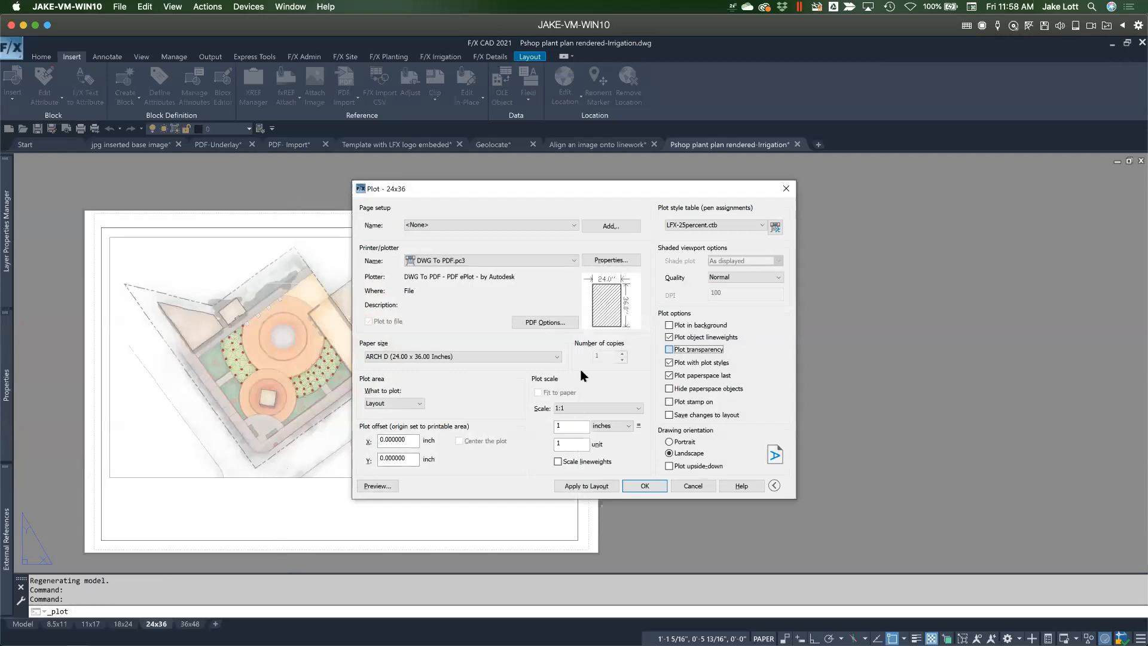
{"action": "left_click", "coordinate": [376, 485]}
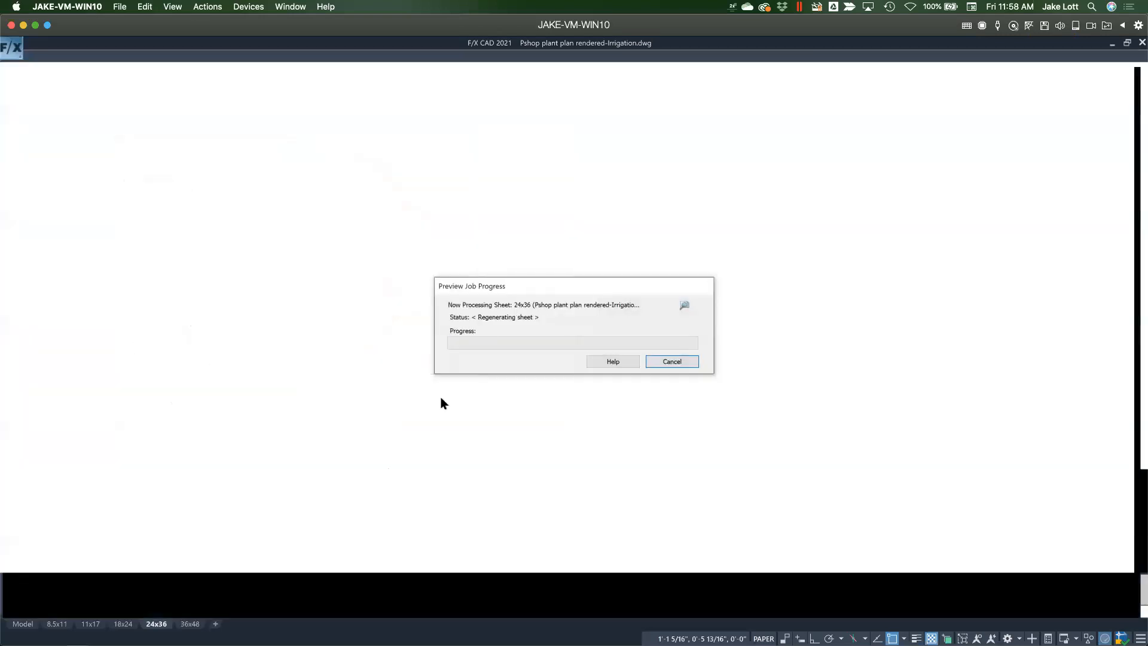
{"action": "scroll", "coordinate": [452, 329], "scroll_direction": "up", "scroll_amount": 4}
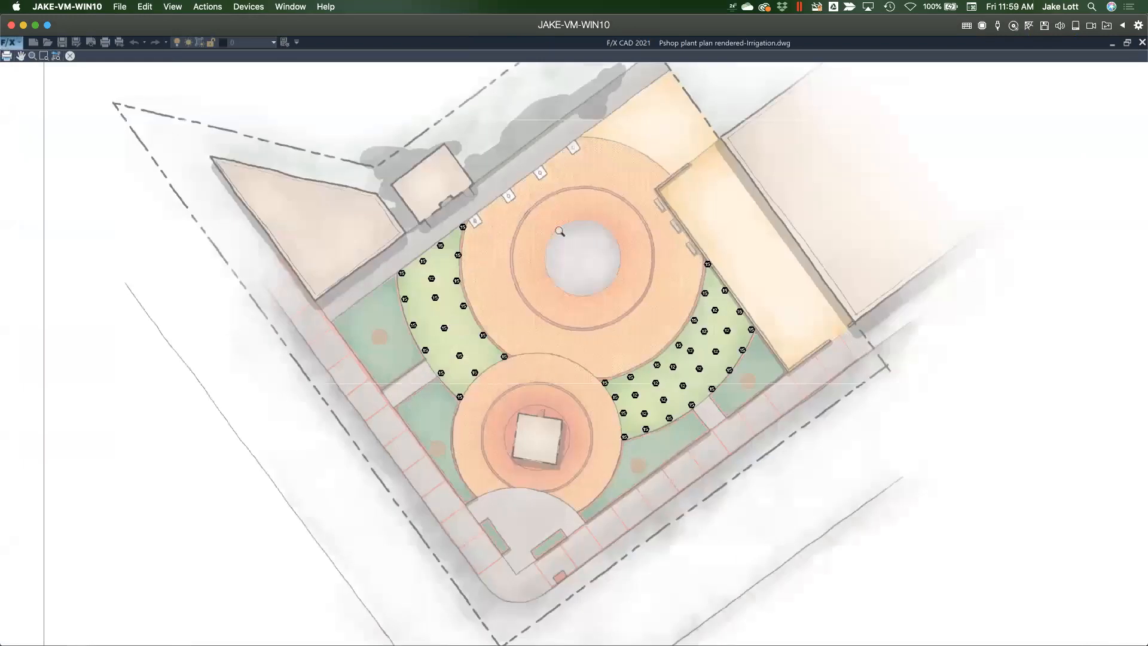
{"action": "scroll", "coordinate": [411, 386], "scroll_direction": "down", "scroll_amount": 4}
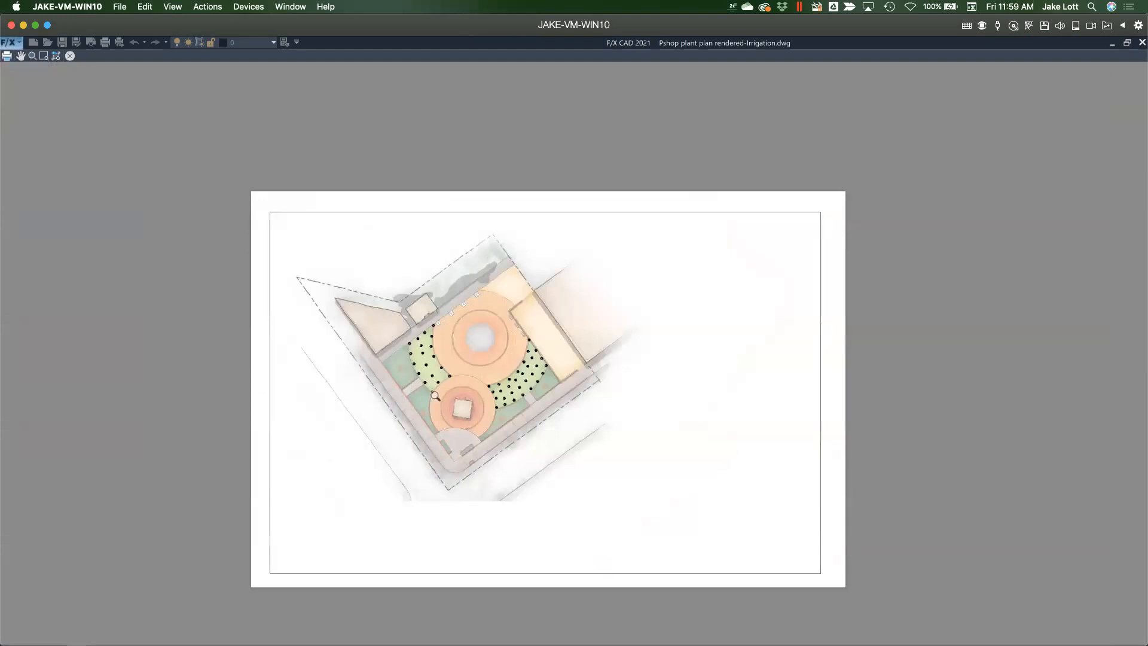
{"action": "key", "text": "Escape"}
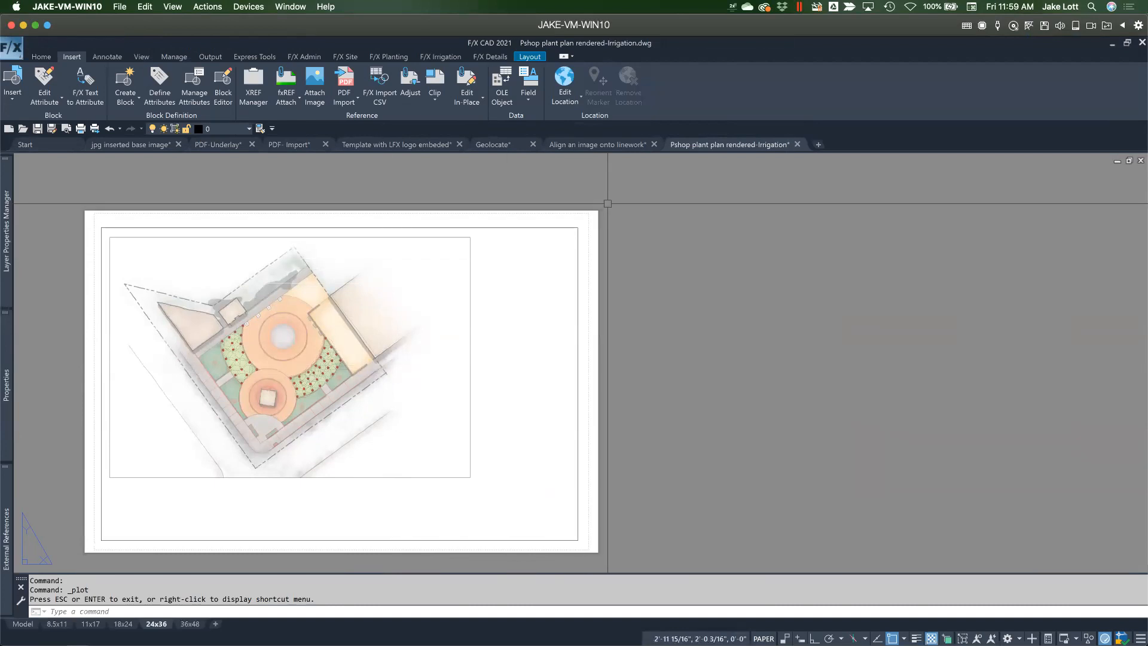
Switch to the Geolocate drawing and set its online map to Aerial
{"action": "left_click", "coordinate": [492, 145]}
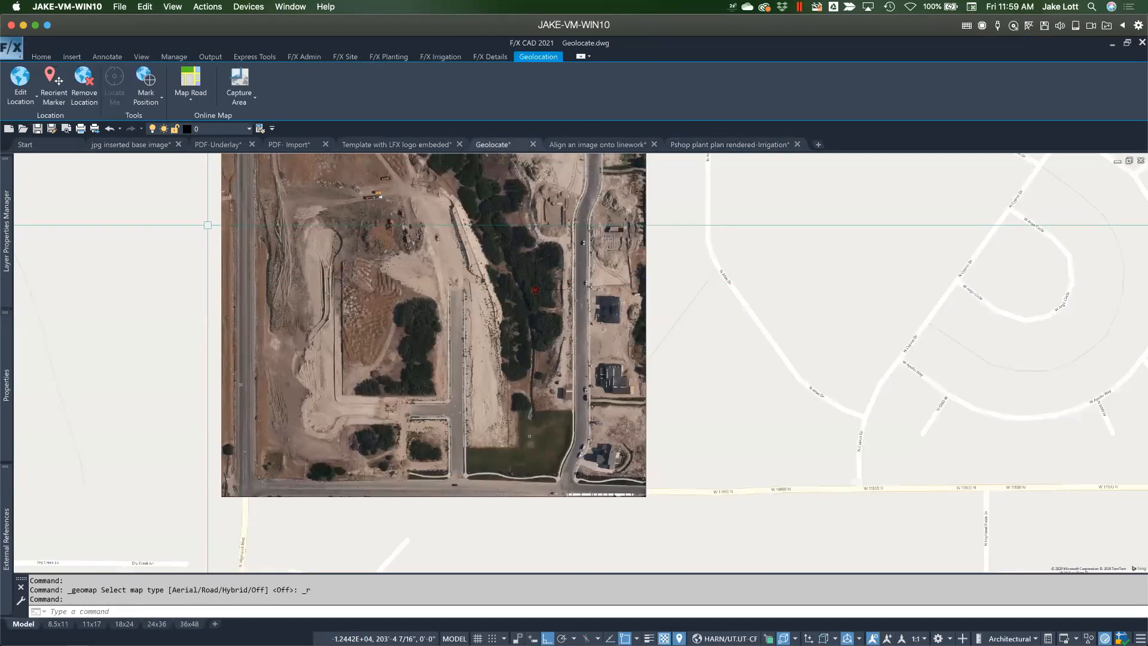
{"action": "middle_click_drag", "start_coordinate": [476, 297], "coordinate": [321, 426]}
{"action": "scroll", "coordinate": [322, 425], "scroll_direction": "down", "scroll_amount": 5}
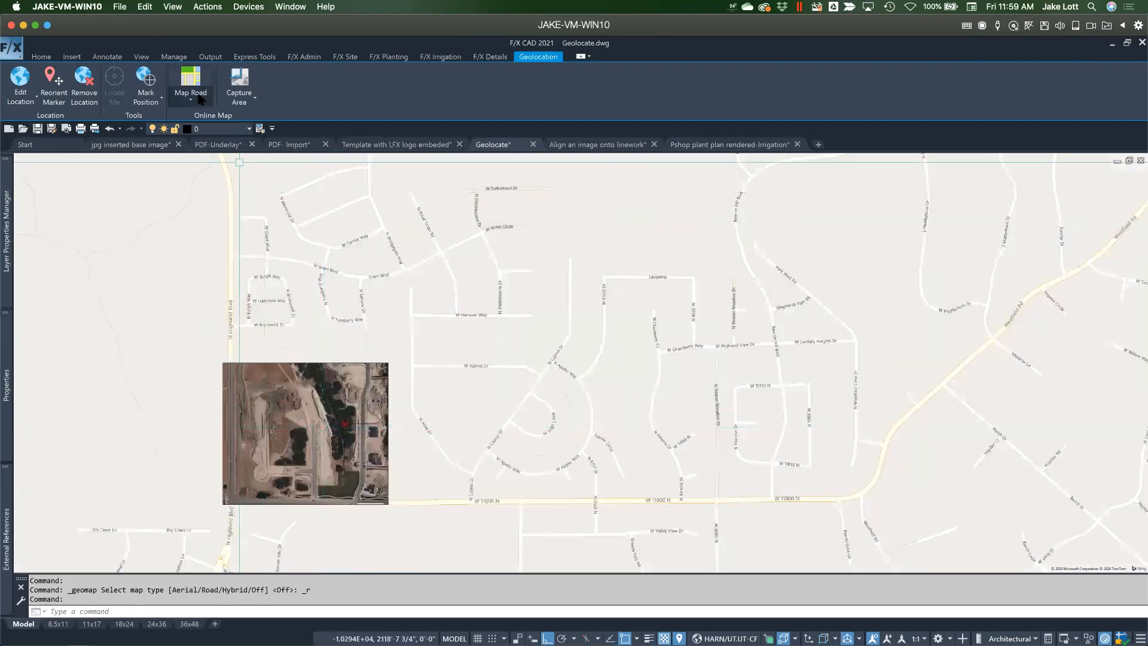
{"action": "left_click", "coordinate": [199, 99]}
{"action": "left_click", "coordinate": [178, 128]}
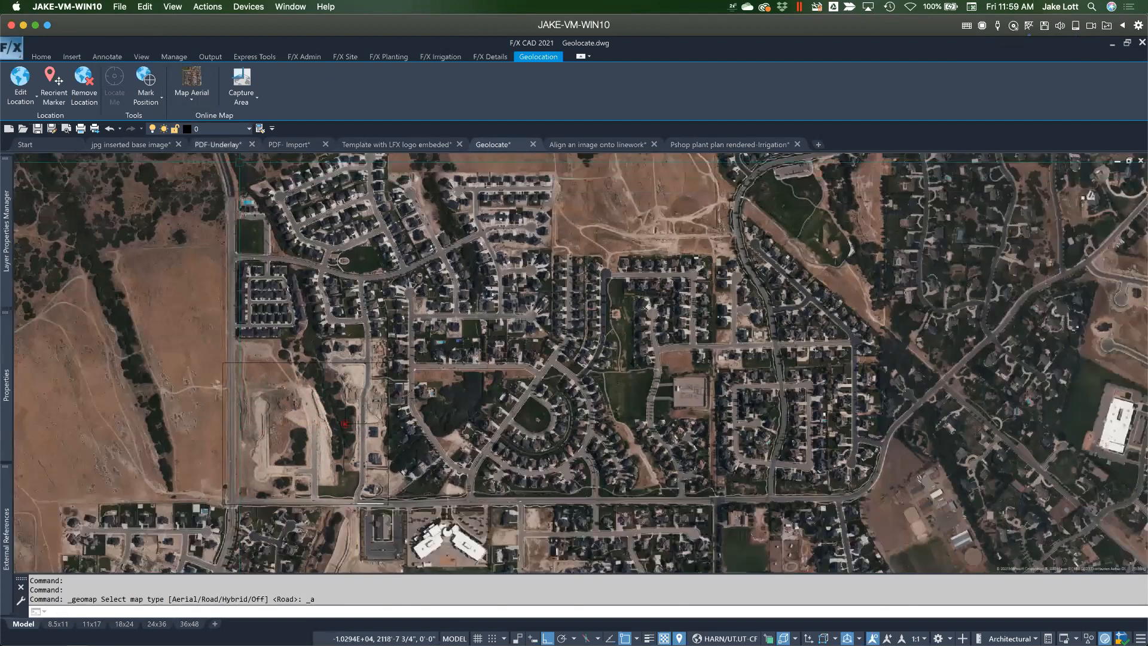
Open the layer properties for the Geolocate drawing with the school site in view
{"action": "middle_click_drag", "start_coordinate": [370, 490], "coordinate": [382, 366]}
{"action": "scroll", "coordinate": [382, 367], "scroll_direction": "up", "scroll_amount": 5}
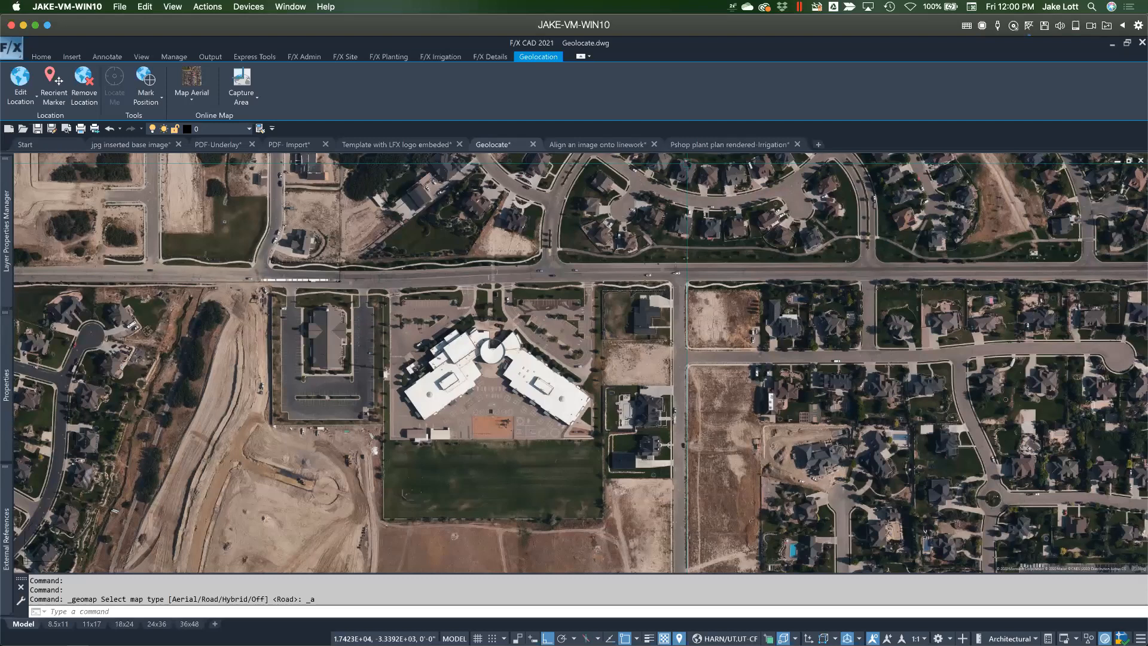
{"action": "type", "text": "la"}
{"action": "key", "text": "Return"}
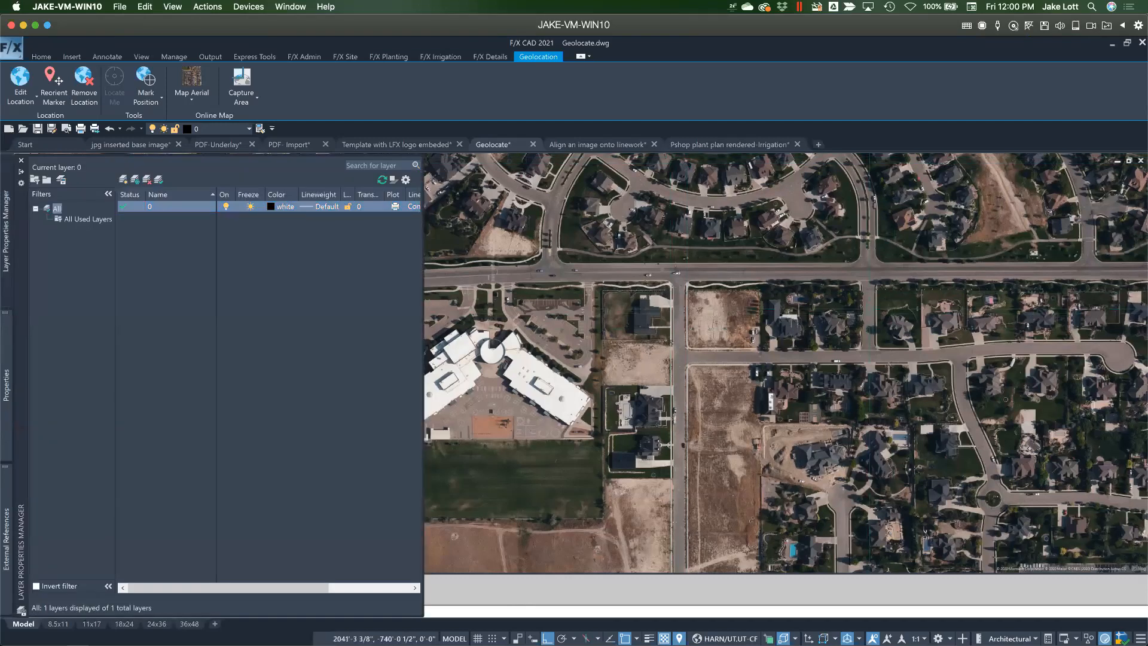